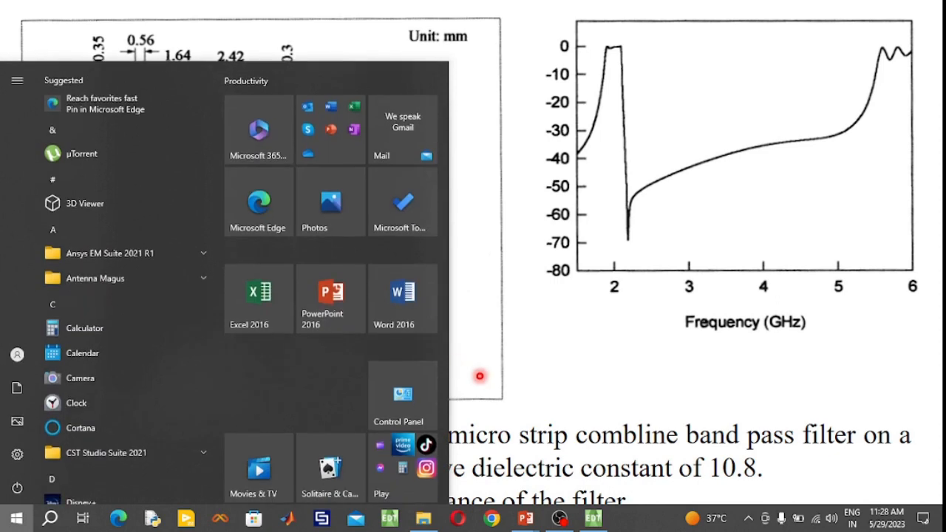
- Switch to ANSYS Electronics Desktop and draw a box about 2.2 × 2.4 × 0.4 mm around the origin
click(594, 520)
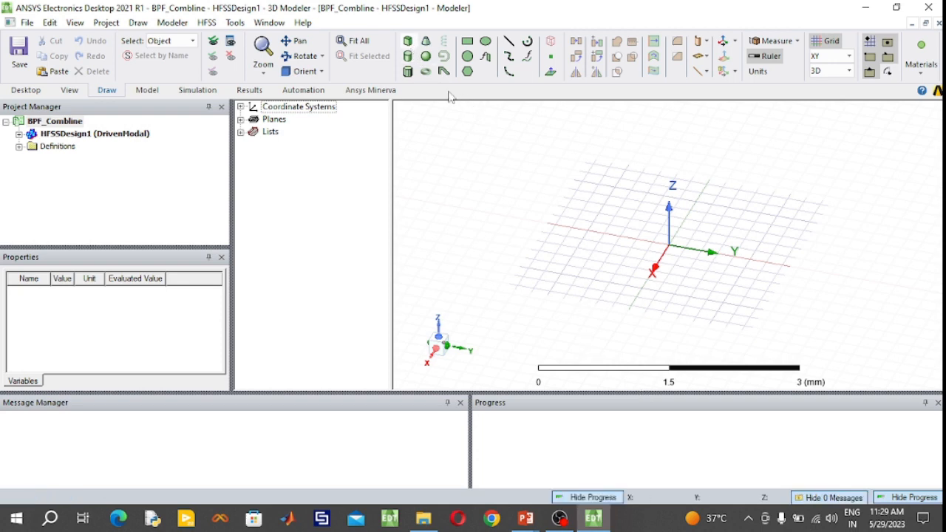
click(617, 181)
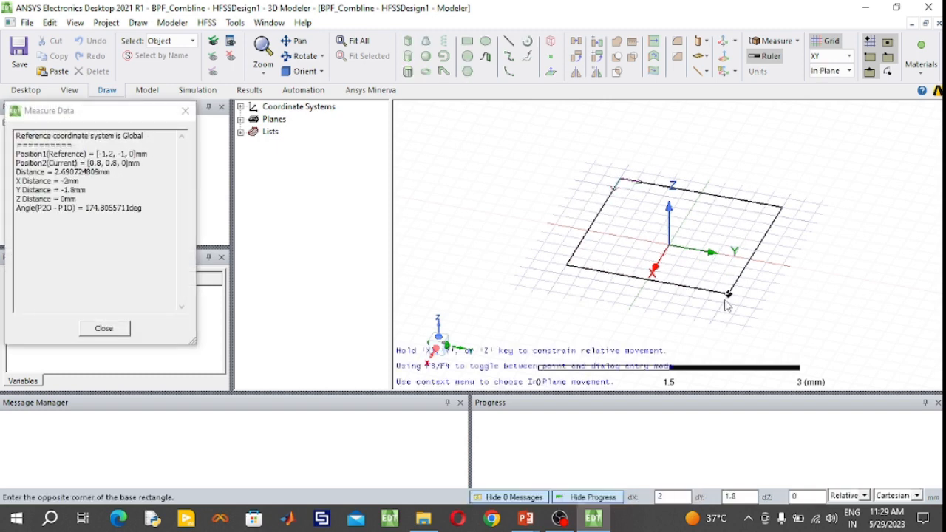
click(746, 304)
click(748, 306)
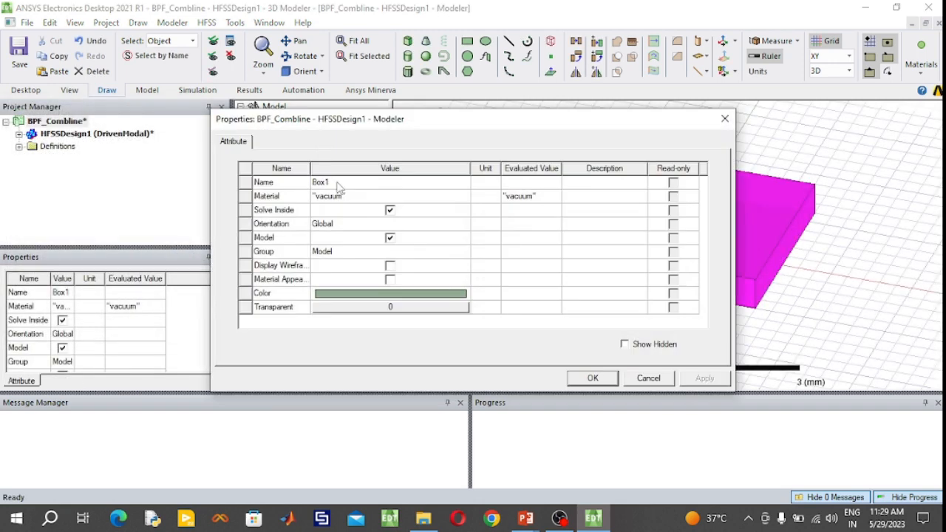
- Rename the new box as Substrate
click(337, 182)
text(Su)
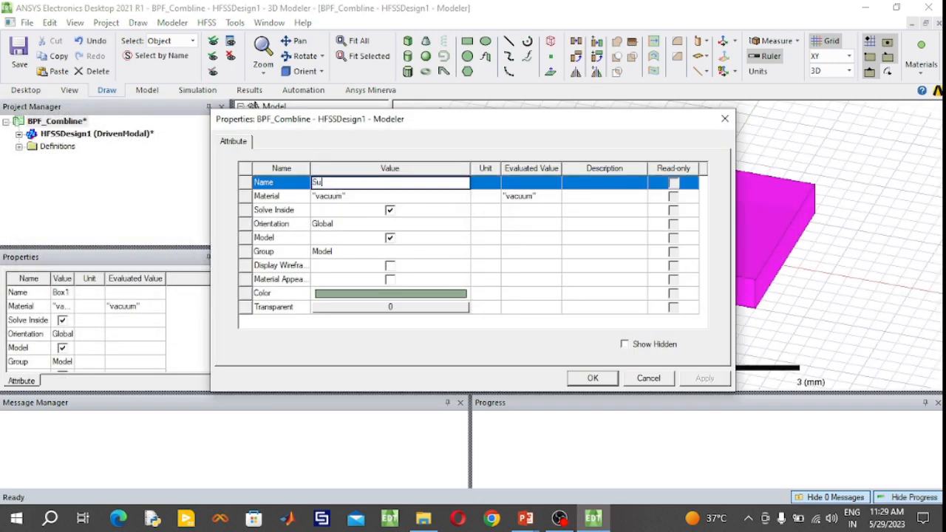
text(bstrate)
- Search the material library for rogers and assign Rogers RT/duroid 6010/6010LM (tm) to the substrate
click(343, 195)
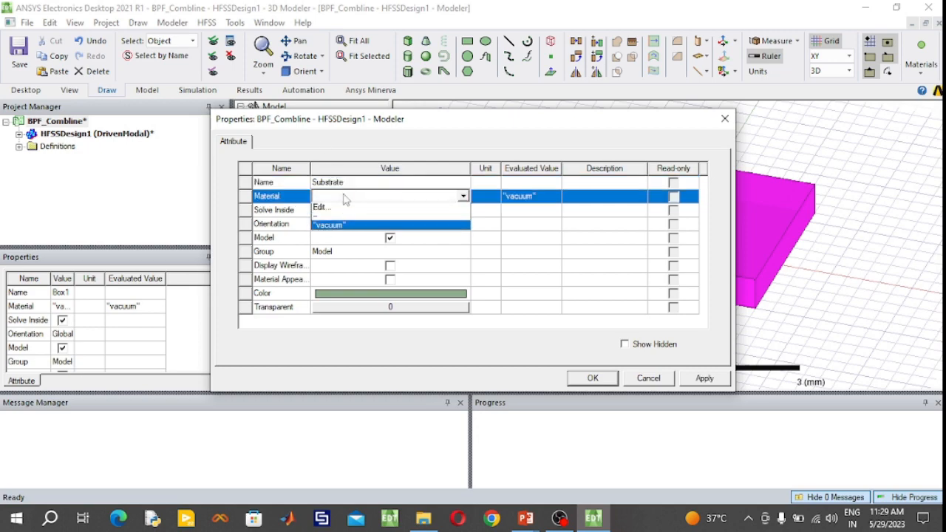
click(343, 209)
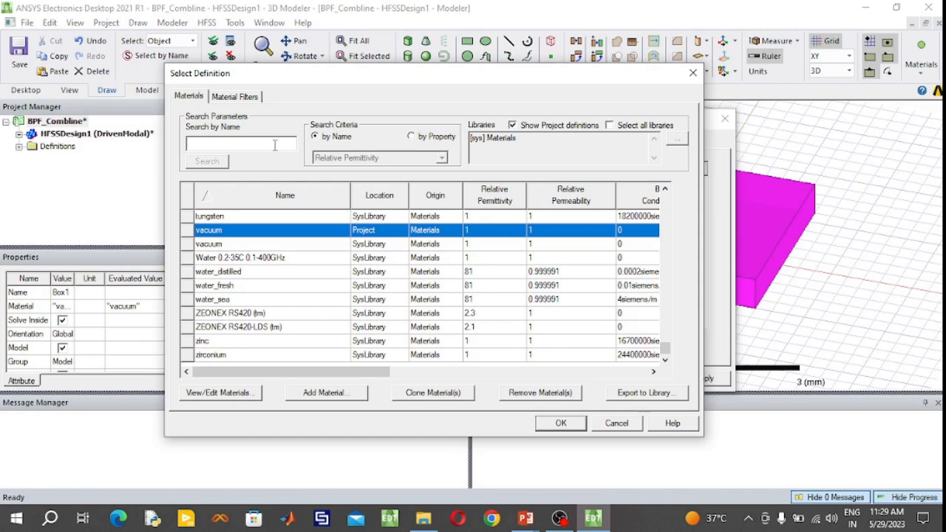
text(rogers)
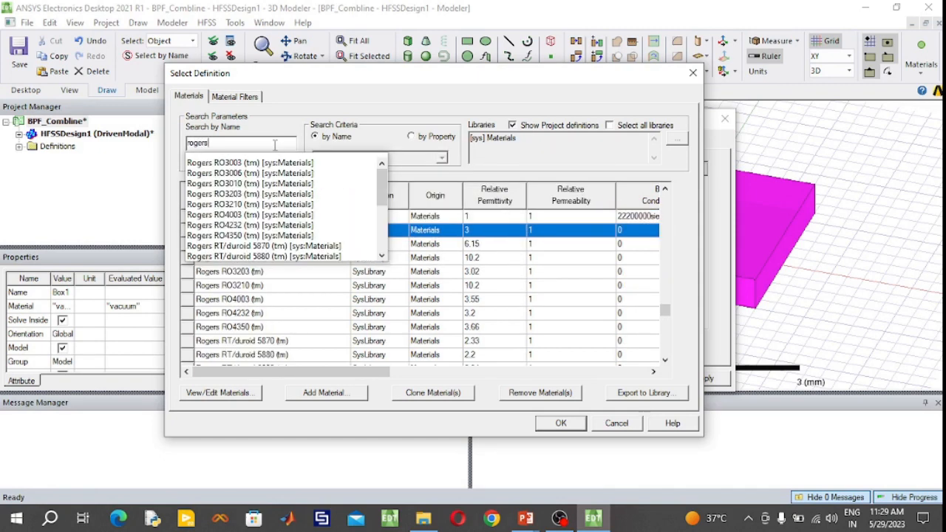
click(388, 97)
scroll(407, 270, down, 1)
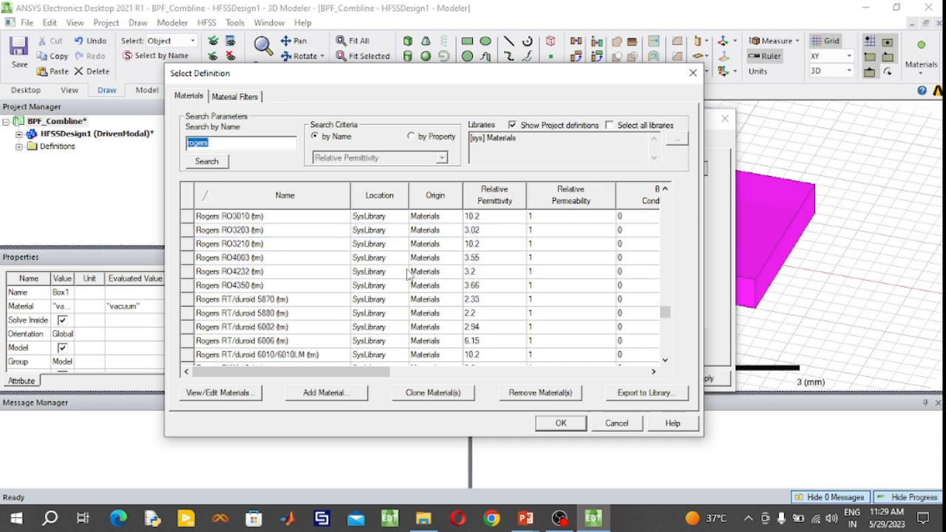
scroll(408, 273, down, 1)
click(273, 315)
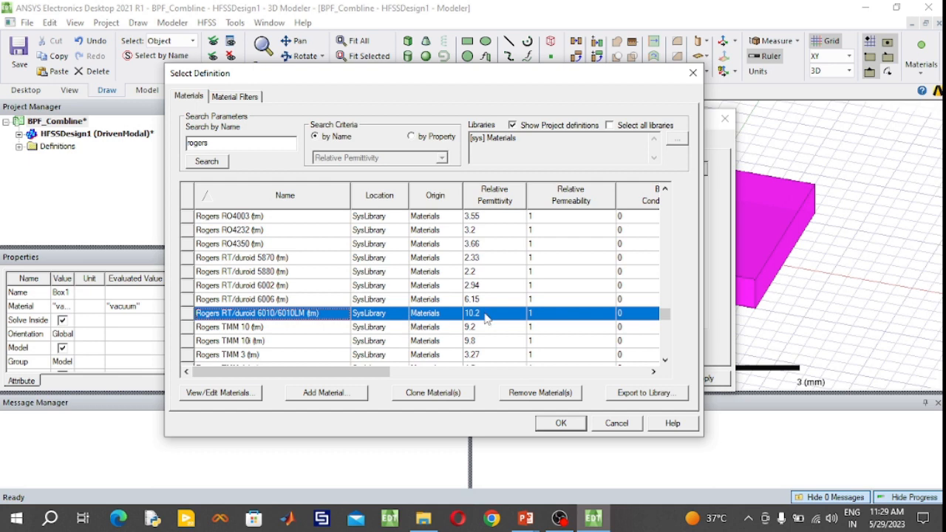
click(561, 423)
- Set the substrate's color to light yellow and accept its attributes
click(437, 298)
click(422, 292)
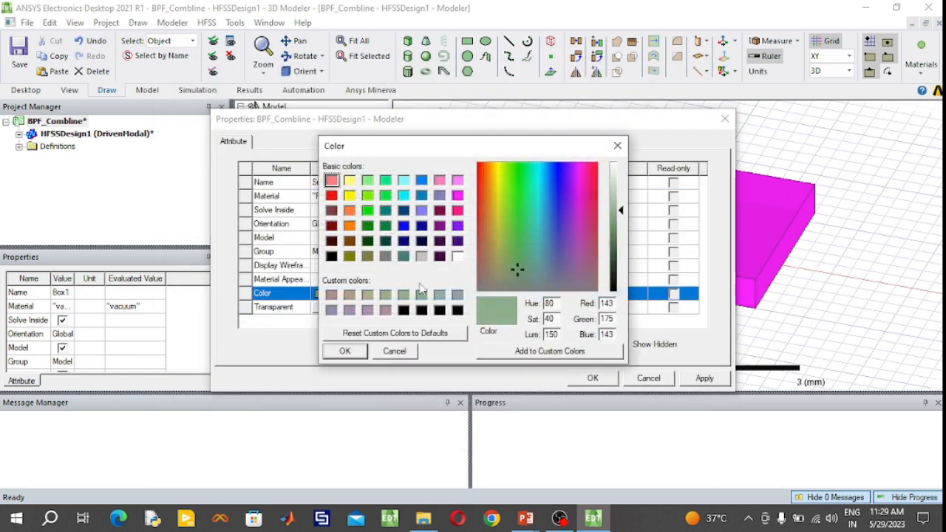
click(350, 181)
click(365, 350)
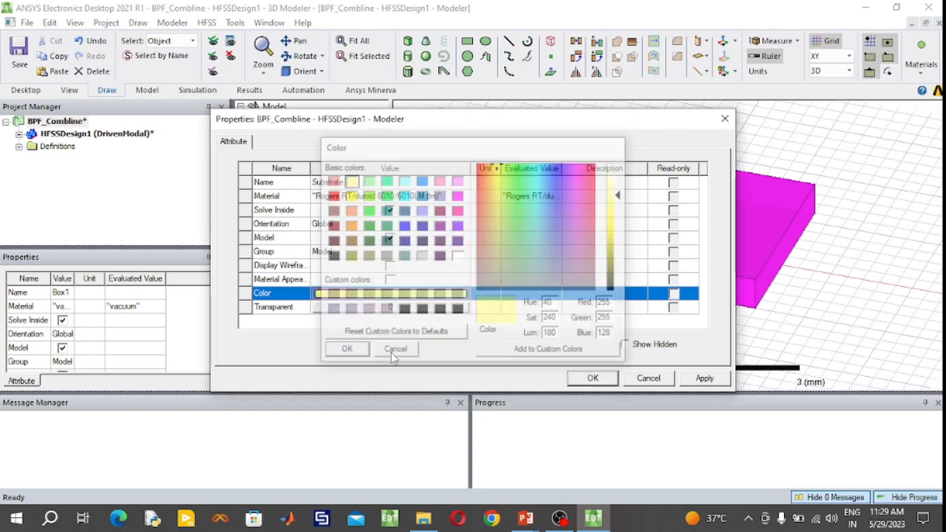
click(592, 378)
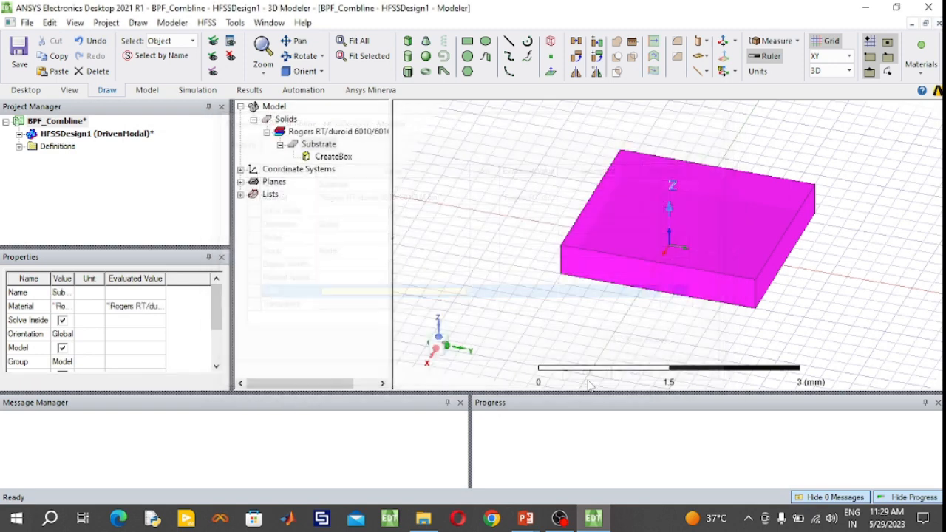
- Set the substrate box's XSize to 21.6 mm, YSize to 19.44 mm and ZSize to -1.27 mm
double_click(349, 160)
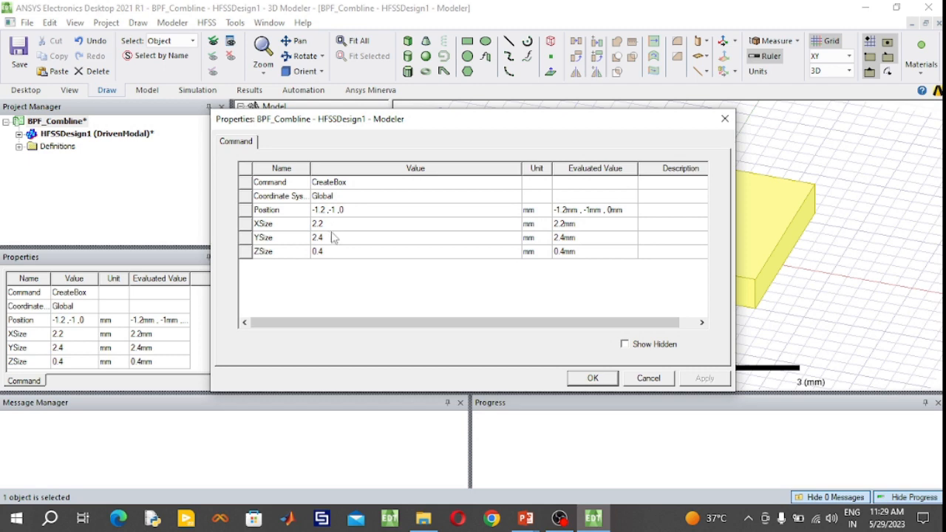
click(334, 227)
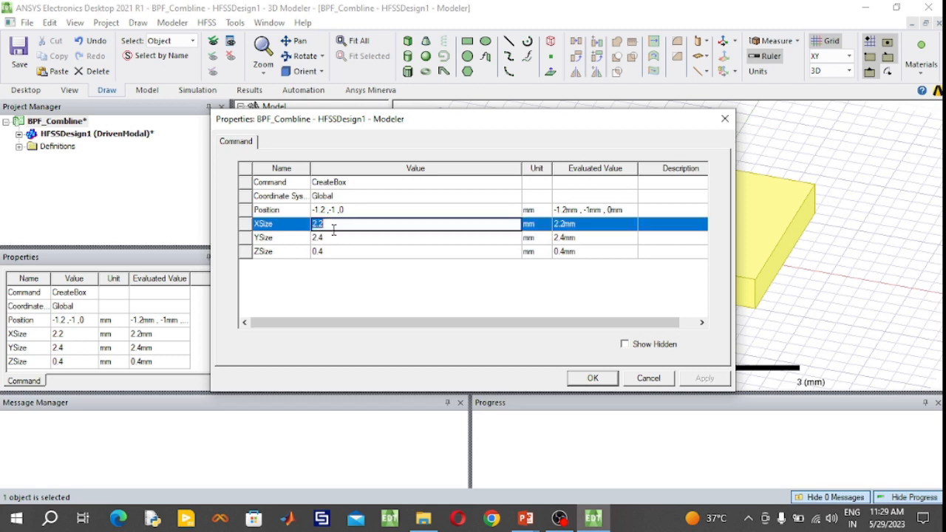
text(21)
click(350, 237)
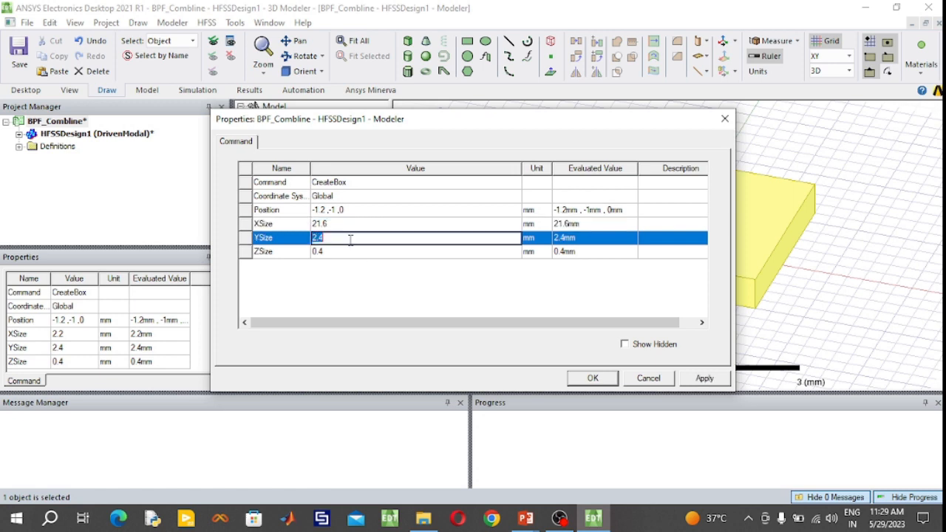
text(19.4)
click(357, 251)
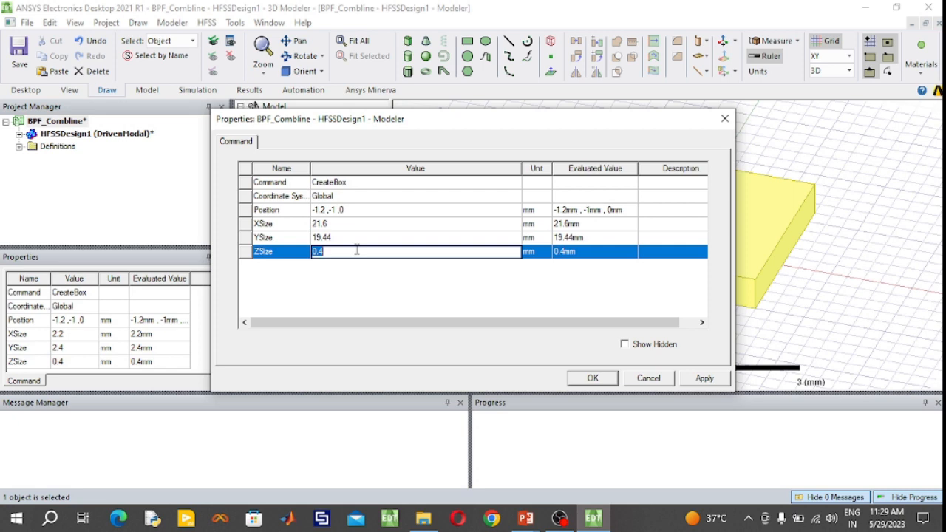
key(BackSpace)
text(-1.27)
- Set the substrate box's position to -21.6/2, -19.44/2, 0 mm to center it on the origin
click(372, 210)
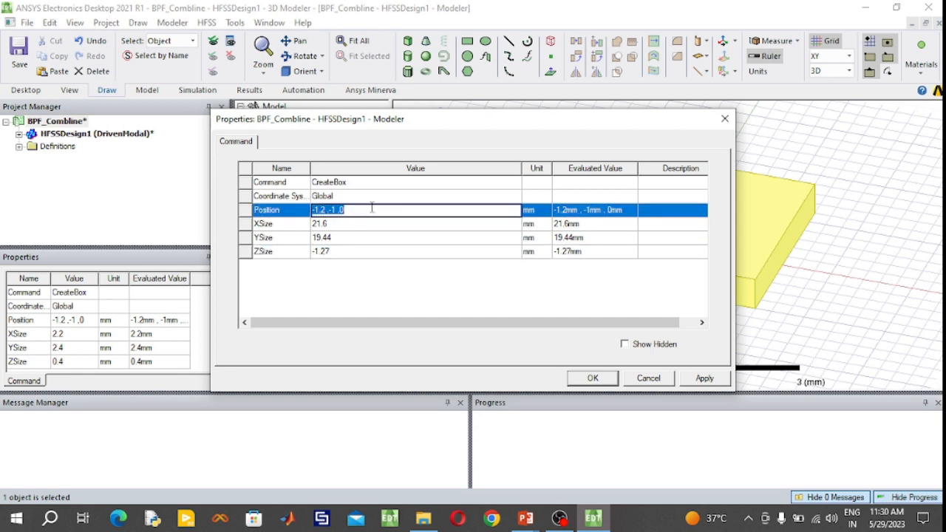
key(BackSpace)
text(-21.6/2)
text(, -19.44)
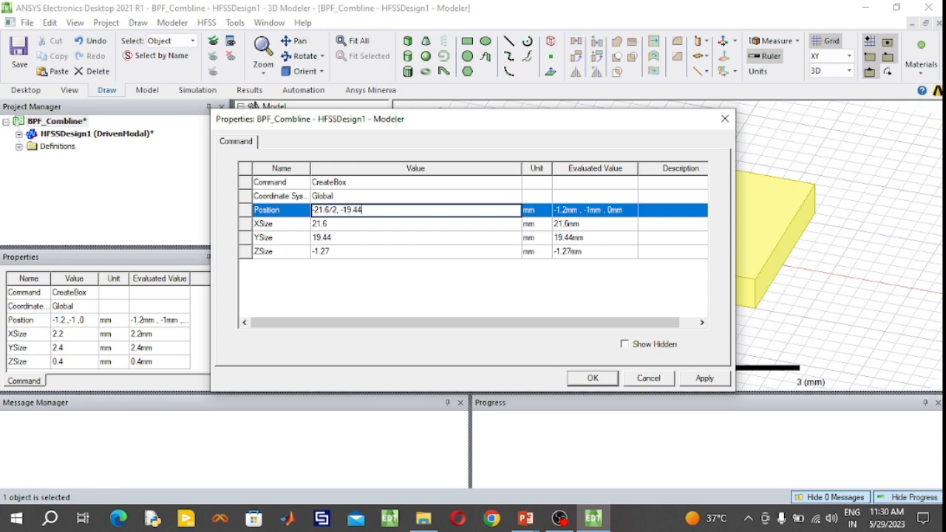
text(/2, 0)
click(593, 378)
click(356, 41)
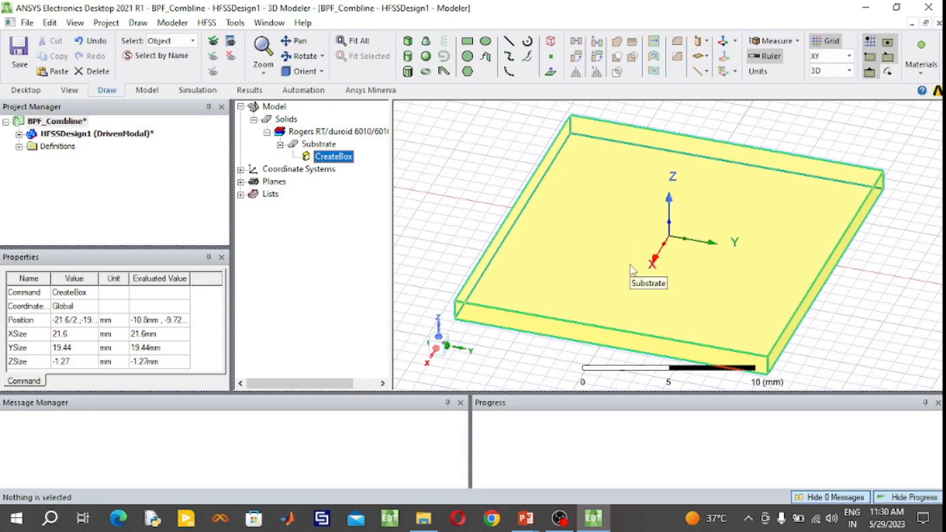
- Draw a 21.6 × 19.44 mm rectangle covering the substrate's top face from corner to corner
click(468, 42)
click(568, 118)
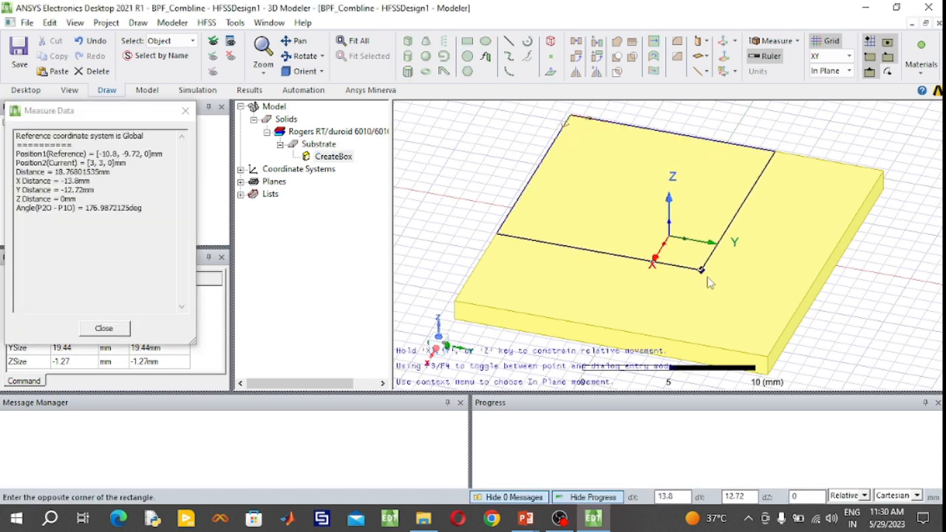
click(767, 359)
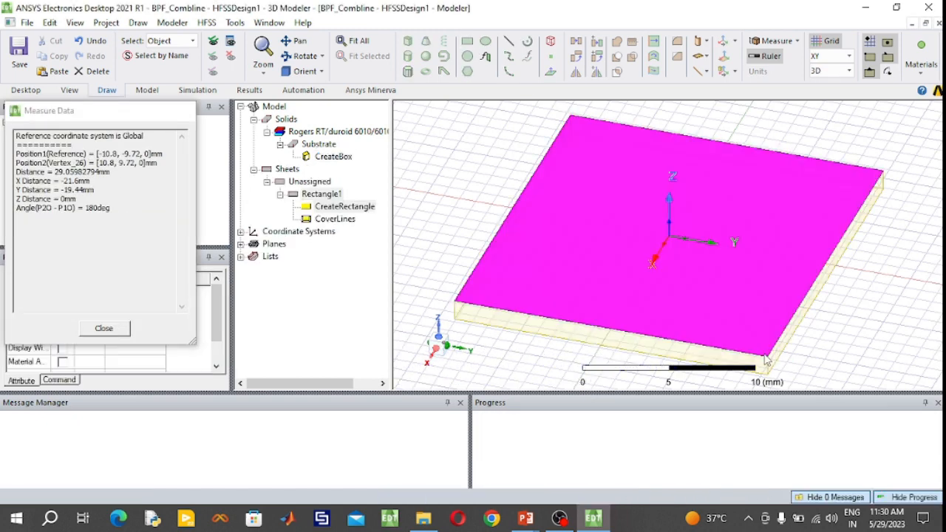
- Rename the full-size rectangle as GND and set its color to orange
click(326, 194)
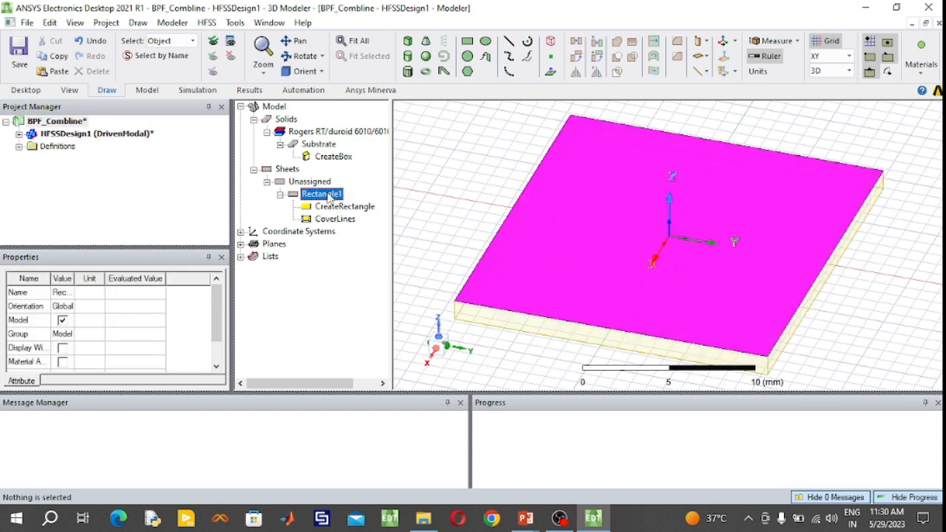
double_click(328, 196)
click(358, 184)
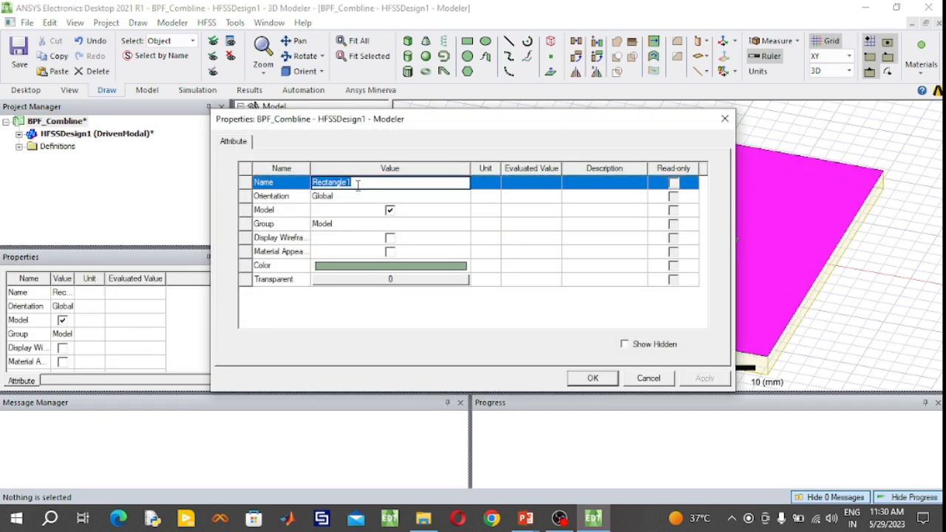
text(GND)
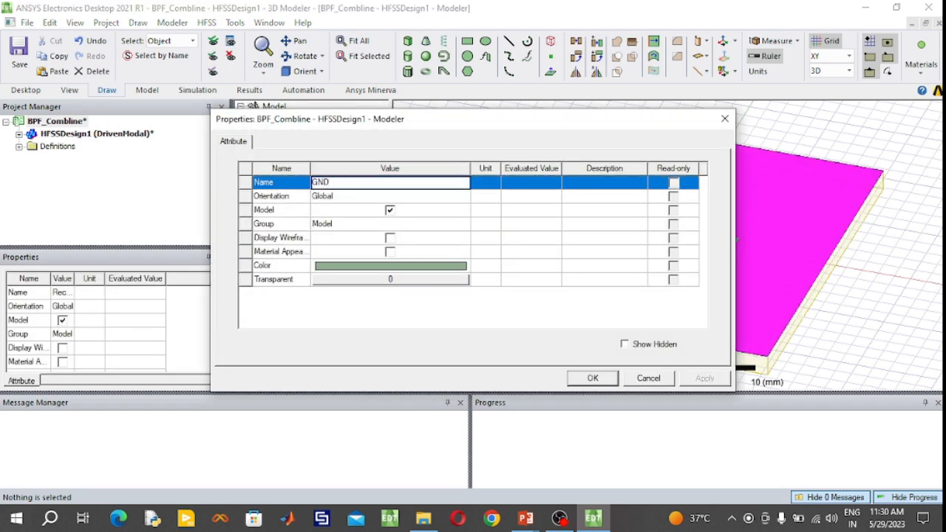
click(439, 269)
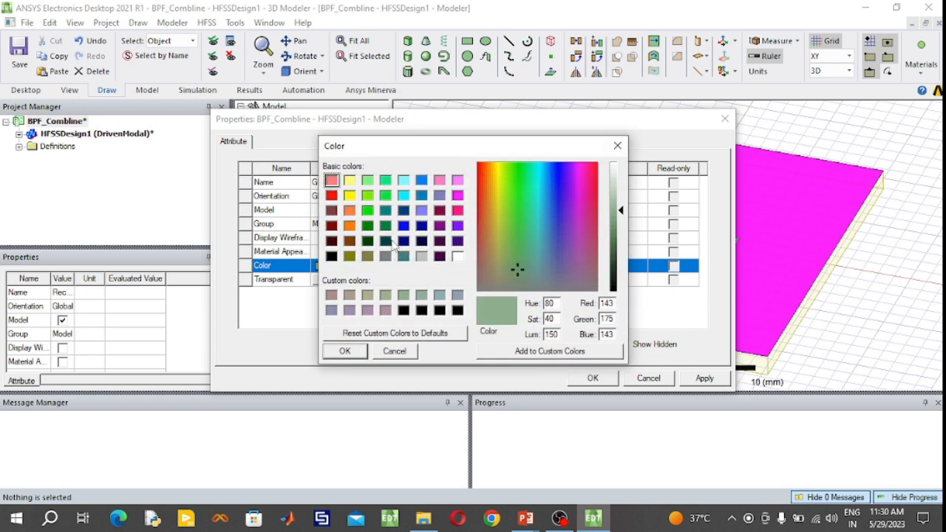
click(350, 226)
click(341, 351)
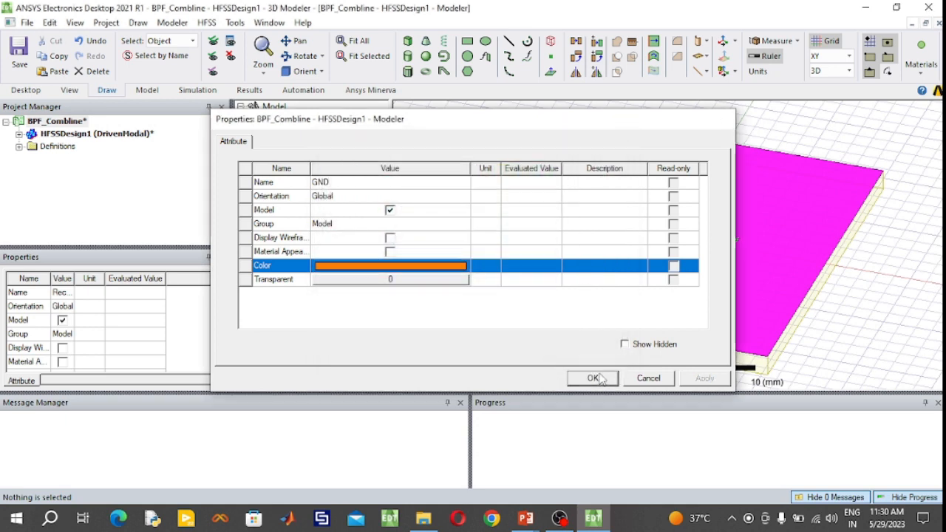
click(593, 377)
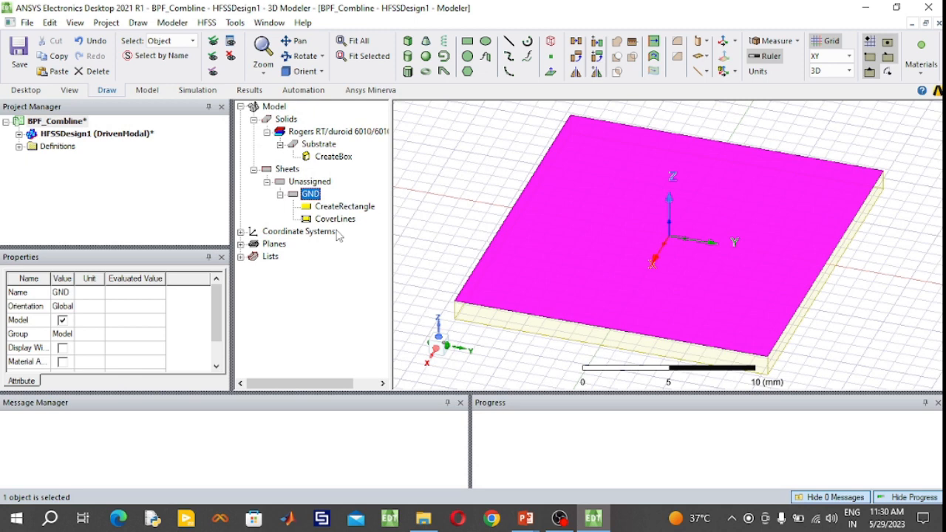
- Move the GND rectangle to the substrate's underside by setting its position to -10.8, -9.72, -1.27 mm
double_click(347, 208)
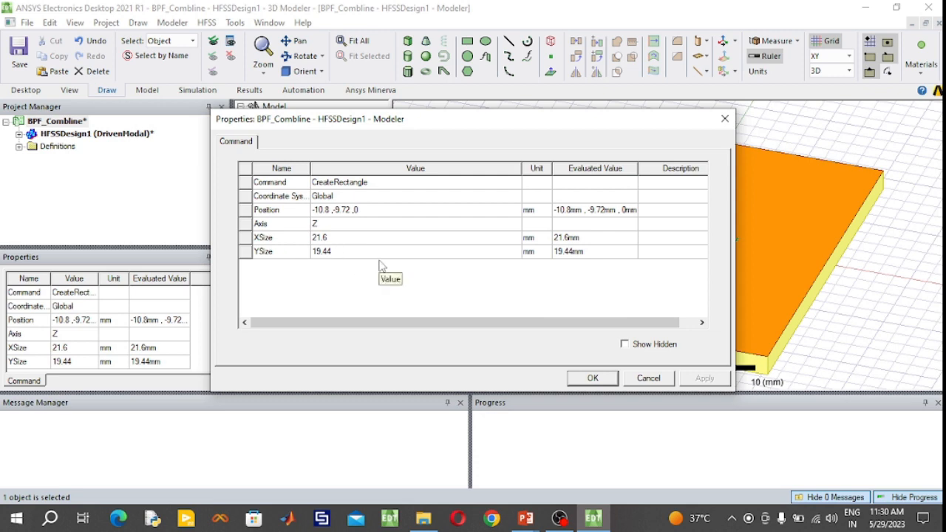
click(375, 210)
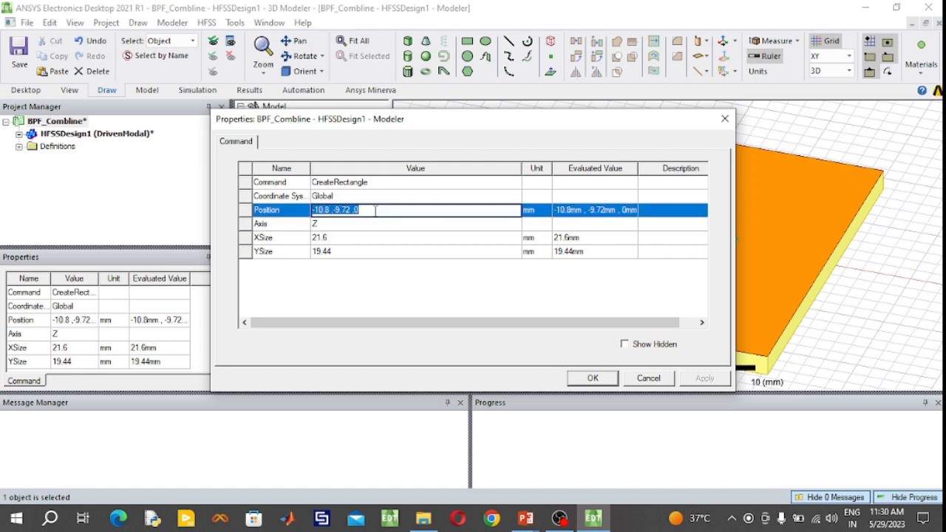
click(375, 210)
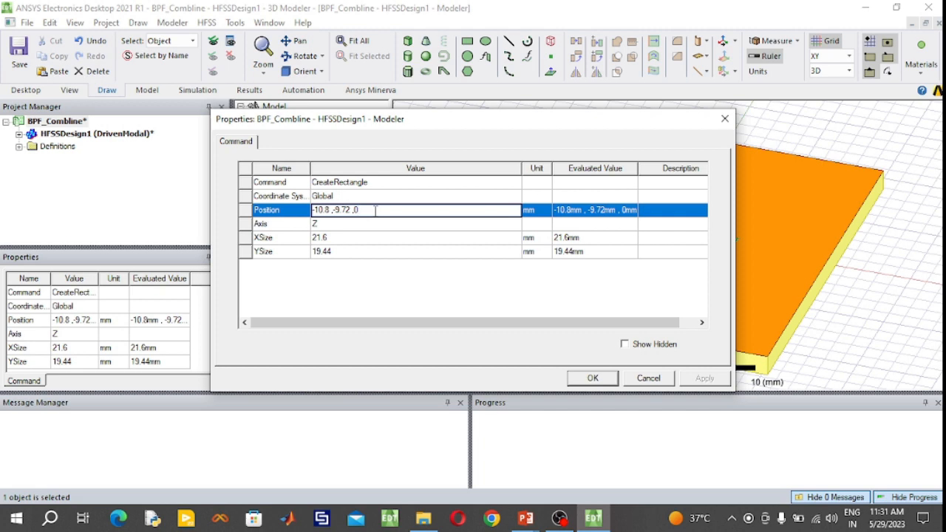
text(-1.27)
click(592, 378)
- Draw a rectangle about 2 mm in X by 5 mm in Y on the substrate's top face, starting at (-1, -2, 0)
click(300, 61)
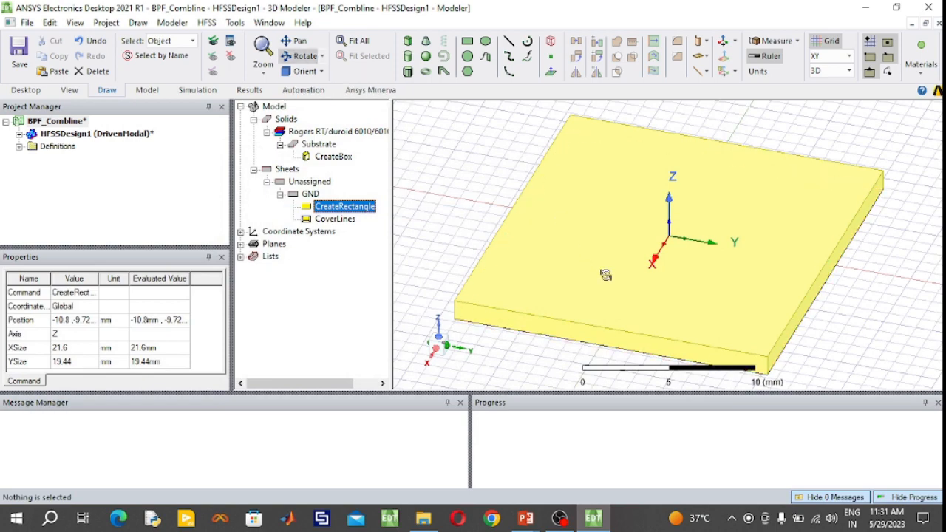
drag(605, 275, 556, 291)
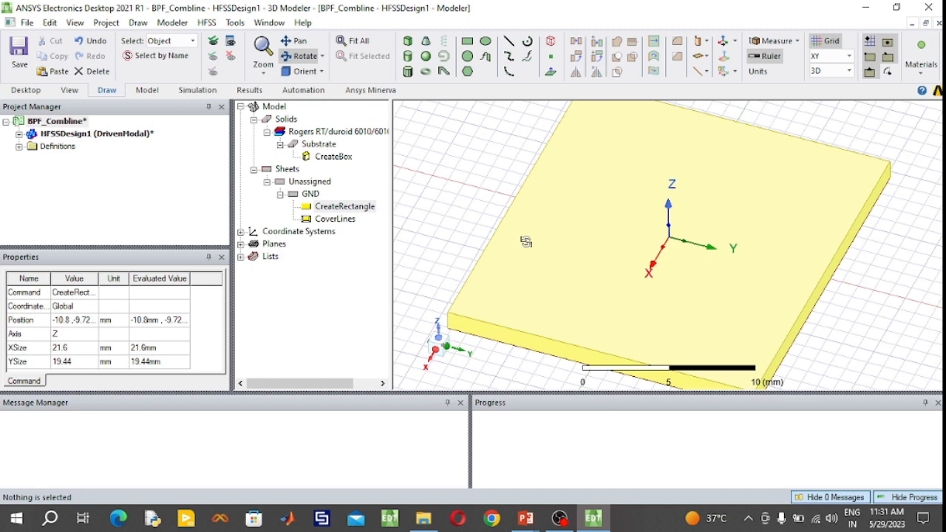
click(467, 43)
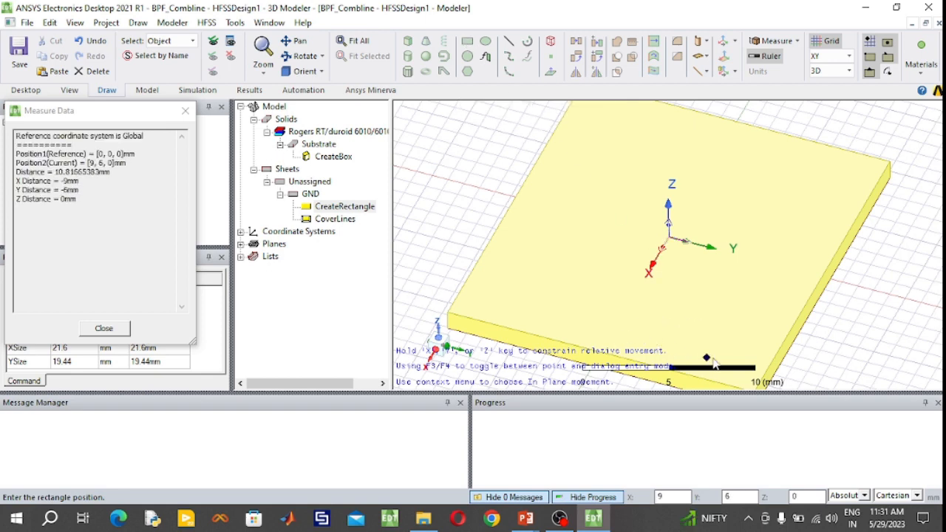
click(642, 219)
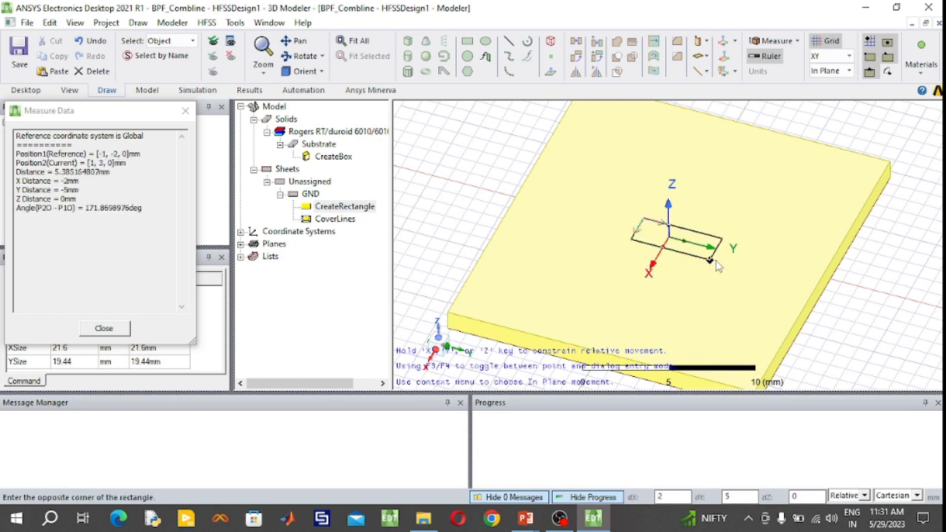
click(715, 264)
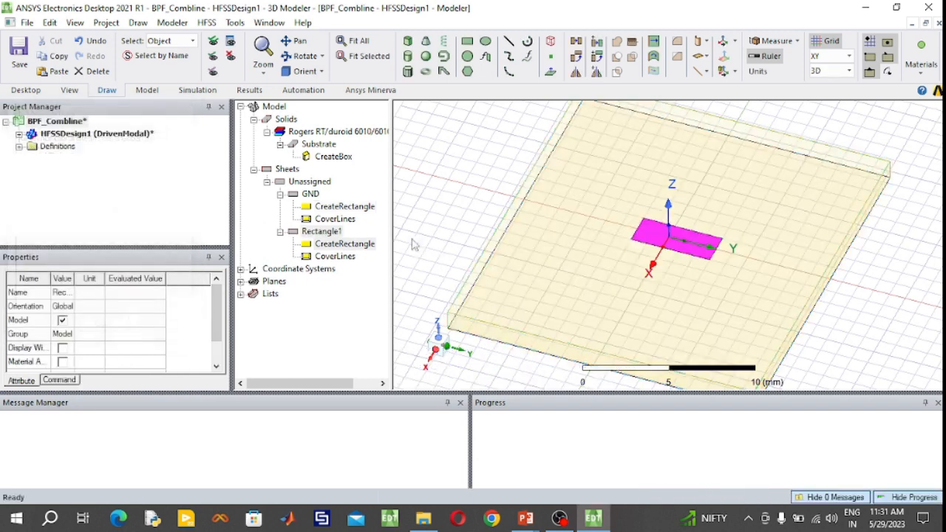
- Review the position and size settings of the substrate box without changing them
double_click(333, 157)
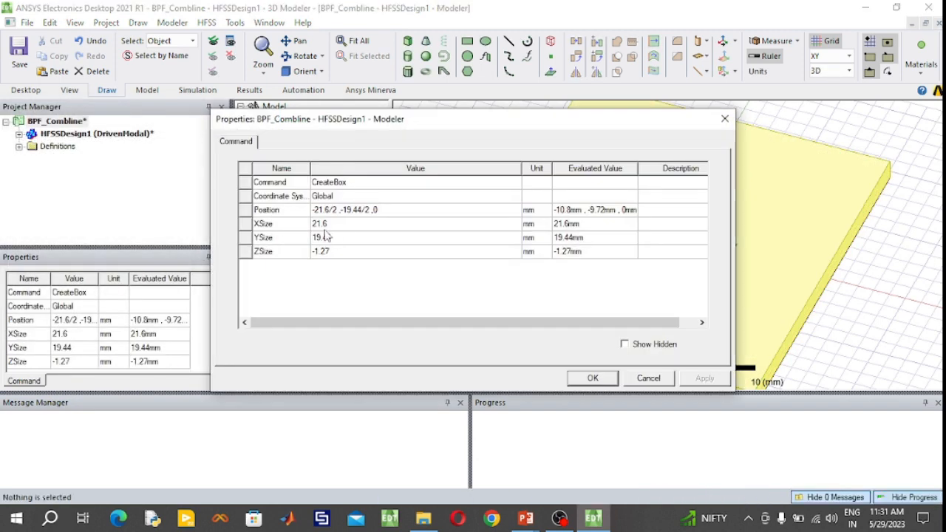
drag(522, 124, 321, 120)
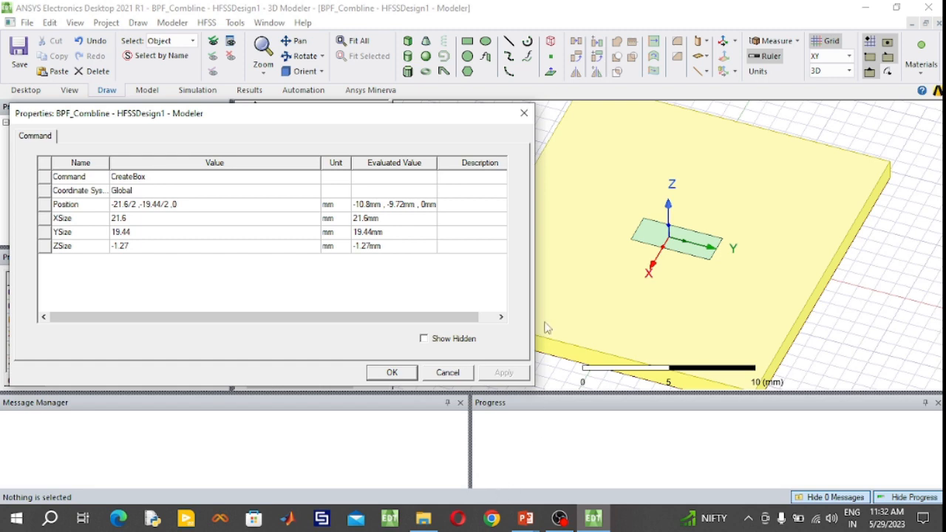
click(524, 116)
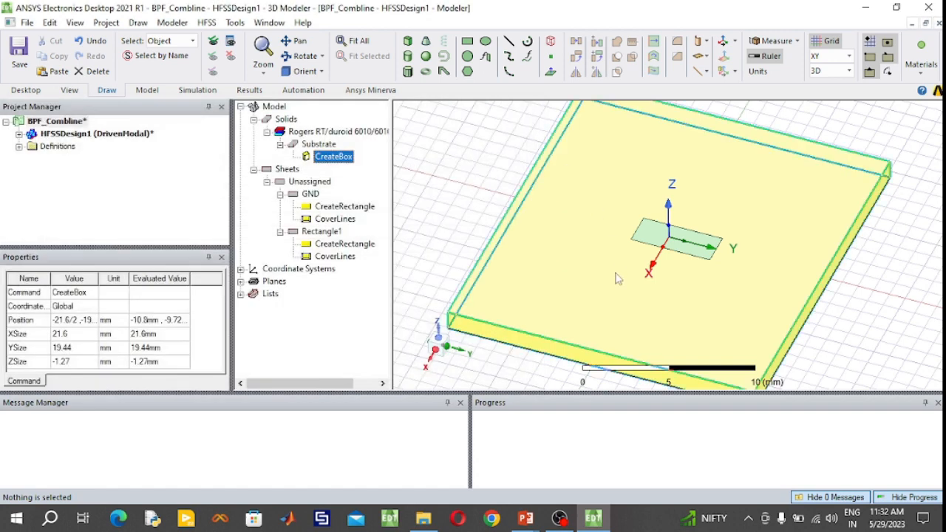
- Set the X coordinate of the small top-face rectangle's position to 6.6 mm
click(306, 57)
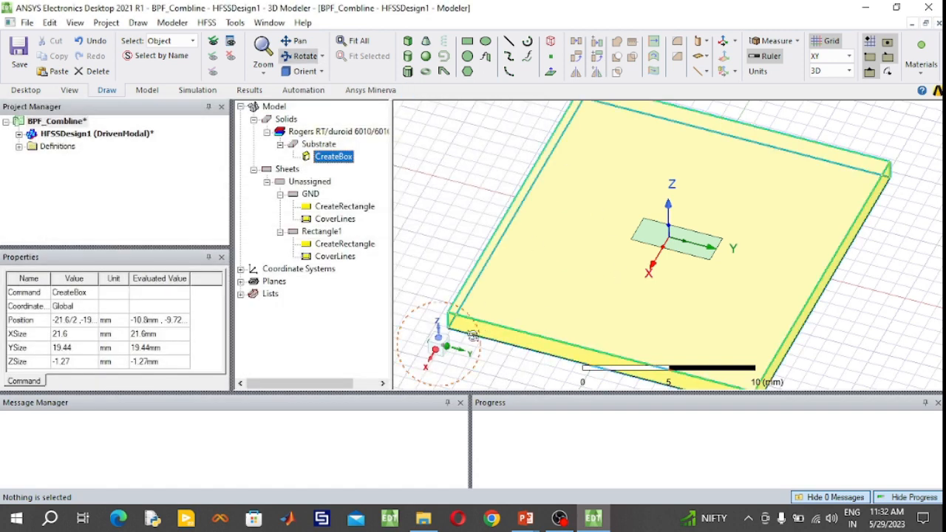
drag(504, 339, 514, 320)
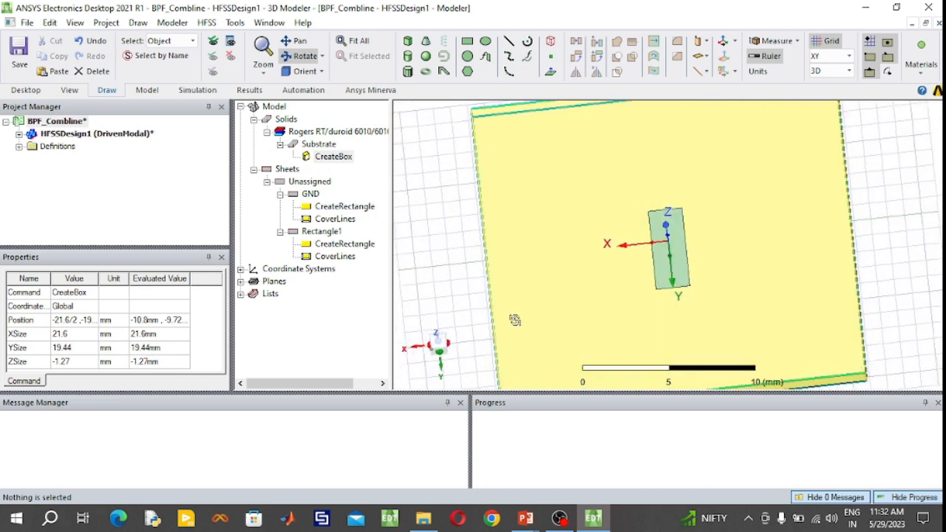
drag(432, 236, 432, 216)
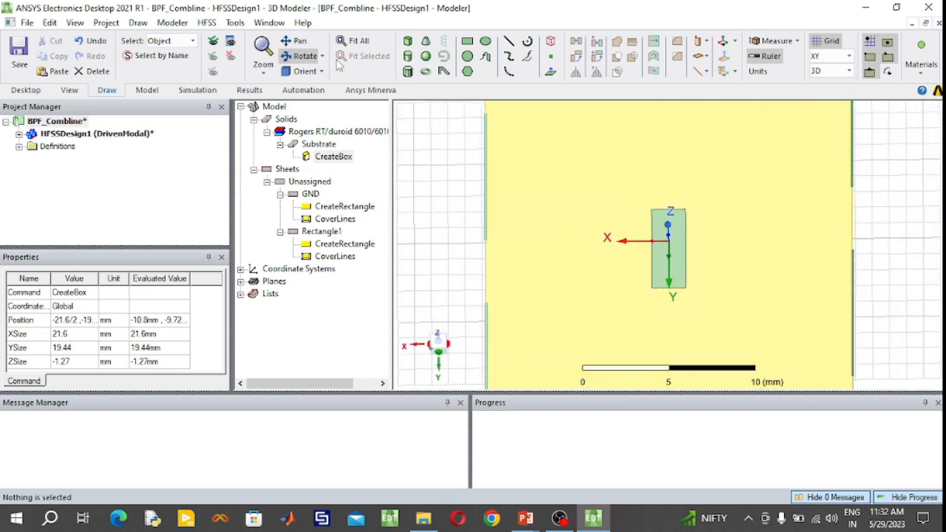
click(303, 57)
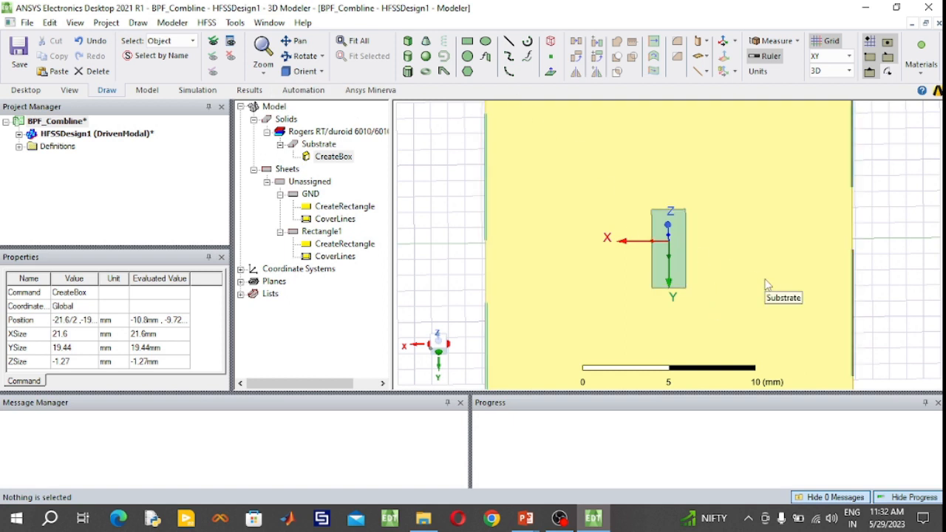
click(356, 249)
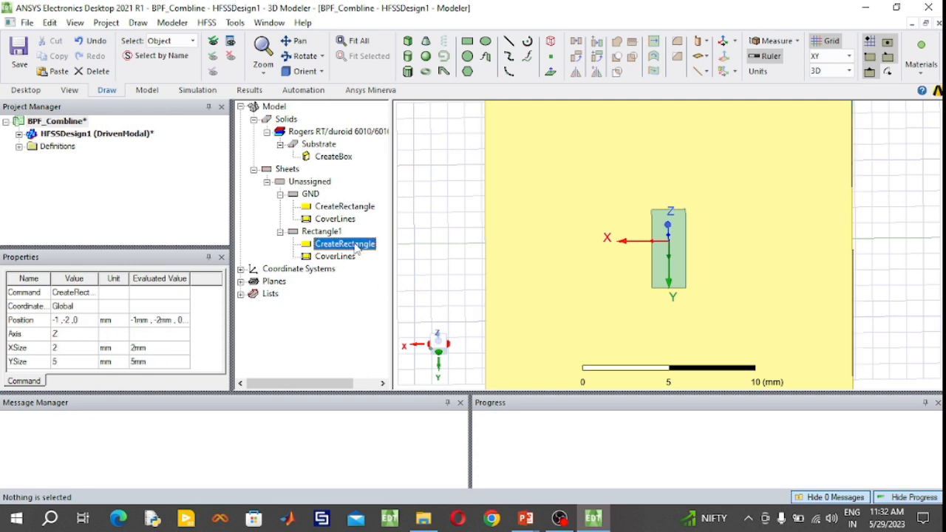
double_click(356, 249)
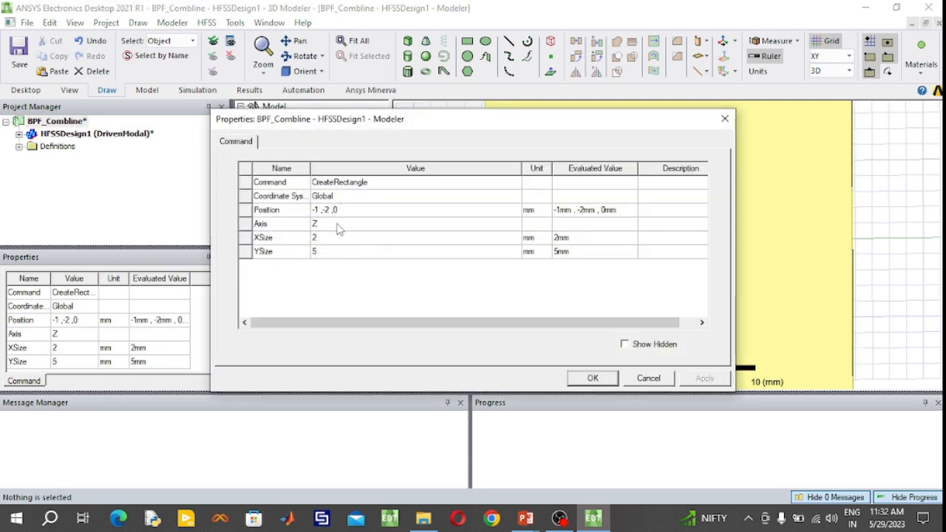
click(314, 211)
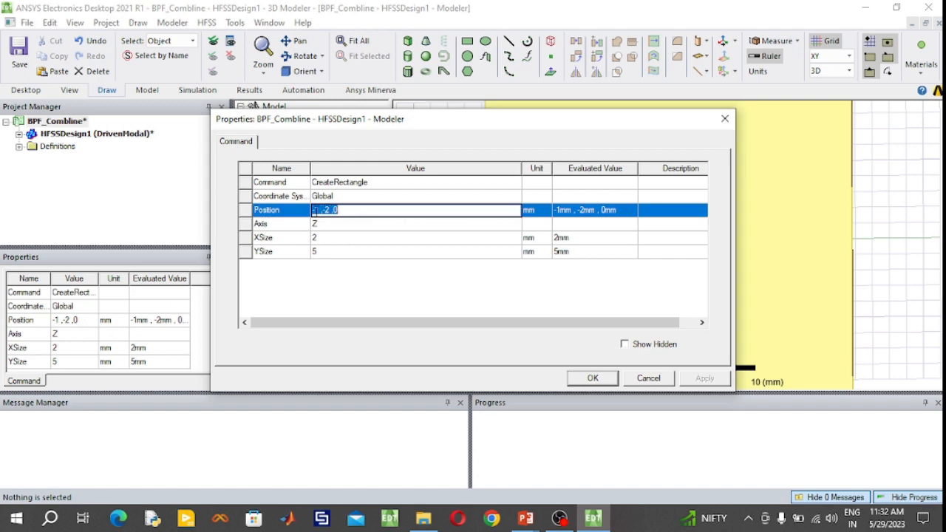
drag(319, 210, 308, 210)
text(6.6)
- Consult the filter layout figure in PowerPoint, and back in HFSS set the rectangle's X size to -13.3 mm and Y size to -0.8 mm
mouse_move(525, 520)
click(556, 502)
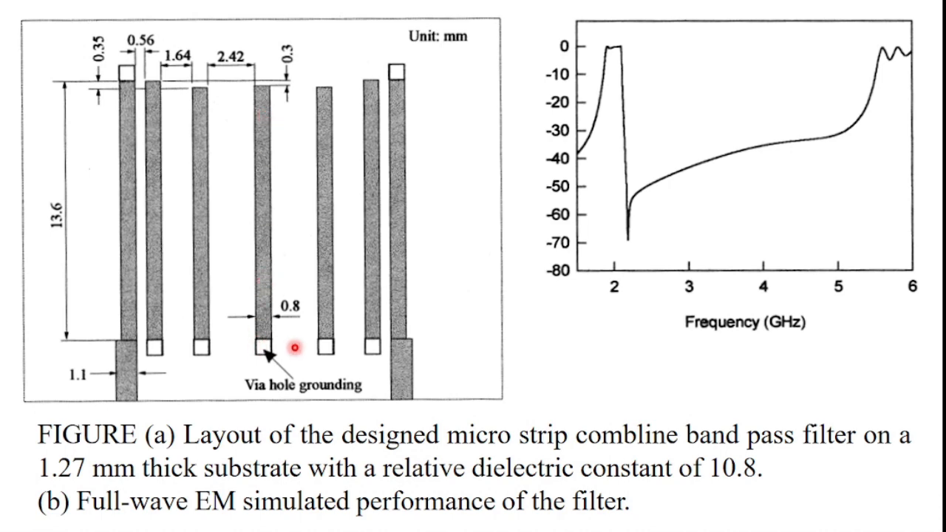
key(super)
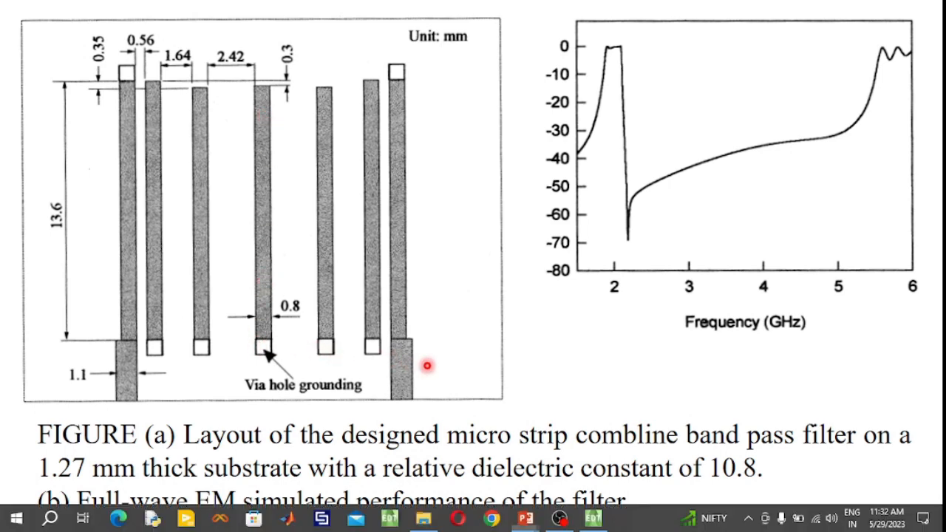
click(594, 520)
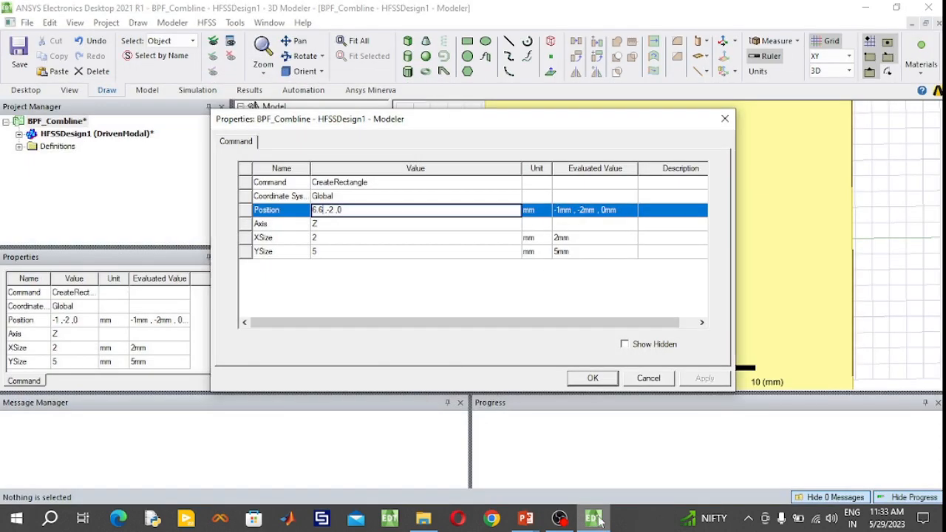
click(337, 238)
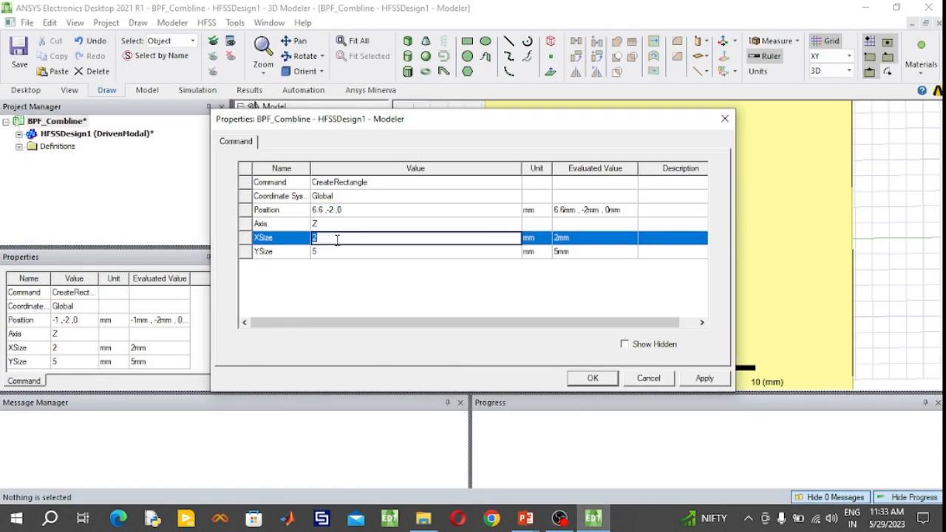
text(13.3)
click(323, 252)
text(0)
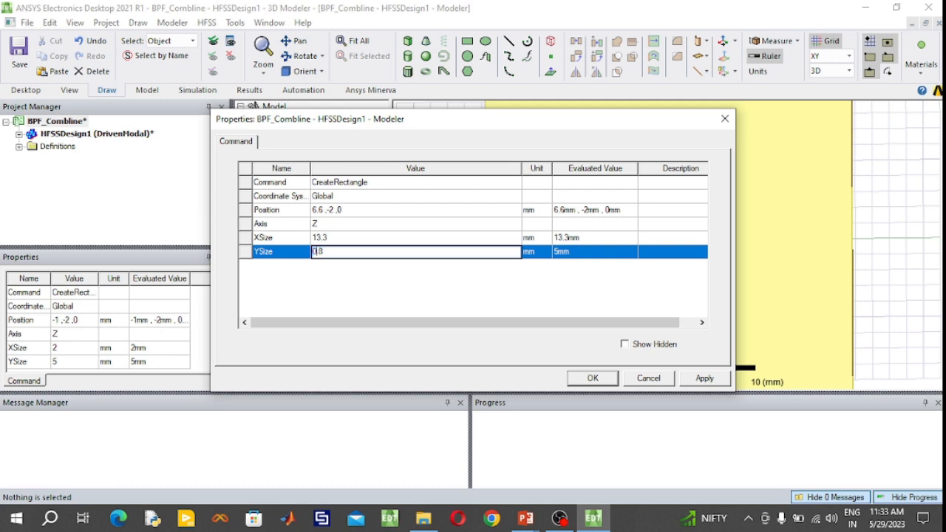
text(.8)
key(Home)
text(-)
key(Up)
key(Left)
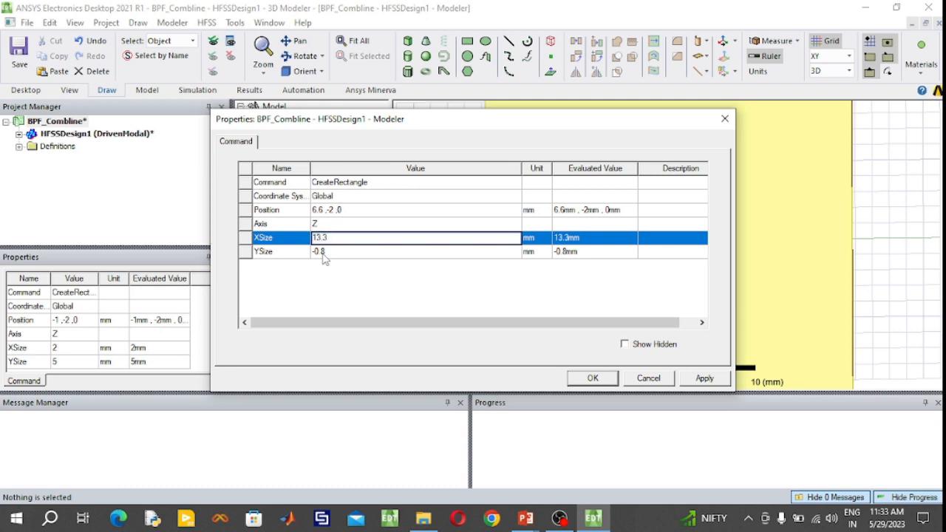
text(-)
- Set the Y coordinate of the rectangle's position to 0.4 mm and accept the edited geometry
click(332, 210)
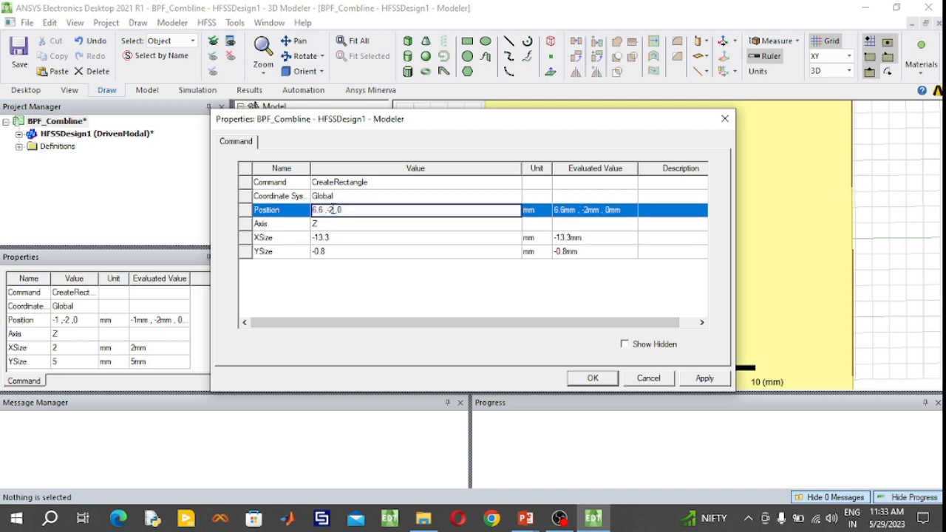
key(BackSpace)
key(BackSpace)
text(0.4)
click(593, 378)
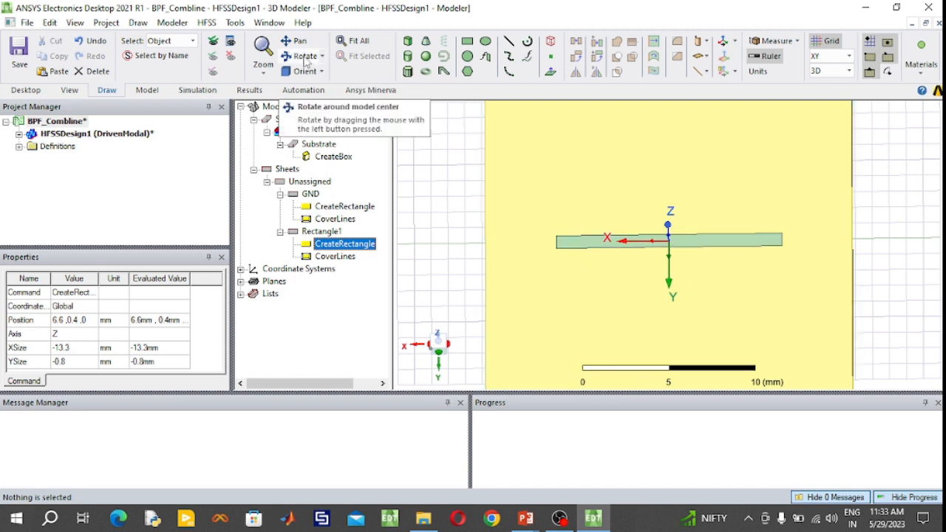
- Set the color of the central strip rectangle to blue (RGB 0, 128, 255)
click(304, 59)
drag(870, 338, 700, 296)
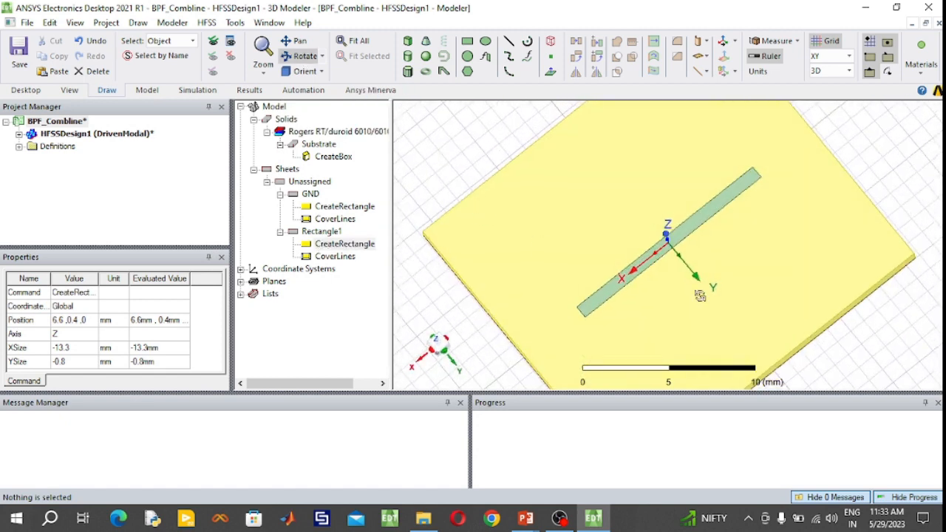
drag(921, 308, 784, 157)
drag(905, 346, 903, 319)
click(358, 41)
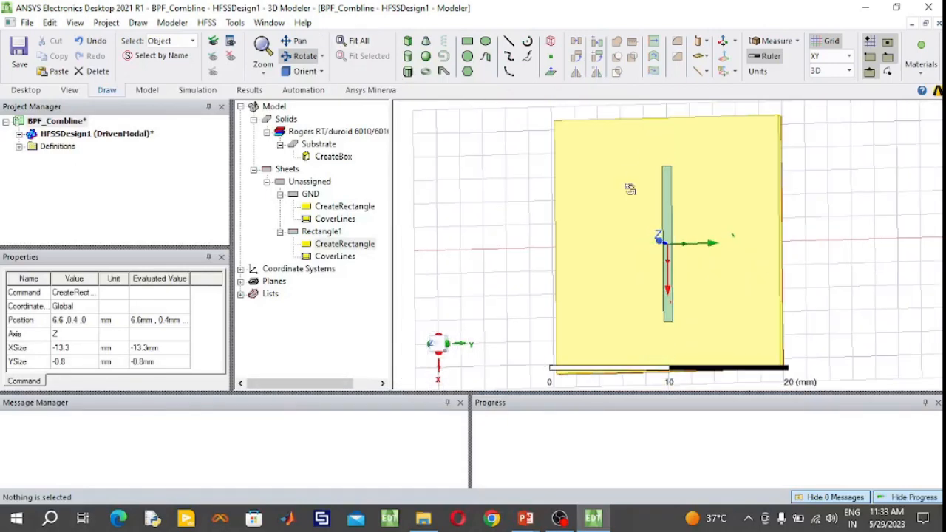
click(313, 59)
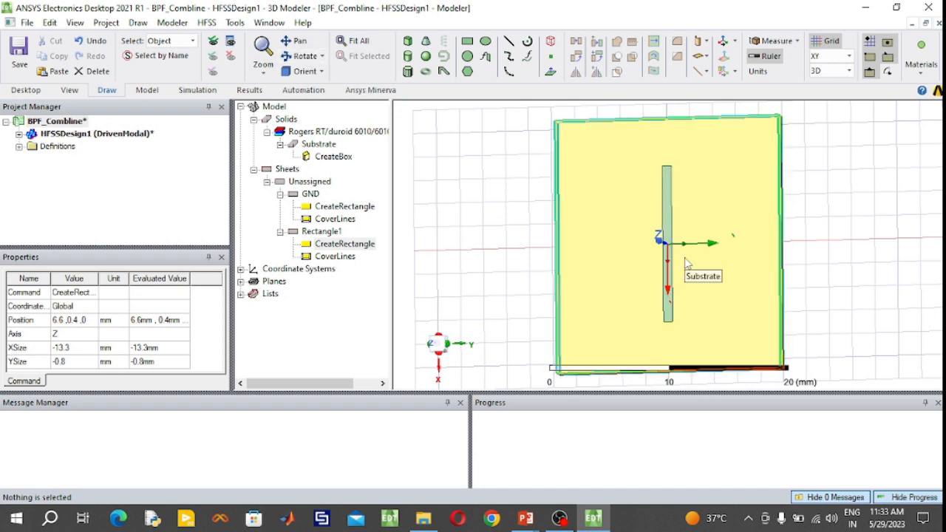
double_click(329, 233)
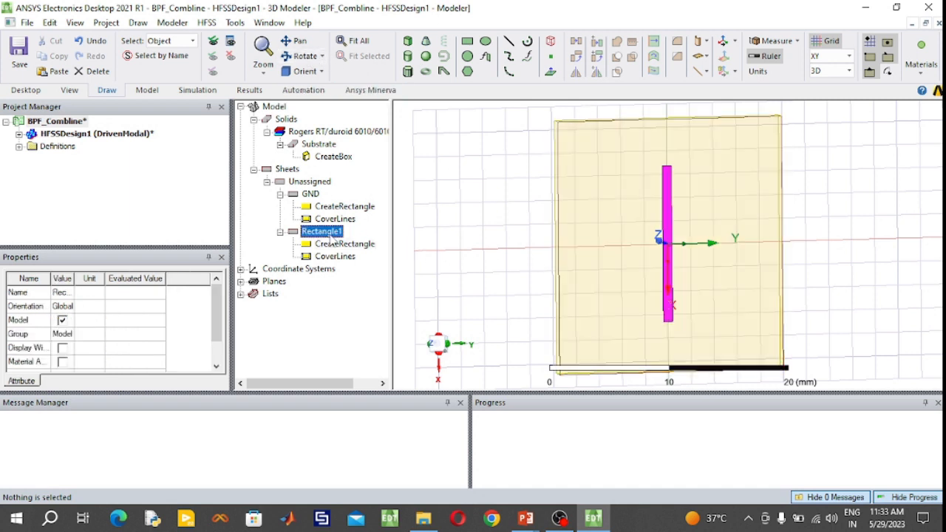
click(367, 267)
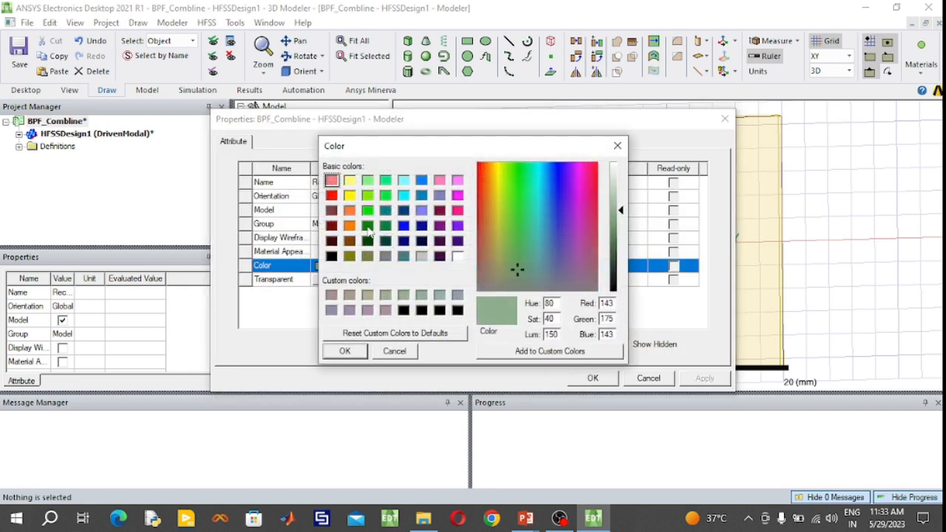
click(421, 181)
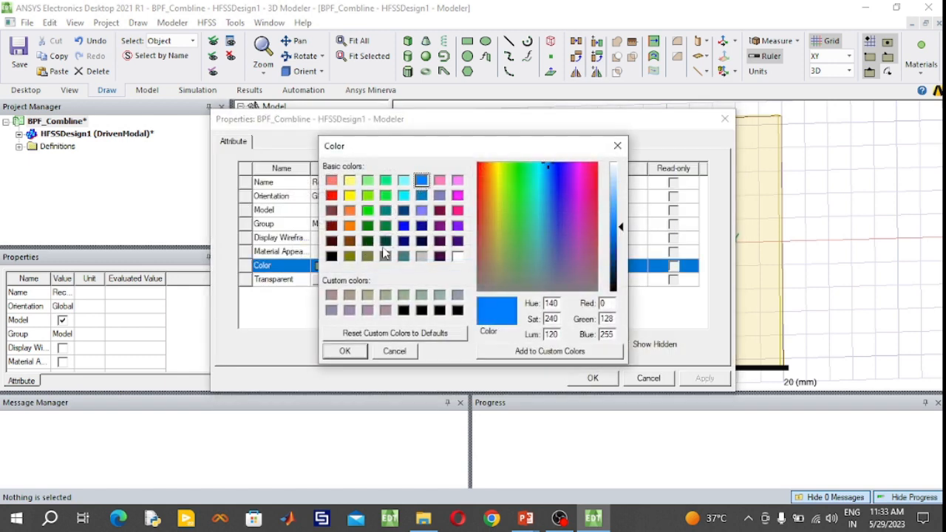
click(344, 351)
click(593, 378)
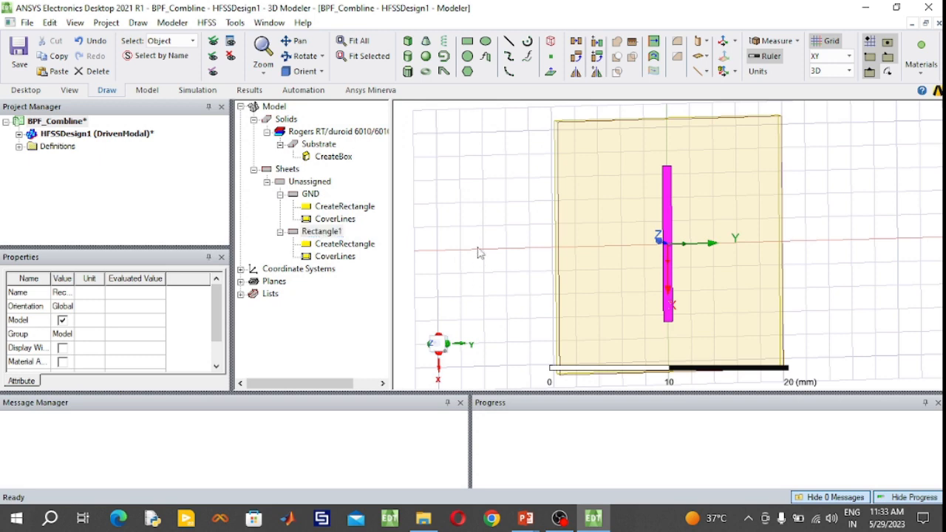
click(478, 254)
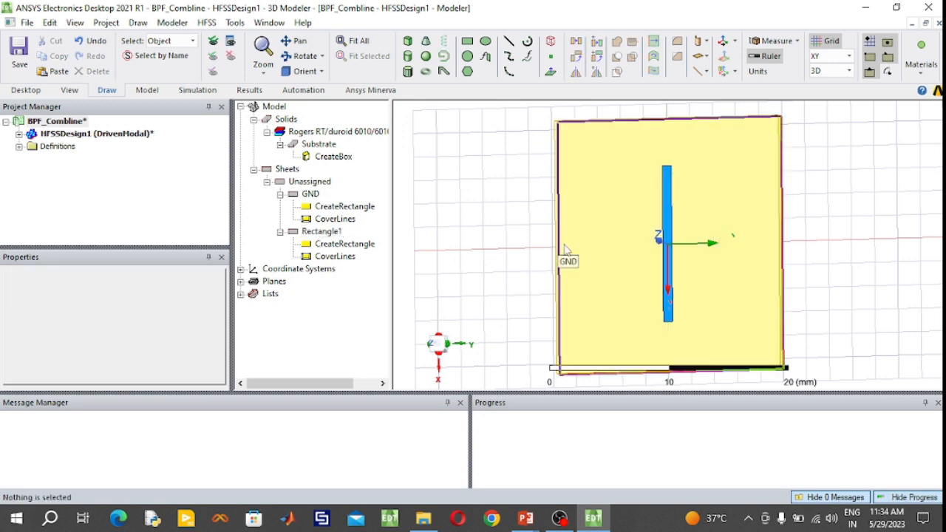
- Consult the layout figure in PowerPoint, and in HFSS draw a rectangle about 12 mm in X by 2 mm in Y, starting at (-6, -4, 0)
mouse_move(525, 516)
click(567, 495)
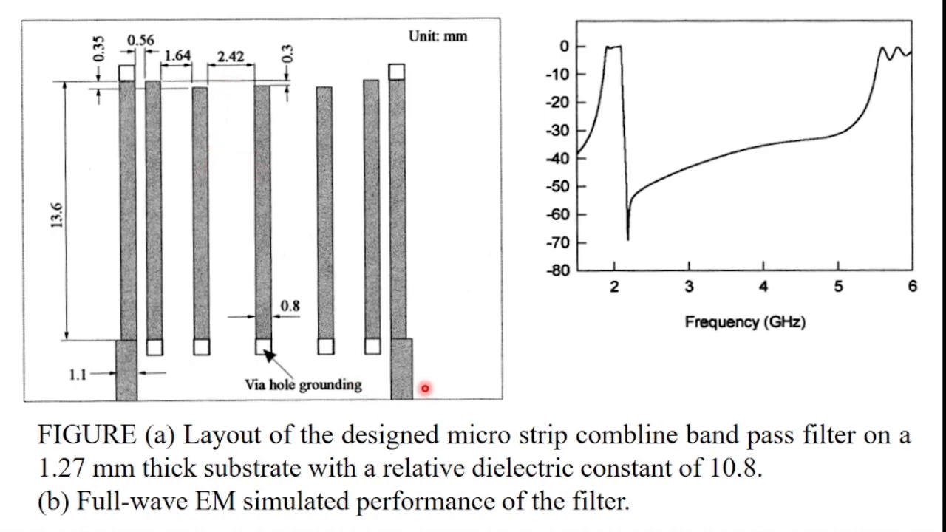
key(super)
click(600, 518)
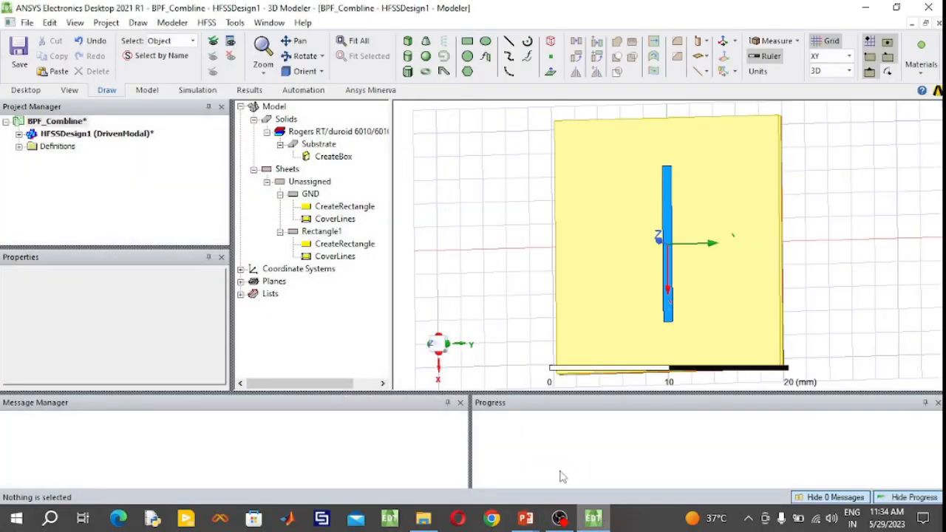
click(467, 40)
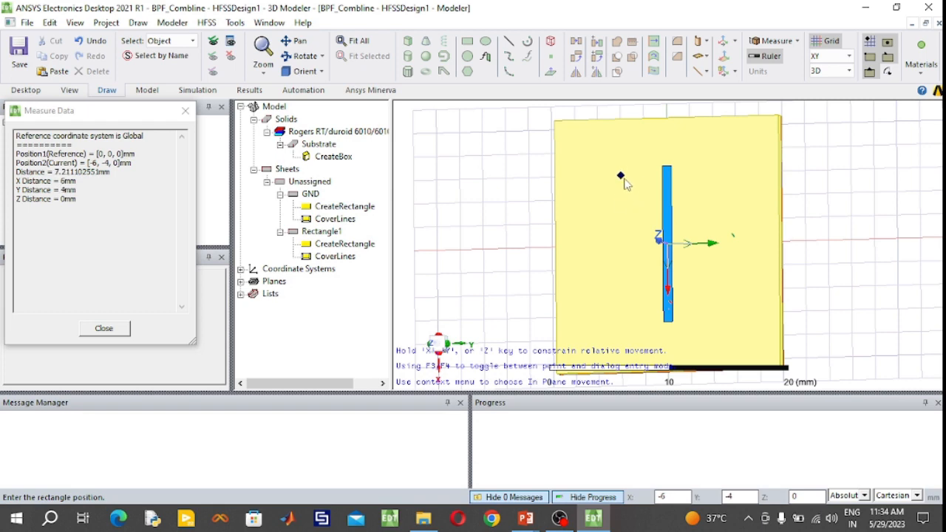
click(621, 175)
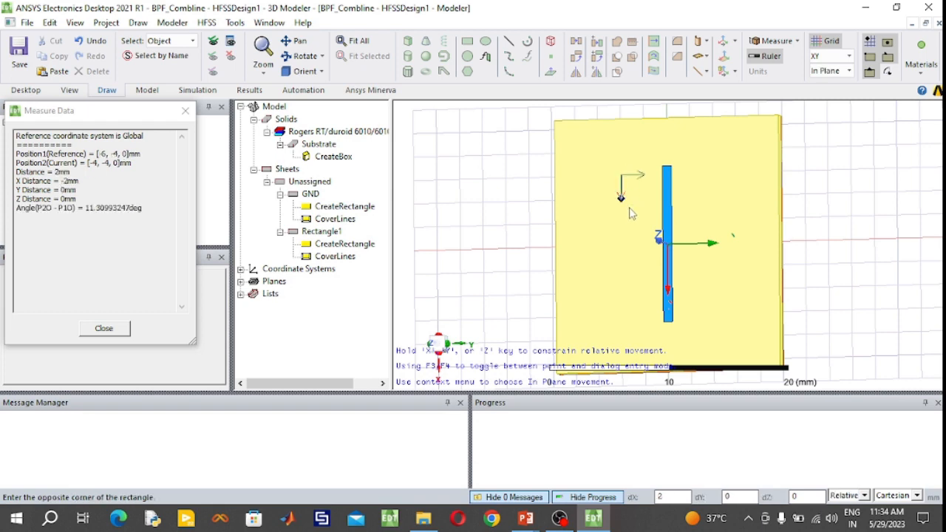
click(644, 325)
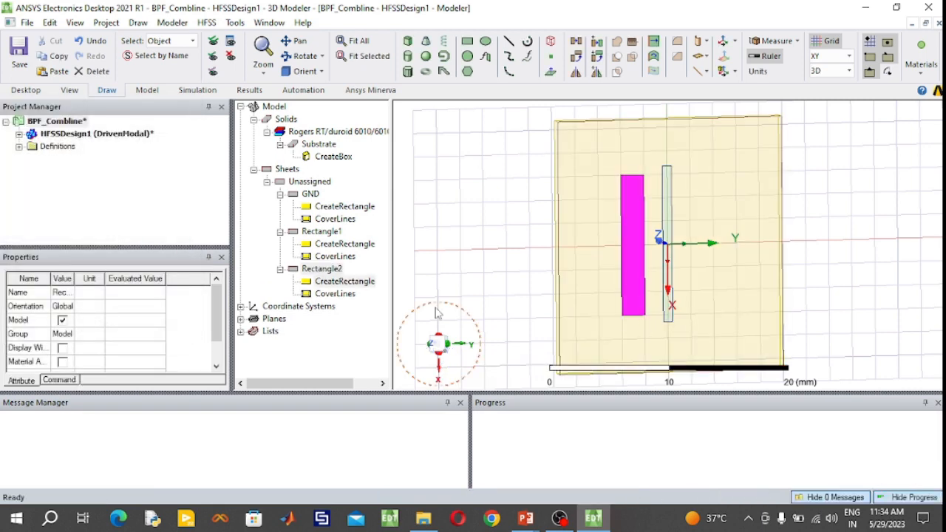
- Set the newly drawn second strip rectangle's X size to 13.25 mm and Y size to -0.8 mm
click(335, 270)
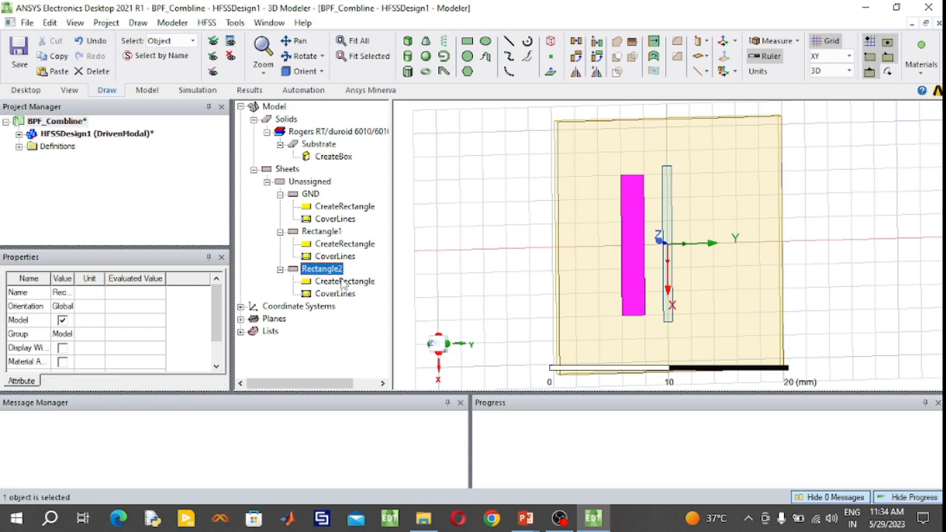
double_click(342, 281)
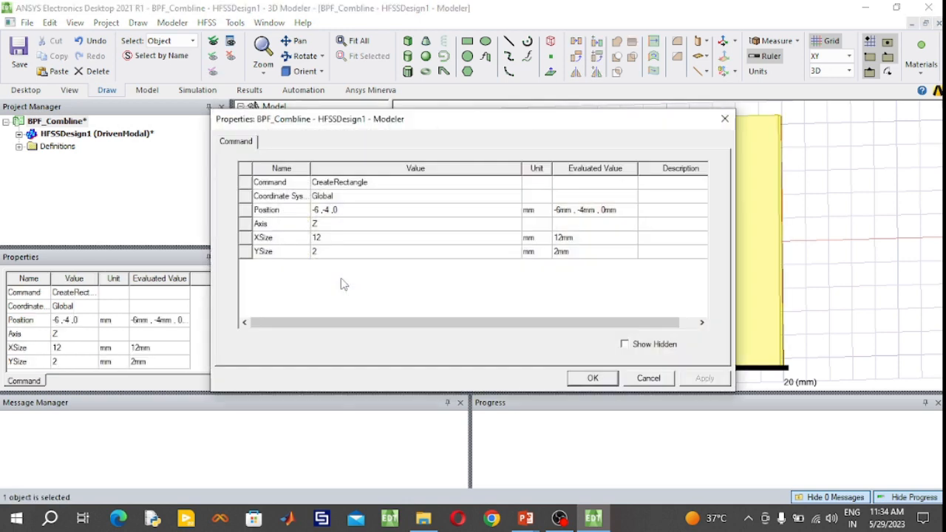
click(332, 238)
click(333, 237)
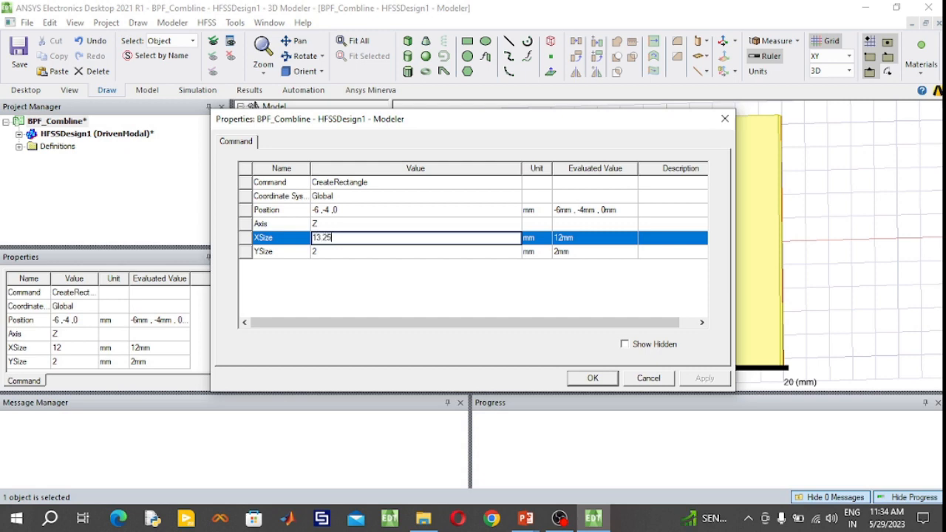
click(331, 252)
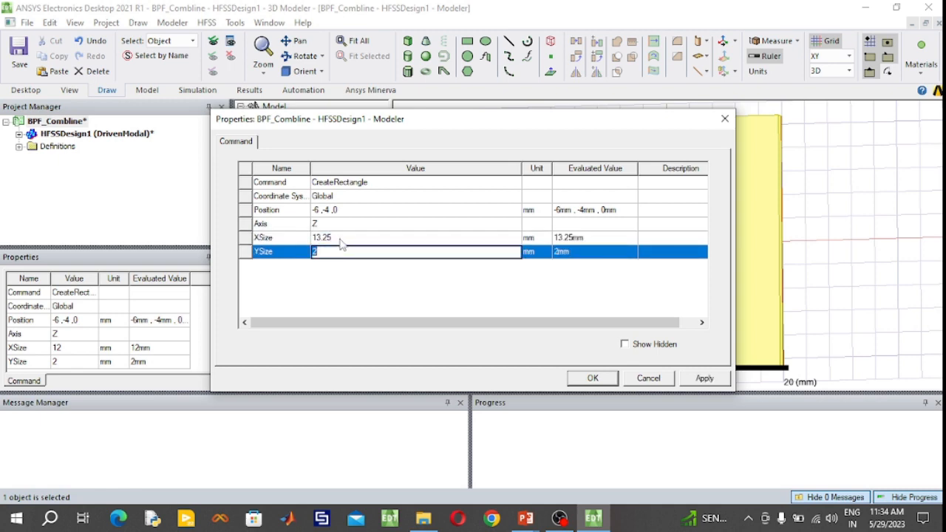
text(-0.8)
- Set the second strip's position to (6.8, -2.82, 0) mm and accept the edited geometry
click(326, 214)
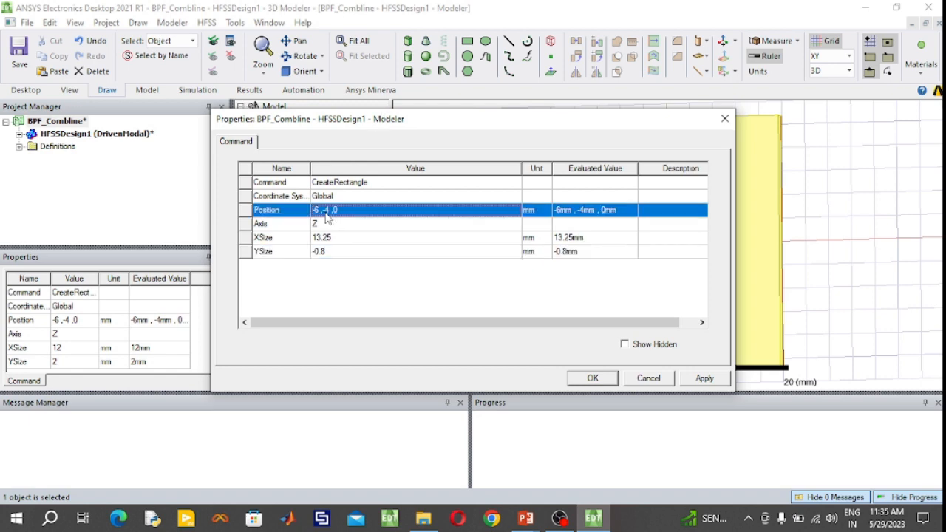
text(6.8, -2.82, 0)
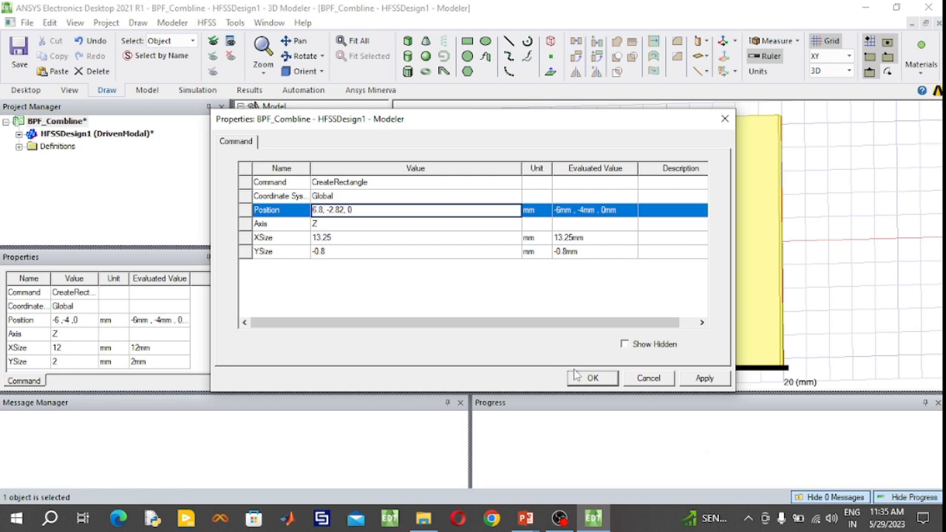
click(599, 380)
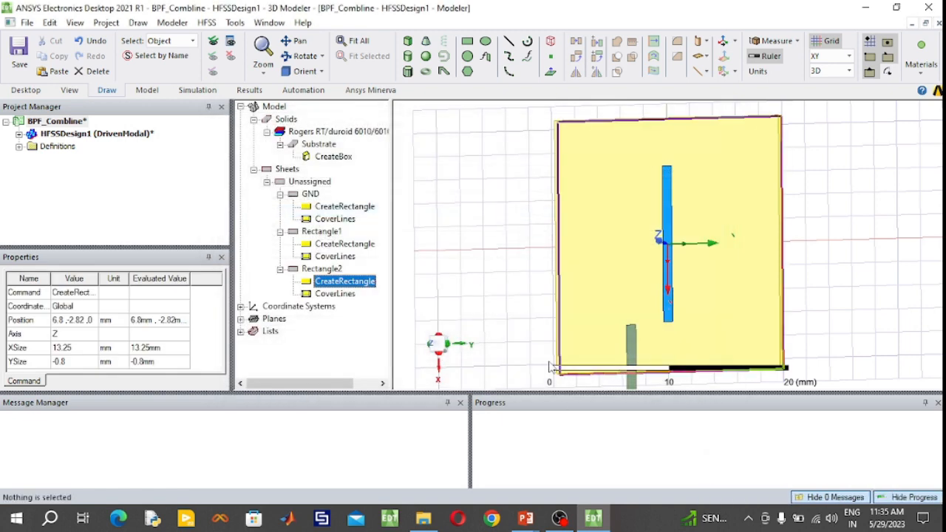
- Correct the X coordinate of the second strip's position to -6.8 mm and accept the change
double_click(369, 288)
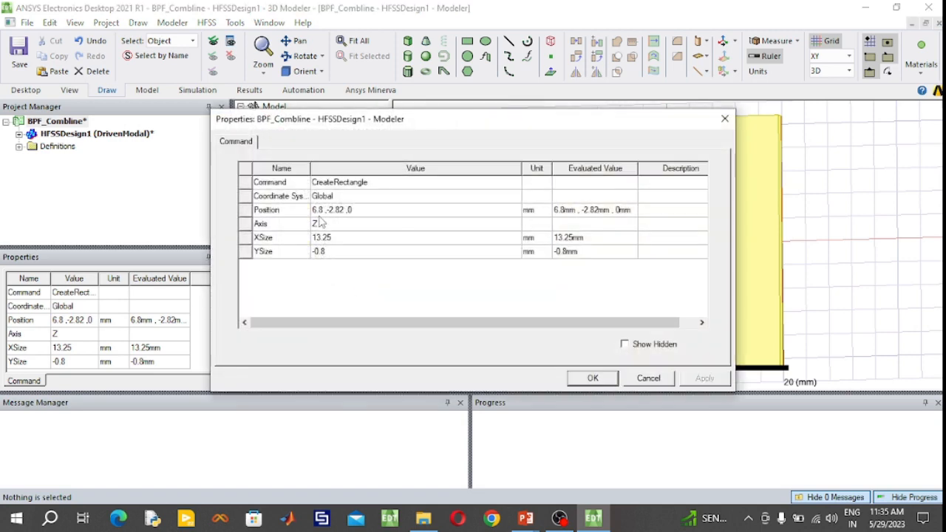
click(314, 211)
click(314, 210)
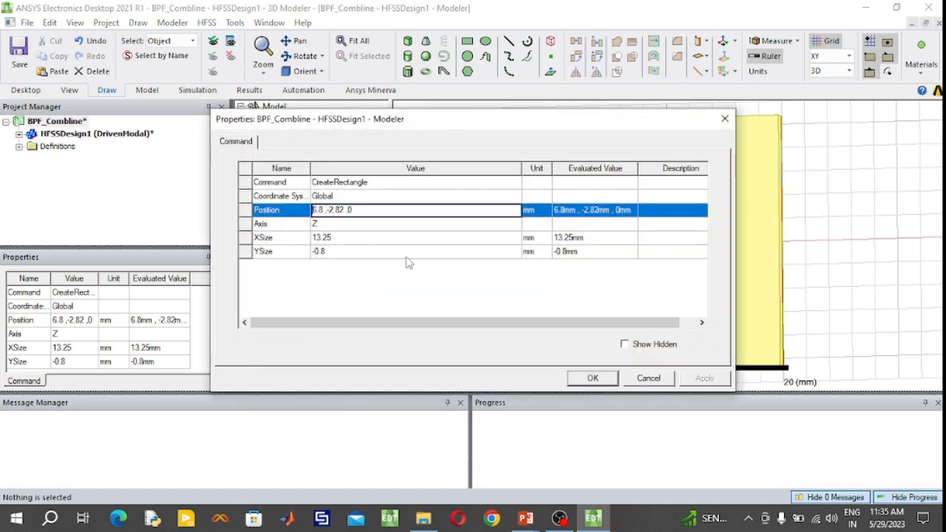
click(592, 378)
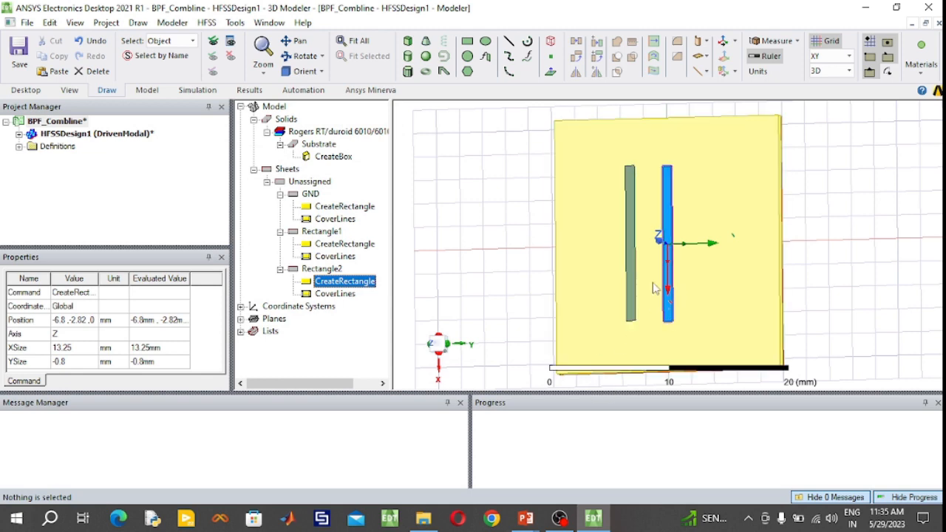
- Set the color of the second strip rectangle to blue (RGB 0, 128, 255) and deselect it
double_click(337, 271)
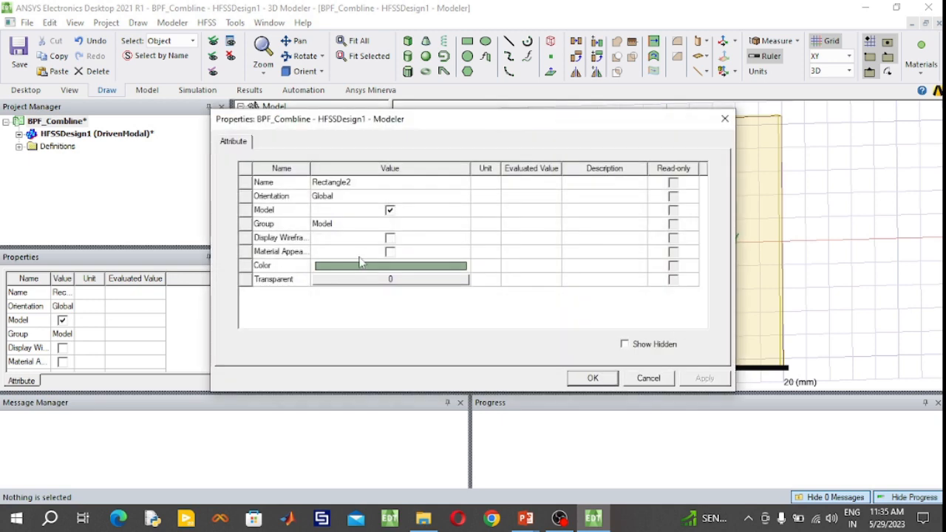
click(366, 255)
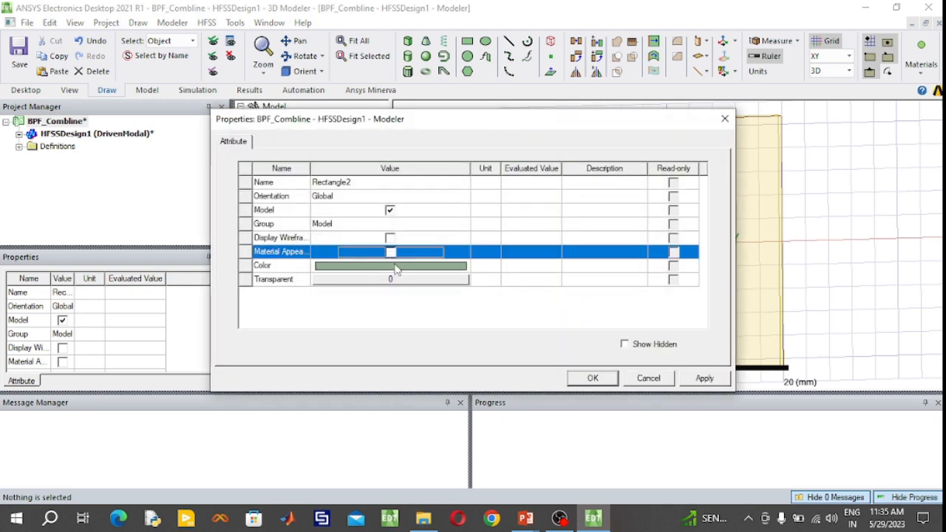
click(396, 267)
click(422, 181)
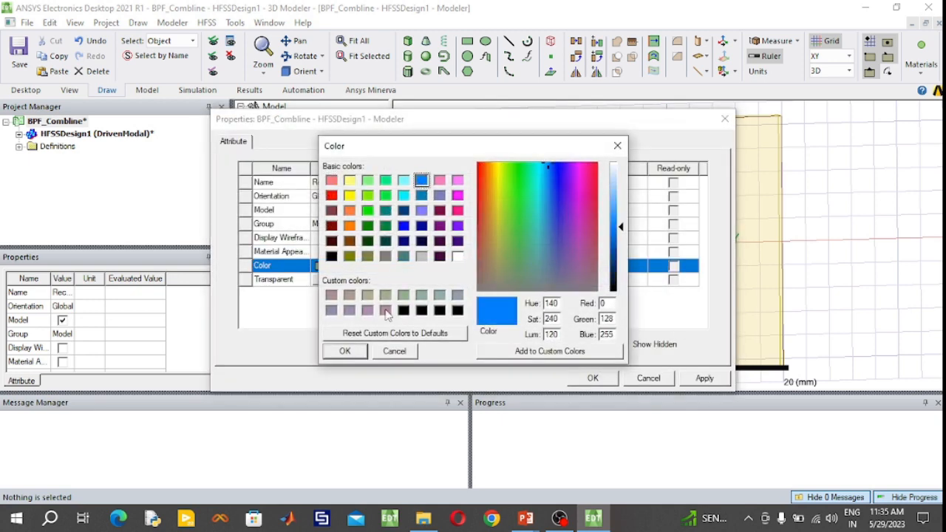
click(344, 351)
click(593, 378)
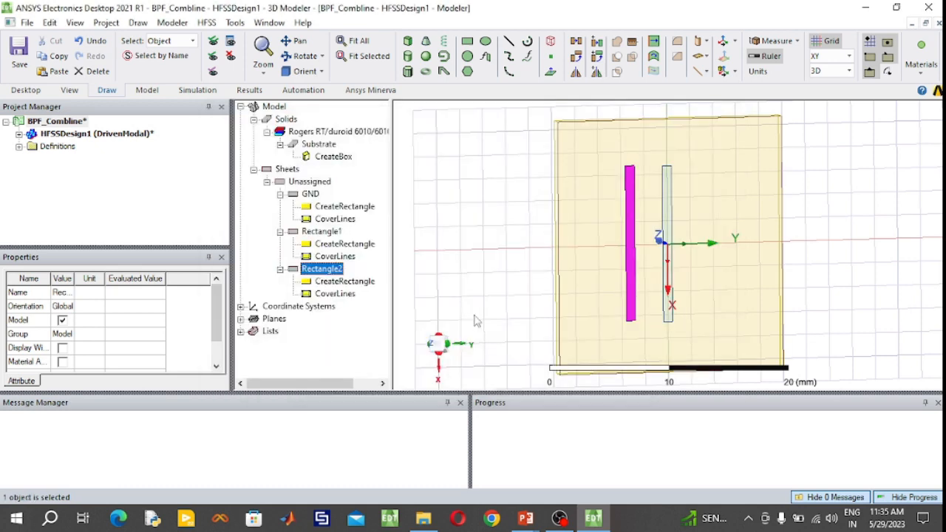
click(471, 278)
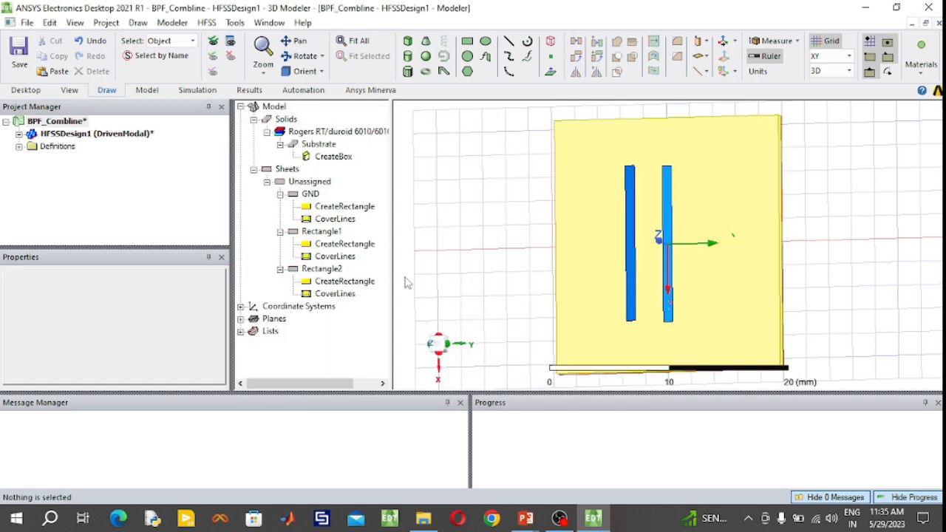
- Duplicate the second strip rectangle and set the copy's position to (-6.8, 2.82, 0) mm
click(337, 270)
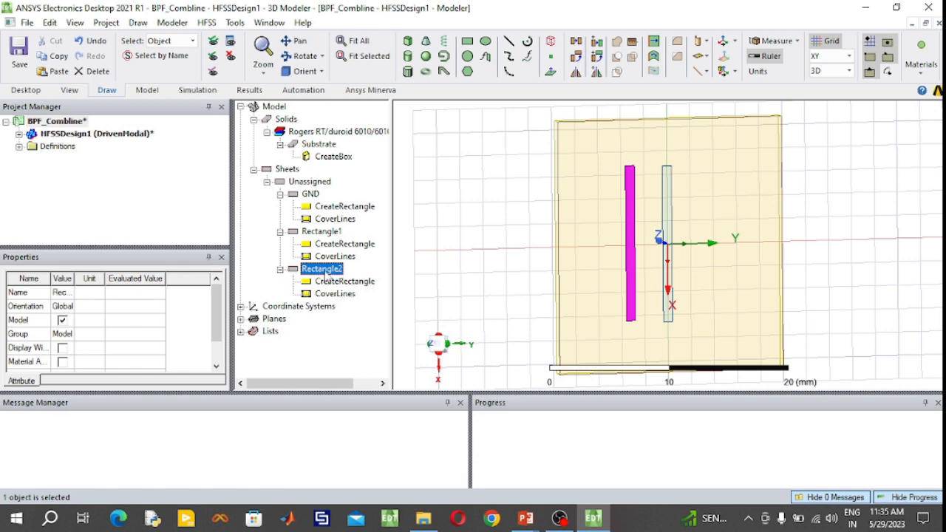
double_click(329, 281)
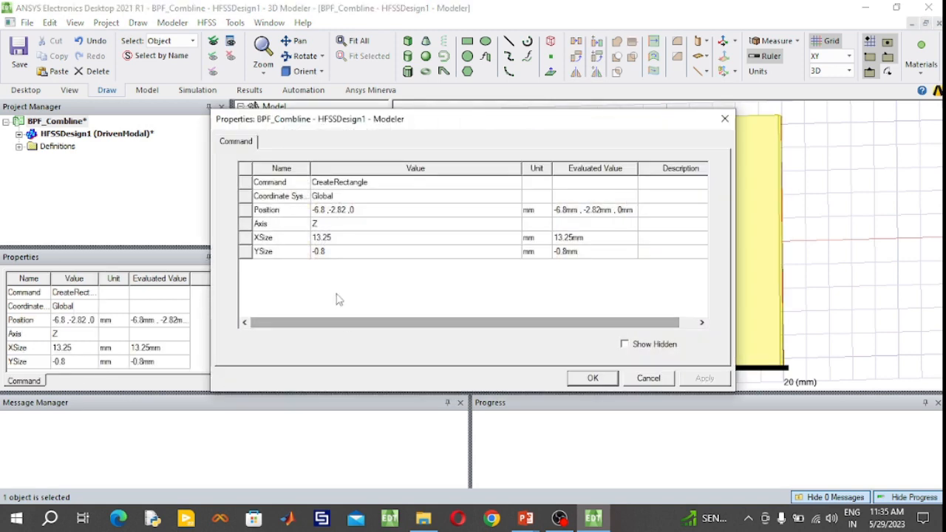
click(321, 213)
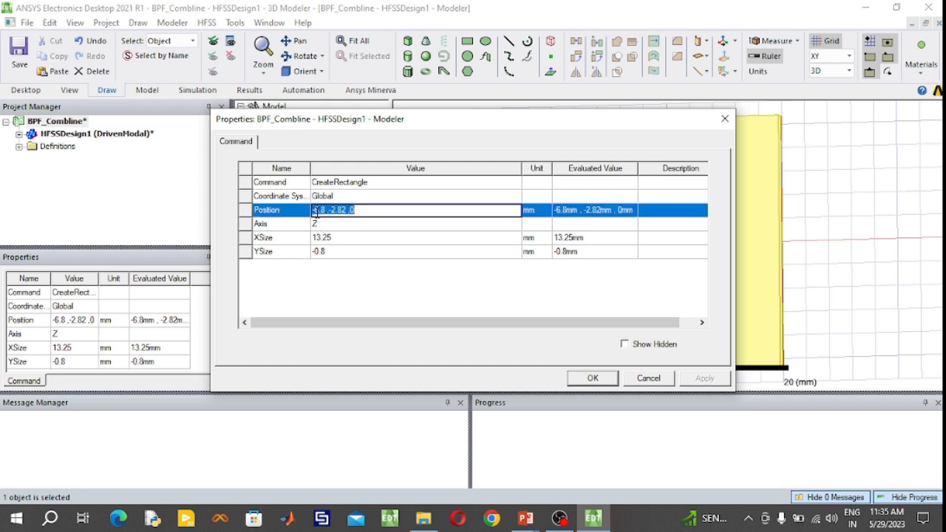
key(Delete)
drag(623, 126, 461, 133)
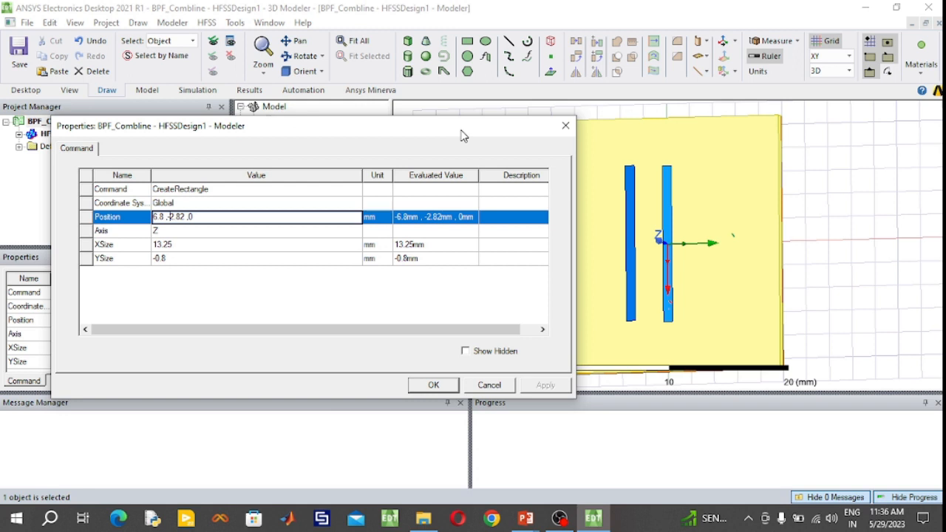
key(Return)
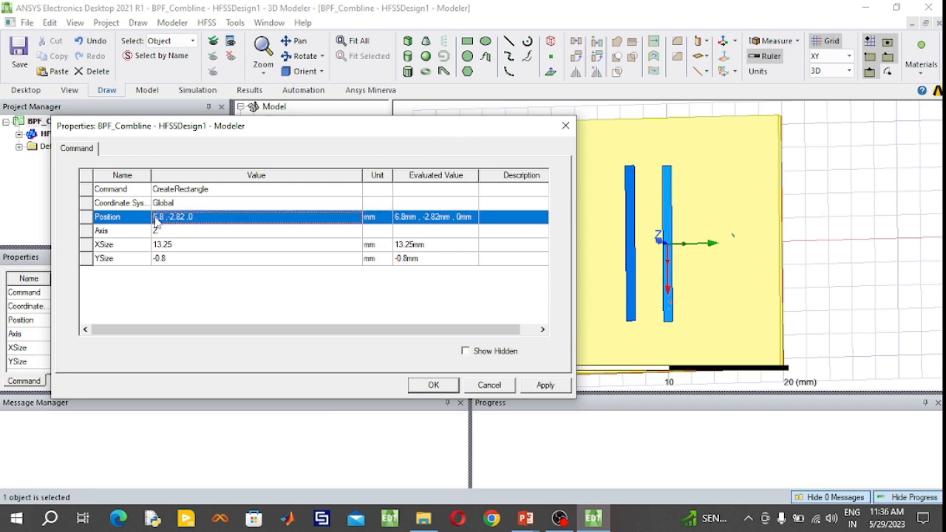
click(157, 218)
click(158, 217)
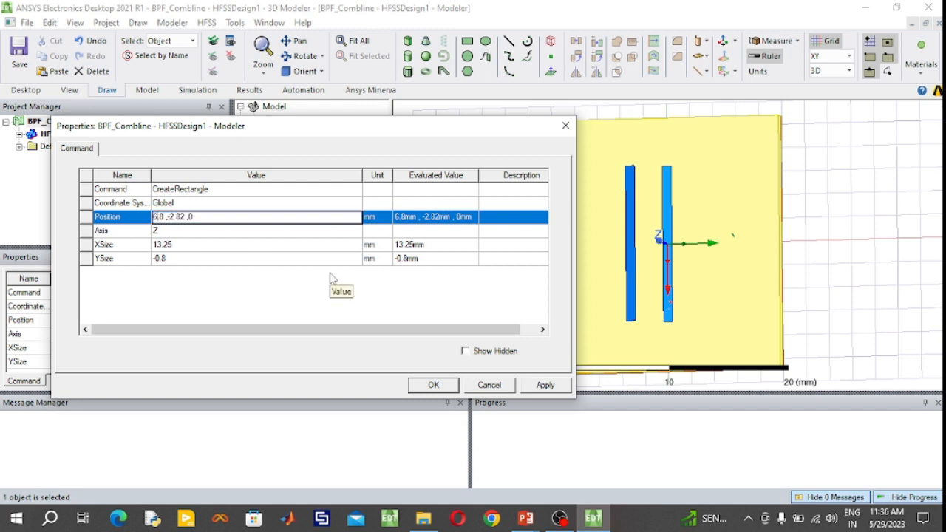
text(-)
key(BackSpace)
text(-)
key(BackSpace)
- Set the duplicated strip's X size to -13.25 mm and Y size to 0.8 mm, and accept the edited geometry
click(162, 248)
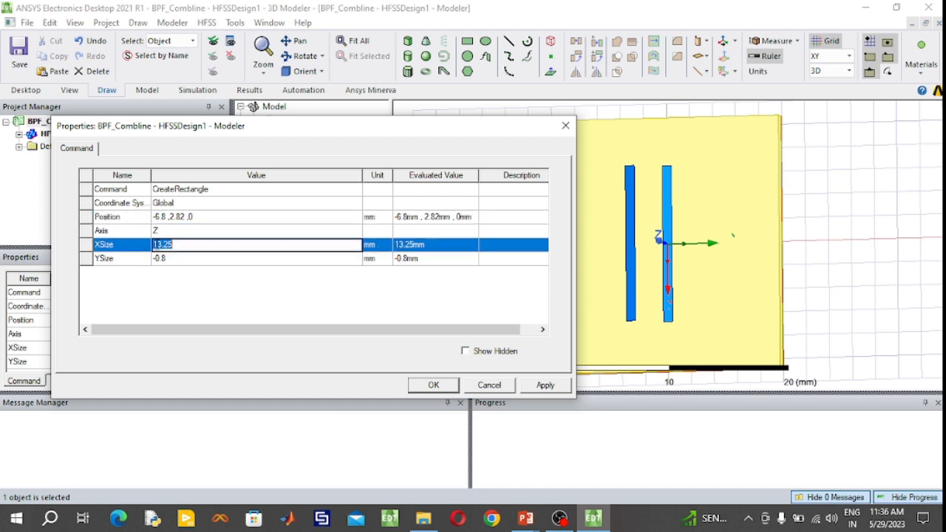
click(158, 245)
text(-)
click(158, 258)
key(BackSpace)
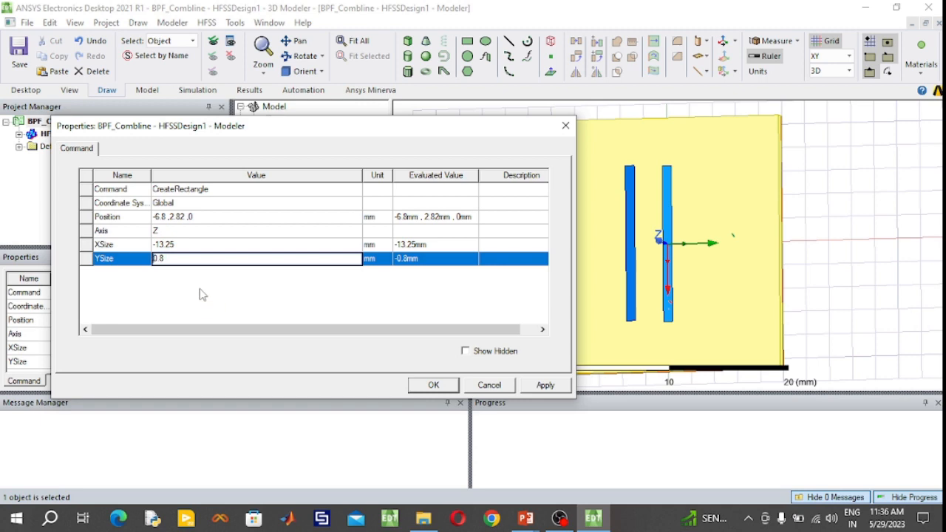
click(433, 385)
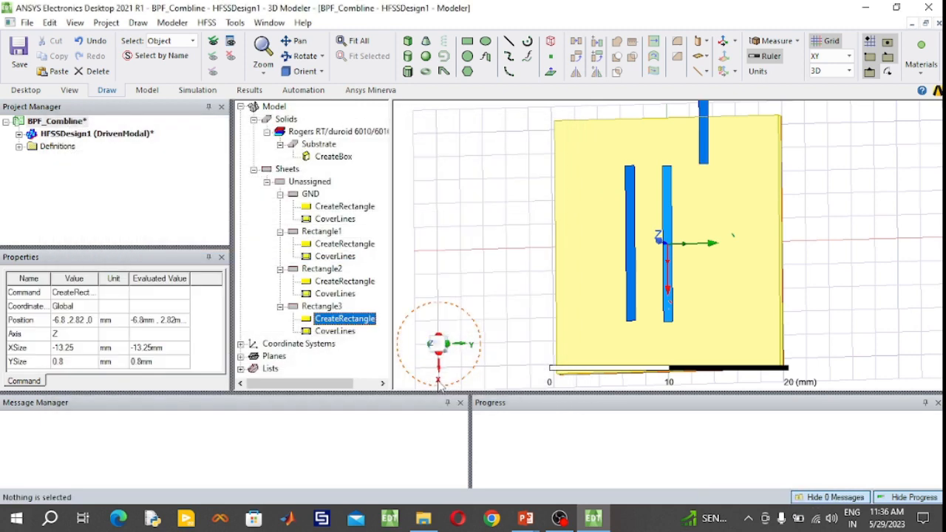
- Correct the duplicated strip's X size to 13.25 mm and accept the change
double_click(345, 318)
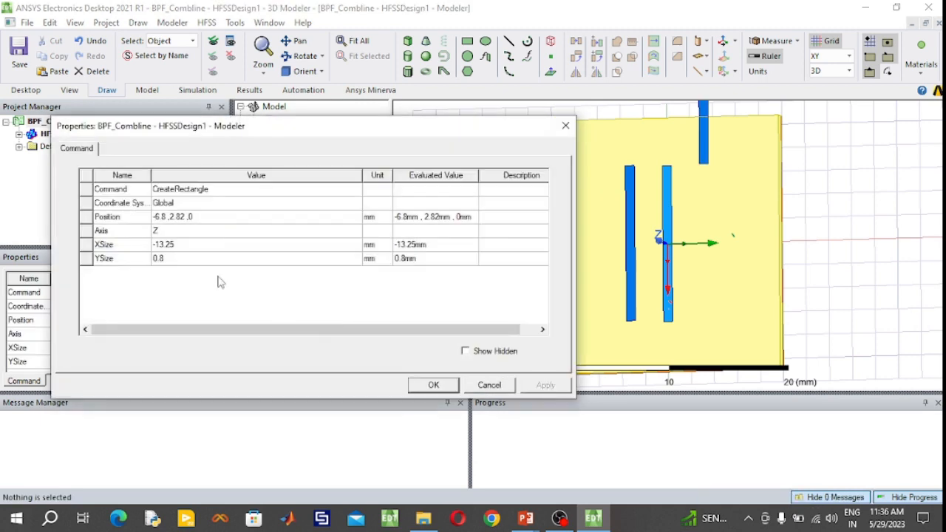
click(157, 245)
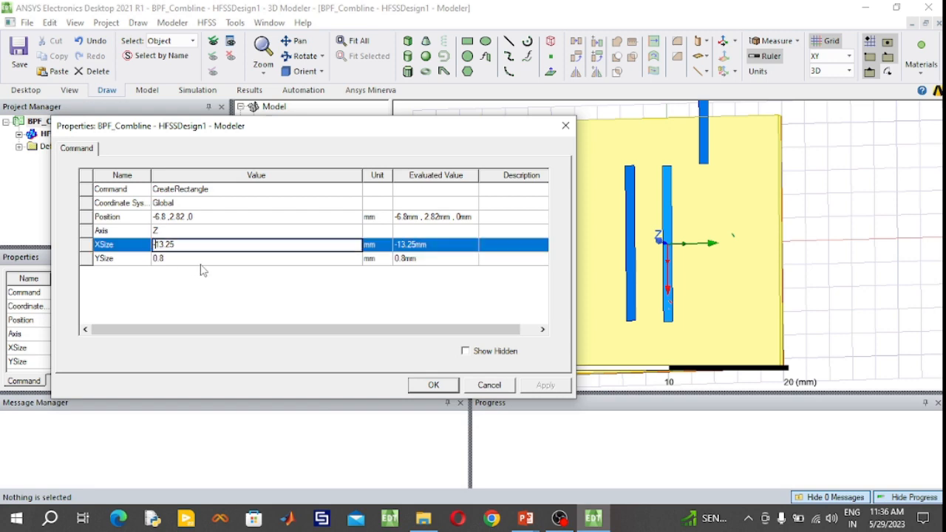
key(BackSpace)
click(427, 386)
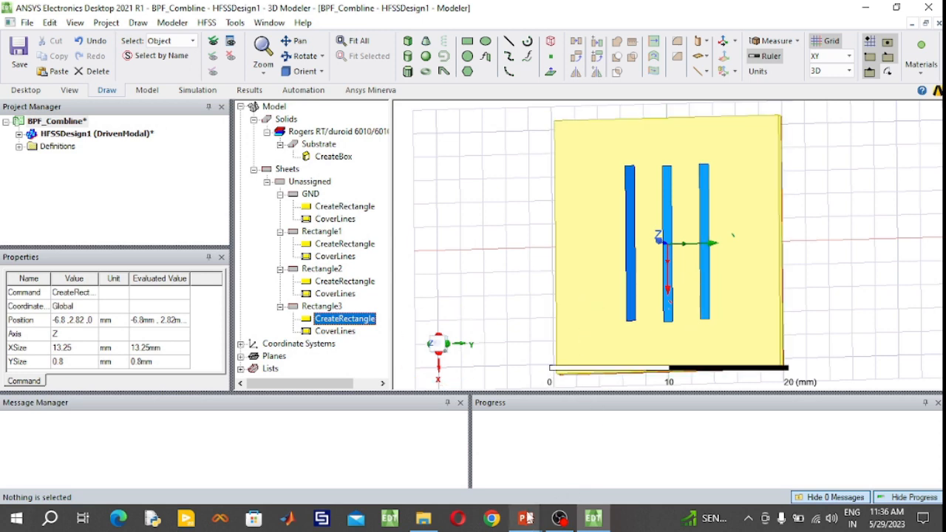
- Consult the layout figure in PowerPoint, and in HFSS draw a rectangle about 12 mm in X by 2 mm in Y, starting at (-6, -6, 0)
mouse_move(525, 518)
click(481, 398)
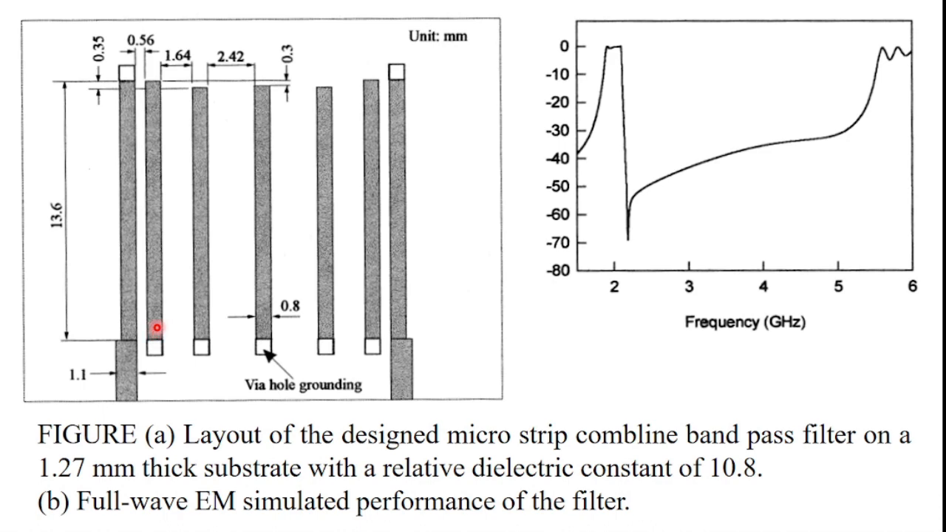
key(super)
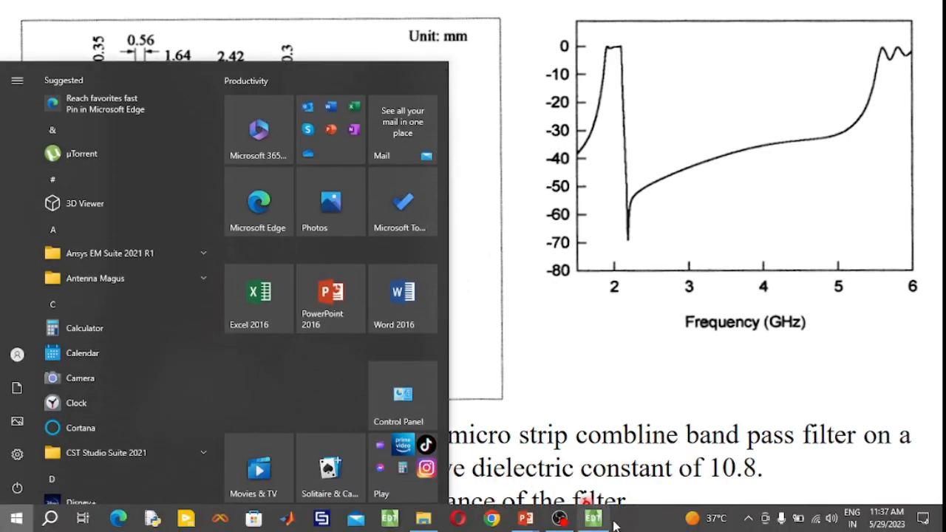
click(593, 520)
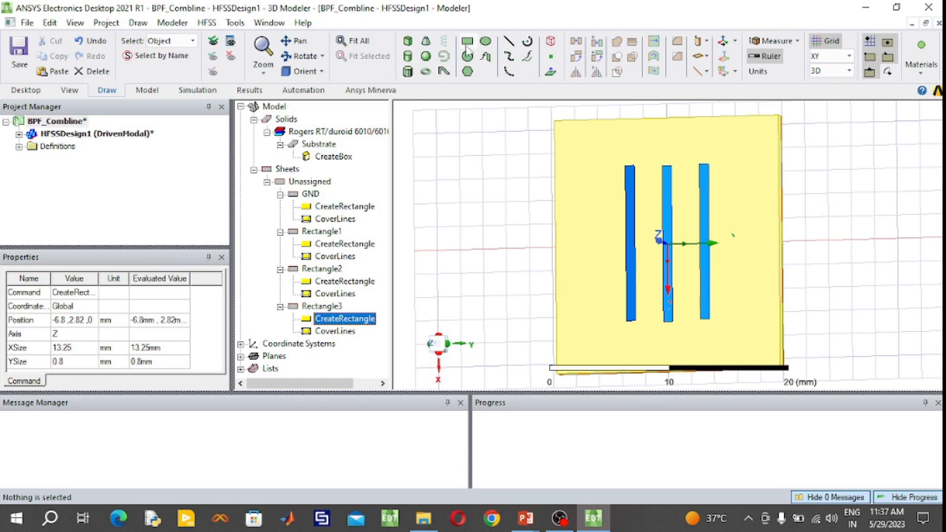
click(599, 176)
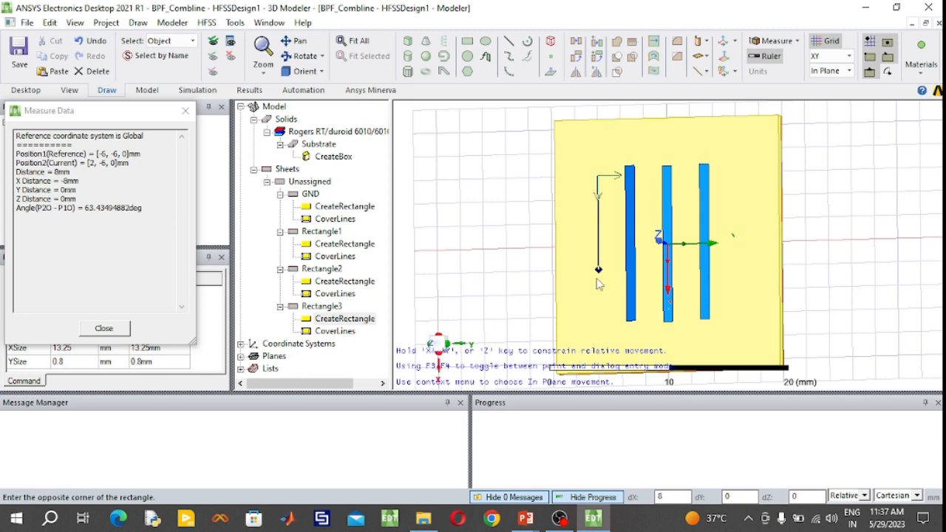
click(622, 317)
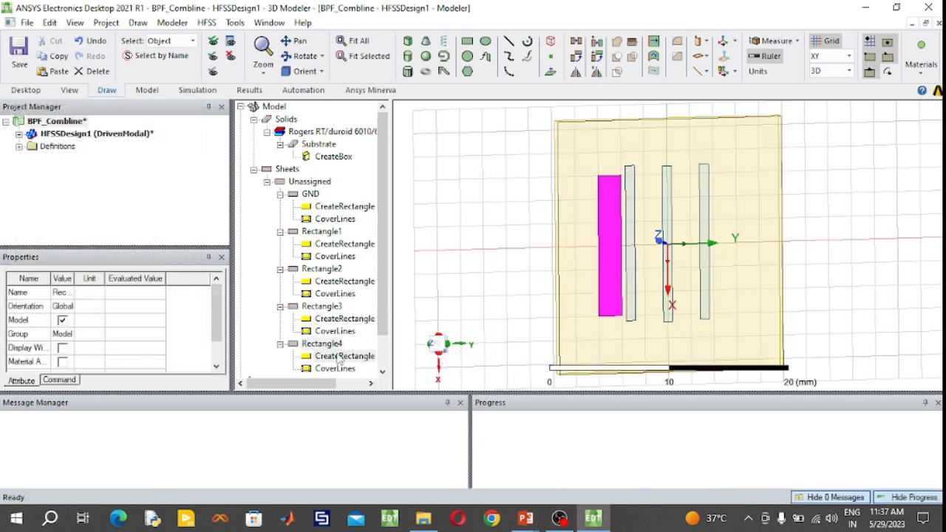
- Set the new rectangle's X size to 13.6 mm and its Y size to -0.8 mm
double_click(339, 356)
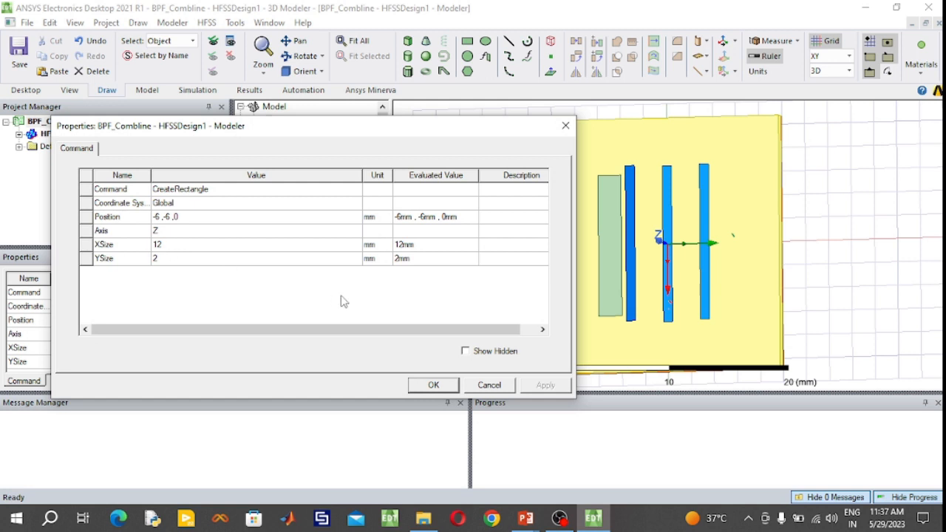
click(174, 259)
click(174, 245)
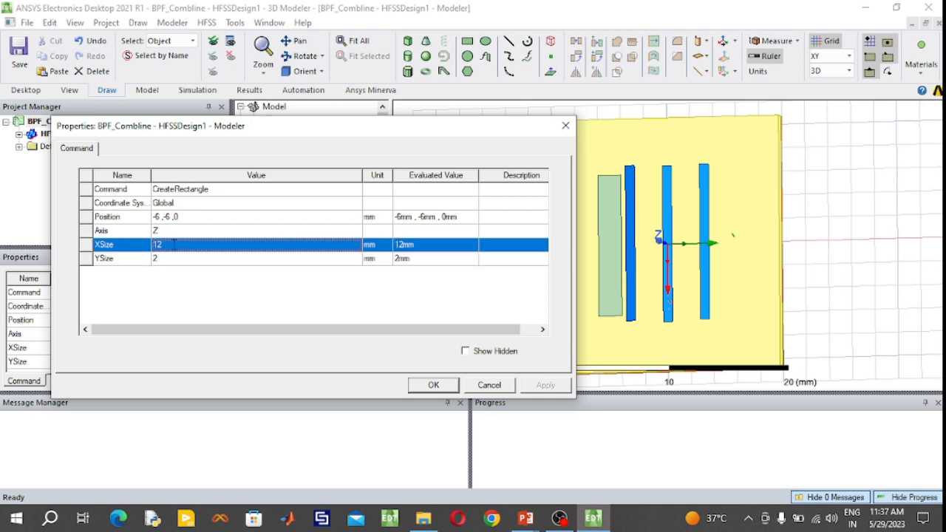
click(174, 244)
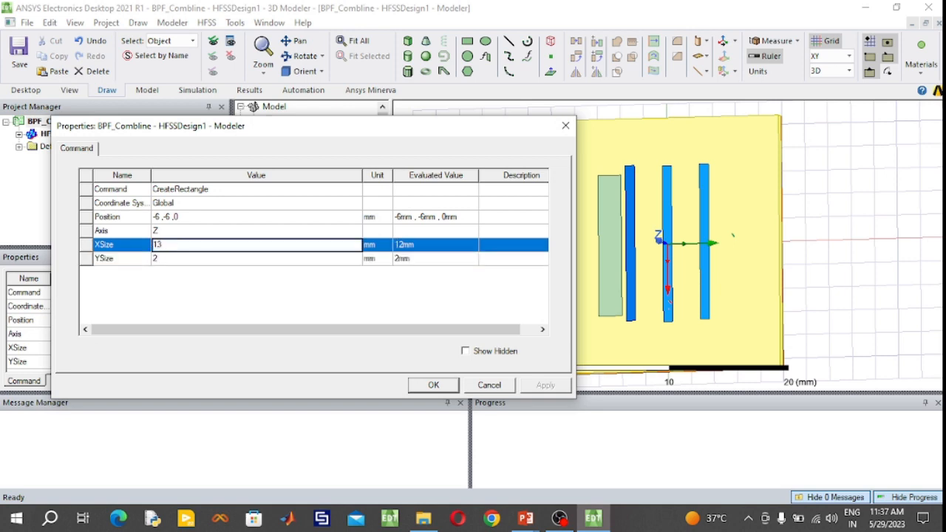
click(170, 259)
click(170, 259)
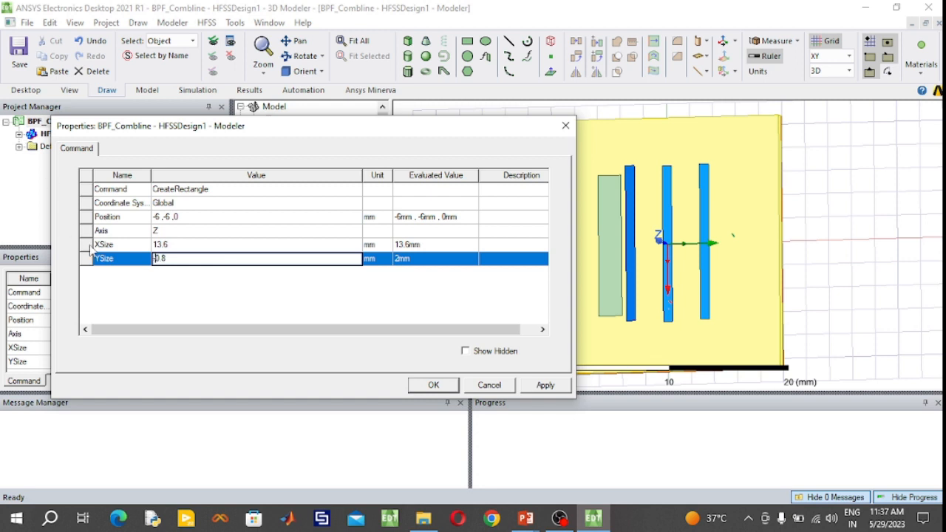
- Set the new strip's position to (-6.8, -5.26, 0) mm and accept the edited geometry
click(159, 219)
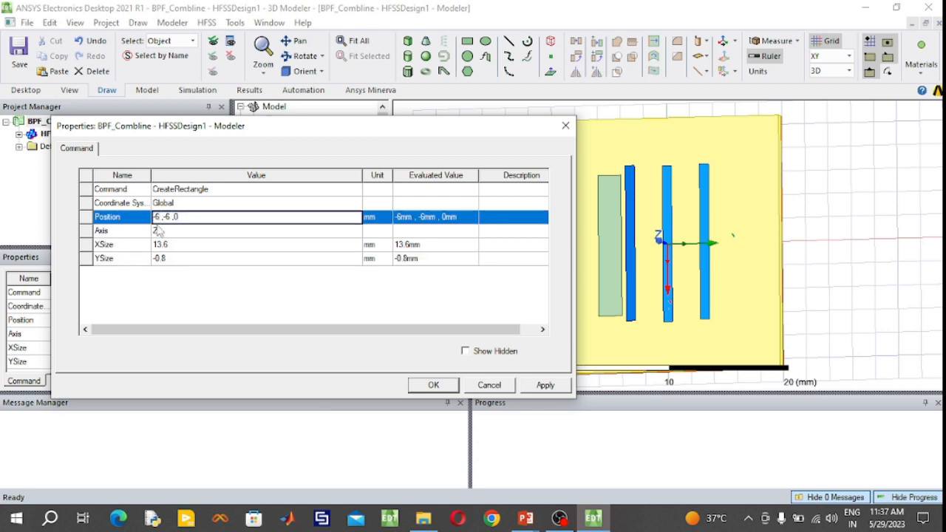
text(.8)
key(BackSpace)
text(5.2)
click(434, 385)
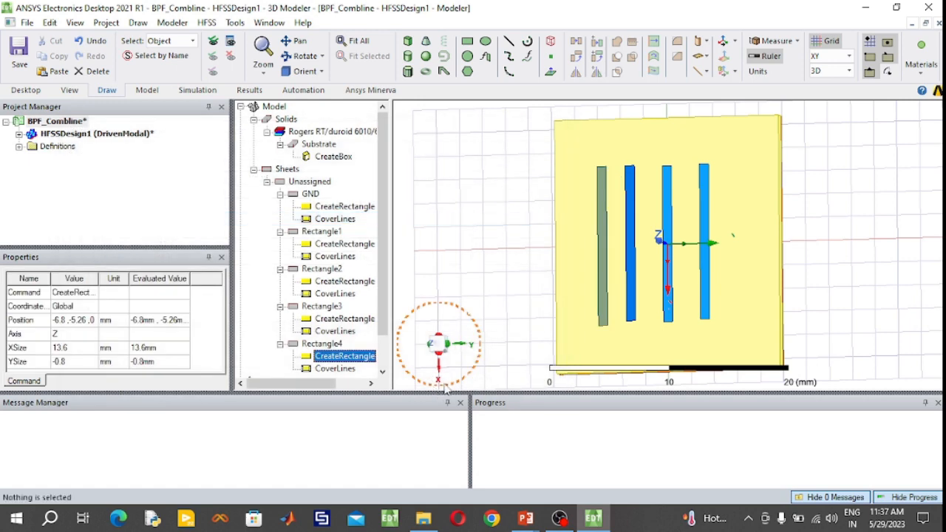
- Change the color of the outermost strip on the negative-Y side to bright blue
double_click(339, 346)
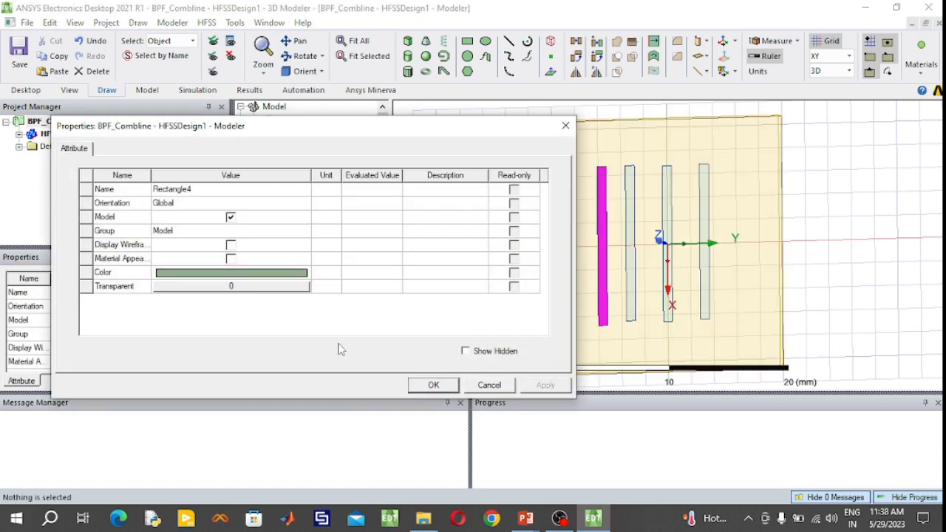
click(277, 275)
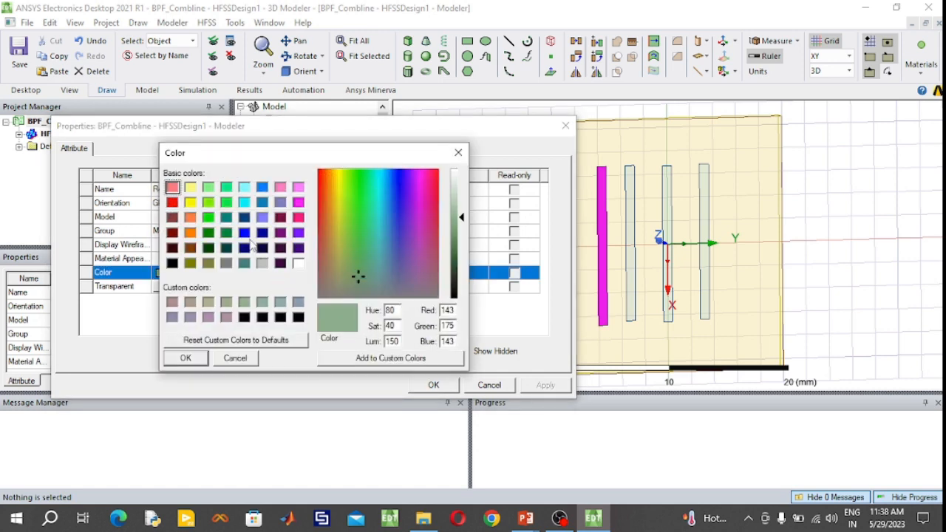
click(264, 191)
click(196, 361)
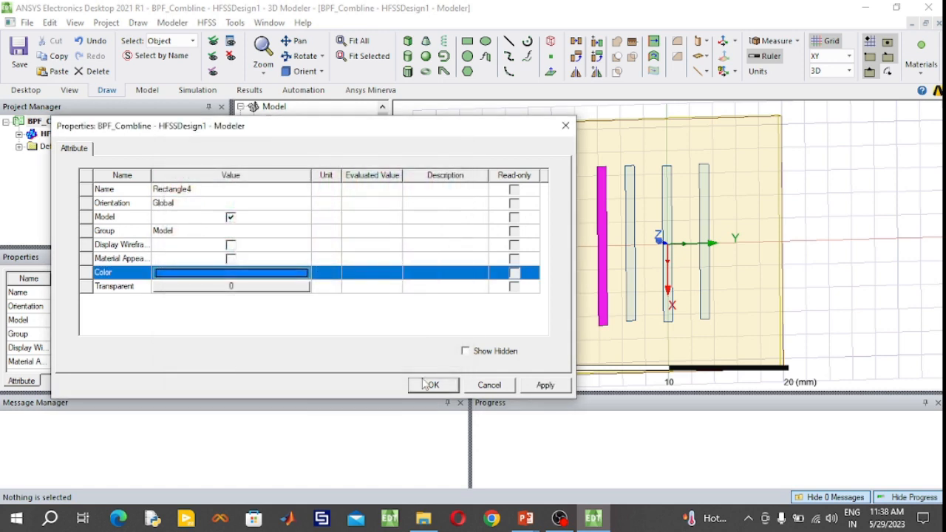
click(433, 385)
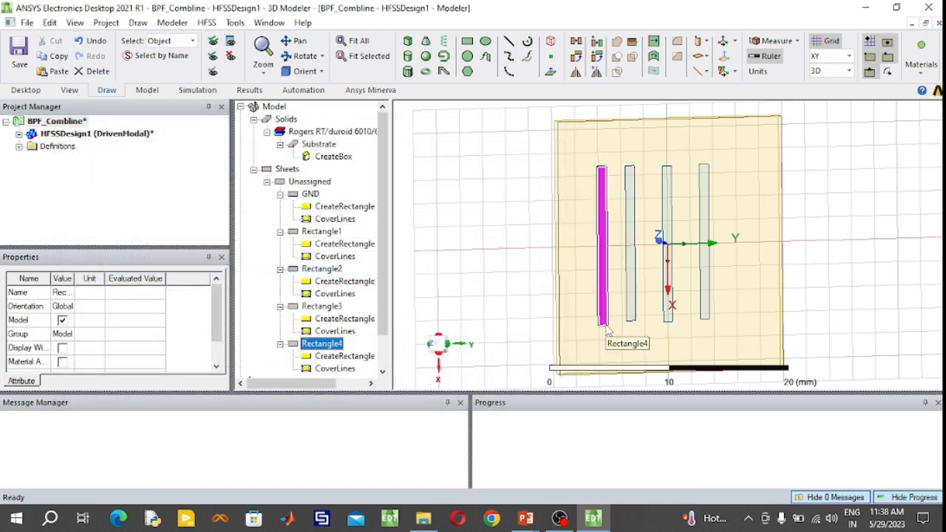
- Examine the four strips on the substrate from several angles, comparing their spacing and end alignment
scroll(655, 326, up, 2)
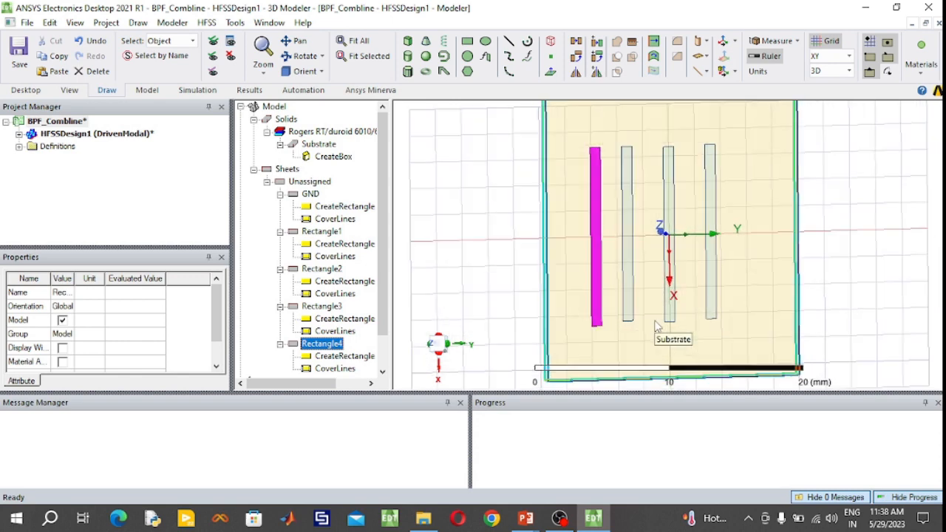
scroll(656, 326, up, 3)
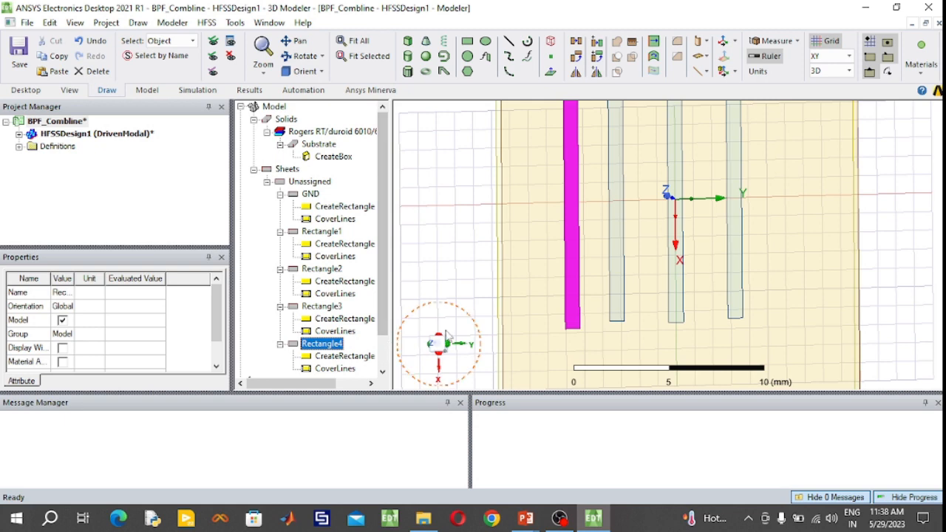
scroll(462, 338, down, 3)
scroll(466, 338, up, 1)
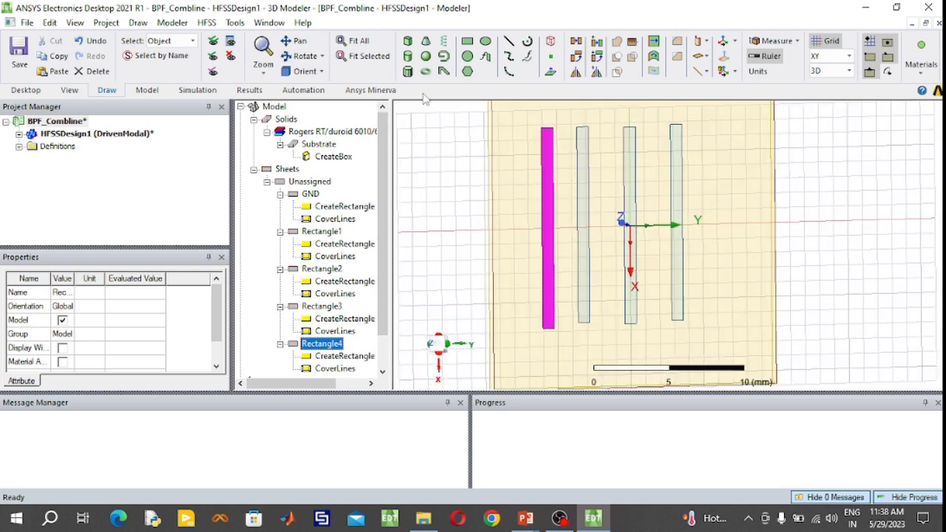
click(353, 43)
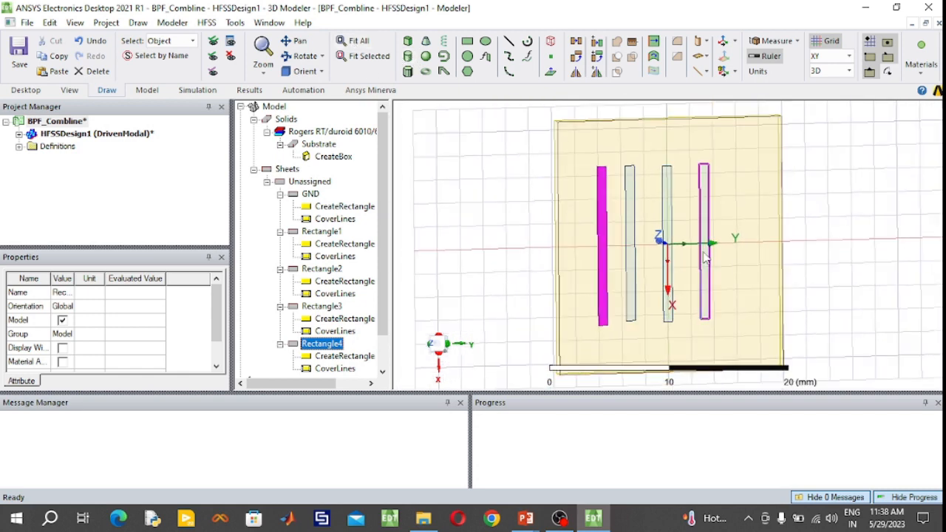
click(305, 71)
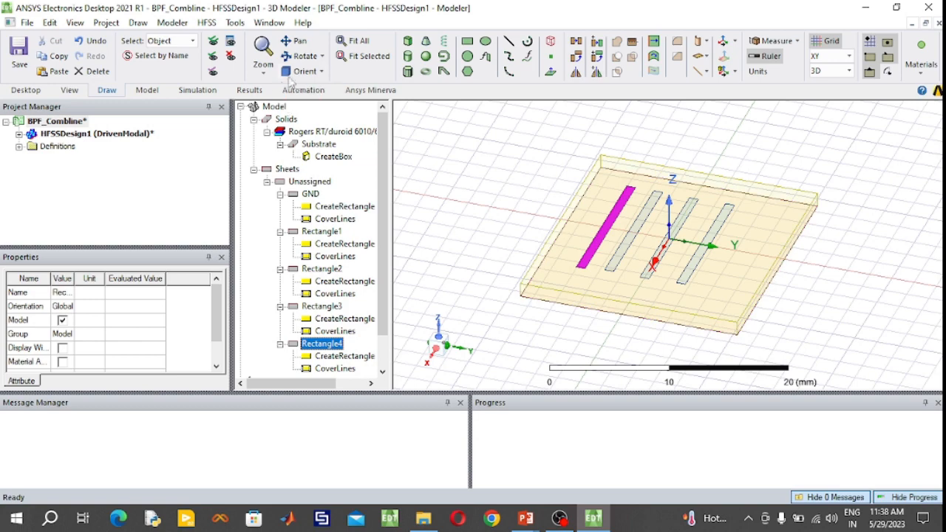
click(302, 56)
drag(591, 275, 633, 334)
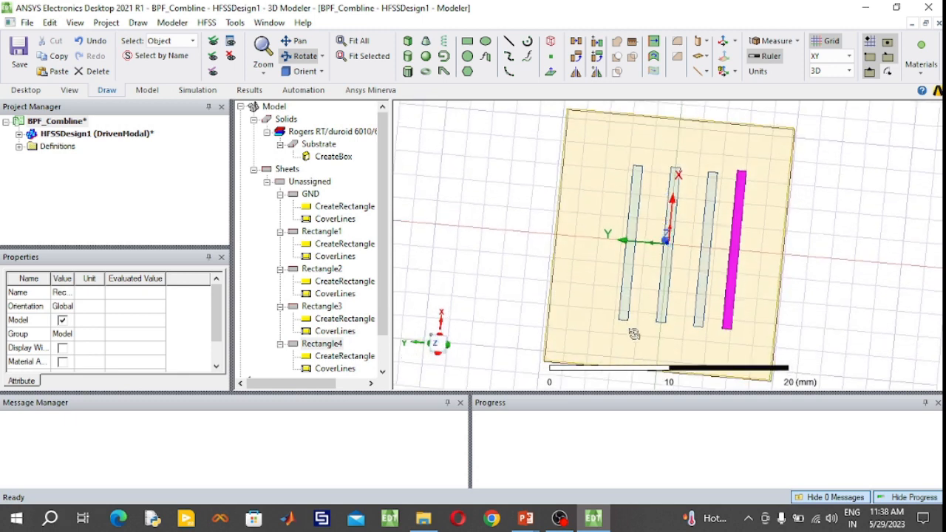
drag(861, 177, 853, 164)
drag(718, 221, 709, 239)
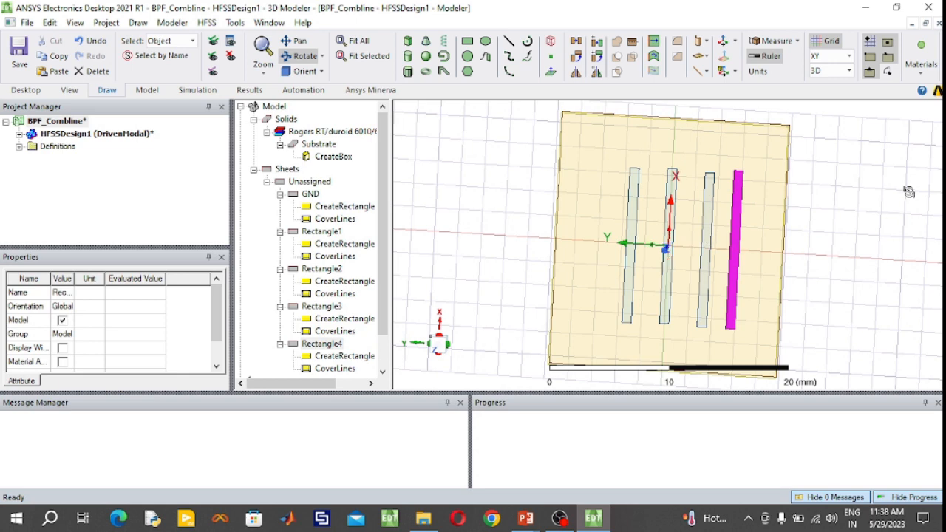
mouse_move(883, 176)
mouse_down()
mouse_move(873, 161)
mouse_move(866, 169)
mouse_up()
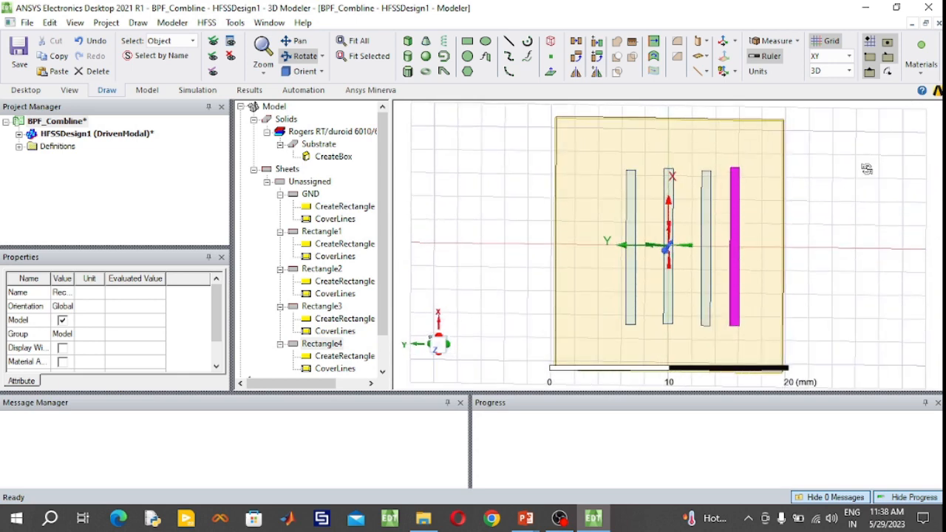
scroll(758, 264, up, 1)
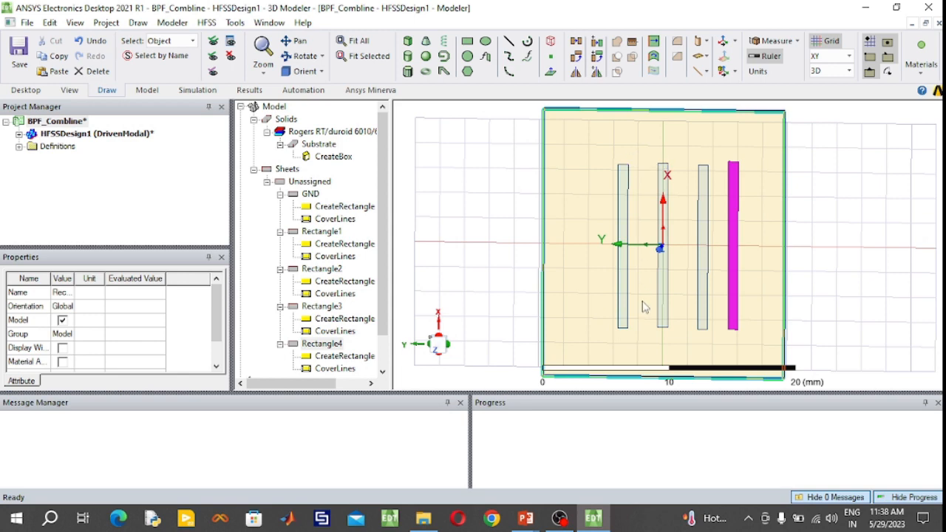
- Inspect the strip ends at the negative-X edge up close to compare their lengths
click(301, 56)
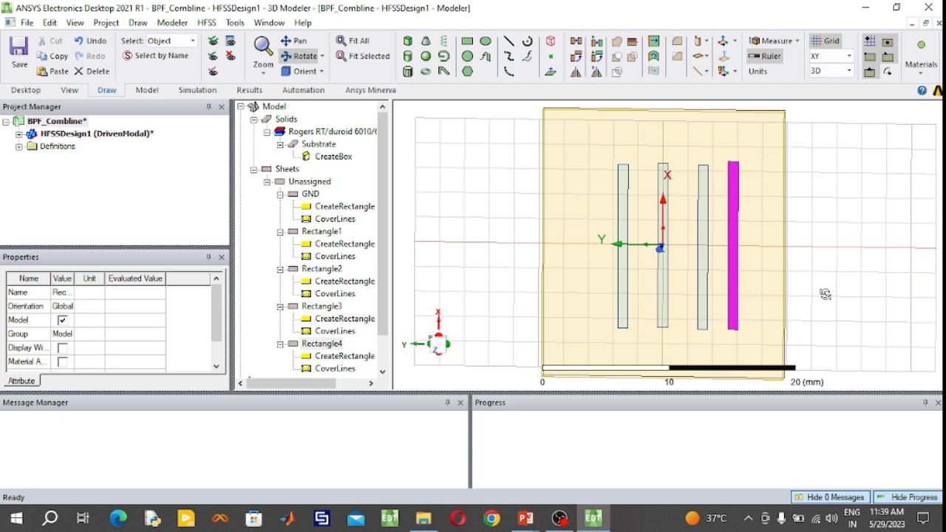
scroll(738, 328, up, 3)
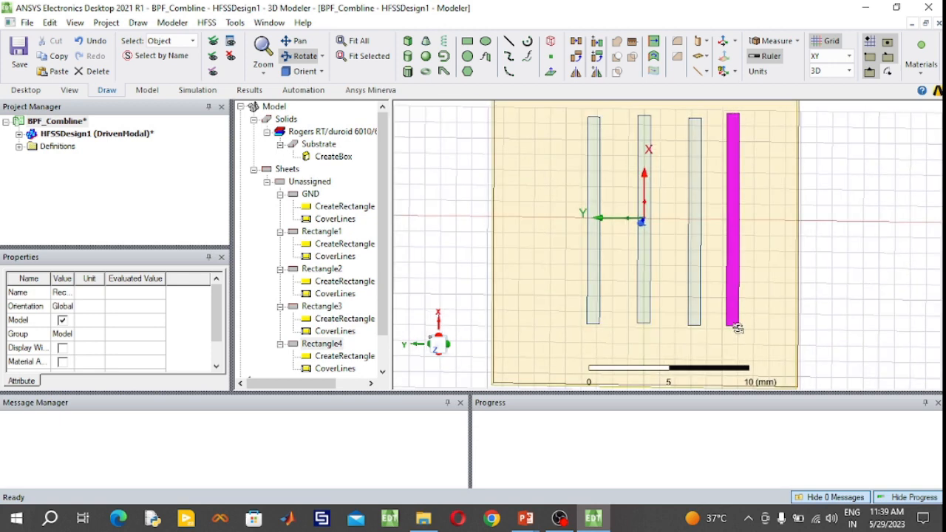
scroll(738, 328, up, 1)
scroll(742, 316, up, 1)
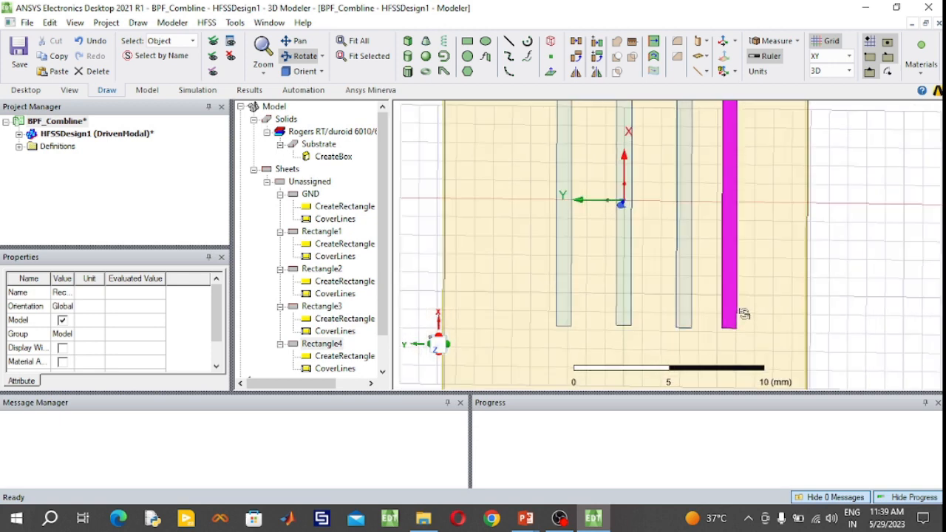
scroll(743, 314, up, 1)
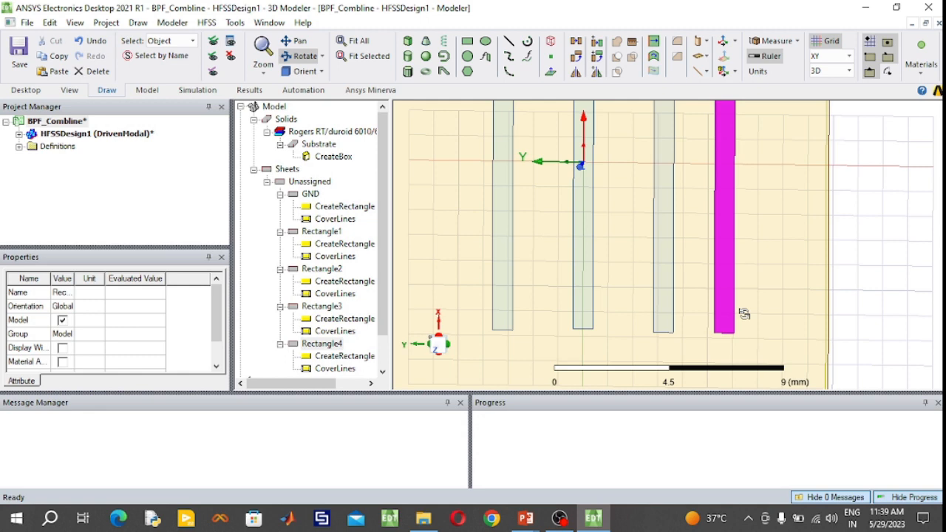
scroll(743, 314, down, 2)
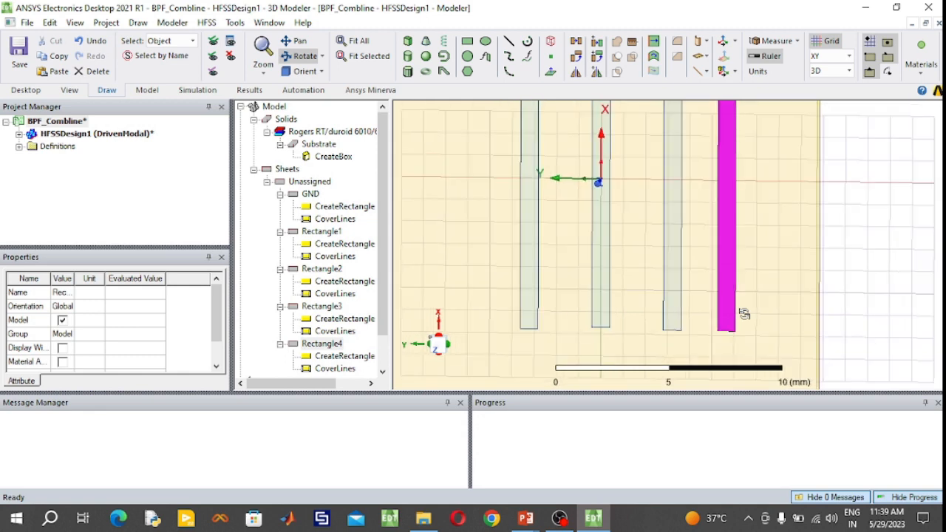
scroll(744, 314, down, 2)
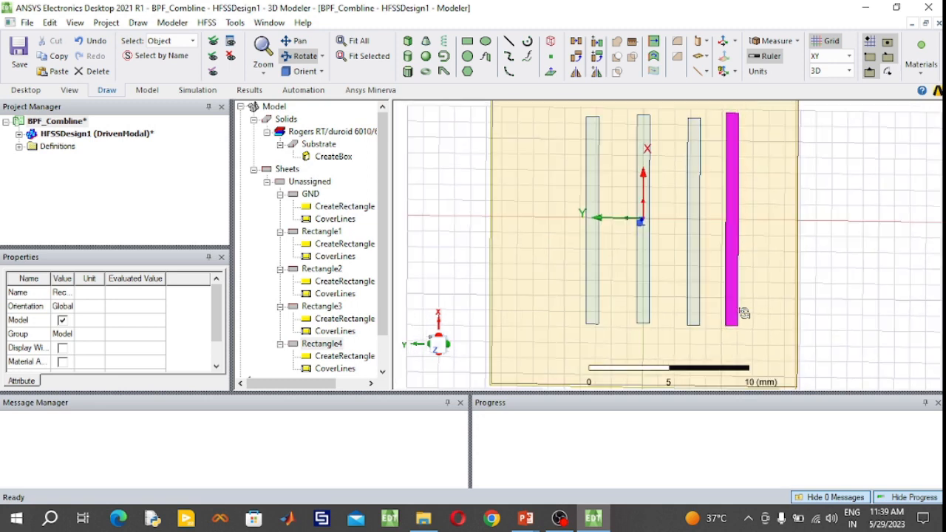
- Duplicate the outermost strip on the negative-Y side by copying and pasting it
click(304, 71)
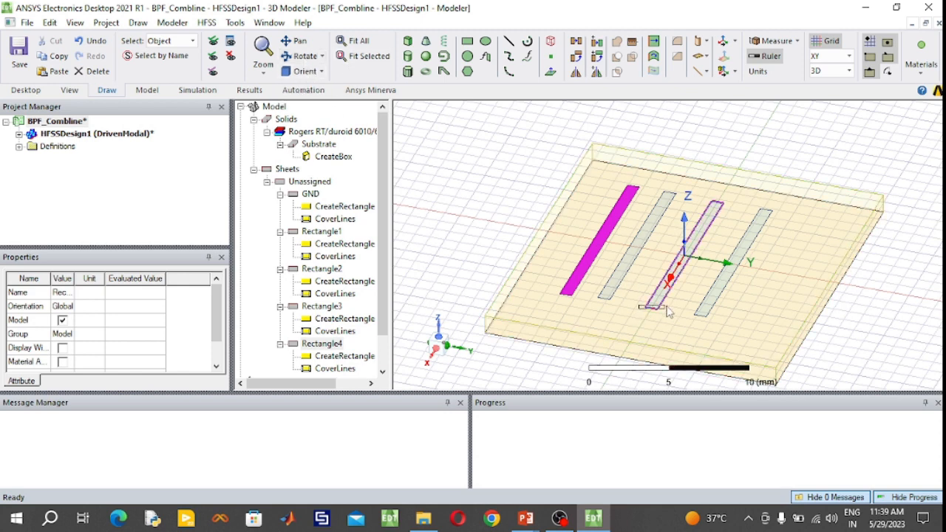
click(512, 248)
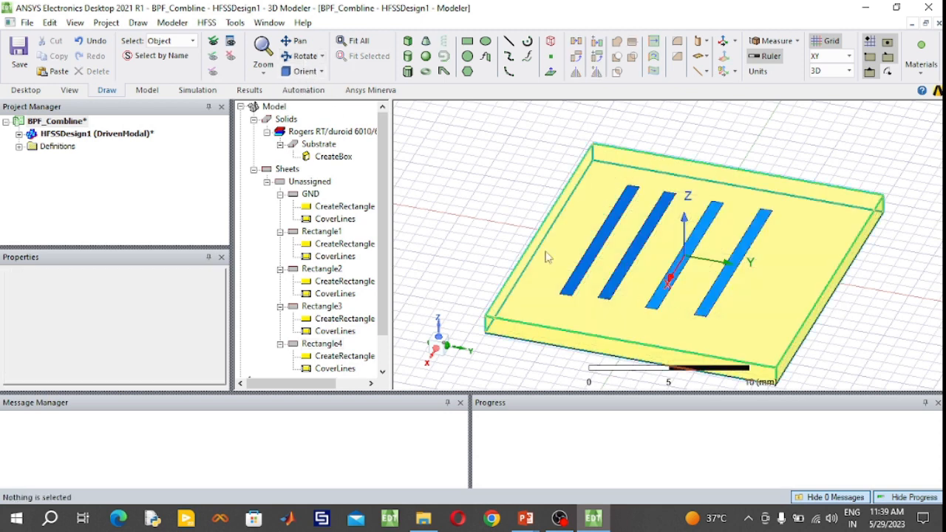
click(307, 57)
drag(667, 268, 490, 193)
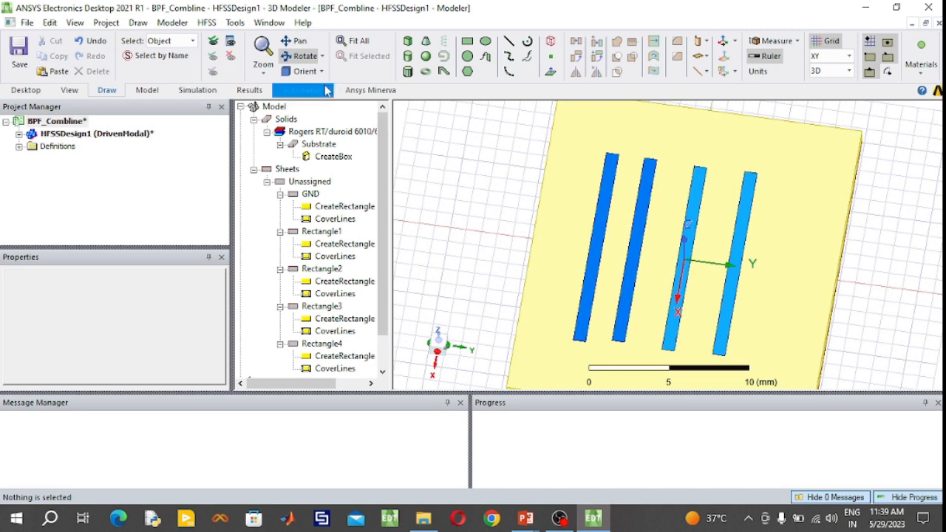
click(340, 345)
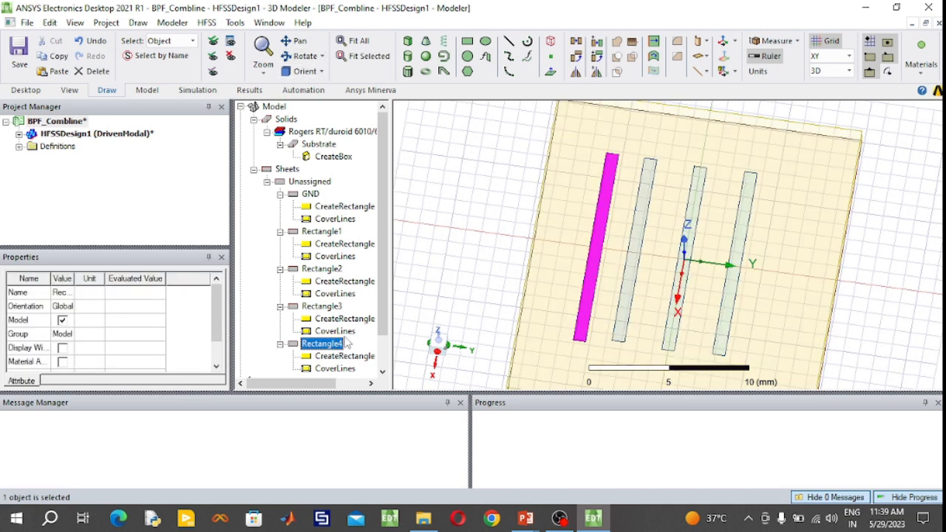
key(ctrl+c)
key(ctrl+v)
- Set the duplicated strip's position to (-6.8, 5.26, 0) mm and its Y size to 0.8 mm, and accept the changes
drag(384, 292, 388, 318)
double_click(340, 300)
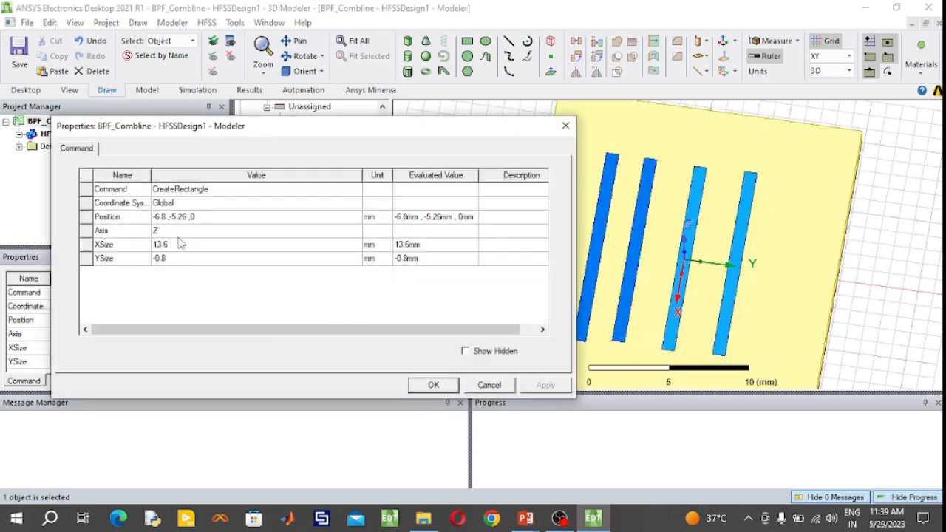
click(178, 218)
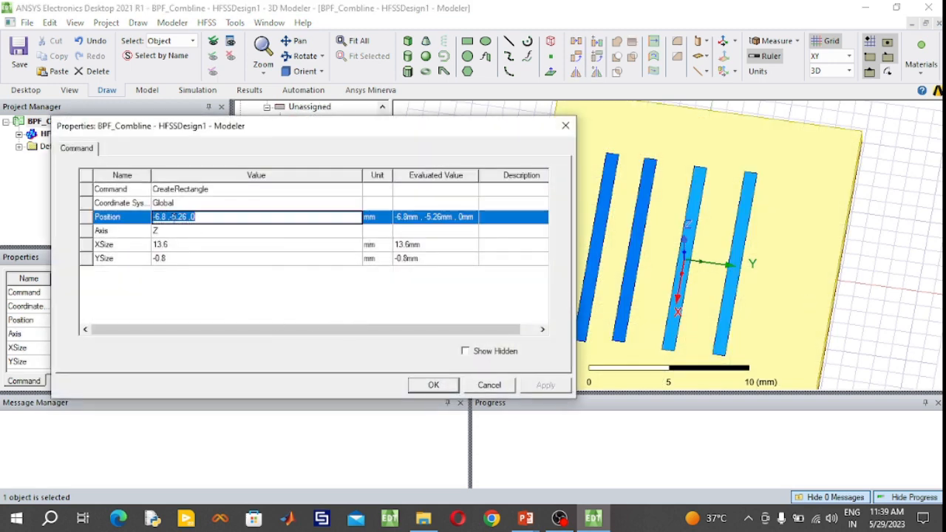
click(173, 217)
key(BackSpace)
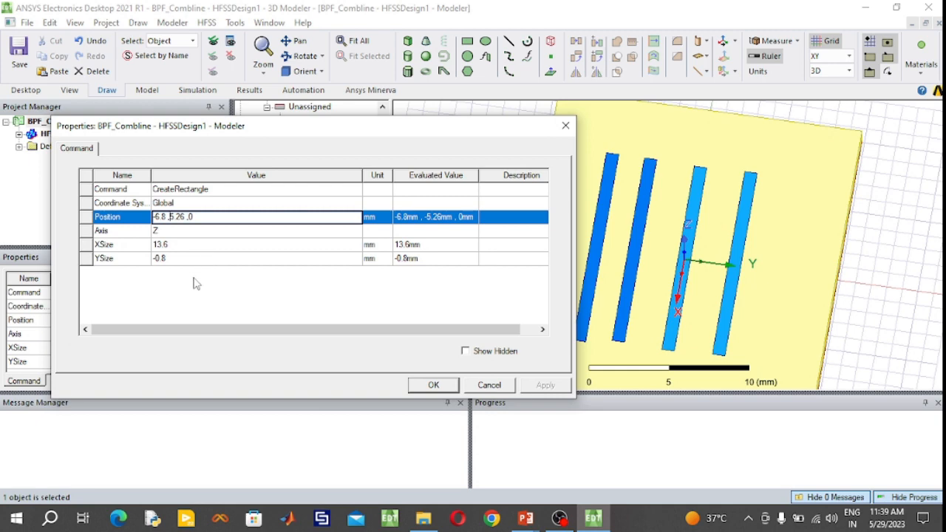
click(157, 260)
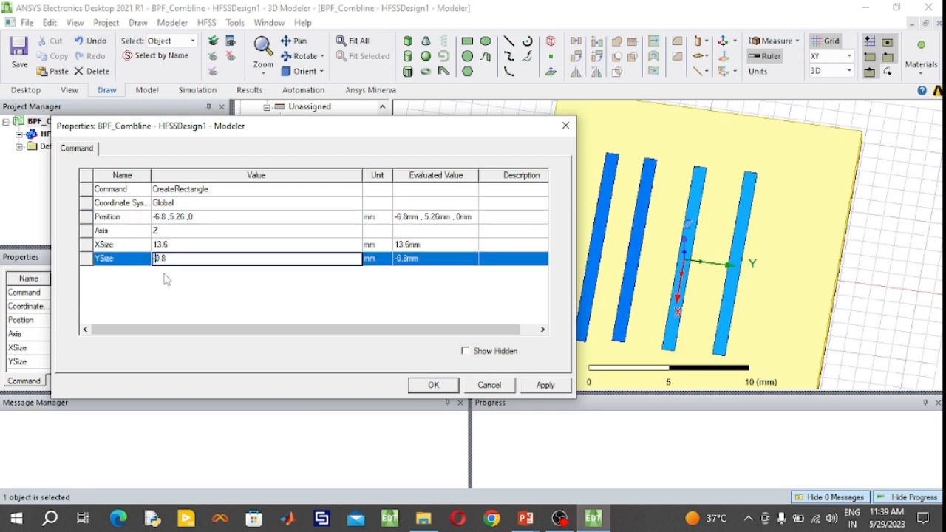
click(431, 386)
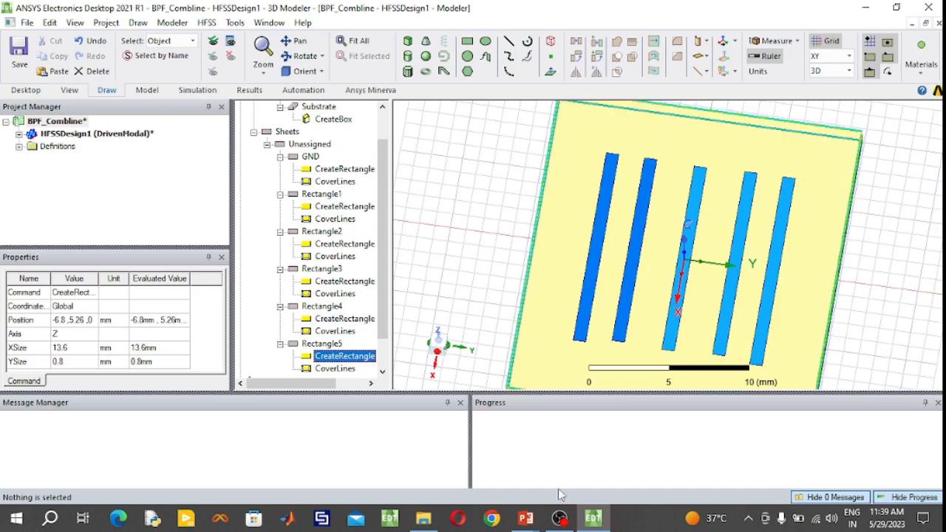
- Check the layout figure's outer feed line, and sketch a rectangle about 14 by 1 mm beyond the outermost negative-Y strip
mouse_move(526, 517)
click(602, 480)
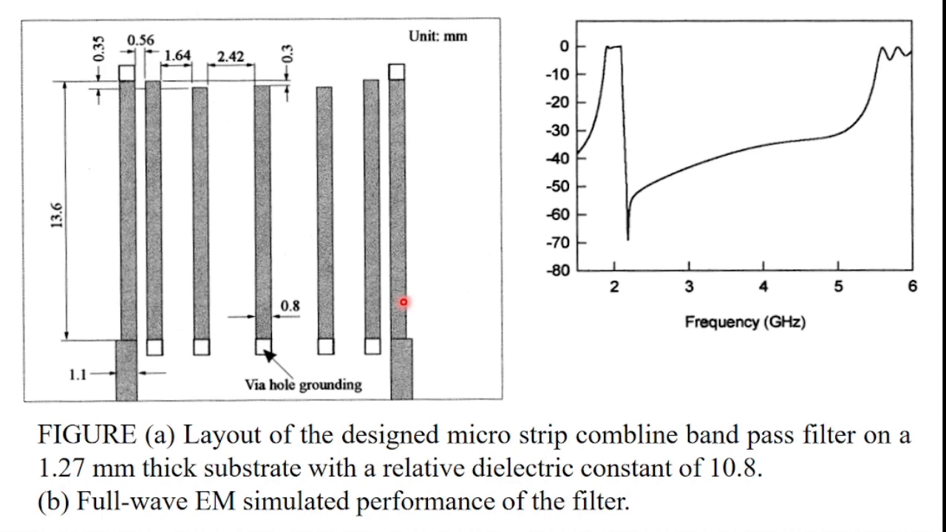
key(super)
click(593, 518)
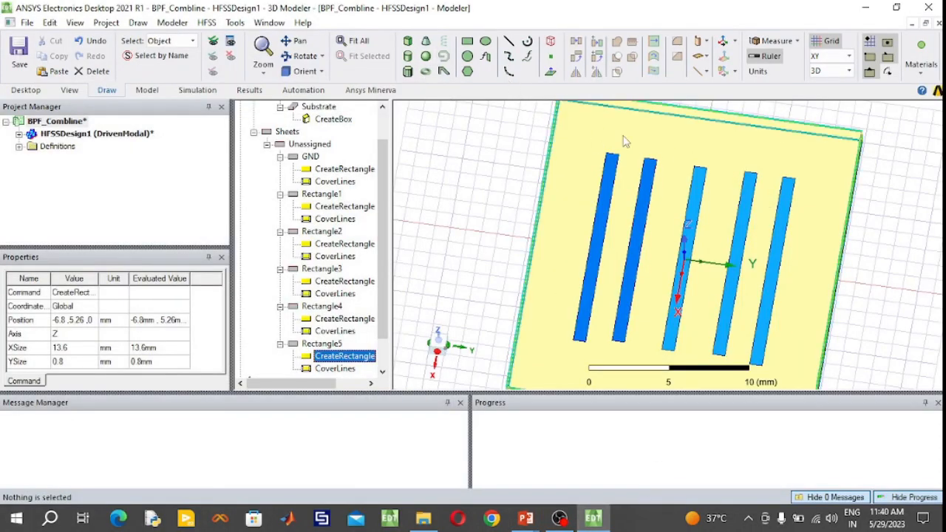
click(467, 41)
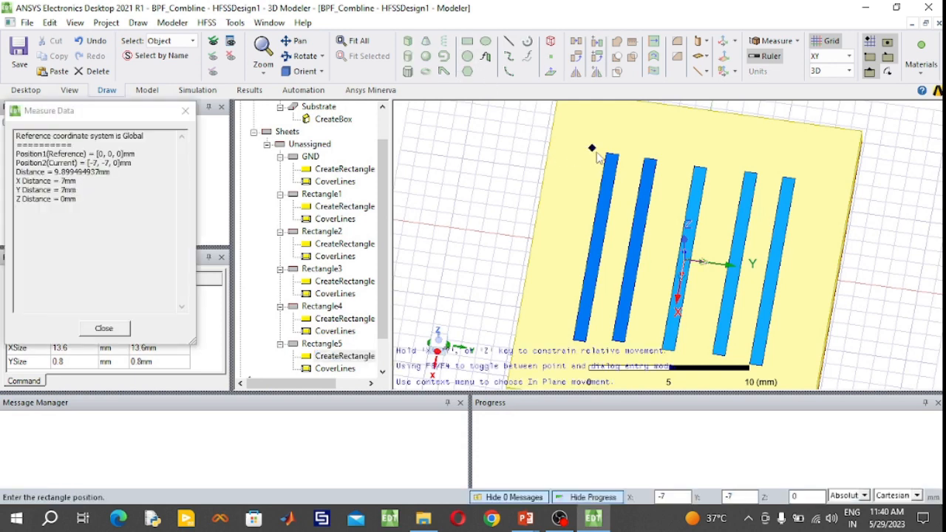
click(595, 152)
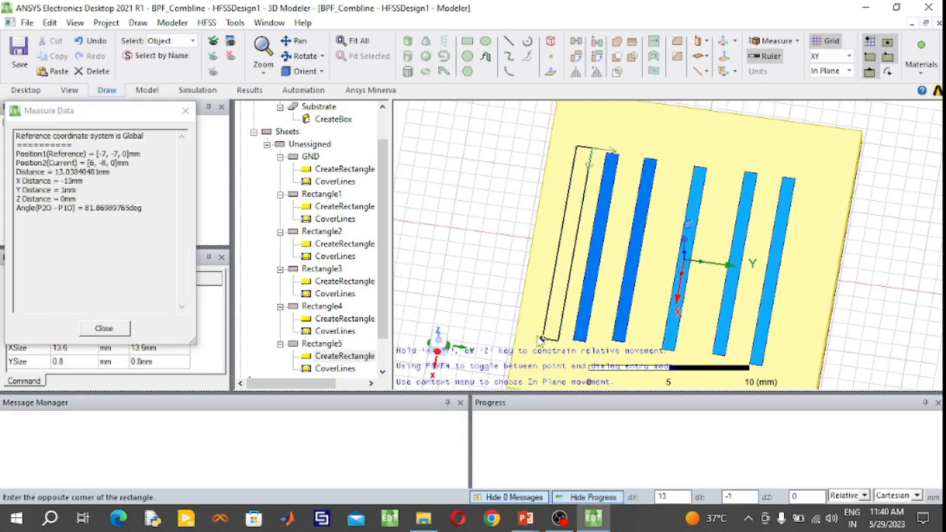
click(542, 339)
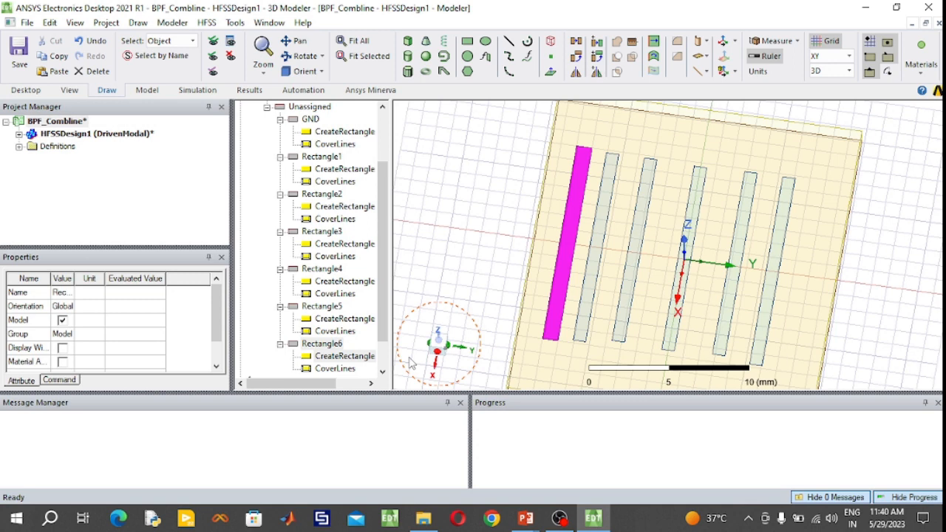
- Set the new rectangle's X size to 13.6 mm, Y size to -0.8 mm and position to (-6.8, -7.42, 0) mm
click(354, 360)
double_click(355, 360)
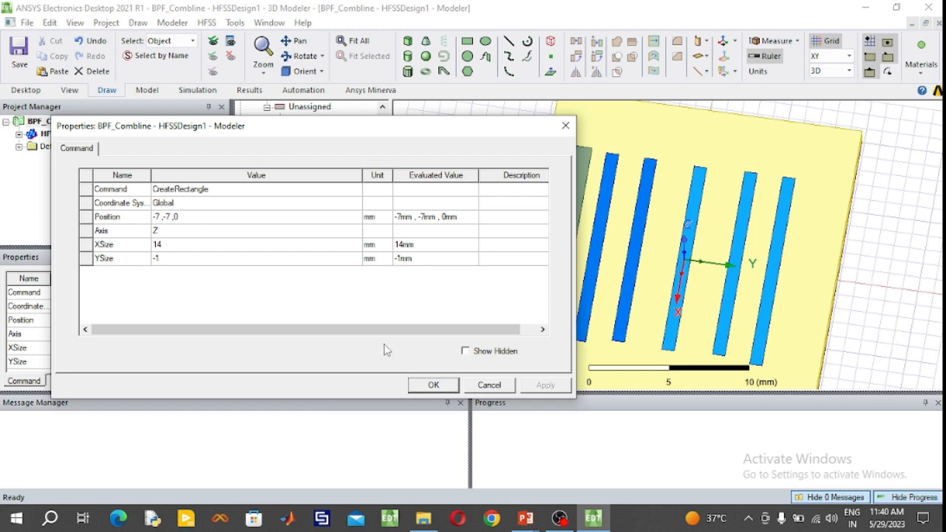
click(197, 250)
text(1)
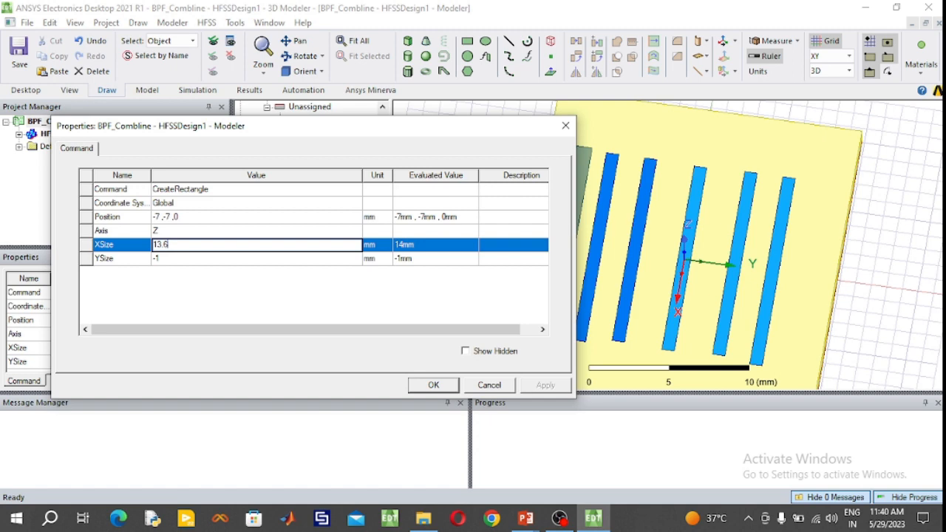
click(172, 259)
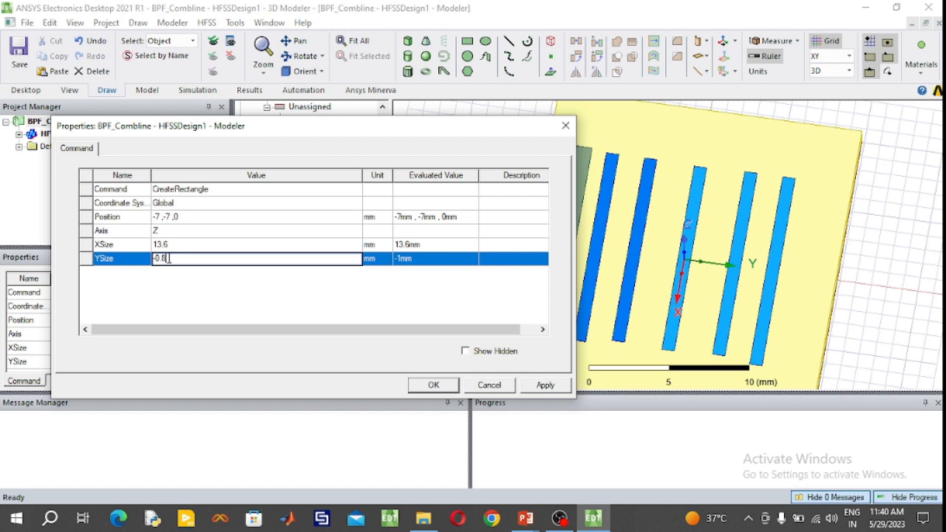
click(161, 217)
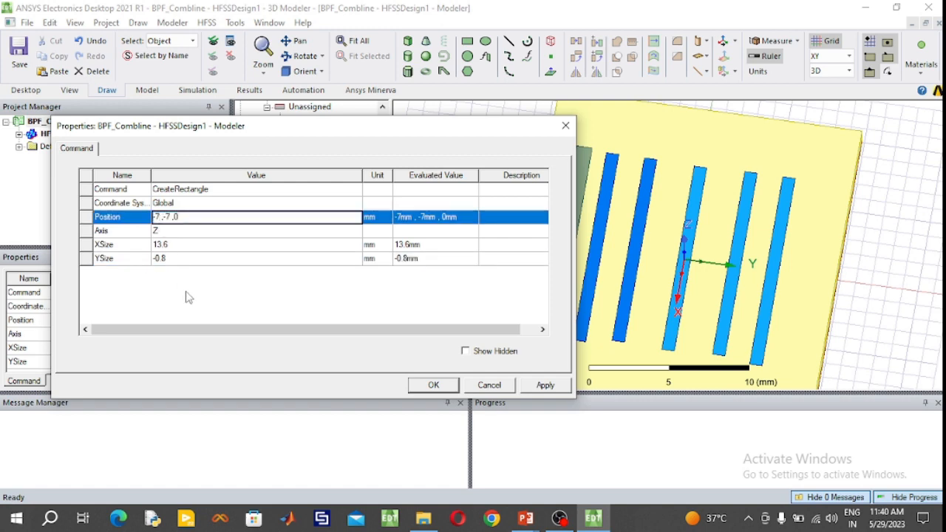
key(BackSpace)
key(BackSpace)
text(-6.8)
text(.42)
click(434, 385)
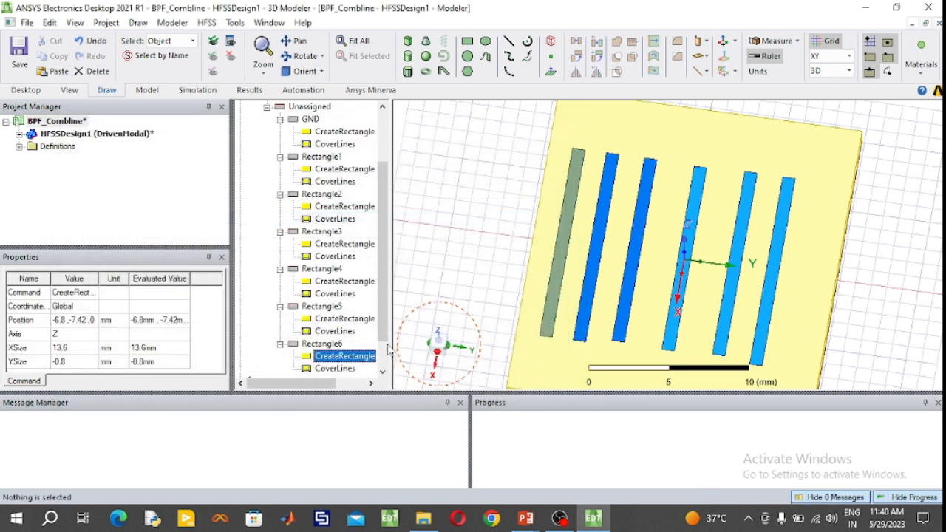
- Colour the new outer strip blue with RGB 0, 128, 255
double_click(317, 343)
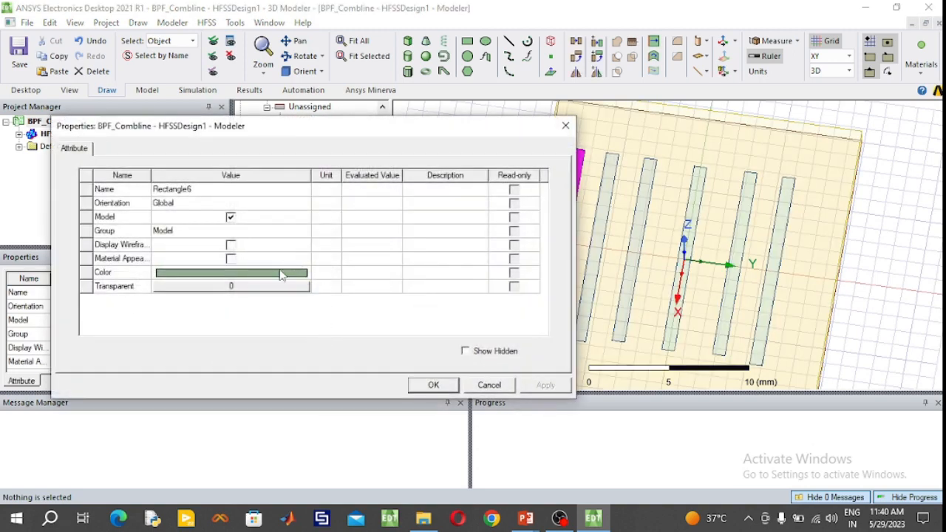
click(281, 273)
click(262, 187)
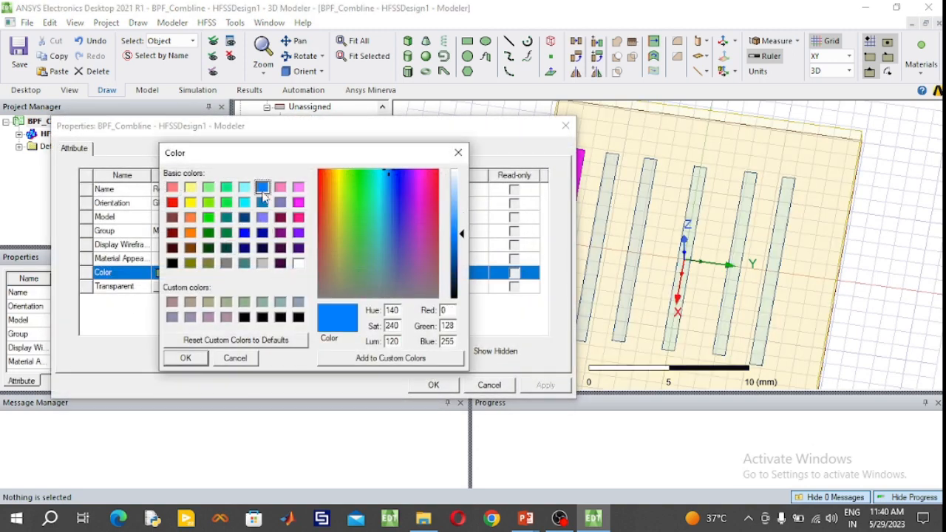
click(195, 359)
click(446, 385)
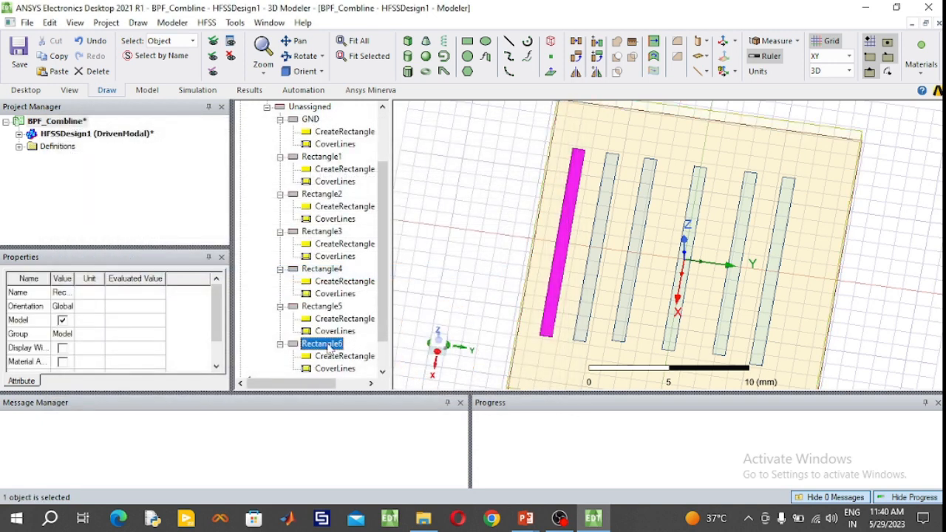
- Duplicate the outer negative-Y strip, setting the copy's position to (-6.8, 7.42, 0) mm and its Y size to 0.8 mm
key(ctrl+v)
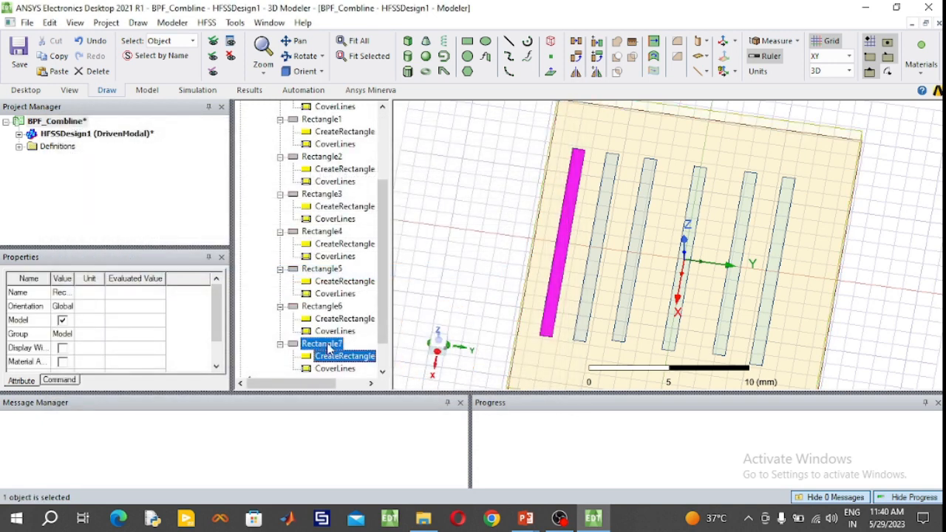
double_click(343, 358)
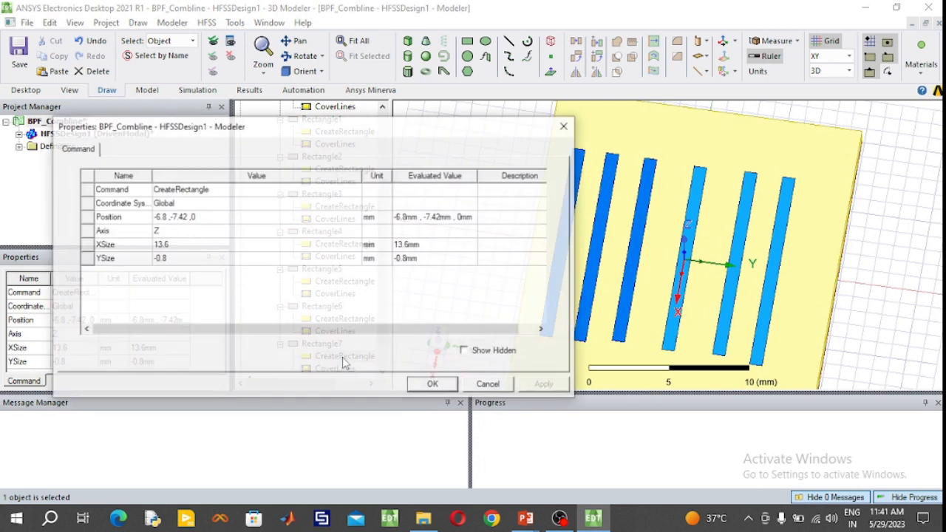
click(171, 216)
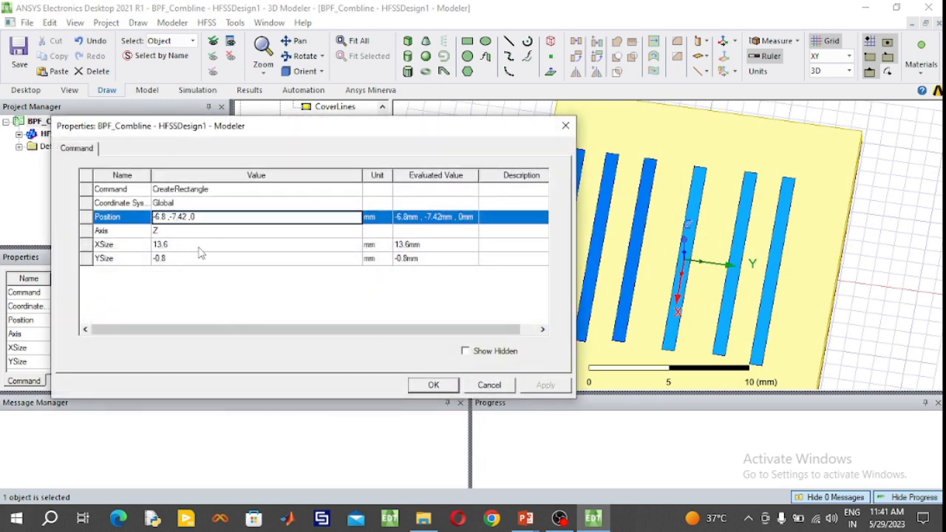
key(BackSpace)
click(159, 258)
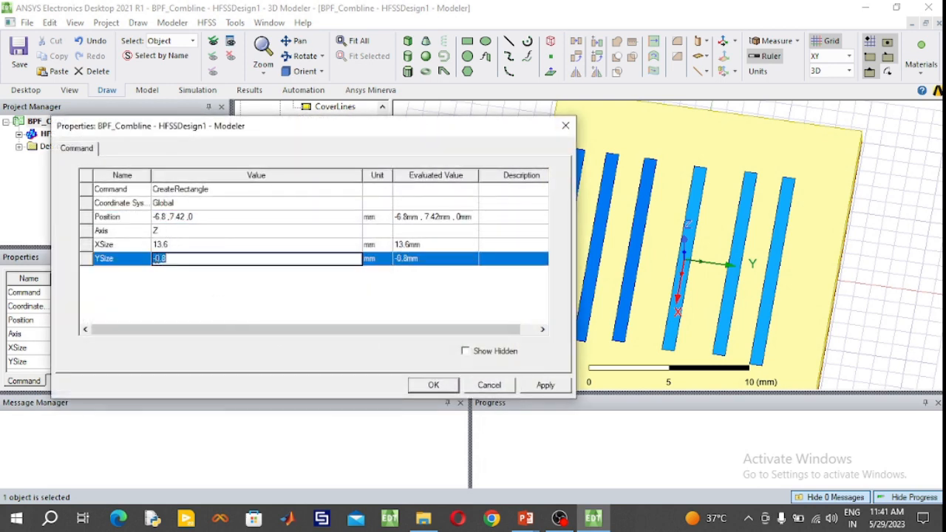
click(157, 259)
key(BackSpace)
click(428, 390)
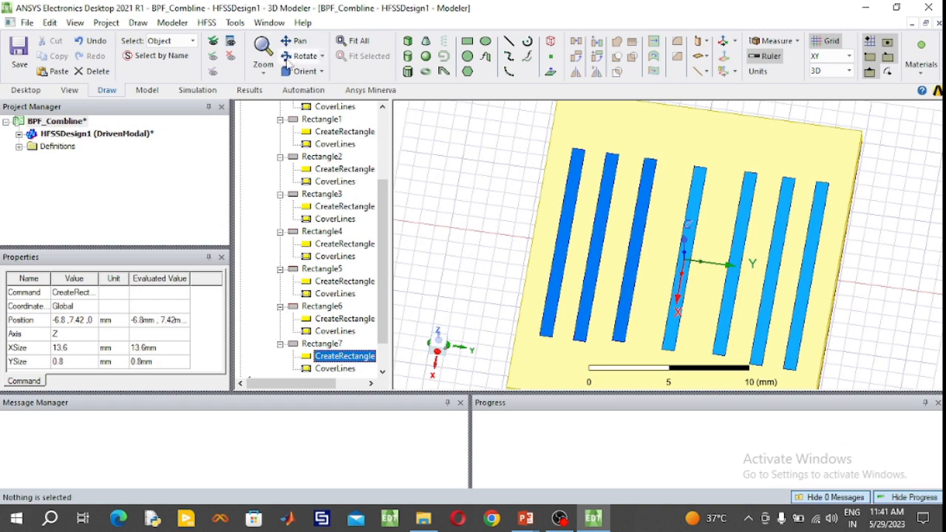
- Examine all seven strips from above, comparing their spacing and the alignment of their positive-X ends
click(300, 56)
drag(850, 199, 579, 391)
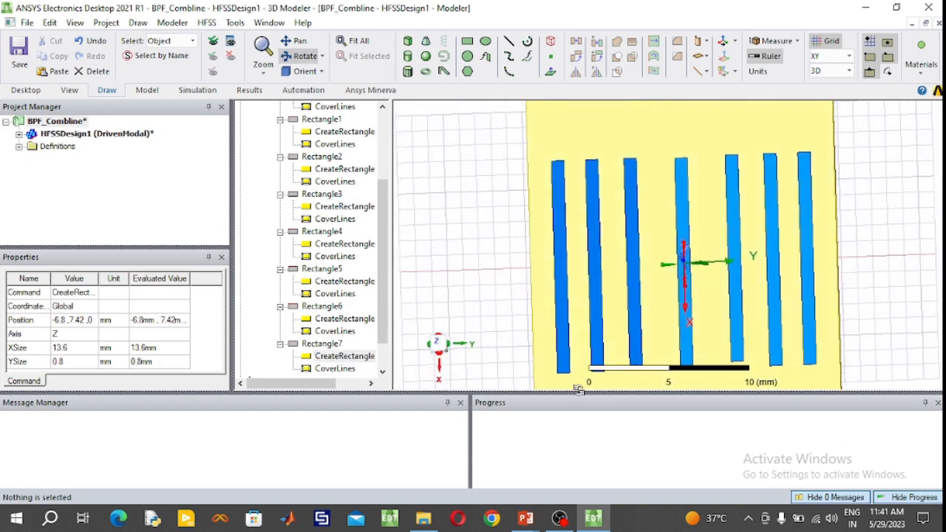
click(353, 40)
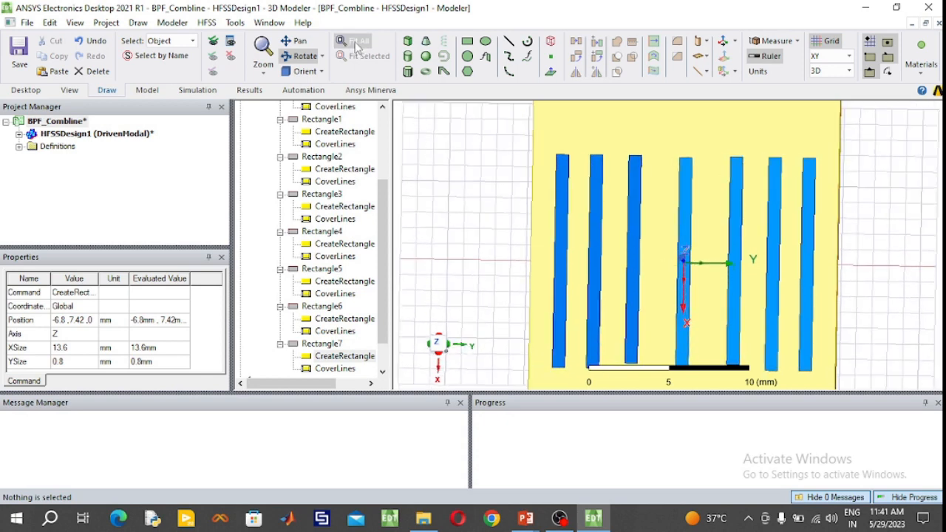
drag(756, 142, 749, 131)
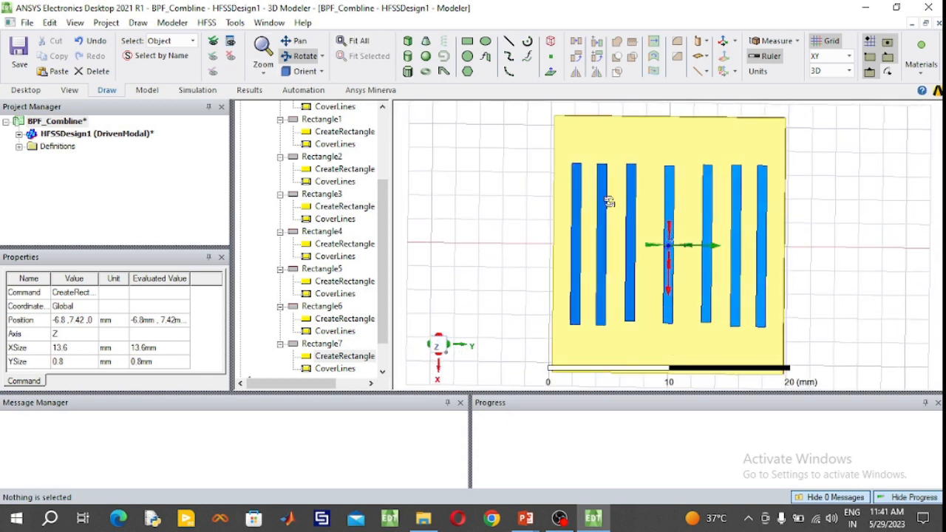
mouse_move(609, 203)
mouse_down()
mouse_move(611, 221)
mouse_move(611, 207)
mouse_up()
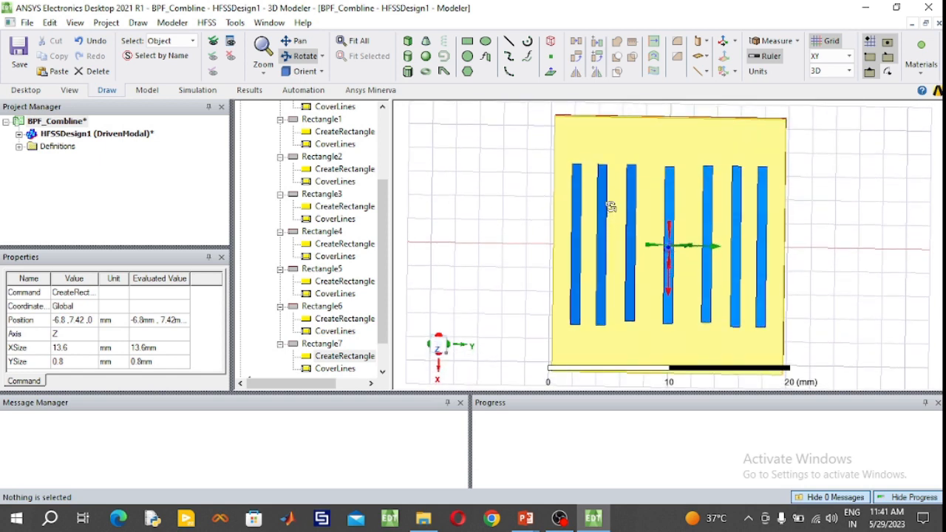
click(305, 59)
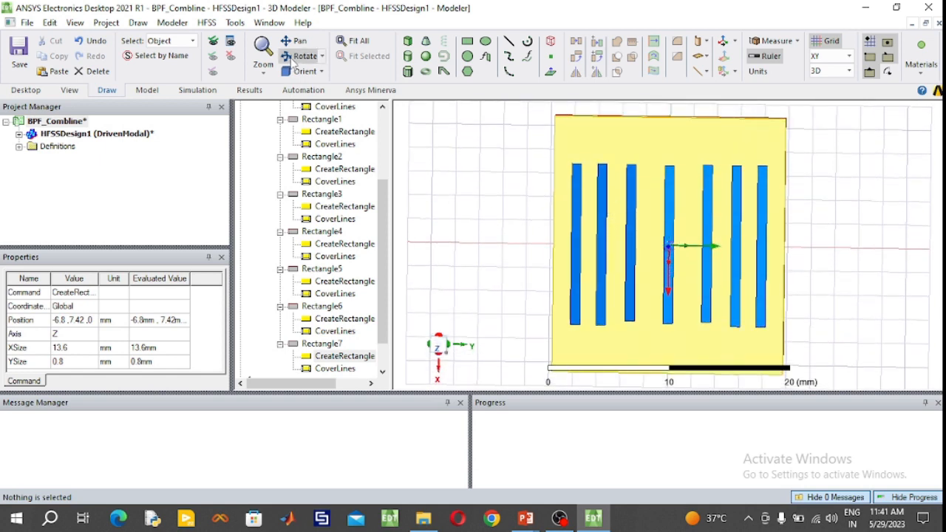
click(520, 303)
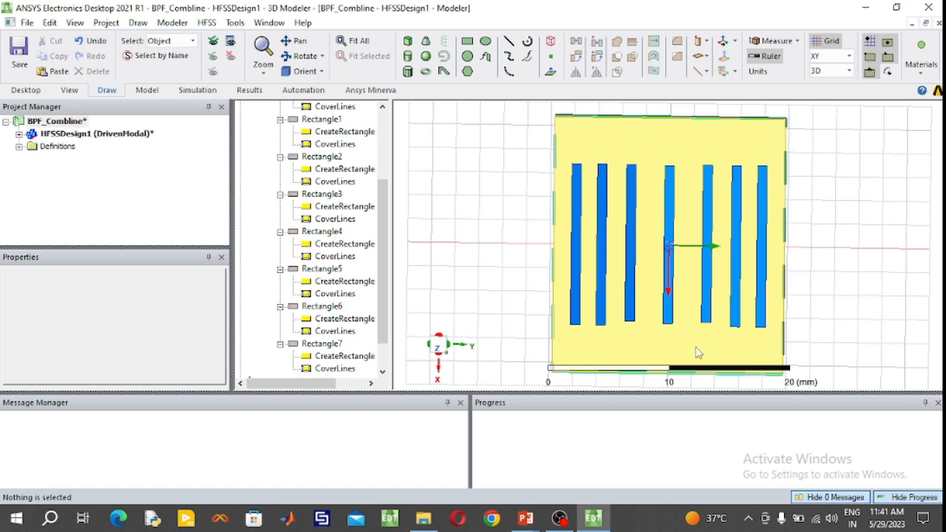
scroll(681, 336, up, 4)
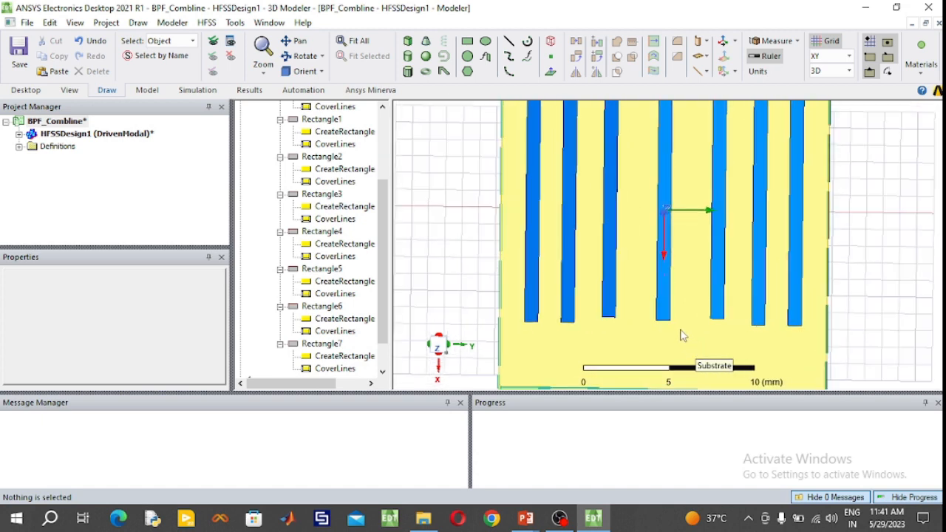
click(680, 331)
click(920, 311)
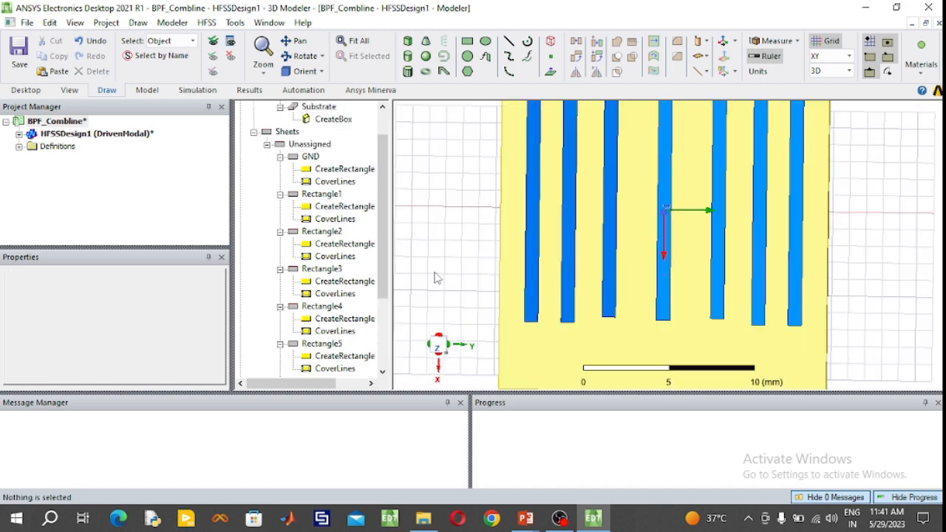
- Set the centre strip's position to (6.7, 0.4, 0) mm to adjust its positive-X end relative to its neighbours
click(321, 231)
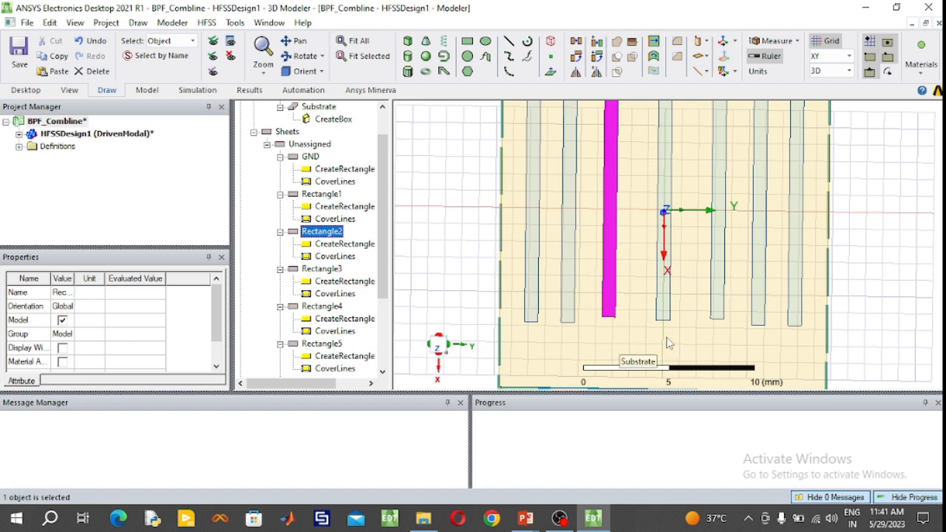
scroll(668, 340, up, 4)
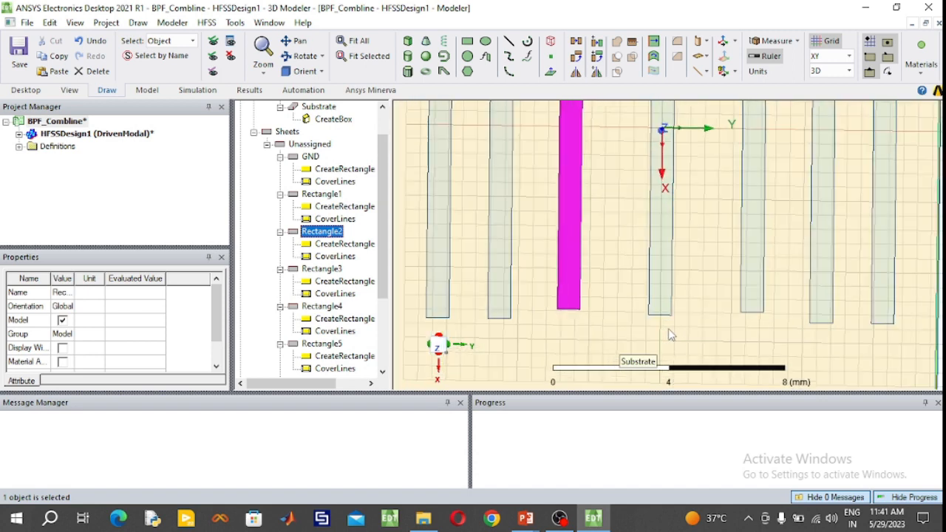
scroll(672, 338, down, 1)
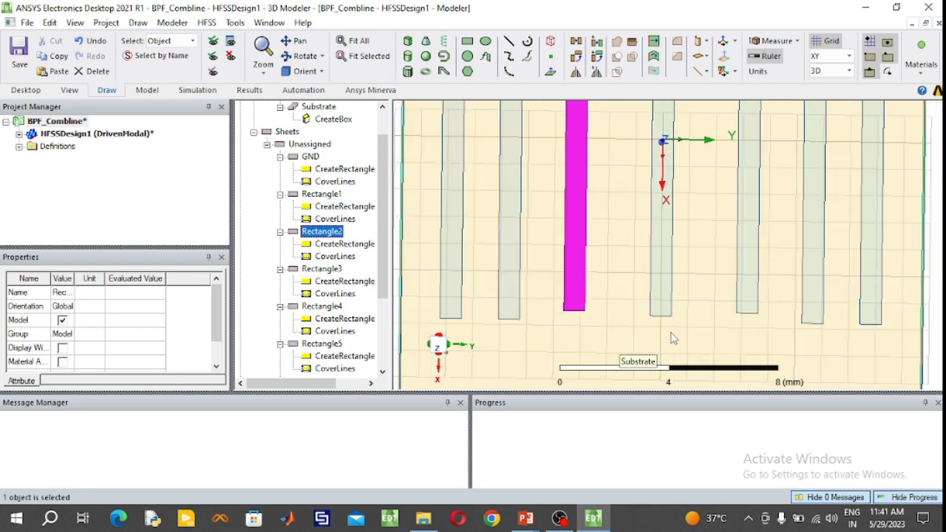
scroll(672, 339, up, 1)
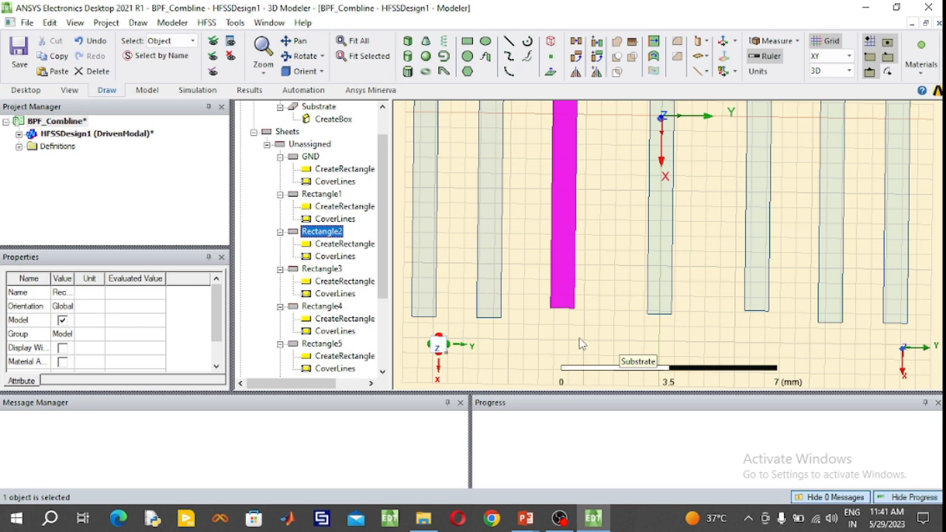
click(662, 295)
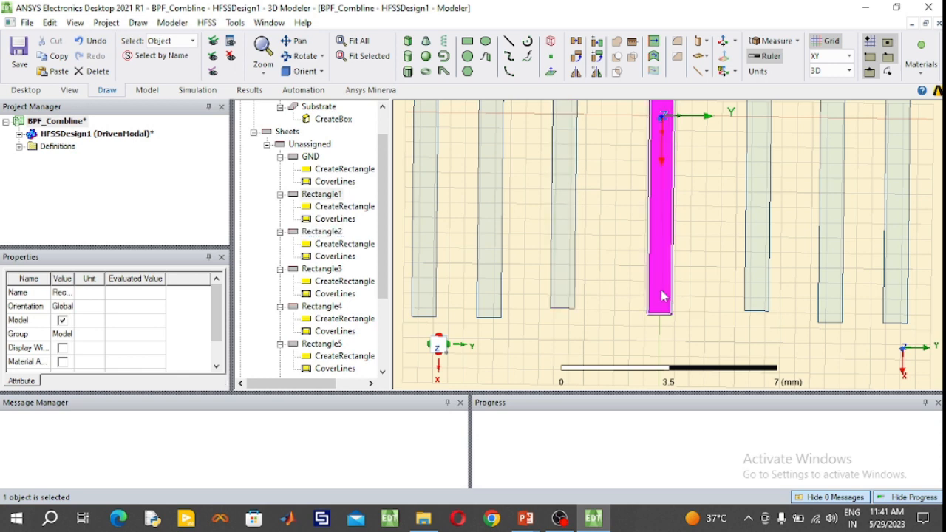
double_click(330, 209)
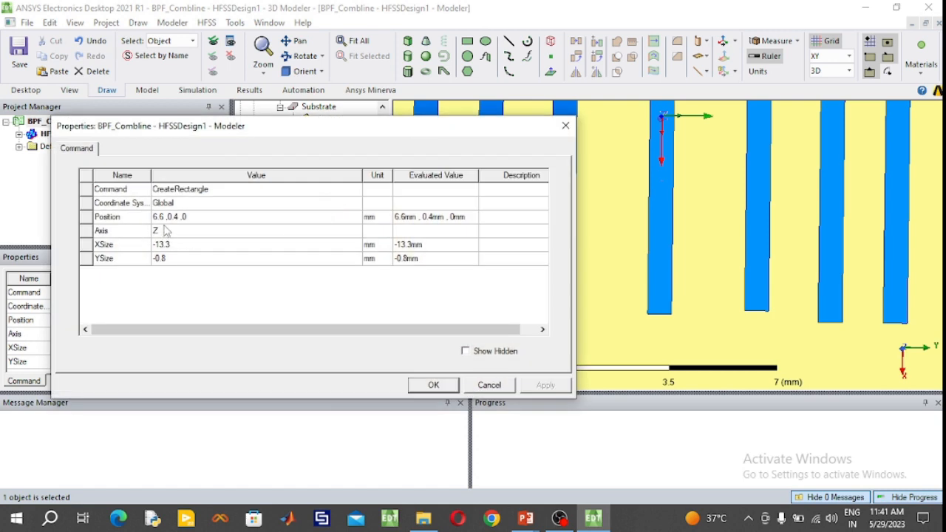
drag(277, 127, 182, 108)
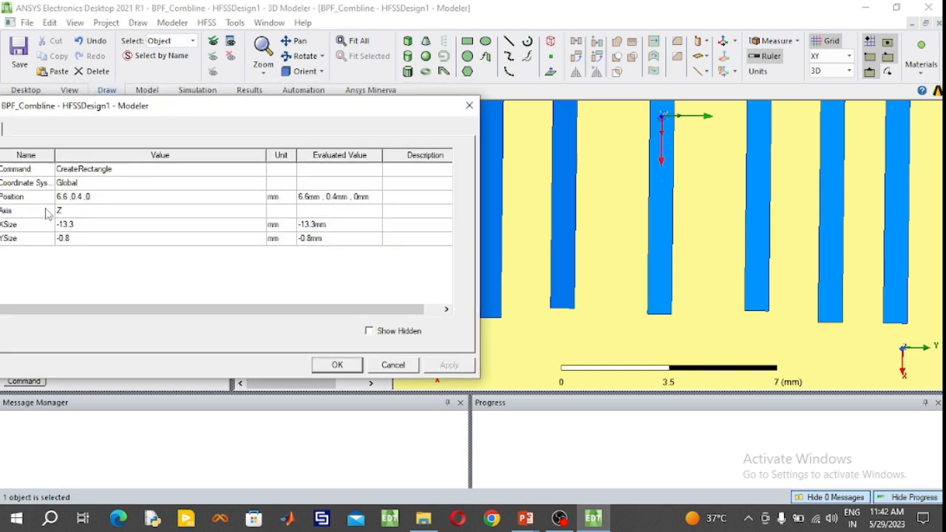
click(70, 196)
click(66, 197)
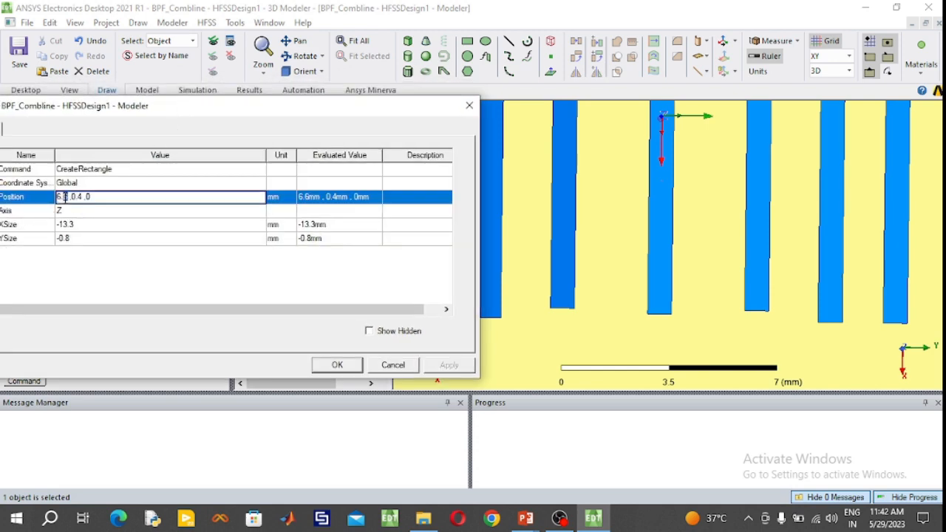
key(BackSpace)
text(7)
click(337, 365)
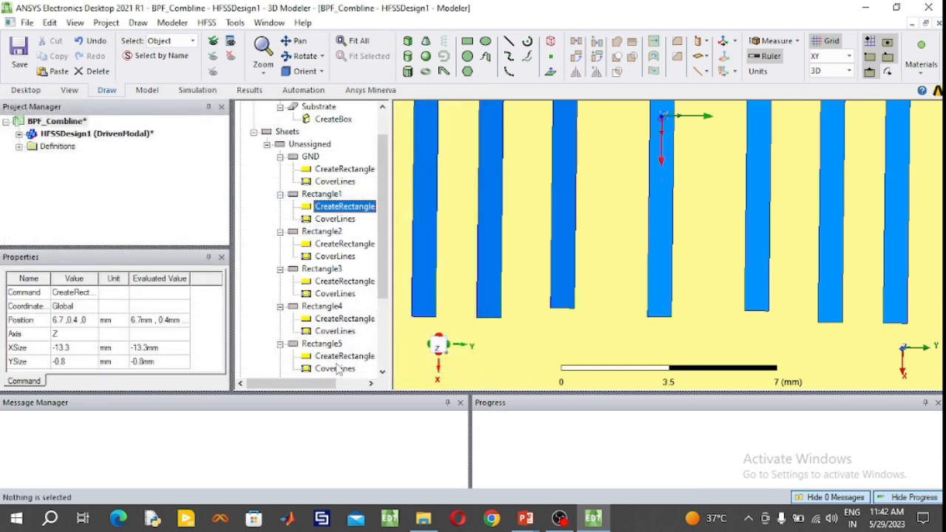
- Set the centre strip's position to (6.8, 0.4, 0) mm and compare its positive-X end with the neighbouring strips
click(318, 195)
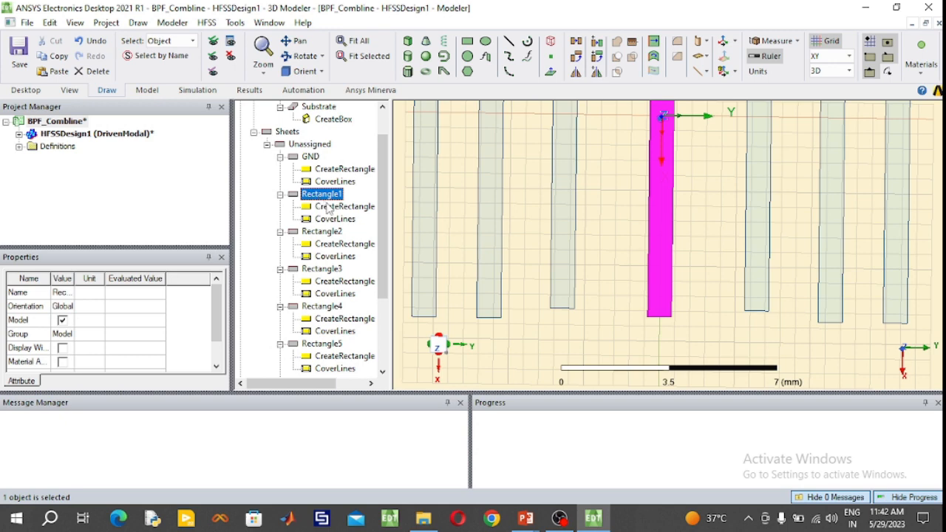
double_click(329, 207)
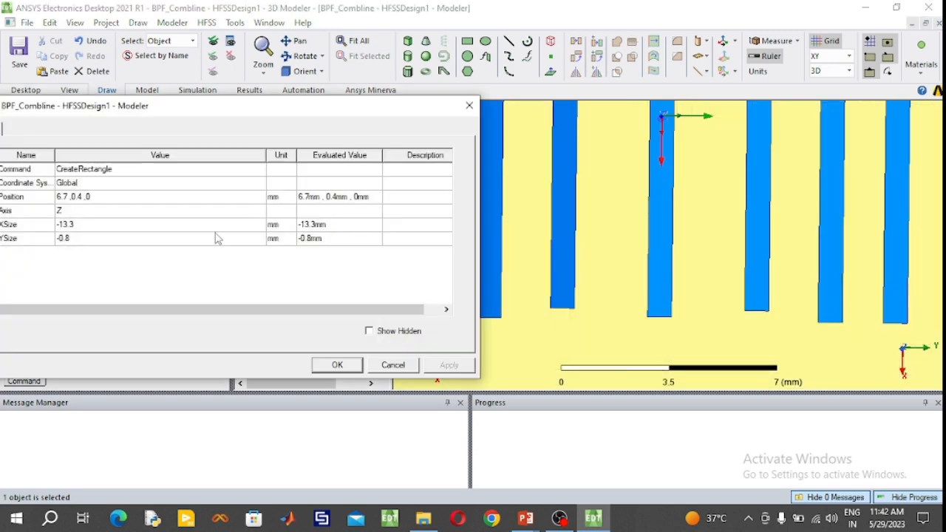
click(67, 196)
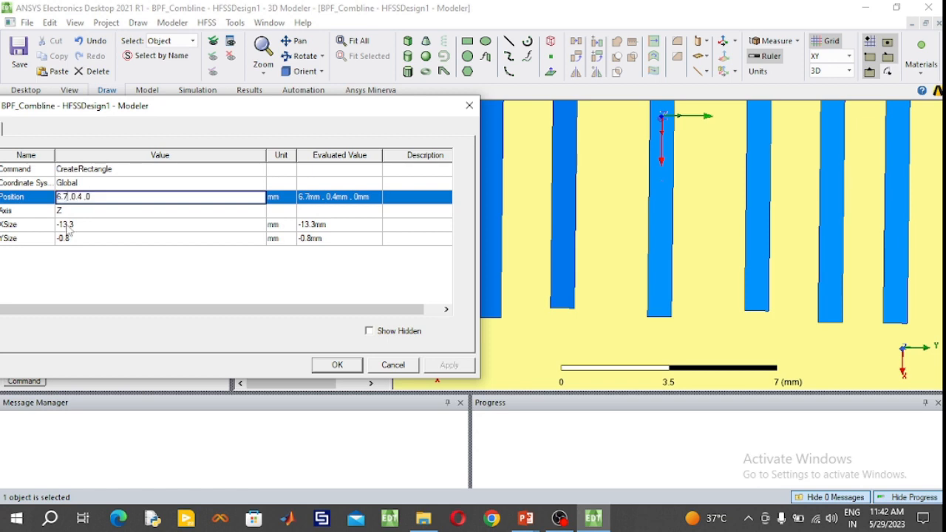
key(BackSpace)
key(BackSpace)
text(.8)
click(337, 365)
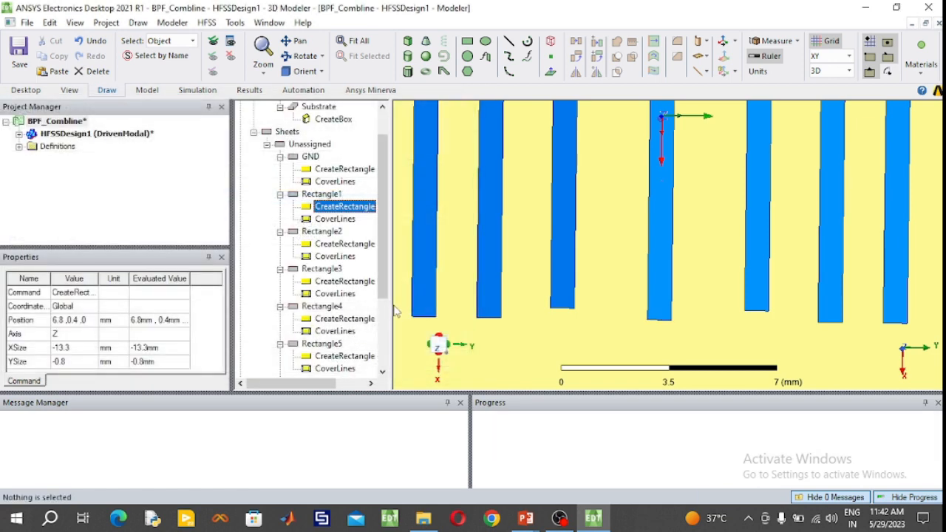
click(326, 194)
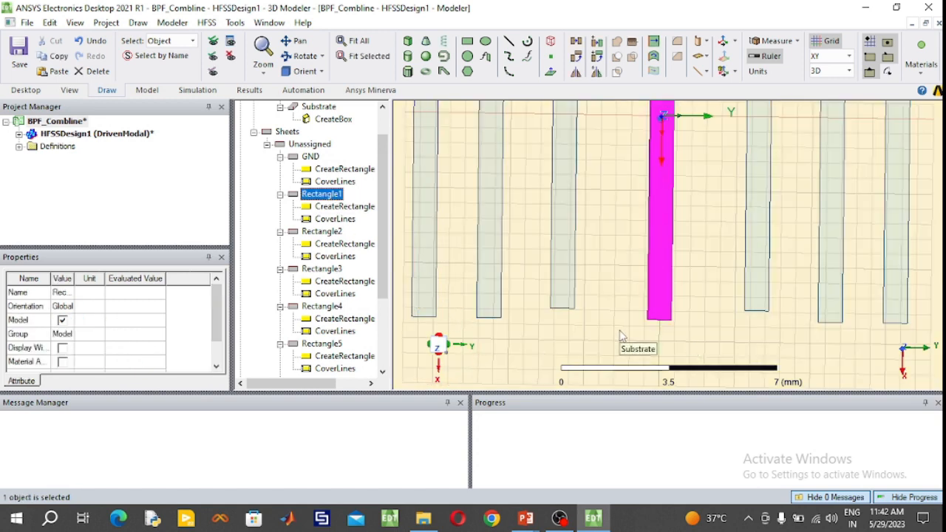
scroll(452, 333, up, 2)
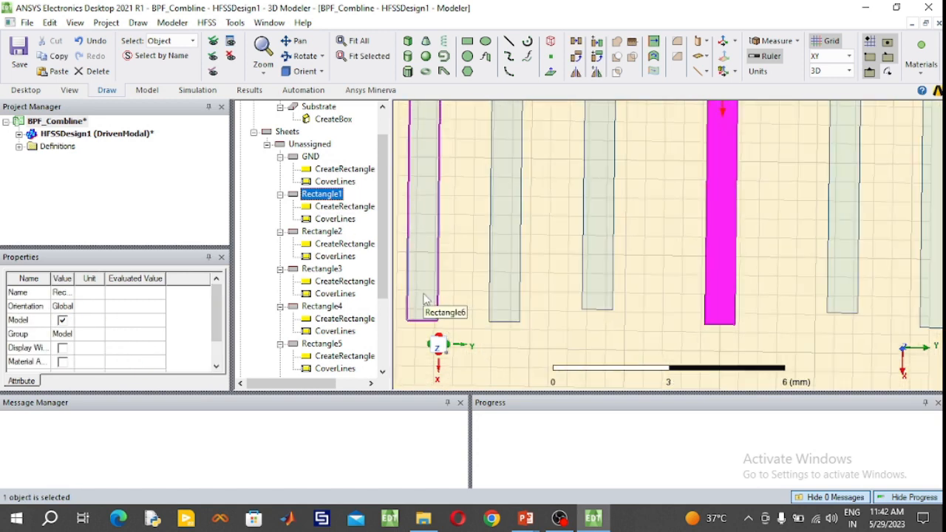
- Try shifting the strip next to the centre on the negative-Y side by setting its position to (-7, -2.82, 0) mm
click(593, 286)
double_click(326, 246)
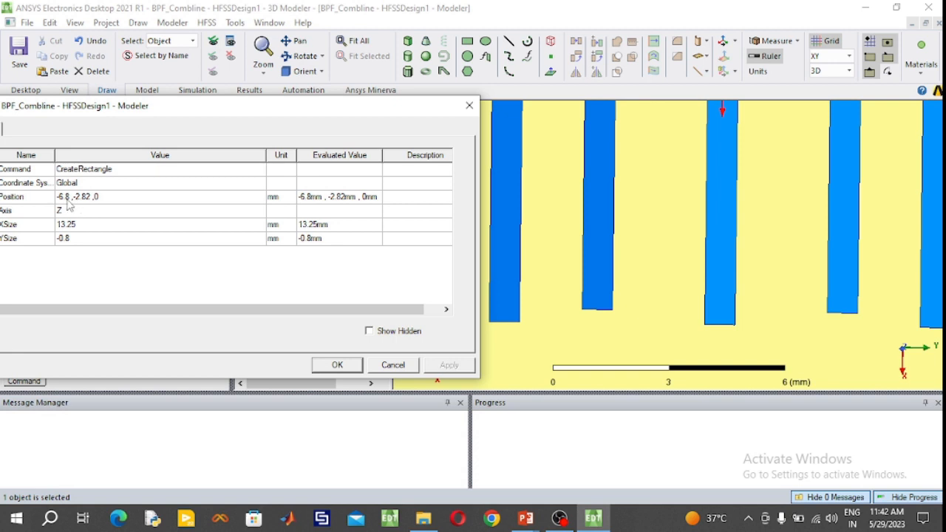
click(68, 198)
click(67, 198)
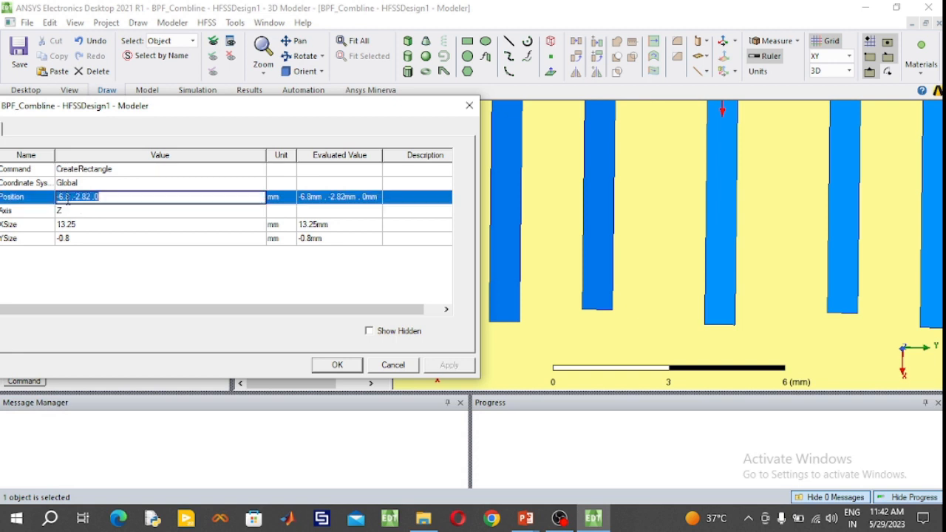
click(67, 198)
text(7)
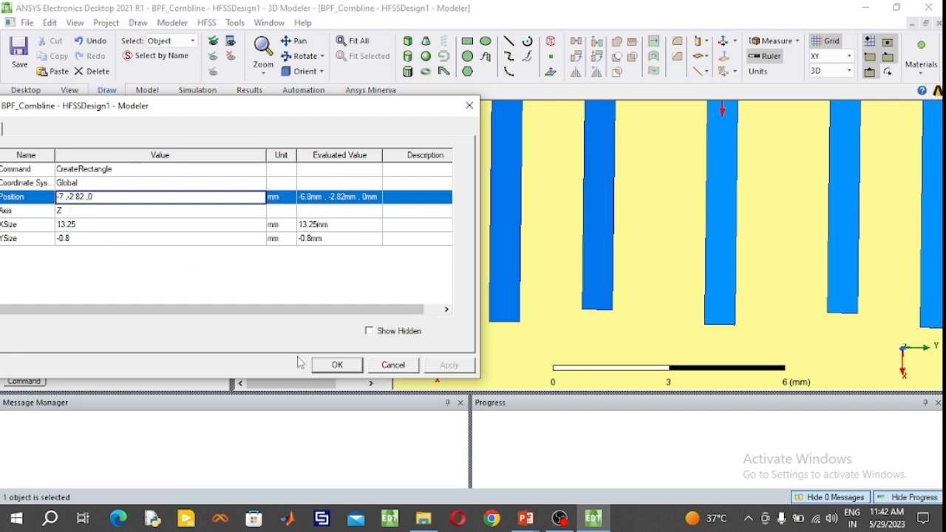
click(332, 367)
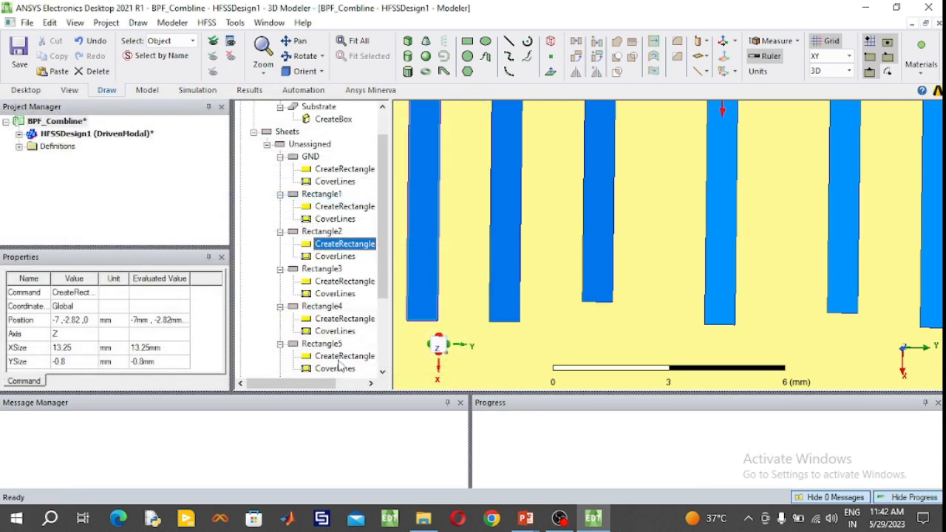
click(332, 232)
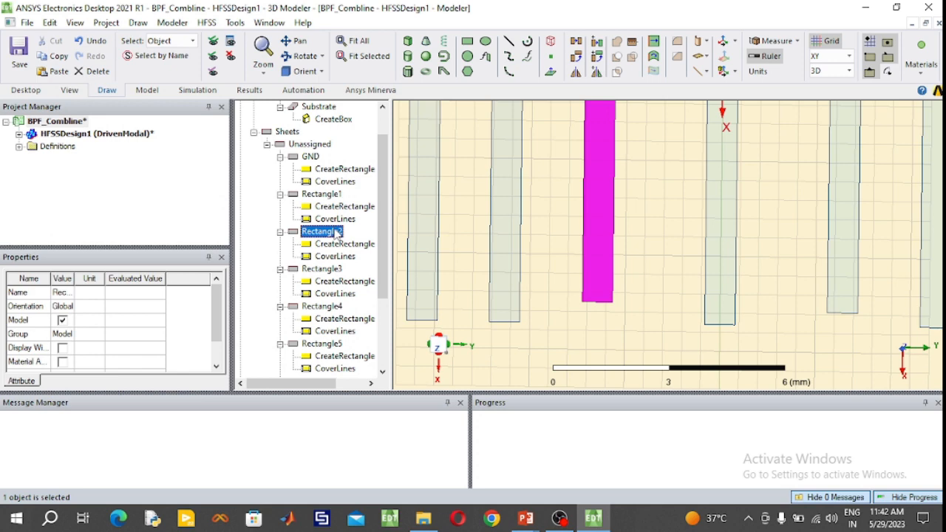
- Undo the last shift and set the inner negative-Y strip's position to (-6.6, -2.82, 0) mm
click(338, 245)
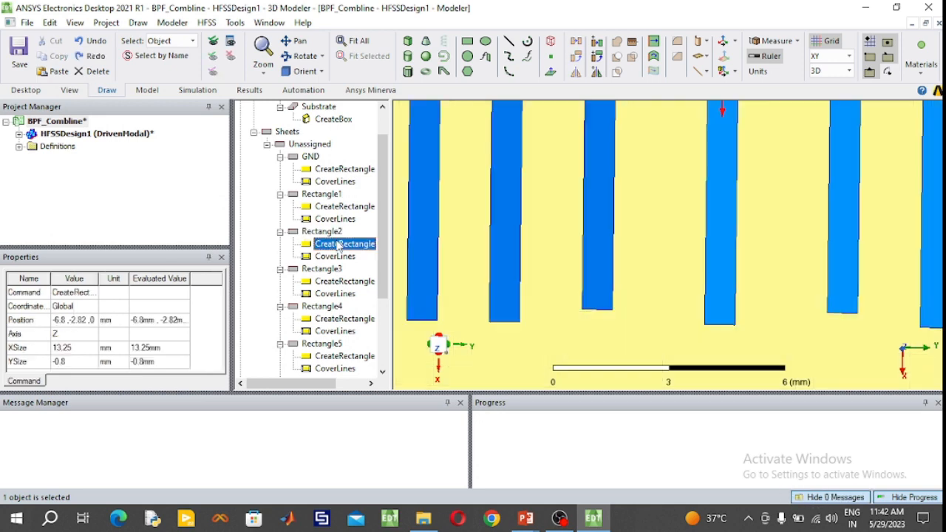
double_click(338, 244)
click(70, 196)
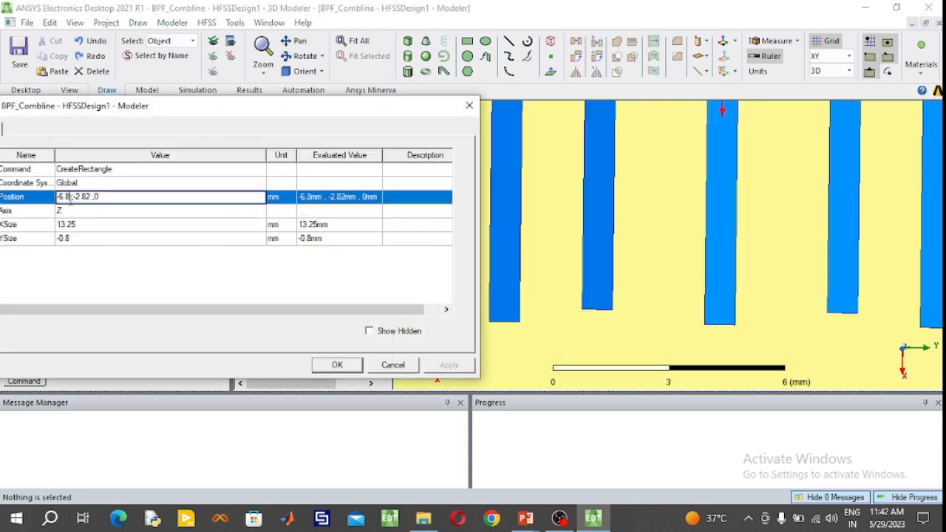
text(6)
click(337, 364)
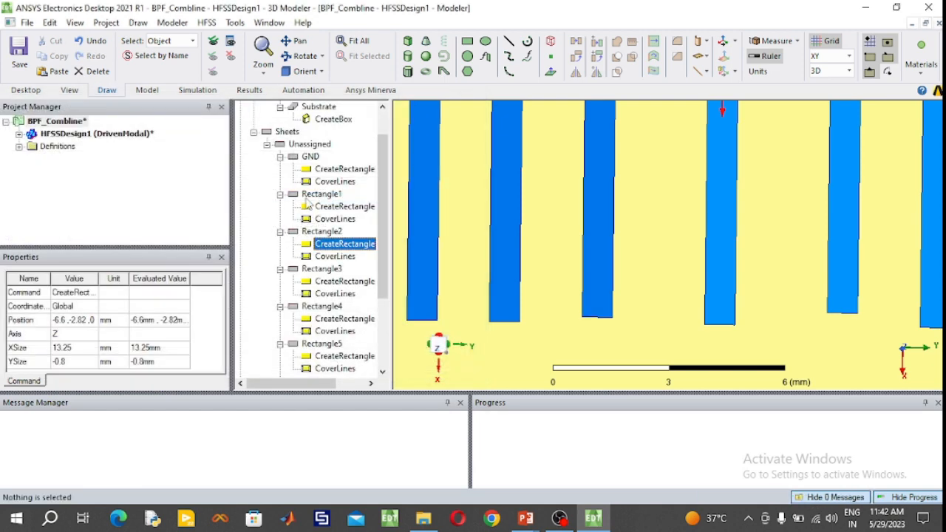
click(325, 232)
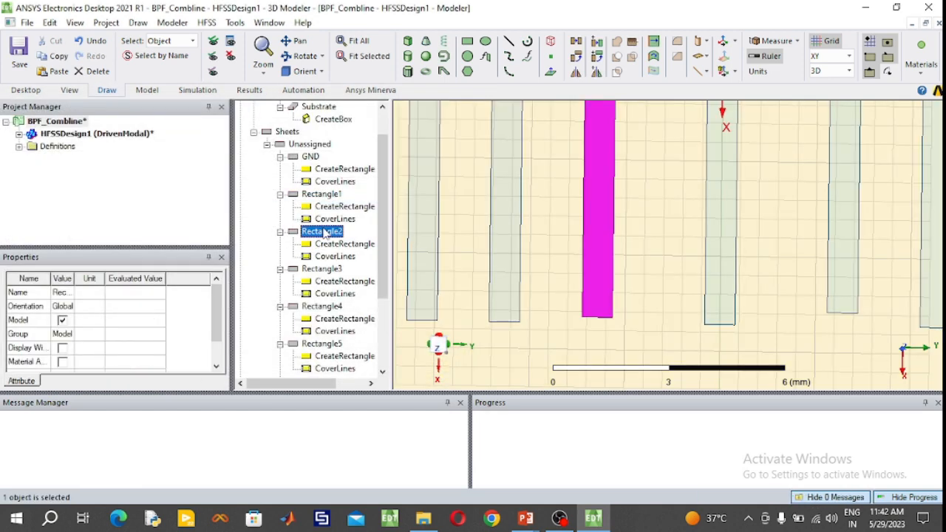
- Set the inner negative-Y strip's position to (-6.4, -2.82, 0) mm to align its positive-X end with the centre strip
double_click(330, 242)
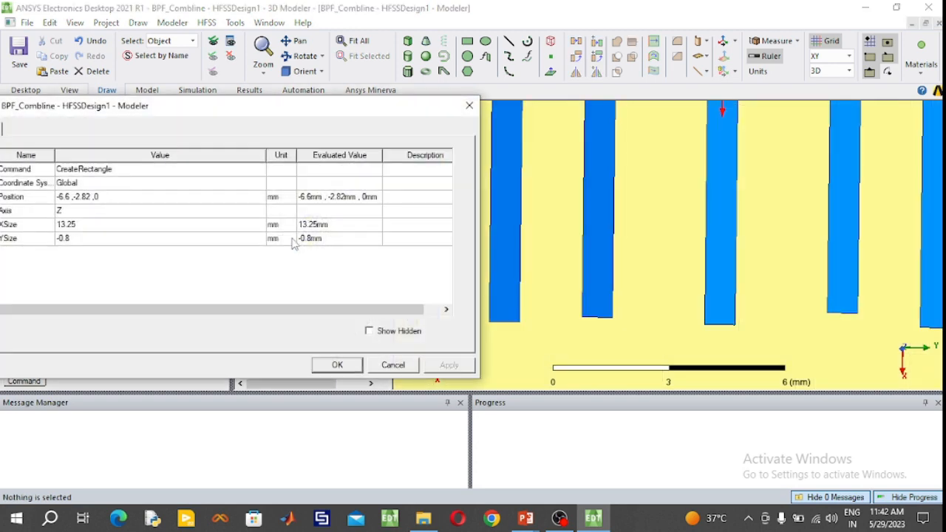
click(72, 201)
click(70, 198)
click(67, 197)
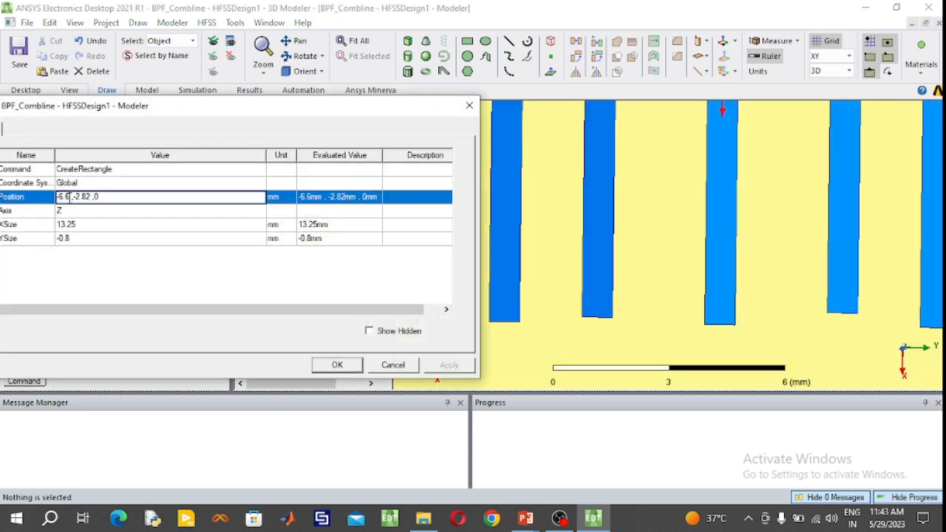
click(326, 365)
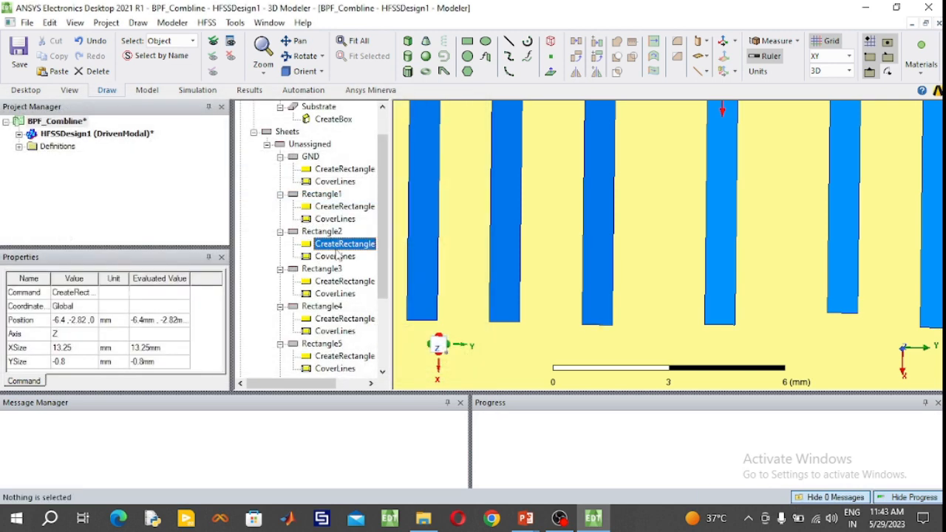
click(335, 233)
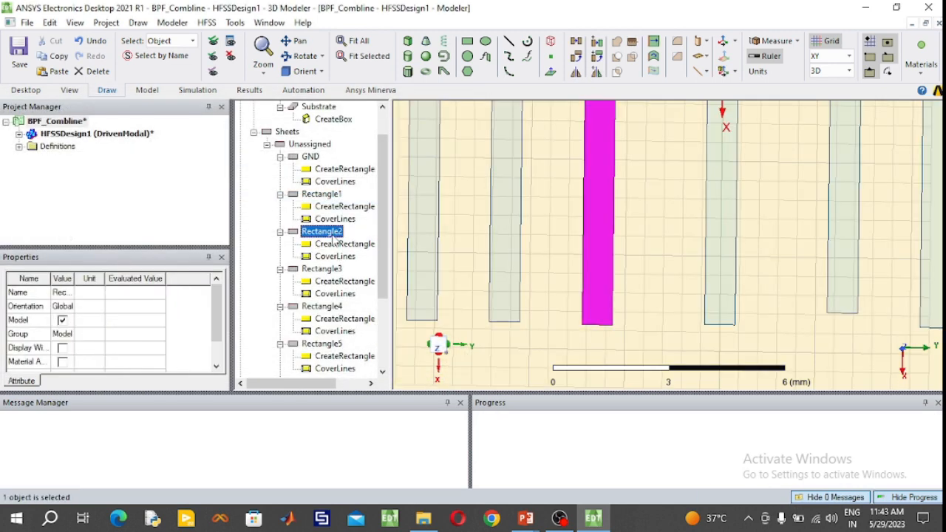
- Check the position and size of the second strip from the centre on the negative-Y side without changing them
click(842, 279)
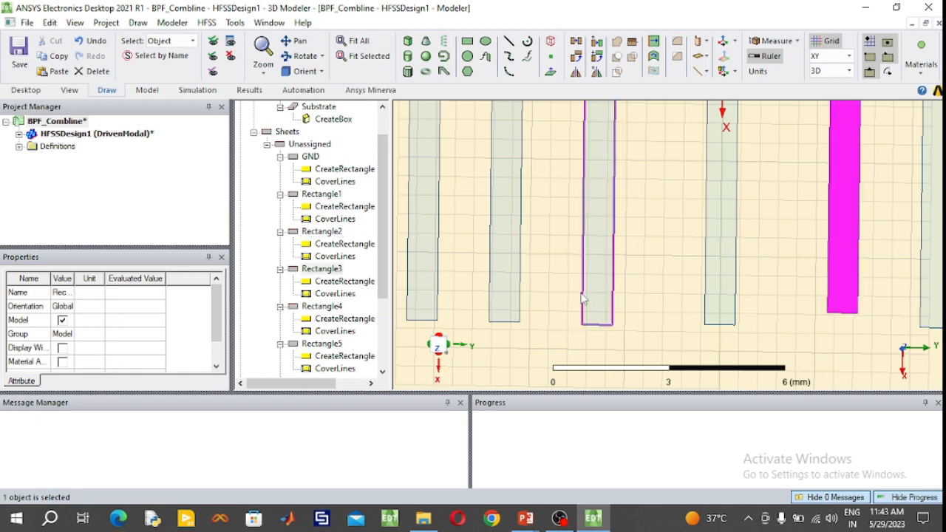
click(506, 292)
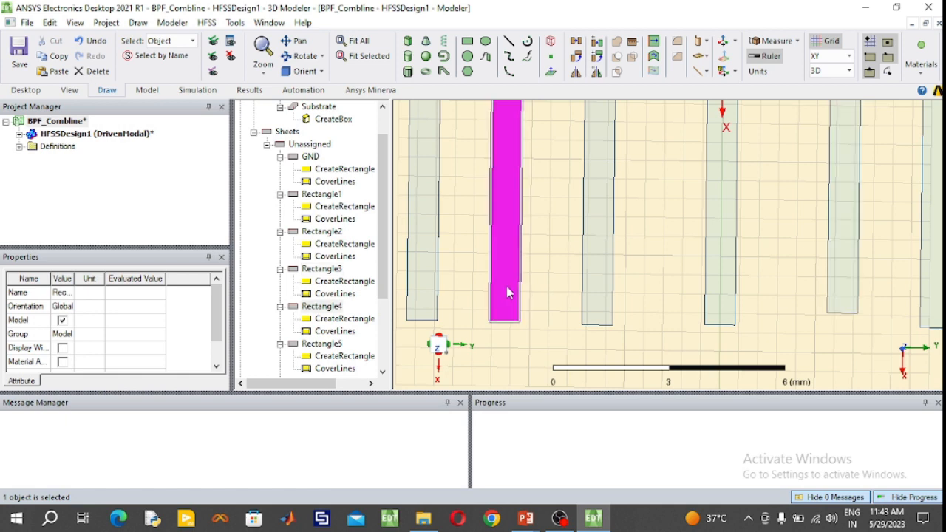
double_click(336, 322)
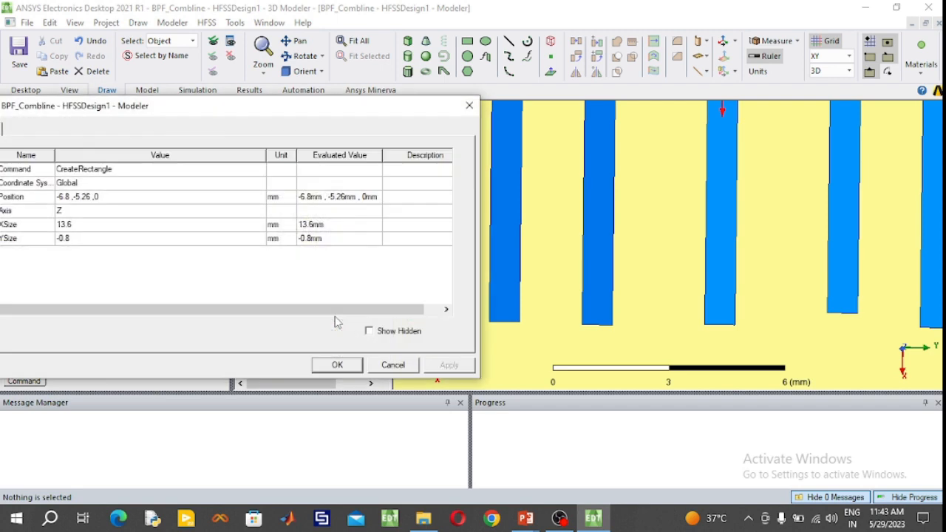
click(392, 365)
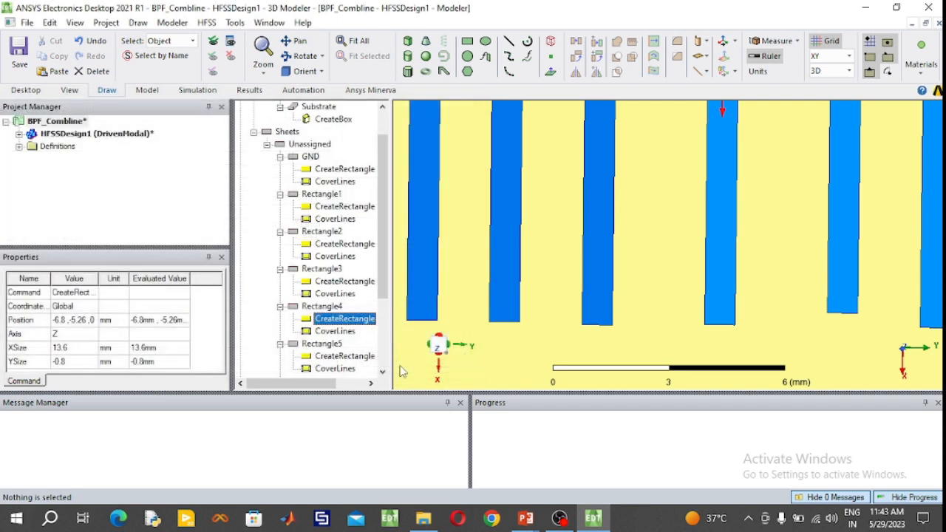
click(507, 300)
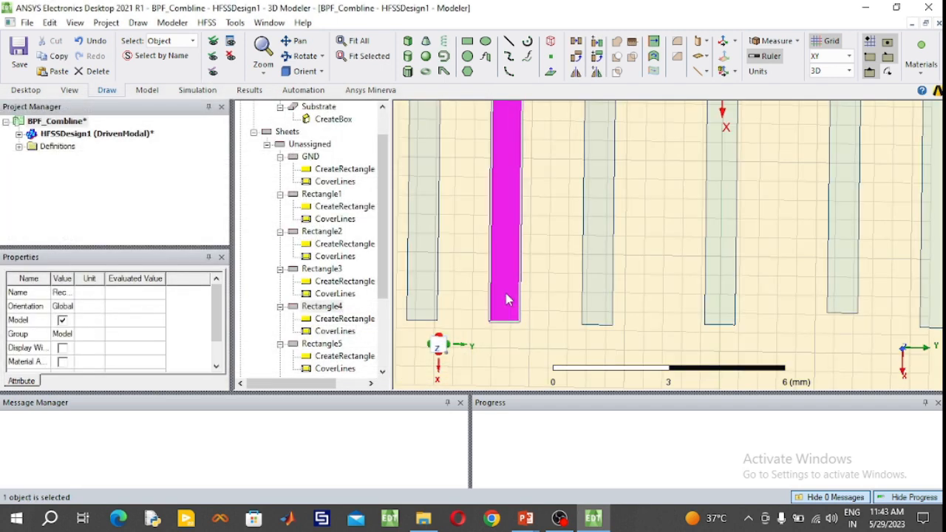
- Set the position of the strip next to the centre on the positive-Y side to (-6.4, 2.82, 0) mm
click(844, 299)
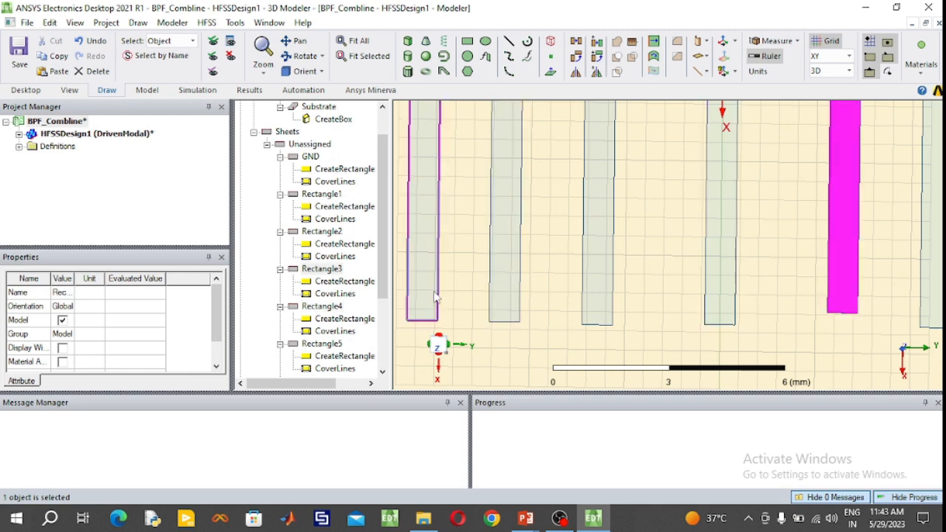
double_click(347, 282)
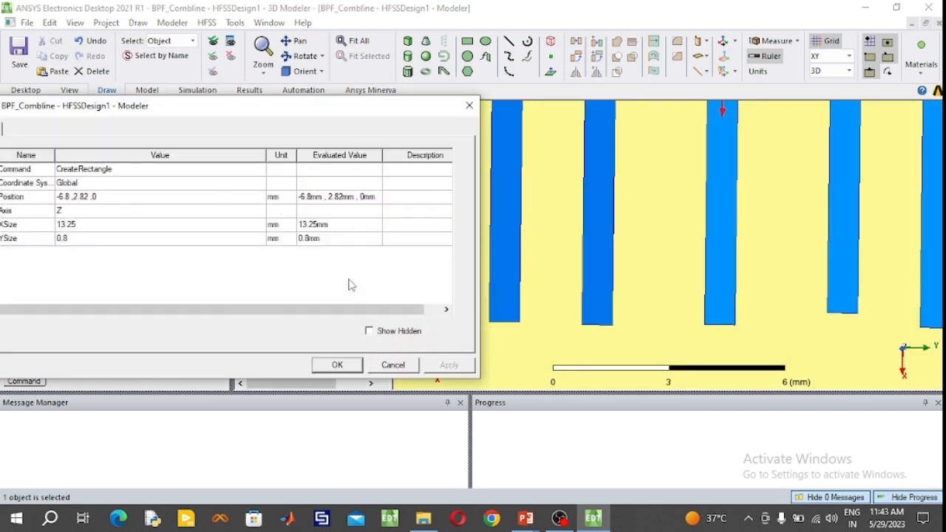
click(70, 196)
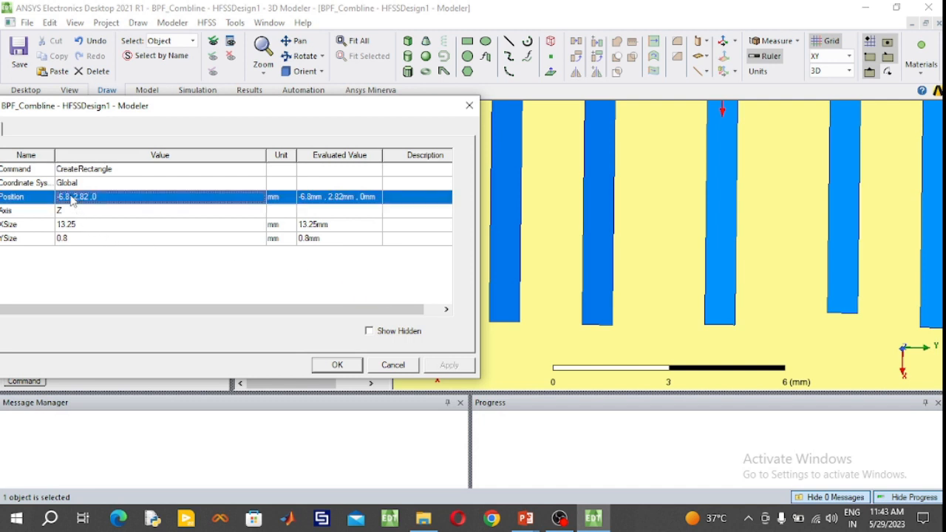
key(BackSpace)
text(4)
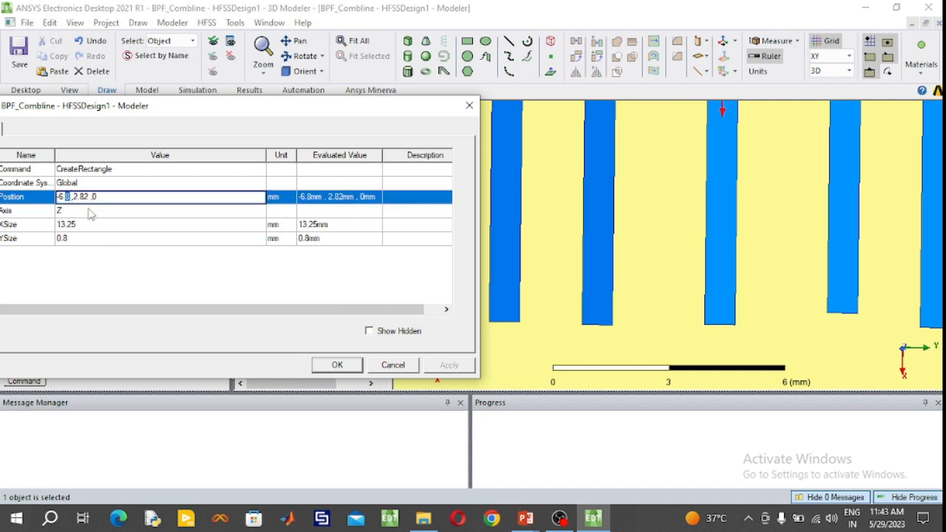
click(327, 366)
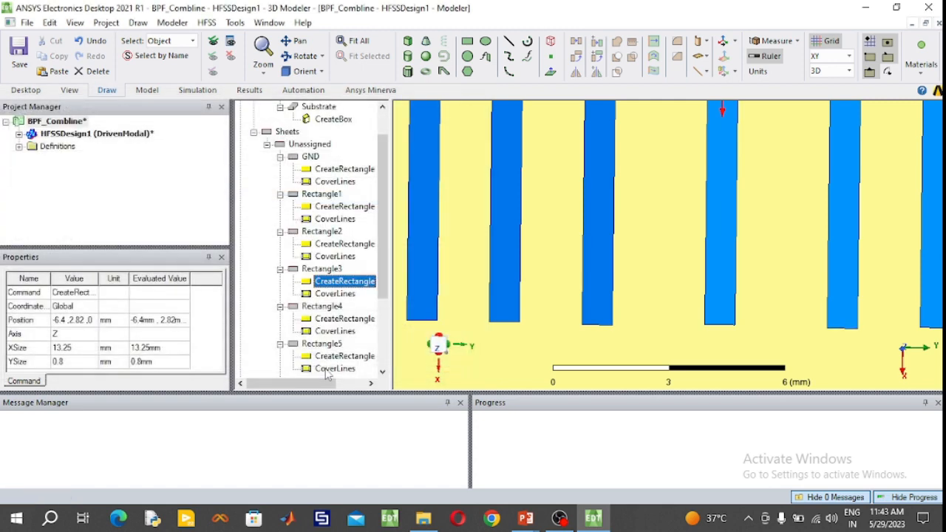
click(325, 195)
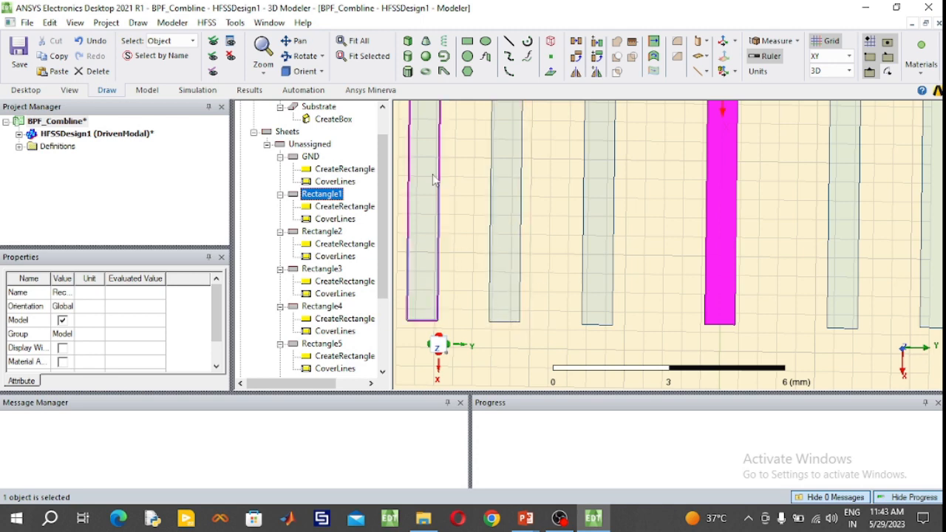
- Draw a narrow rectangle about 3.2 mm long from the positive-X end of the outermost negative-Y strip towards the substrate edge
click(359, 43)
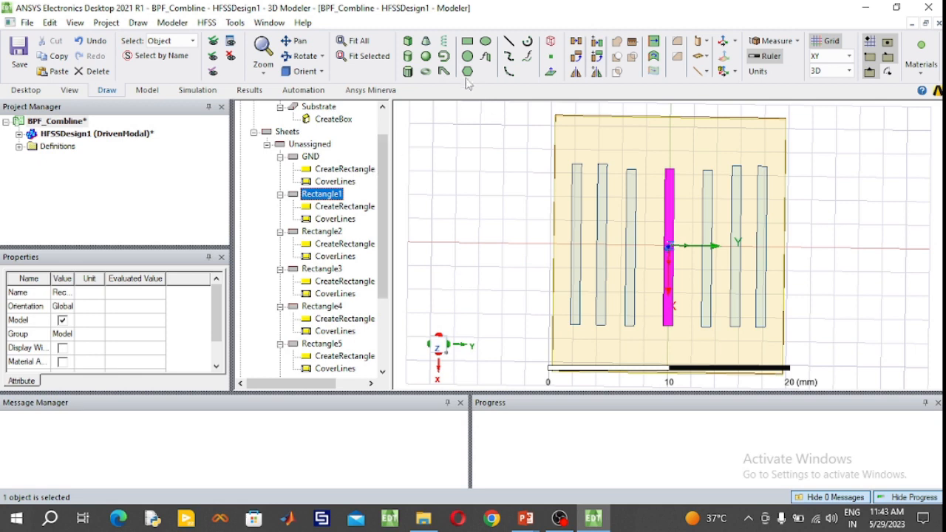
click(467, 41)
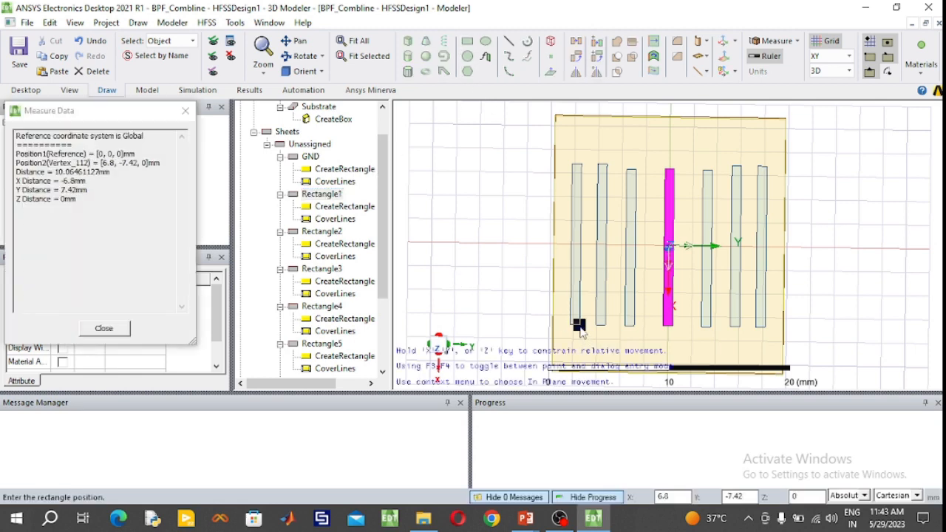
click(579, 326)
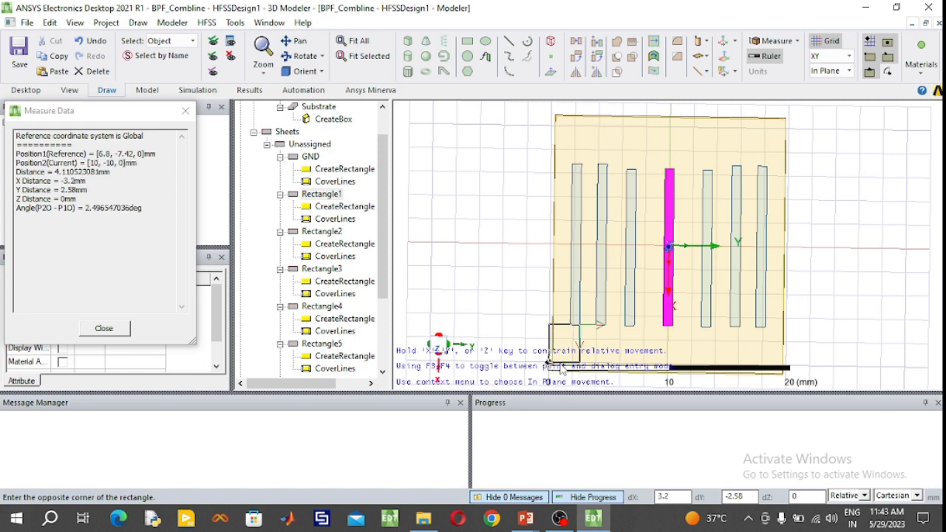
click(565, 368)
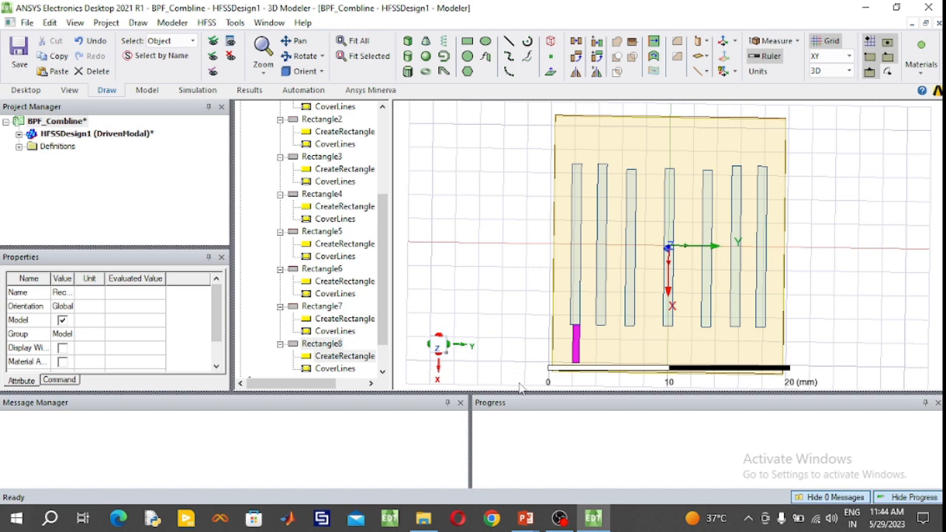
- Rename the newly drawn connecting rectangle as 50Ohm and set its colour to blue (RGB 0, 128, 255)
double_click(323, 344)
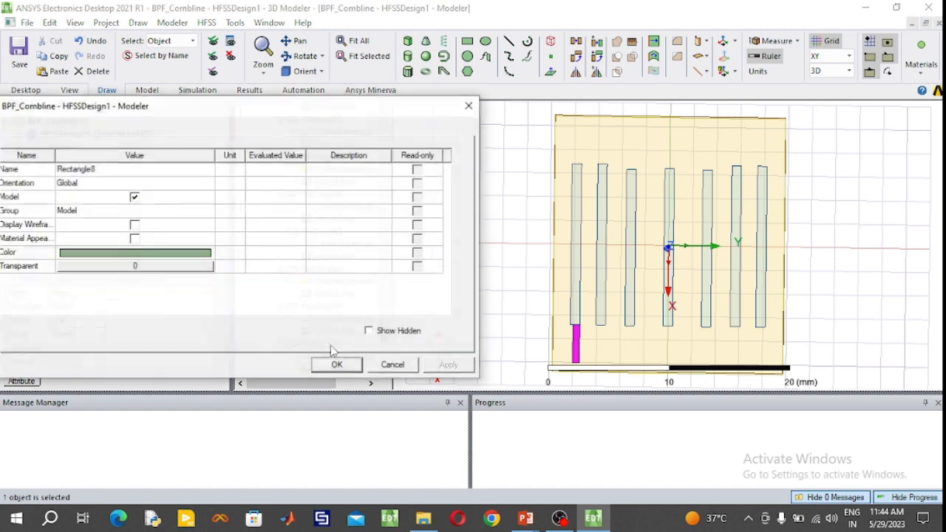
click(116, 174)
click(117, 172)
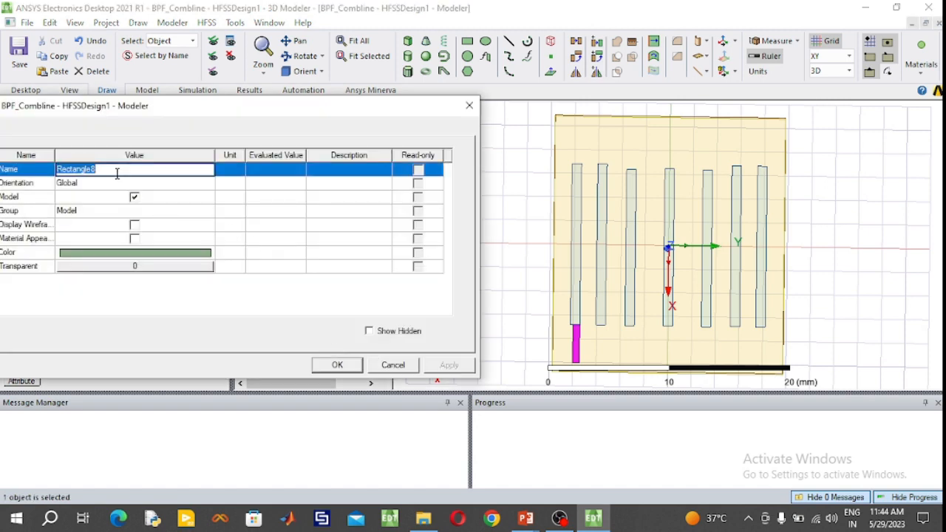
text(F)
click(142, 254)
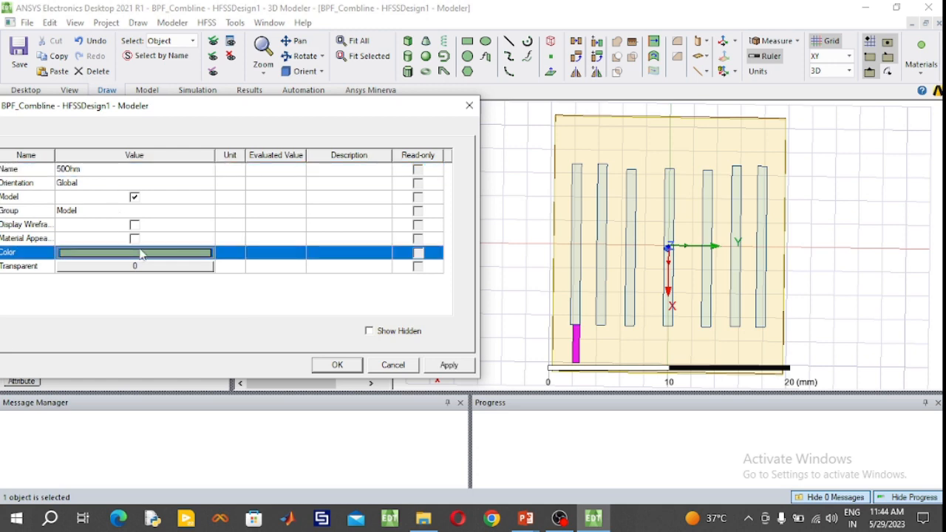
click(138, 254)
click(166, 167)
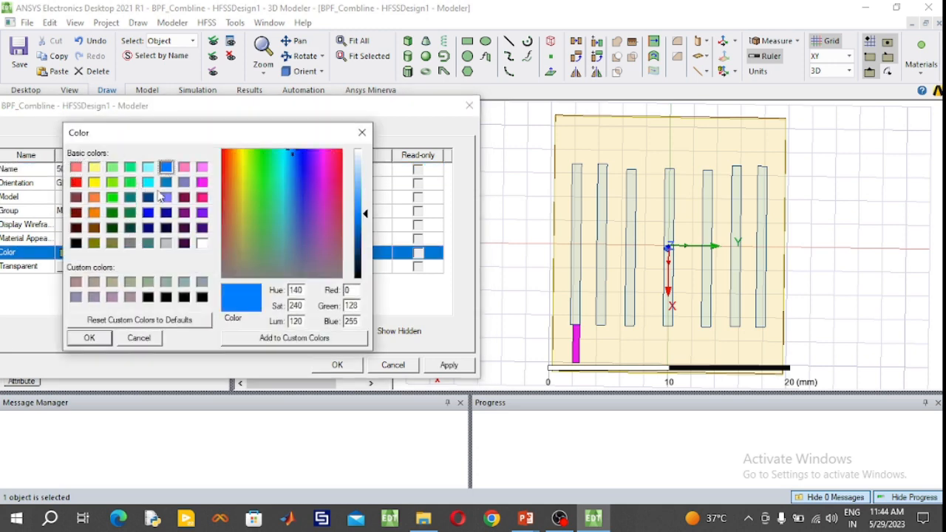
click(89, 337)
click(337, 365)
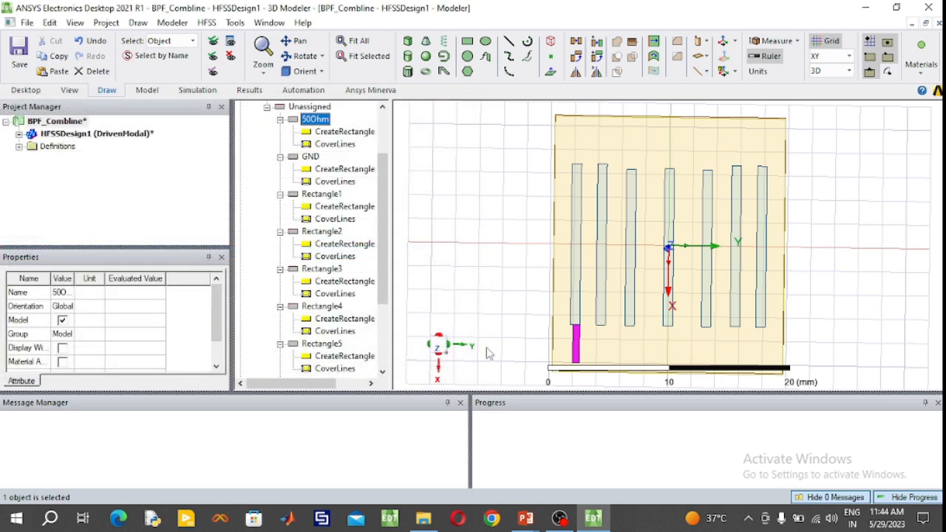
- Set the 50Ohm rectangle's position to (6.8, -6.62, 0) mm, its XSize to 4 mm and its YSize to -1.1 mm
double_click(354, 134)
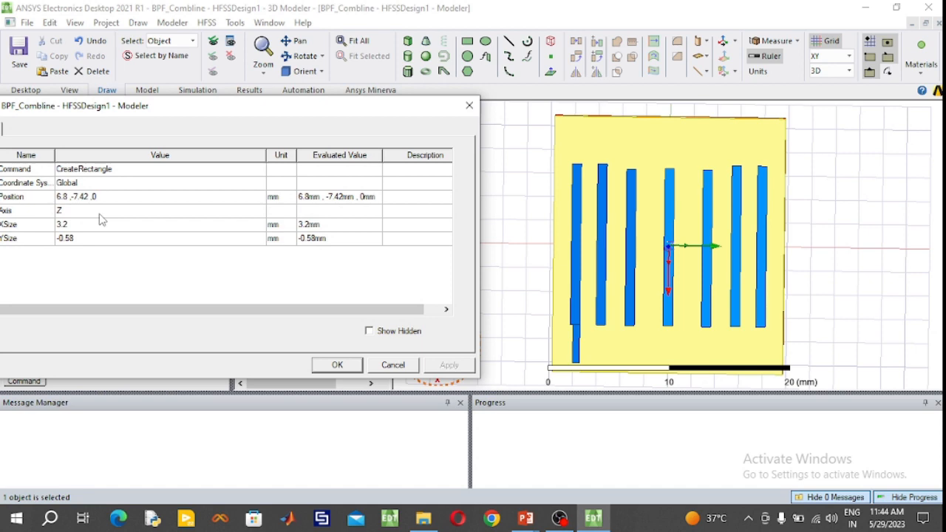
click(84, 196)
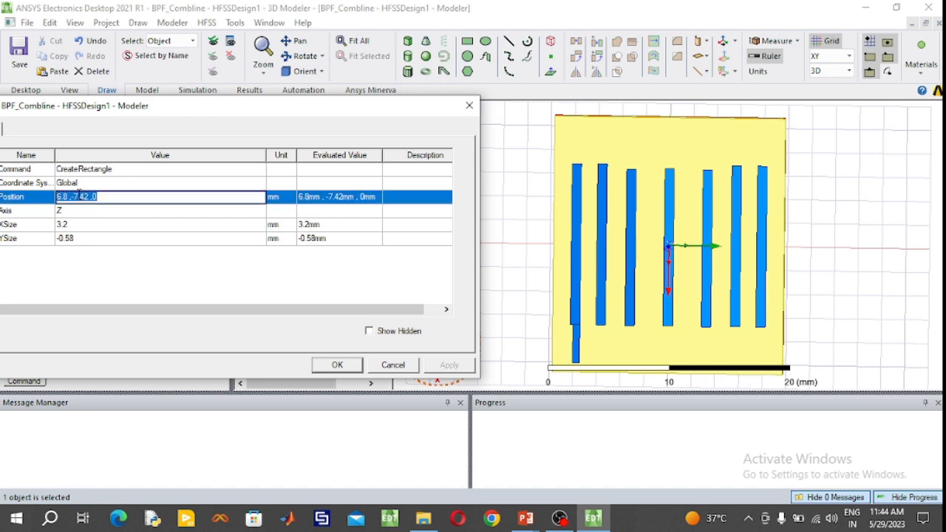
double_click(78, 196)
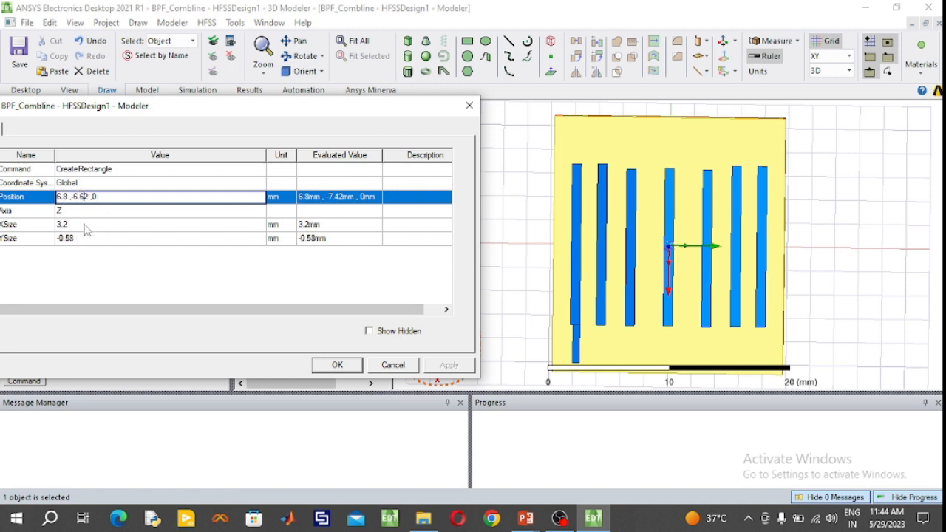
click(85, 224)
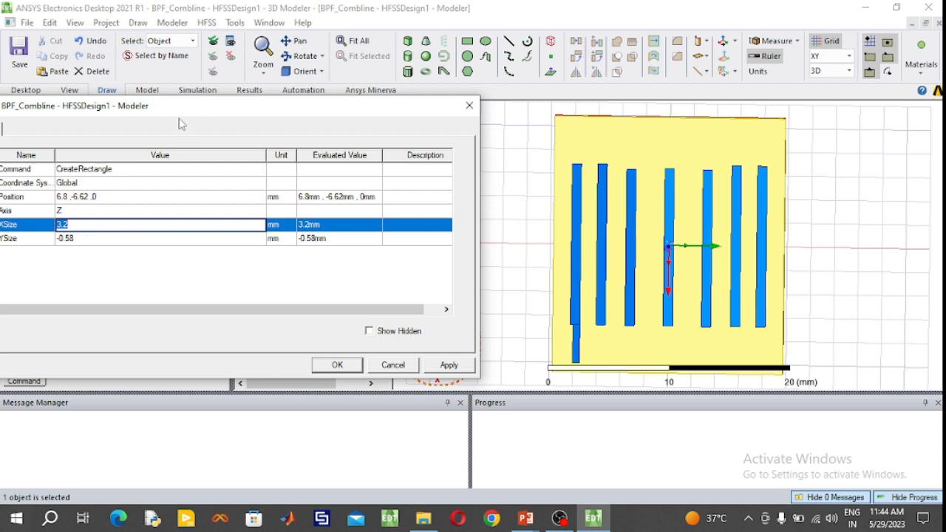
drag(199, 108, 246, 108)
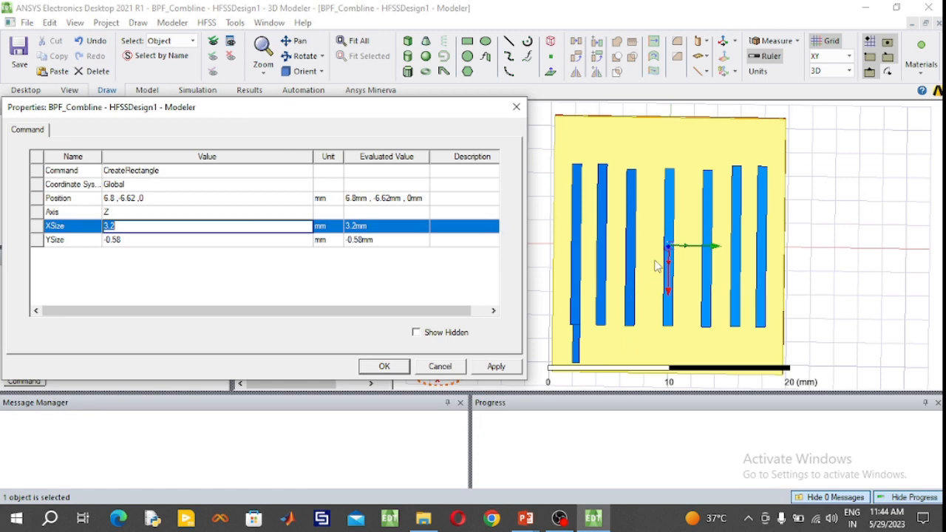
click(145, 241)
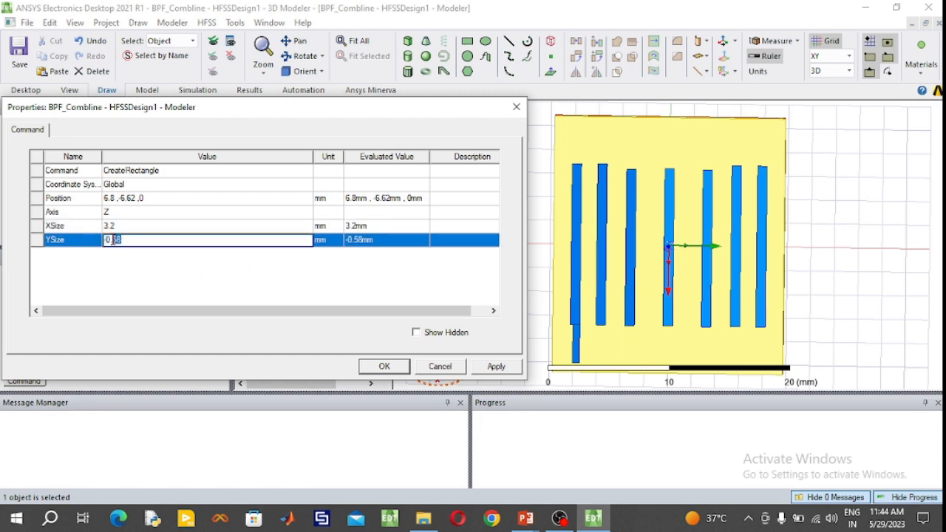
text(-1.1)
click(129, 230)
text(4)
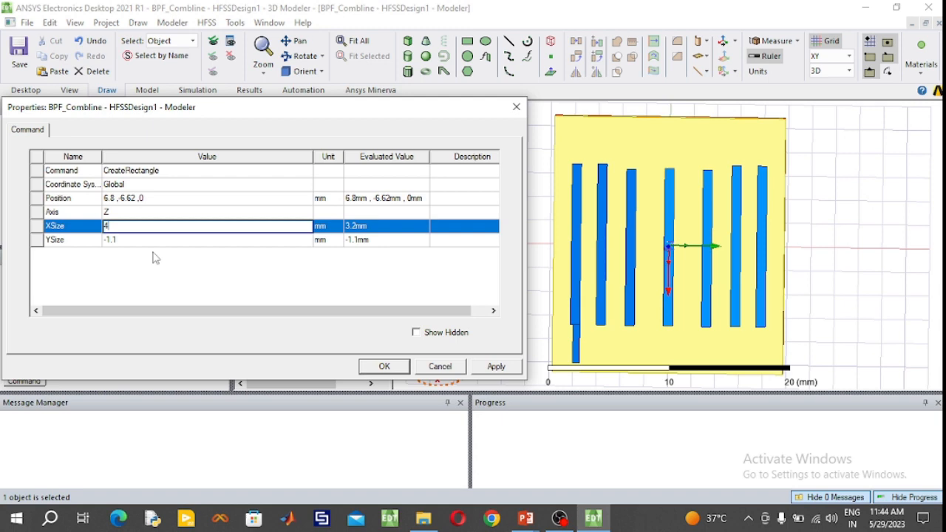
click(384, 366)
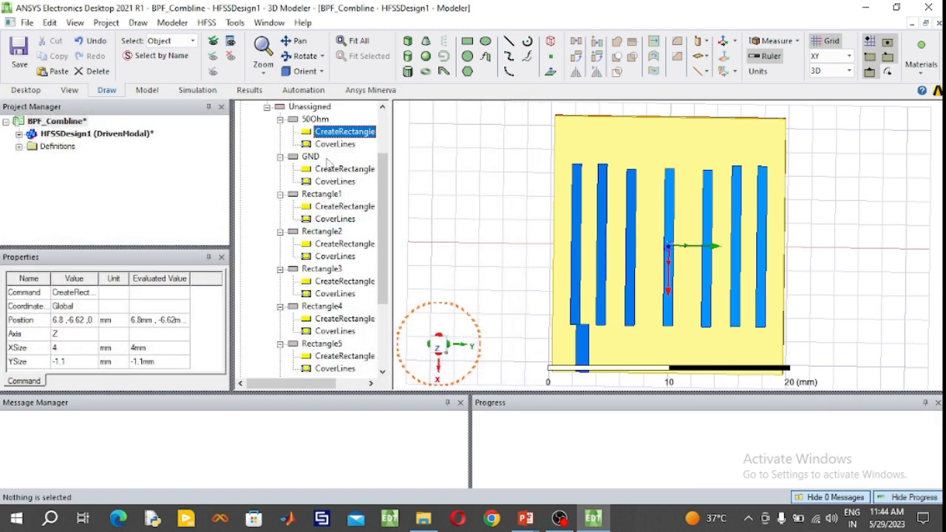
- Open the position and size properties of the 50Ohm rectangle
double_click(340, 134)
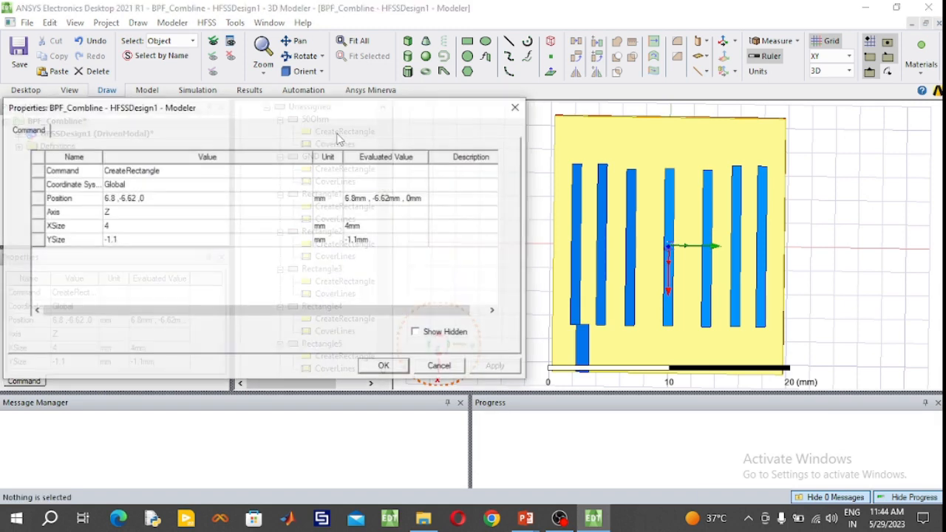
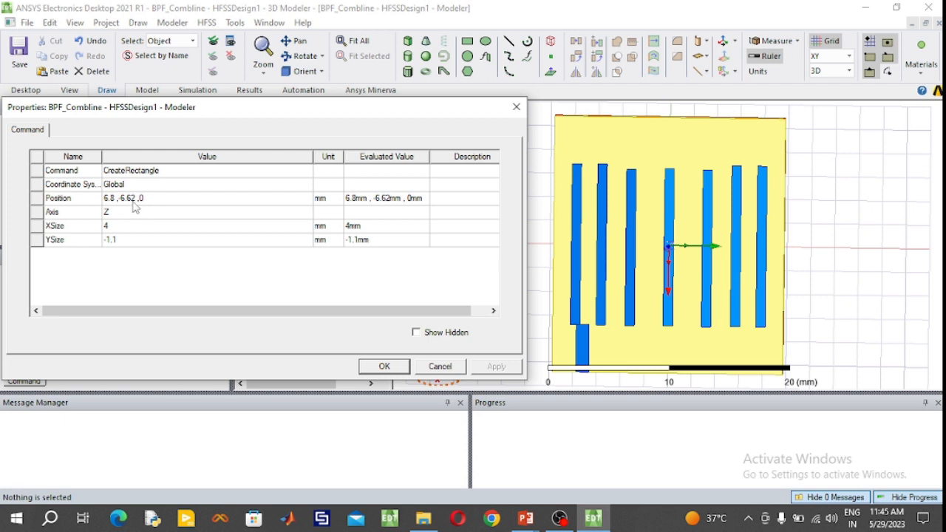
- Set the 50Ohm rectangle's Y position to -7.42 mm
click(124, 198)
click(124, 198)
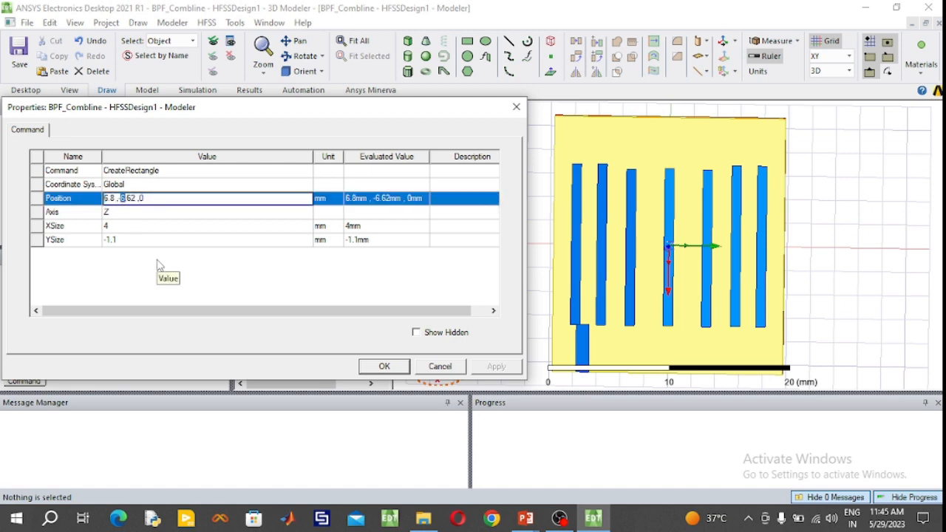
text(7.4)
click(402, 368)
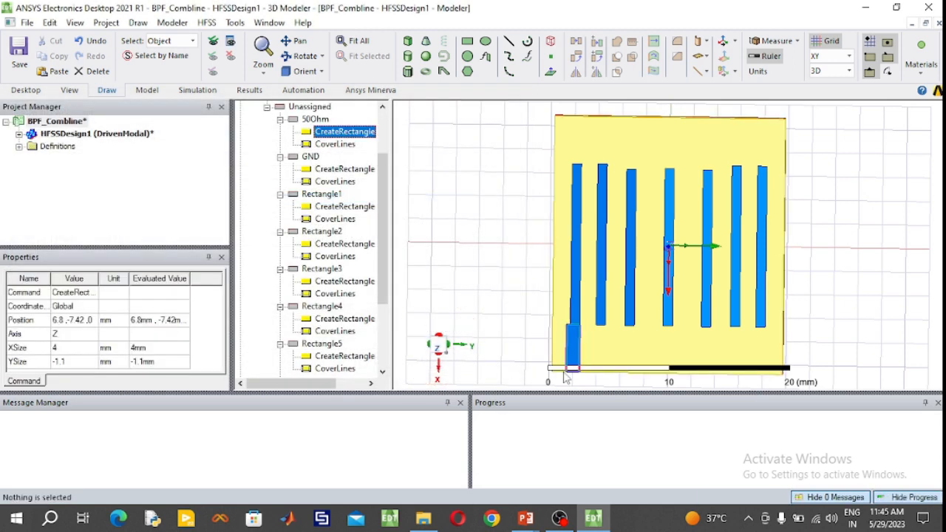
- Duplicate the 50Ohm rectangle by copying and pasting it
scroll(574, 352, up, 1)
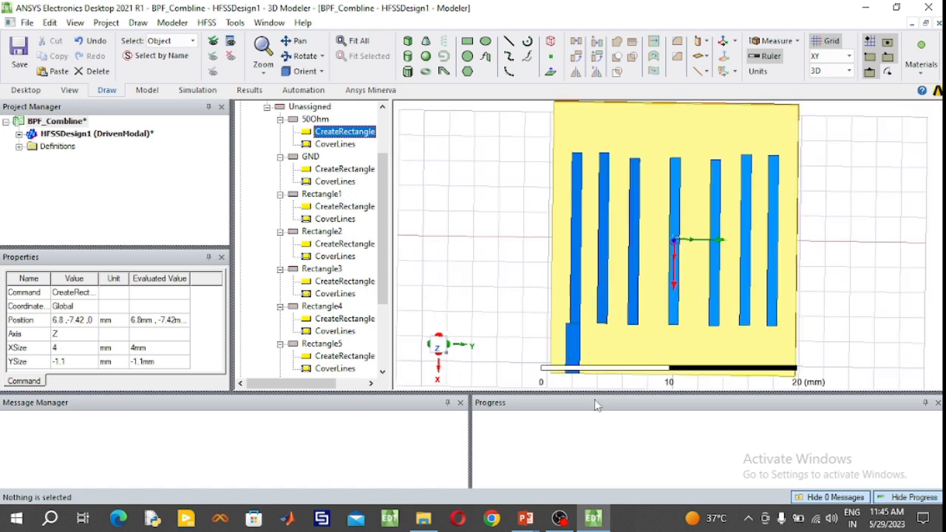
click(318, 119)
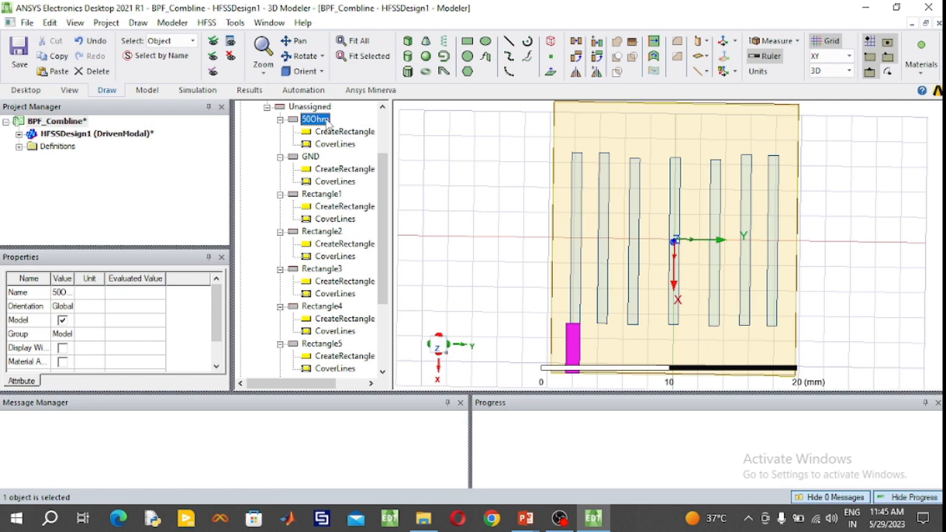
key(ctrl+c)
key(ctrl+v)
- Set the 50Ohm copy's Y position to 7.42 mm and its YSize to 1.1 mm
double_click(351, 168)
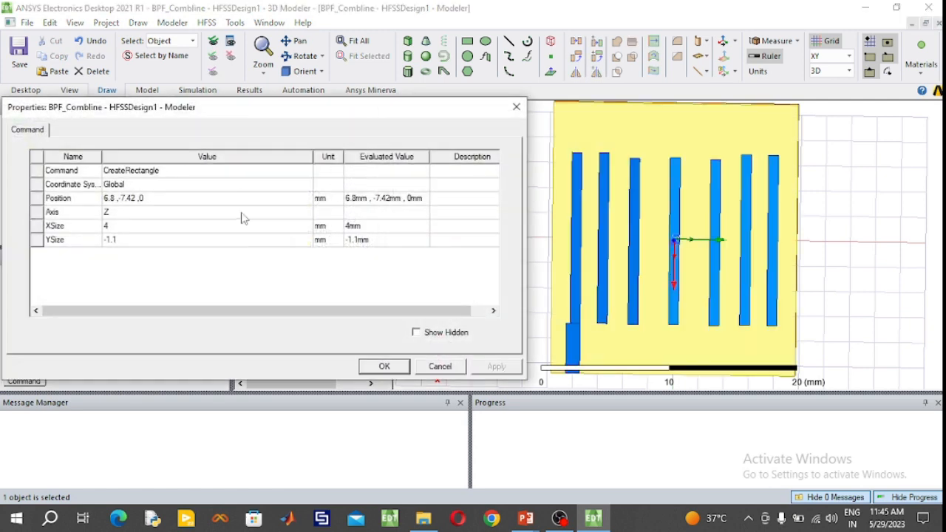
click(124, 201)
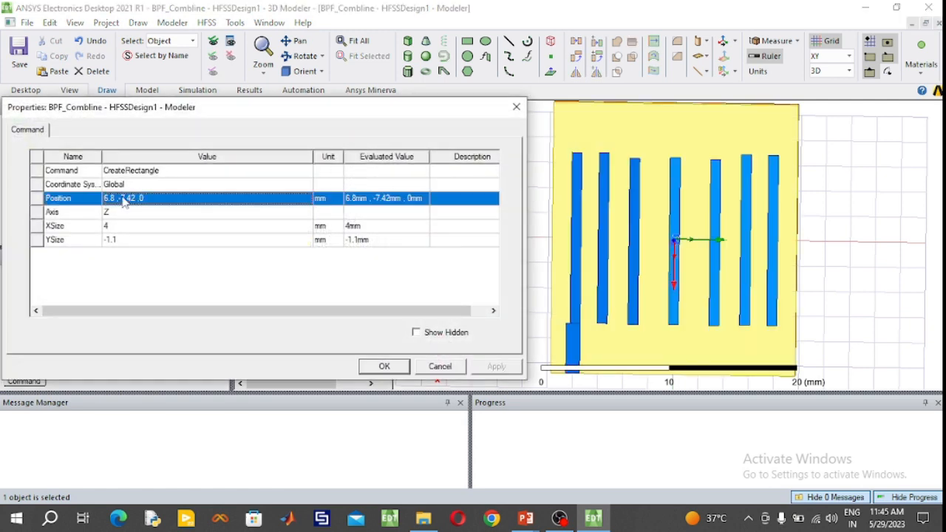
click(124, 201)
key(BackSpace)
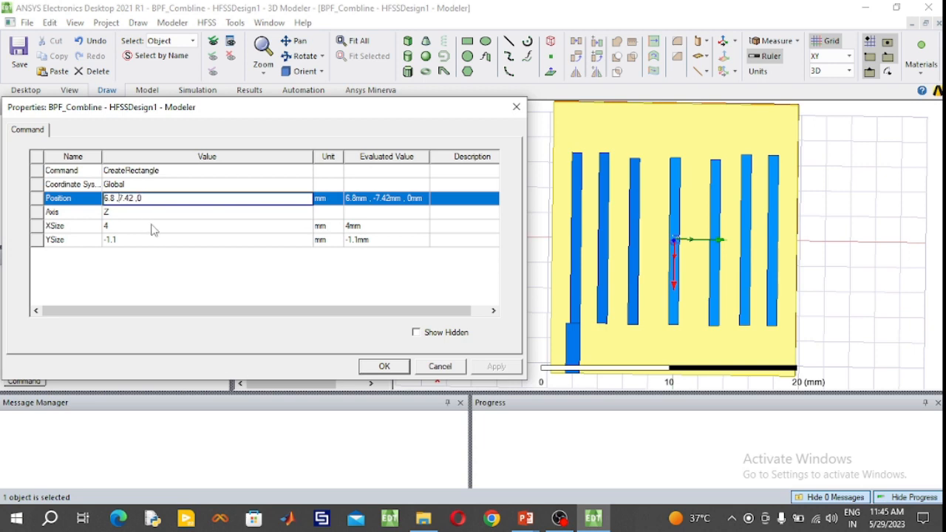
click(108, 241)
key(BackSpace)
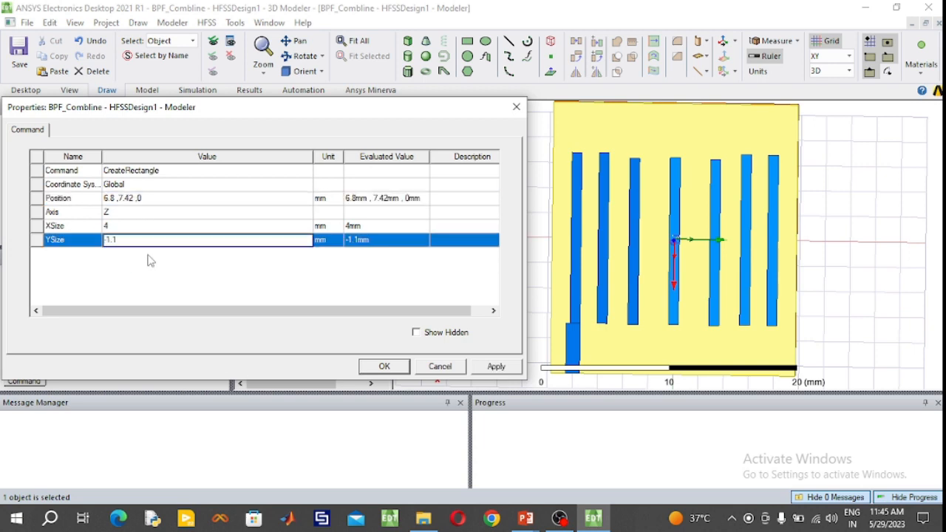
click(377, 365)
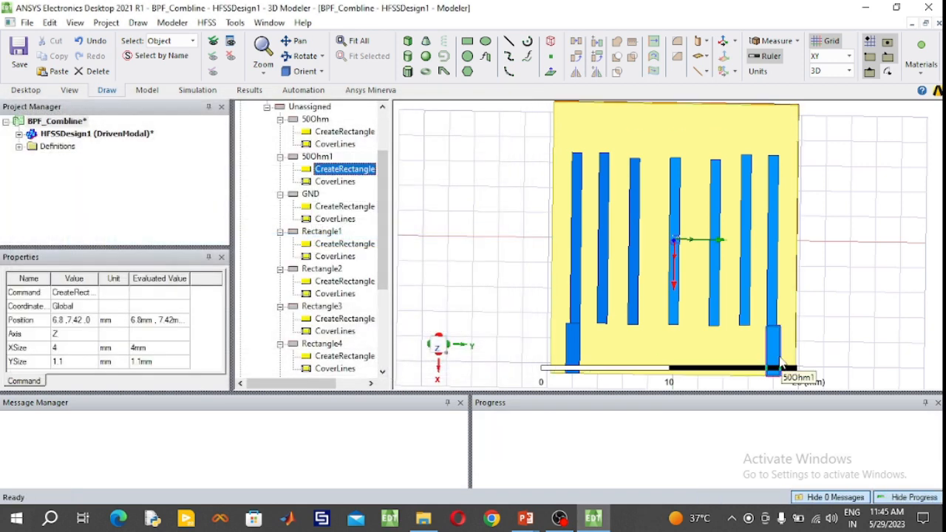
- Unite the outermost negative-Y resonator strip with the 50Ohm feed rectangle at its end
scroll(782, 362, up, 1)
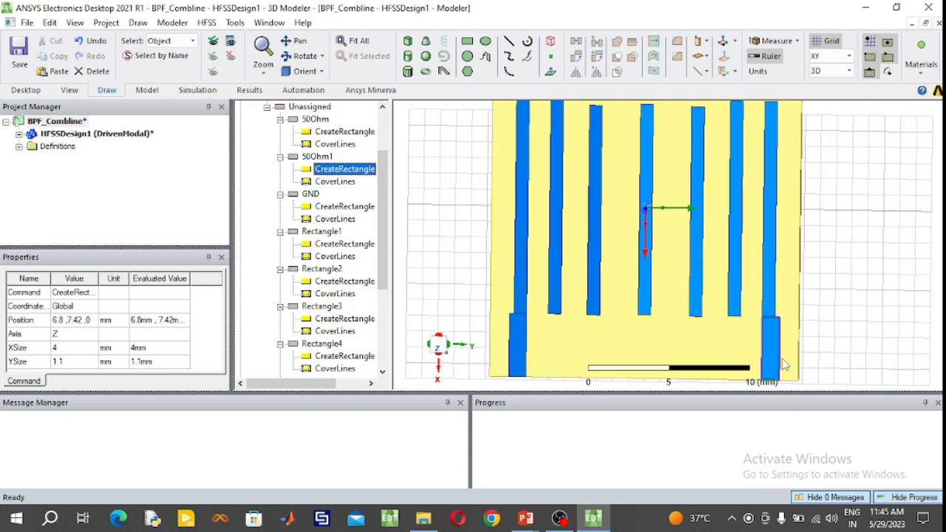
scroll(783, 362, down, 1)
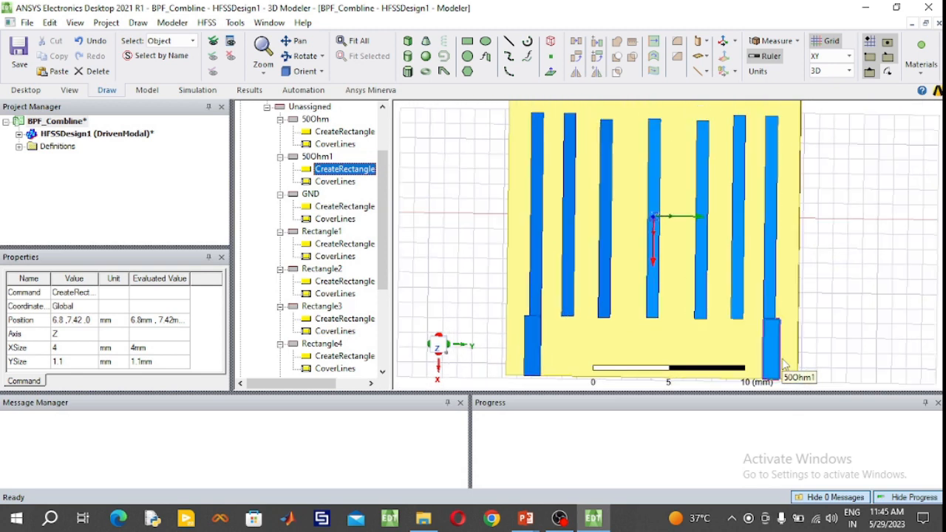
click(539, 299)
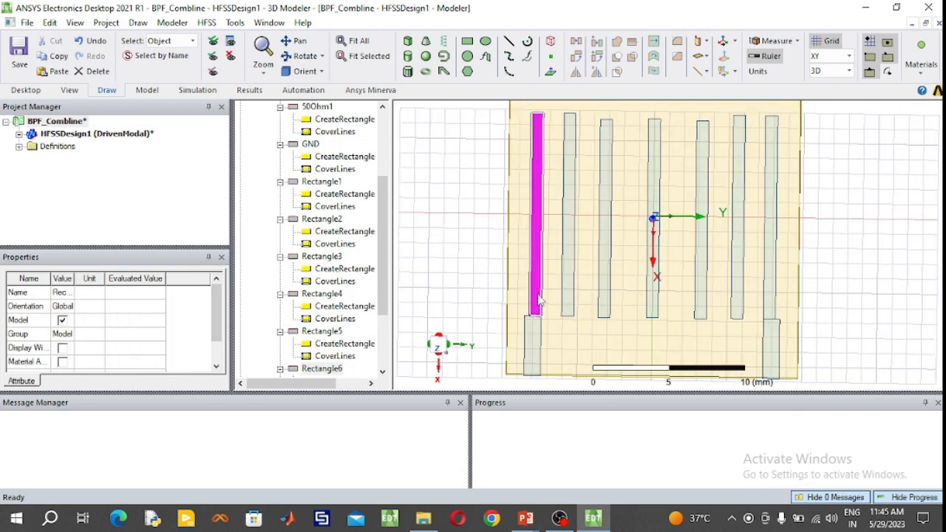
click(536, 353)
ctrl+click(535, 299)
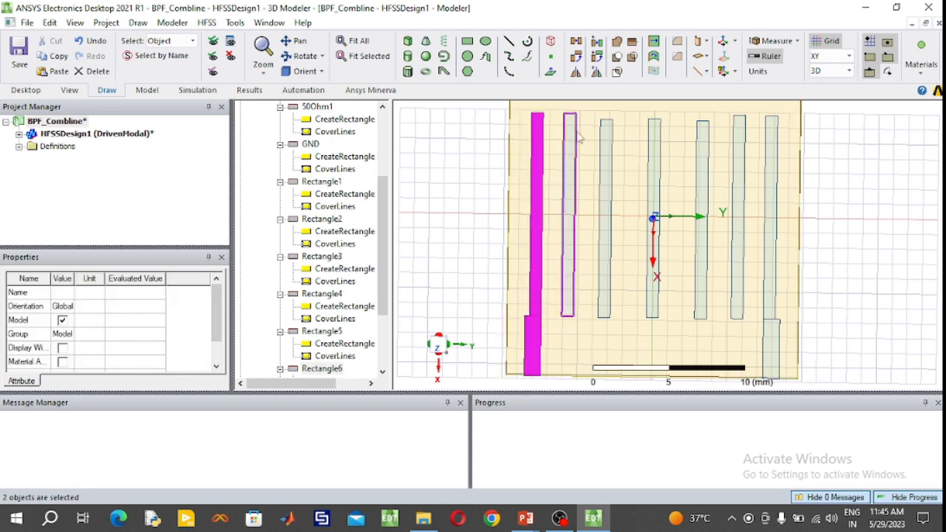
click(618, 43)
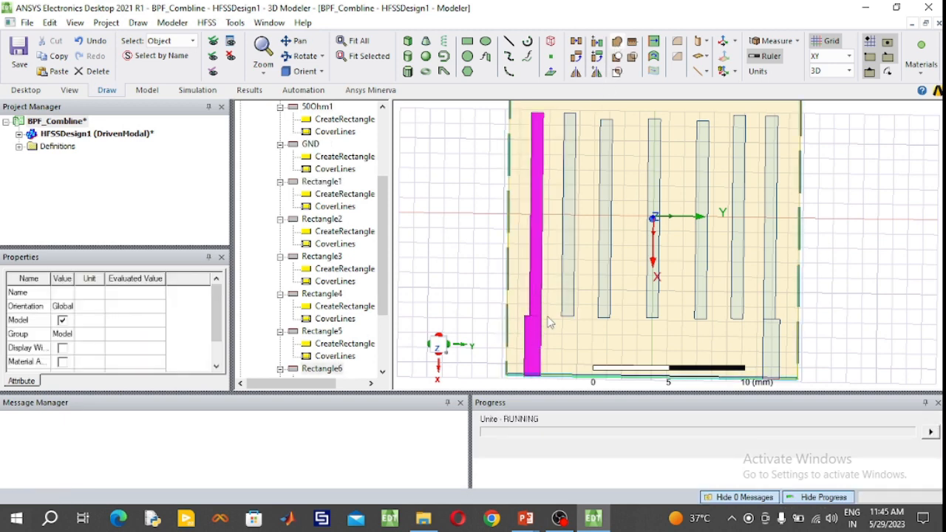
- Unite the 50Ohm1 feed rectangle with the outermost positive-Y resonator strip, Rectangle7
click(772, 351)
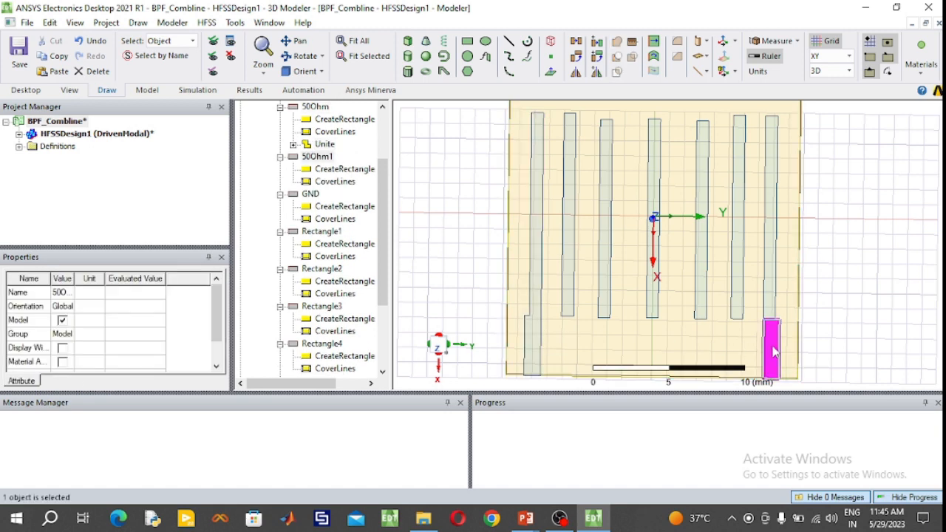
ctrl+click(772, 295)
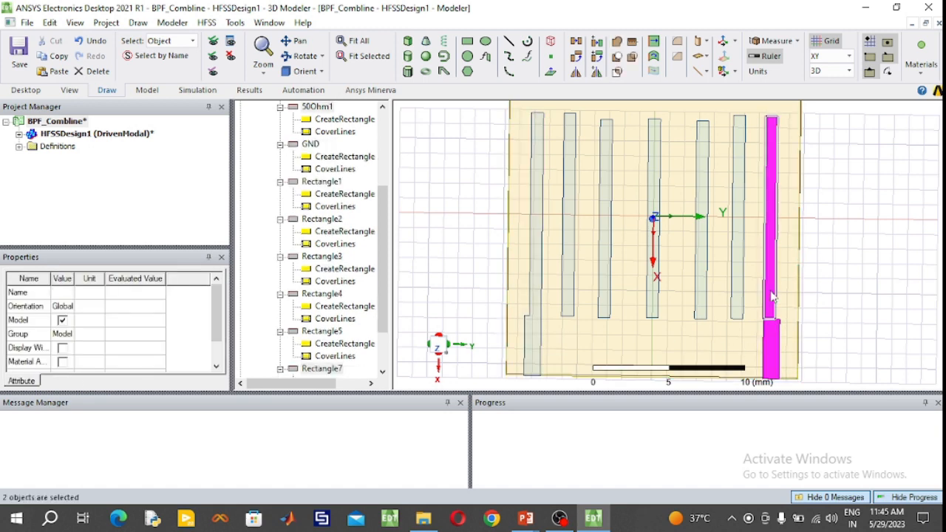
click(619, 43)
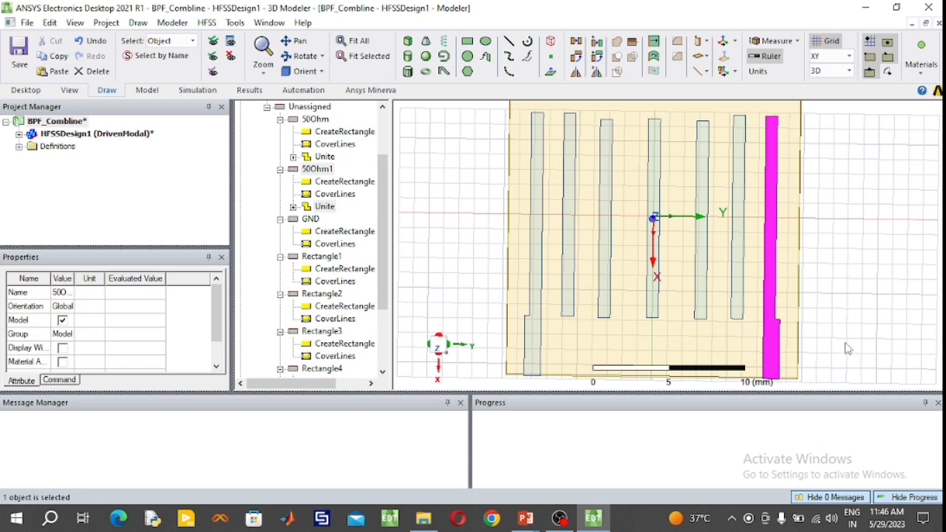
- Switch to the PowerPoint slide, examine the via-hole grounding positions in the filter layout figure, and return to HFSS
click(528, 521)
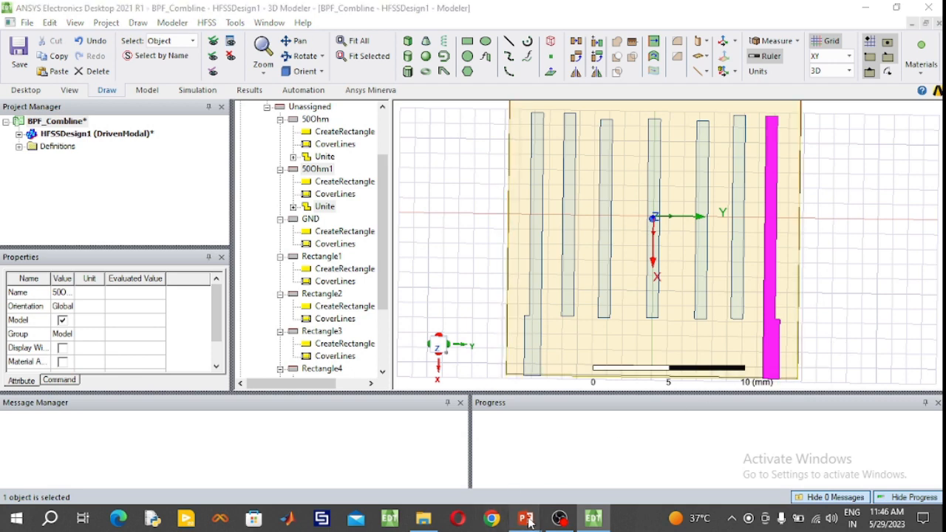
click(581, 461)
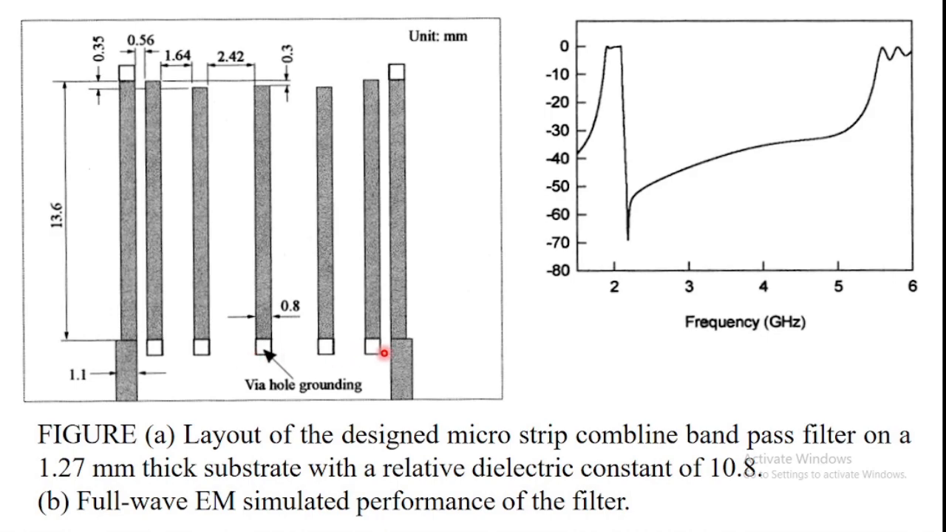
key(super)
click(596, 519)
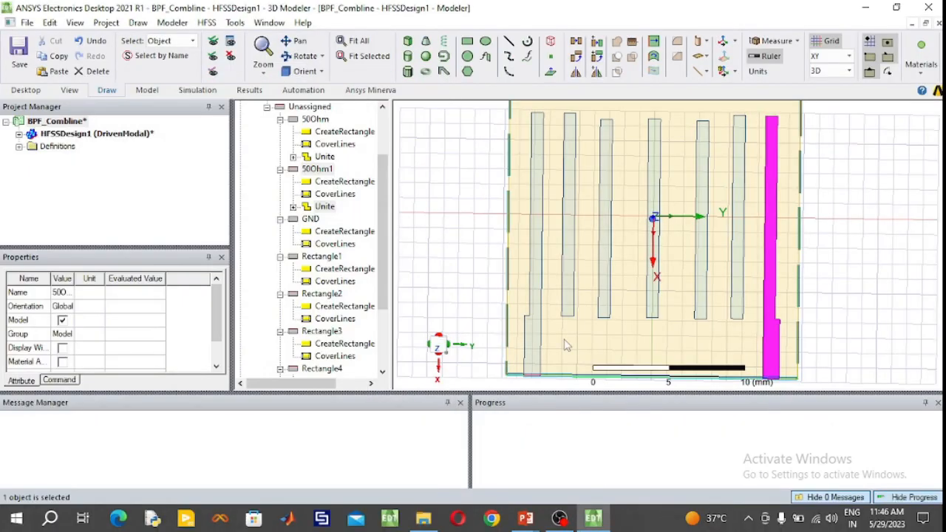
- Draw a small cylinder about 1.9 mm high near the negative-X end of the outermost negative-Y strip
scroll(542, 117, up, 2)
scroll(543, 117, up, 4)
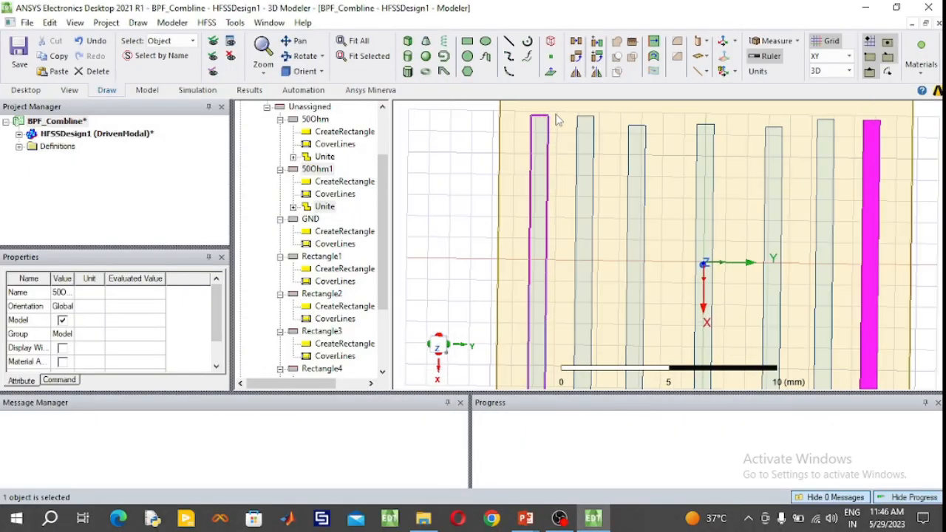
scroll(560, 117, up, 2)
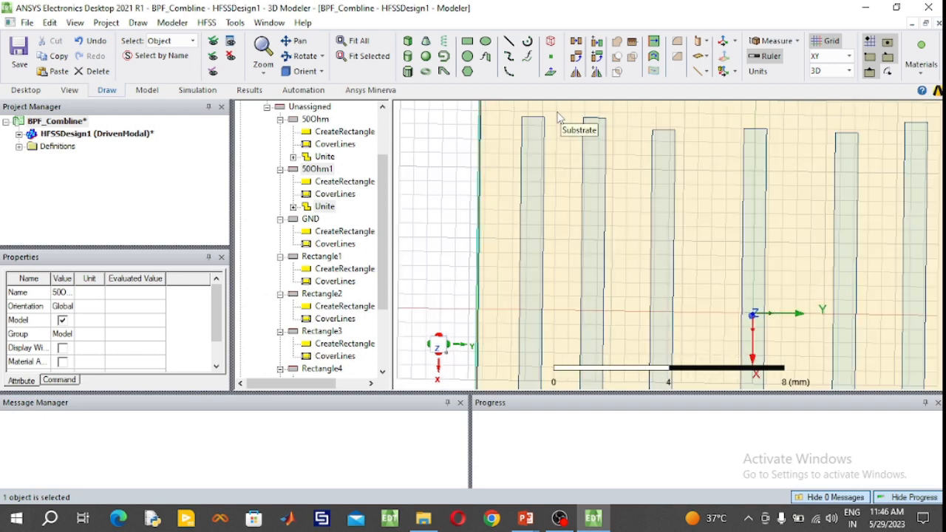
scroll(559, 124, up, 4)
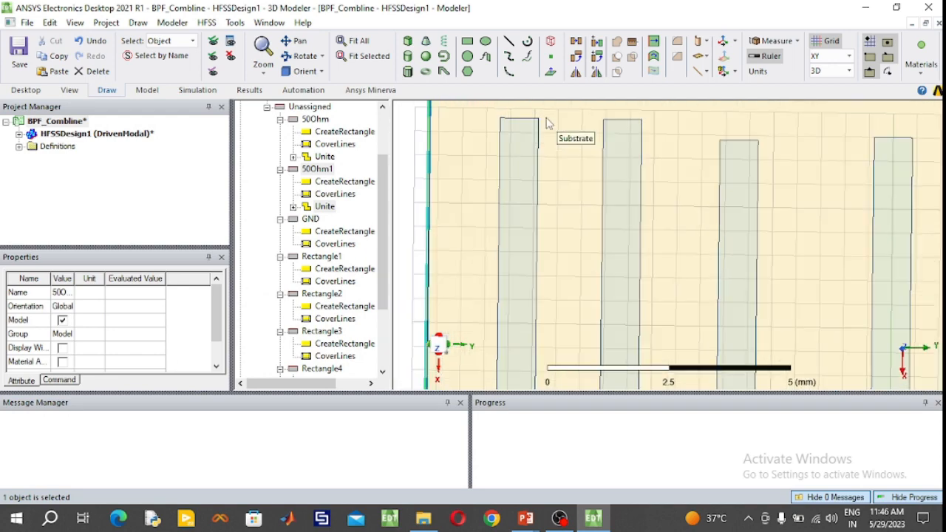
scroll(546, 122, up, 3)
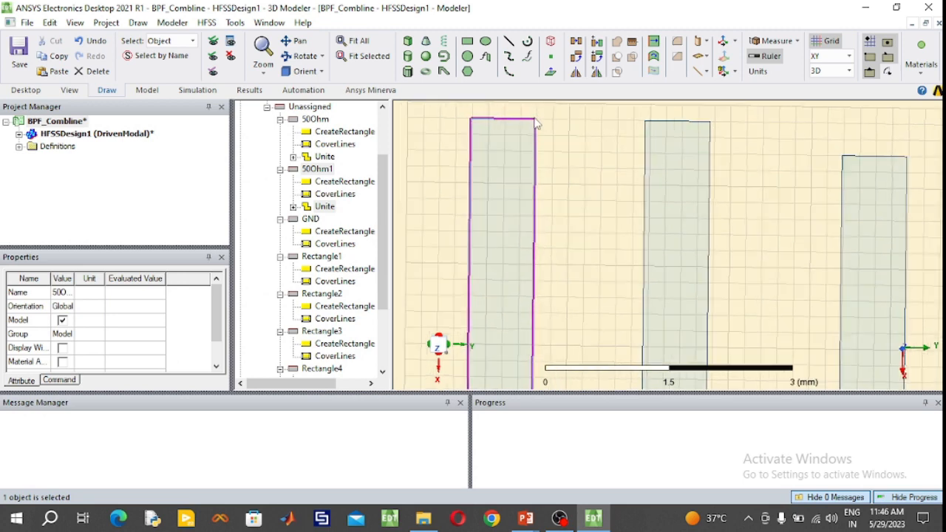
scroll(515, 128, up, 3)
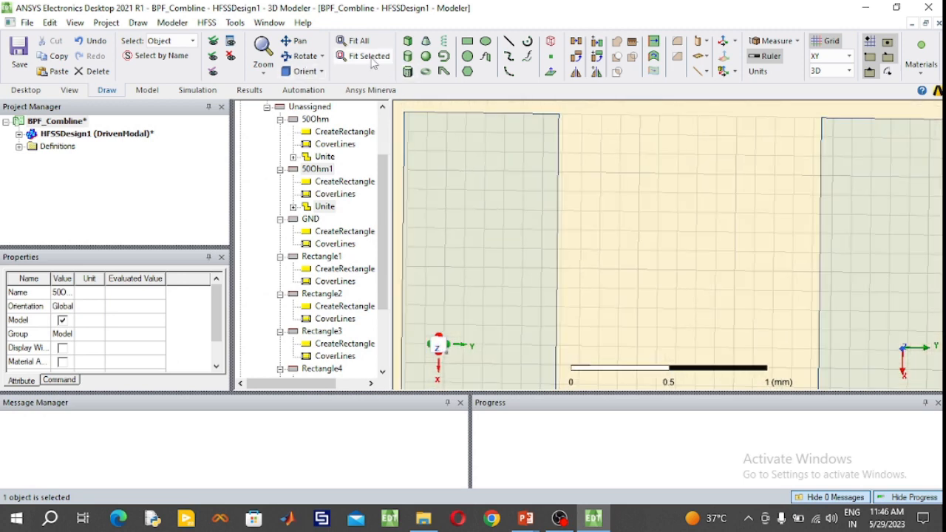
click(411, 58)
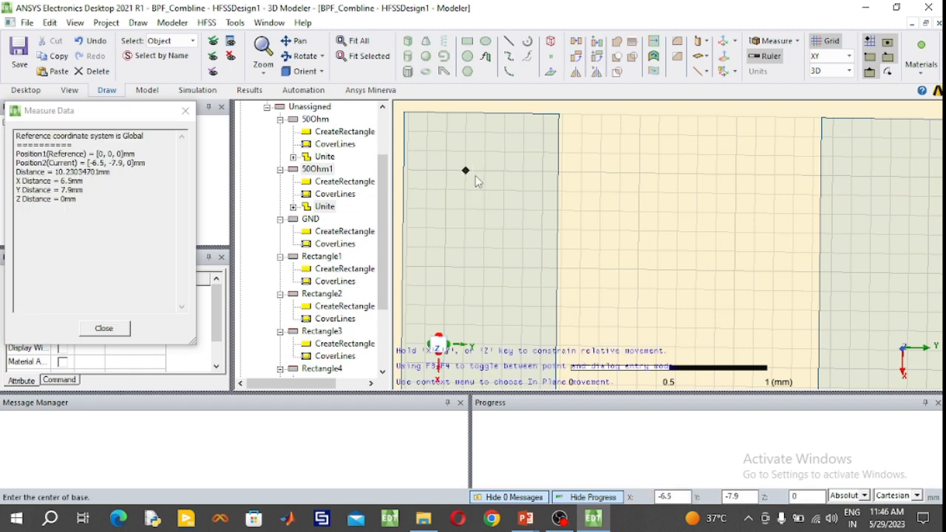
click(484, 170)
click(481, 190)
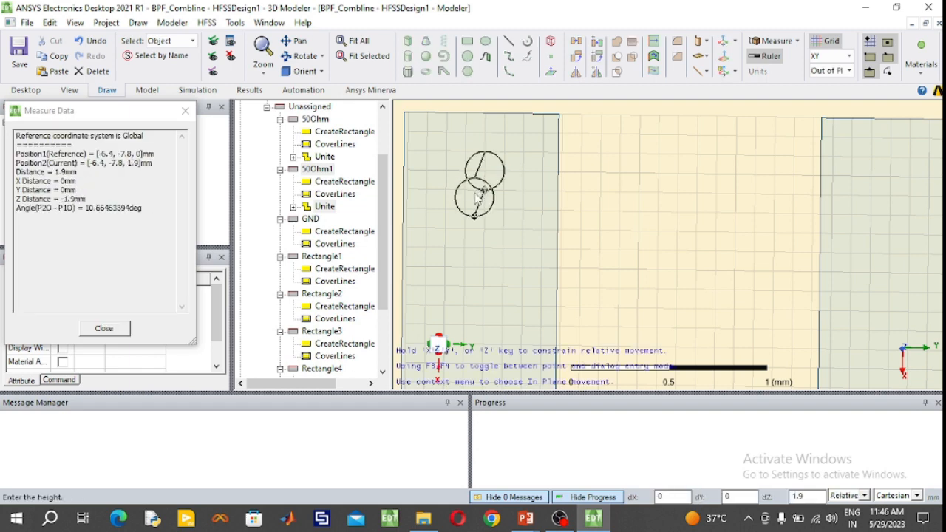
click(478, 201)
- Rename the newly drawn cylinder as ViaHG
scroll(346, 164, up, 1)
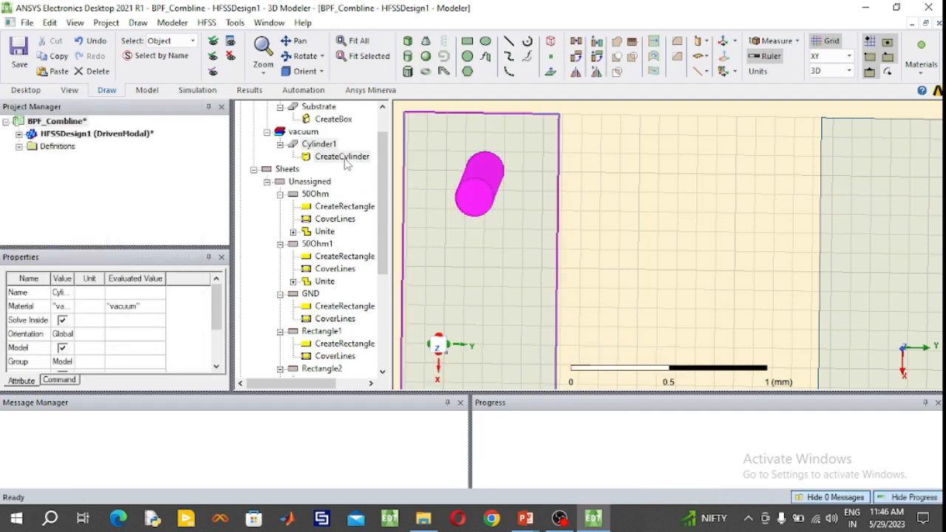
double_click(325, 142)
click(163, 171)
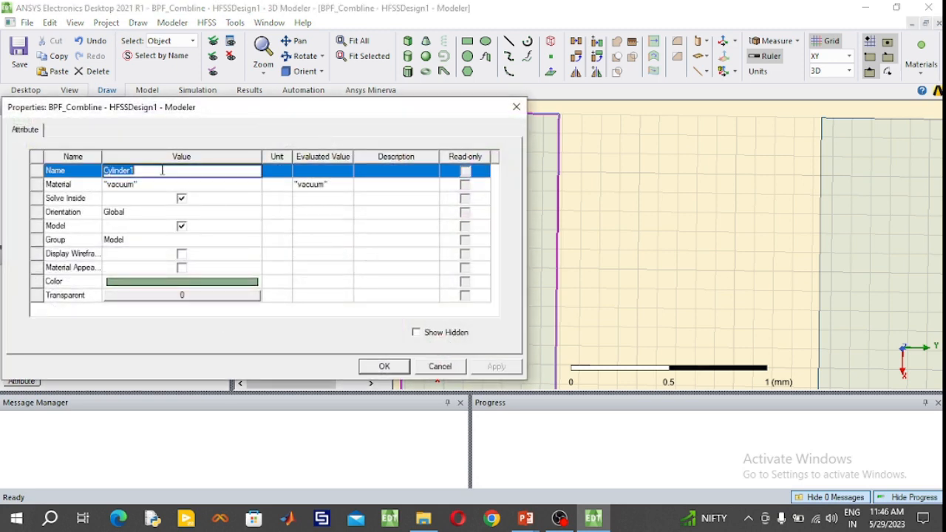
text(ViaHG)
- Assign copper from the material library to the ViaHG cylinder
click(154, 184)
click(152, 185)
click(141, 195)
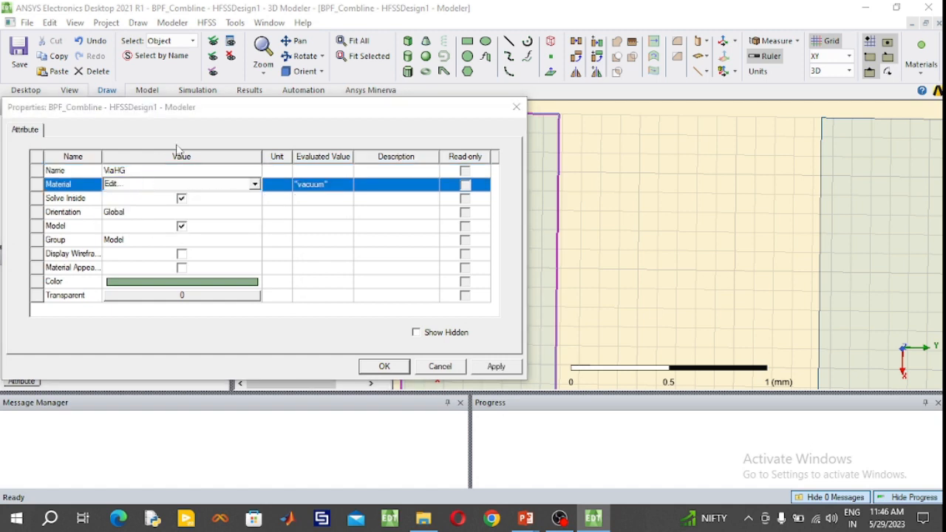
click(227, 143)
text(cop)
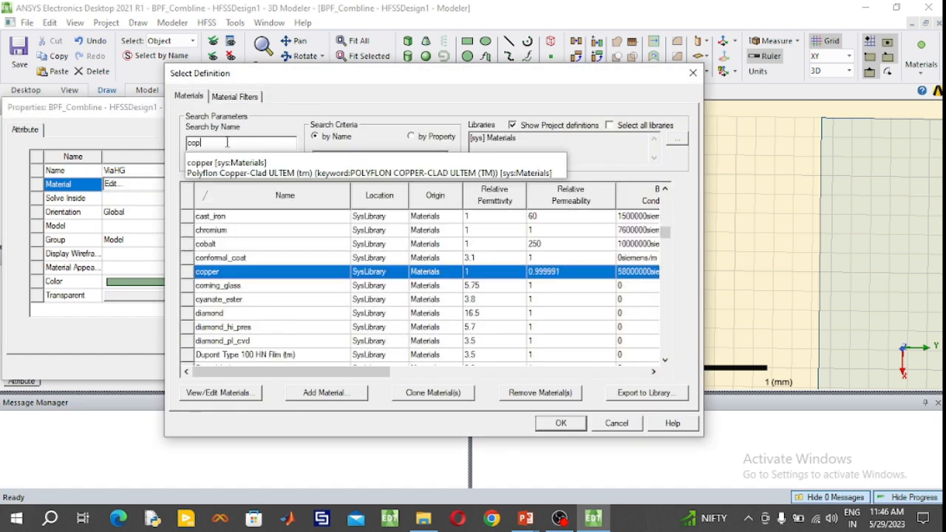
text(e)
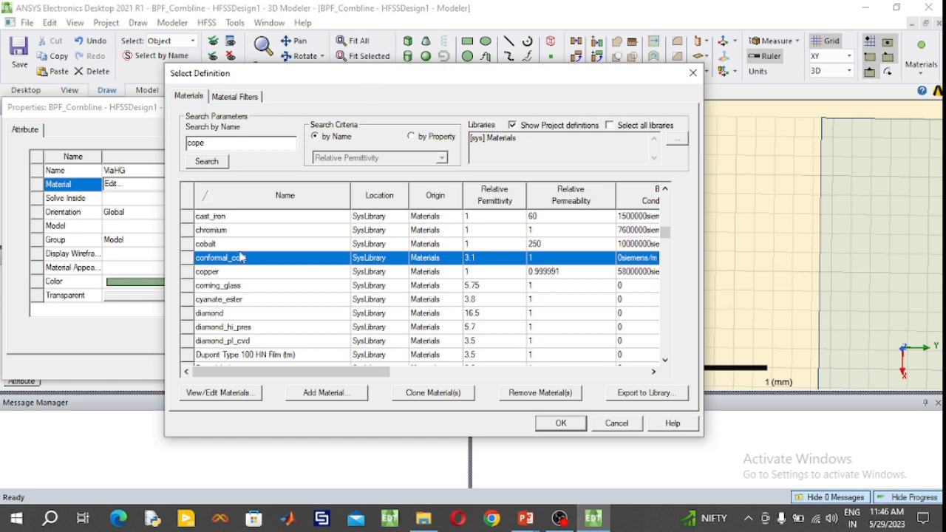
click(216, 272)
click(560, 423)
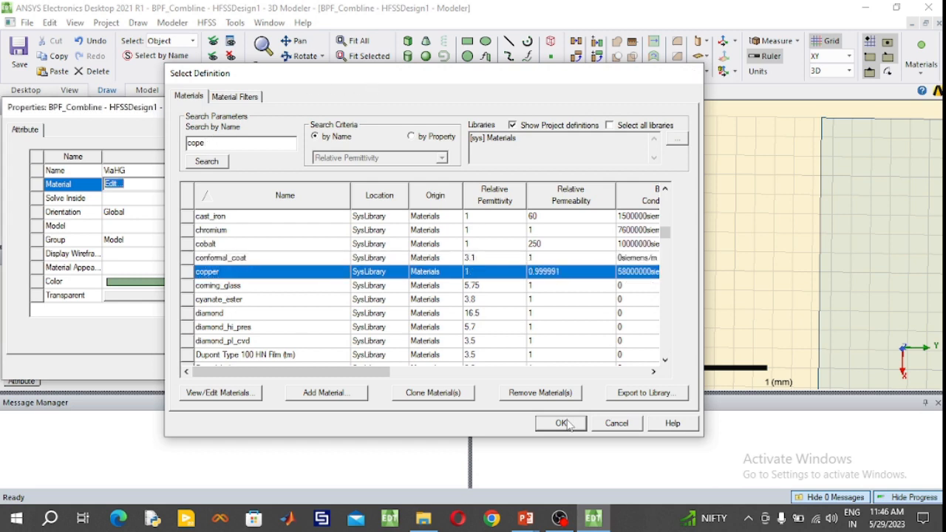
- Set the ViaHG cylinder's colour to light cyan from the basic colours
click(247, 283)
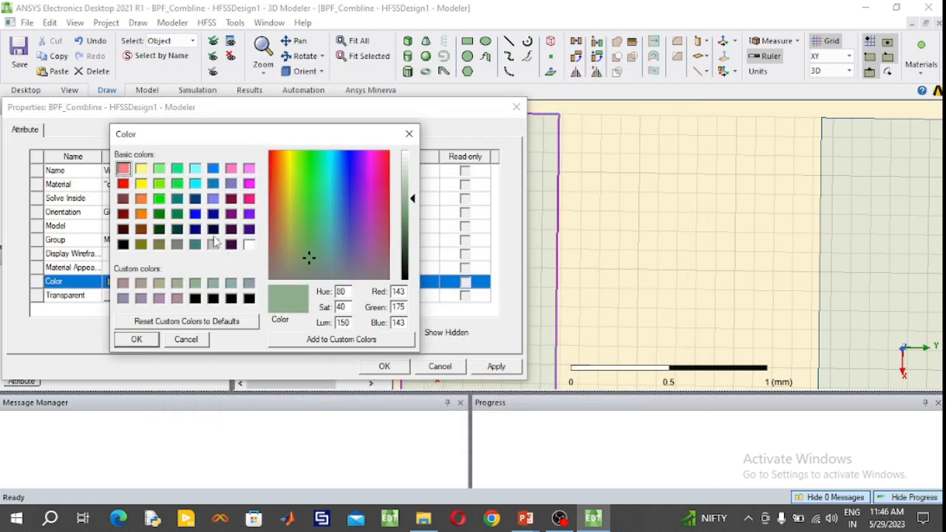
click(193, 170)
click(130, 339)
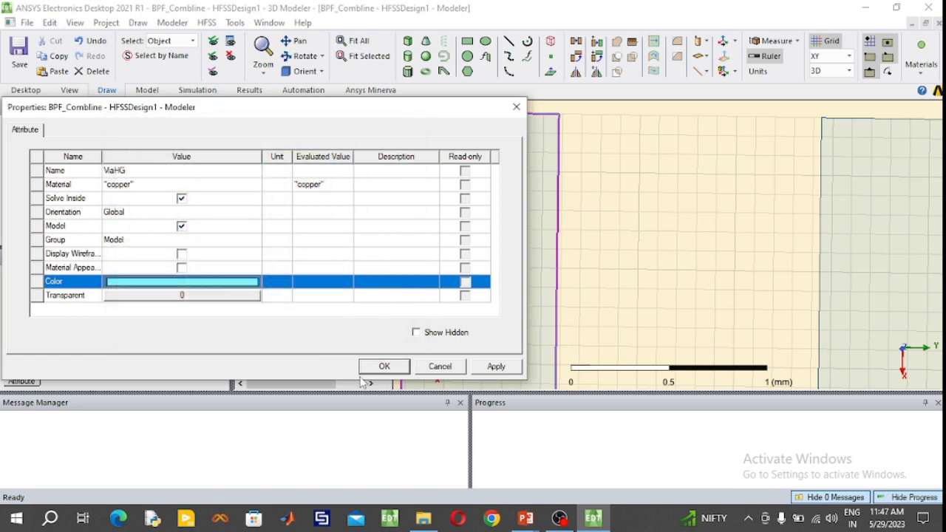
- Confirm the light cyan colour for the ViaHG cylinder
click(385, 367)
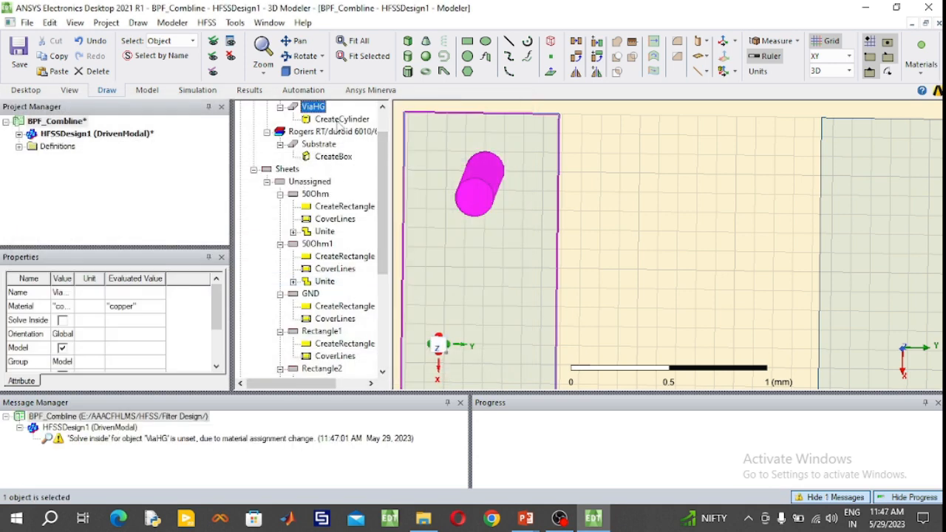
- Try setting the ViaHG cylinder's centre position to -6.4, -7, 0 mm, radius to 0.2 mm and height to -1.27 mm
click(338, 122)
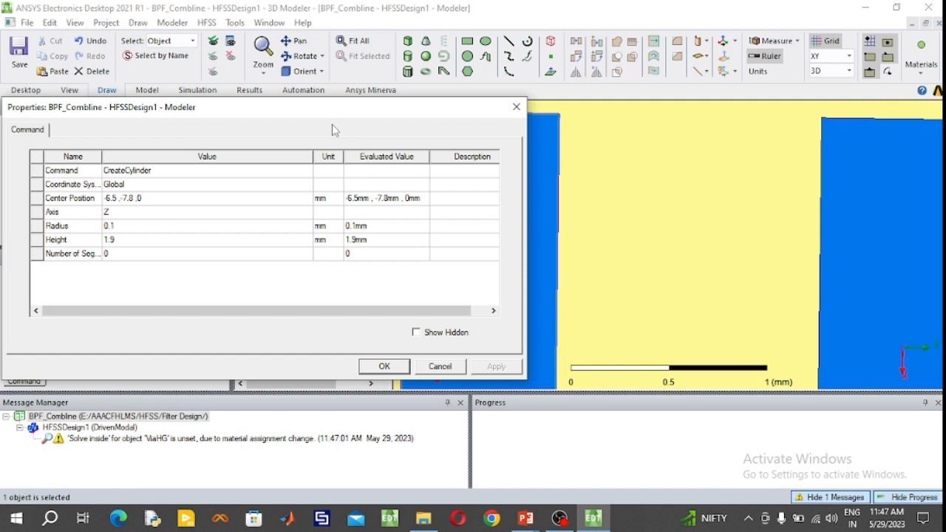
click(117, 201)
click(118, 200)
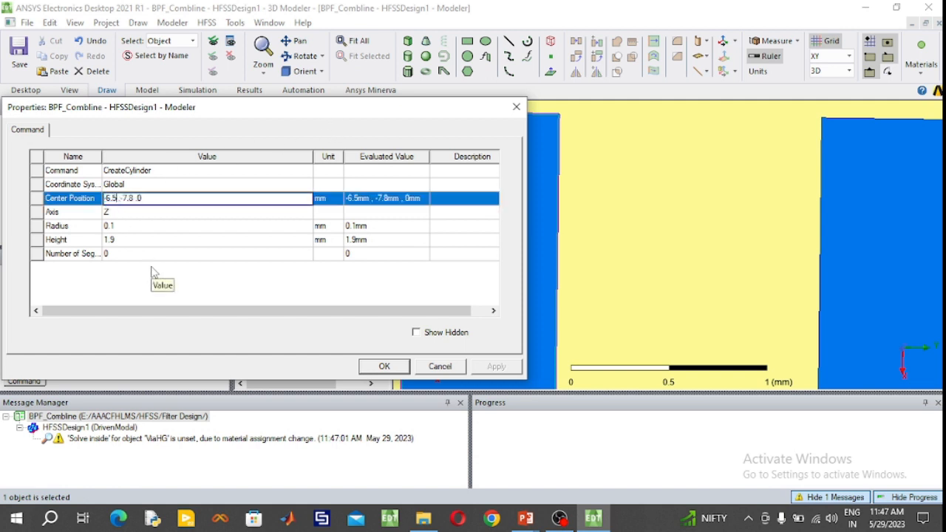
key(BackSpace)
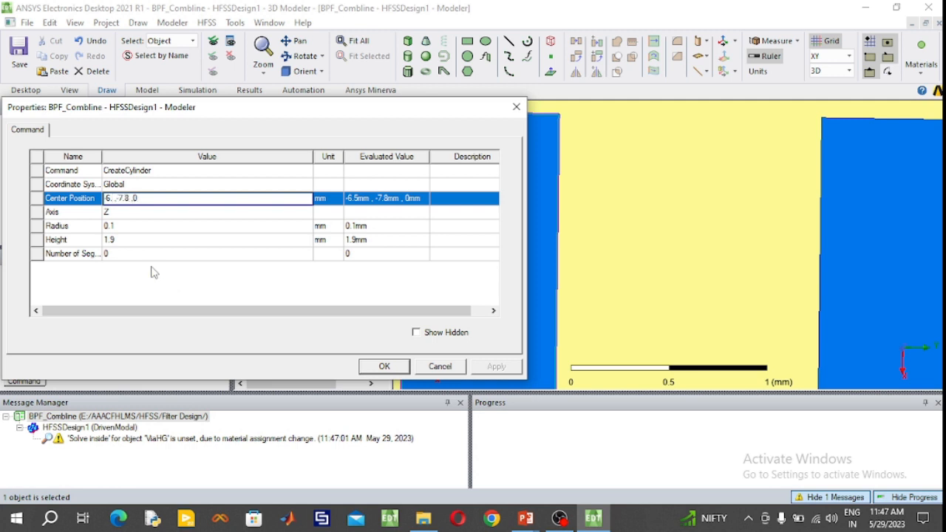
text(4)
click(128, 226)
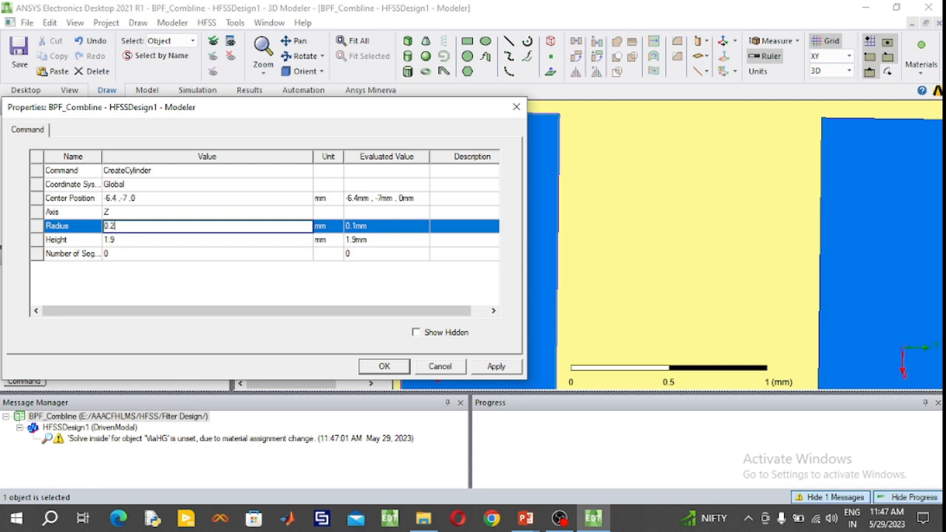
click(133, 241)
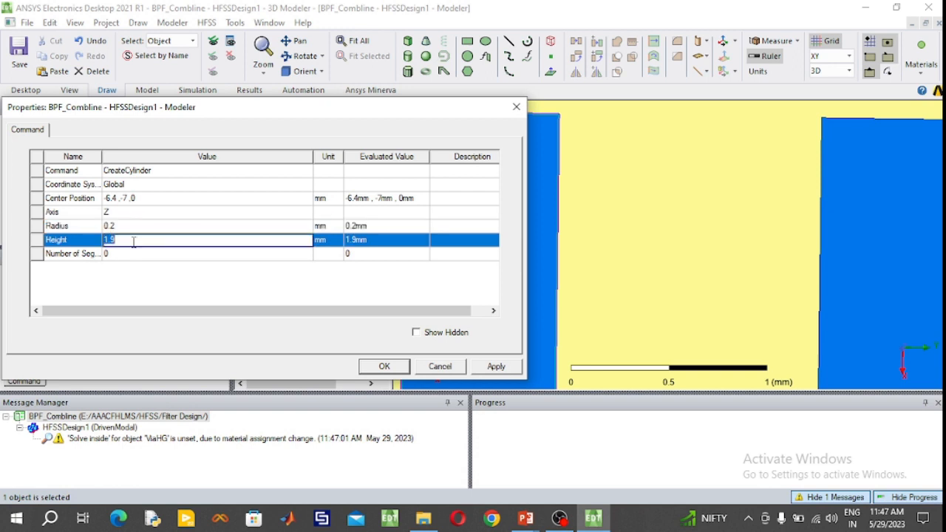
text(1)
click(399, 367)
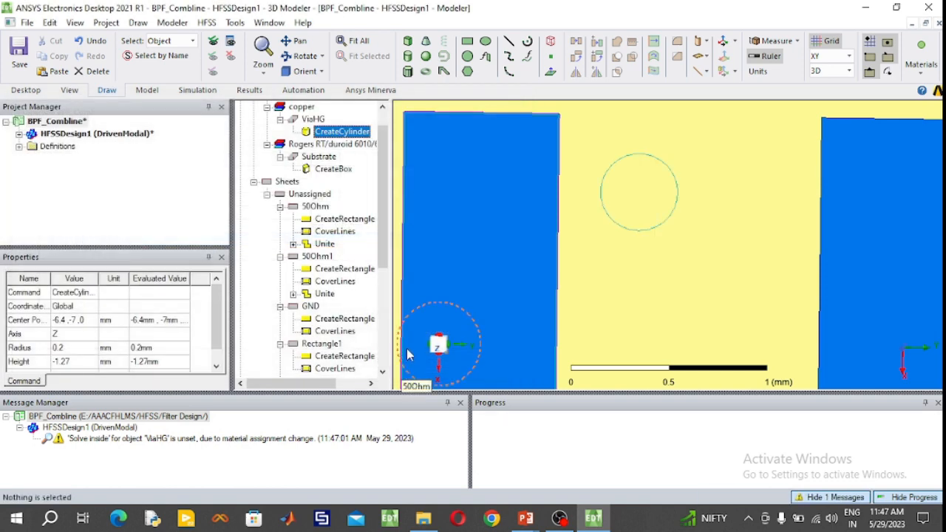
click(313, 120)
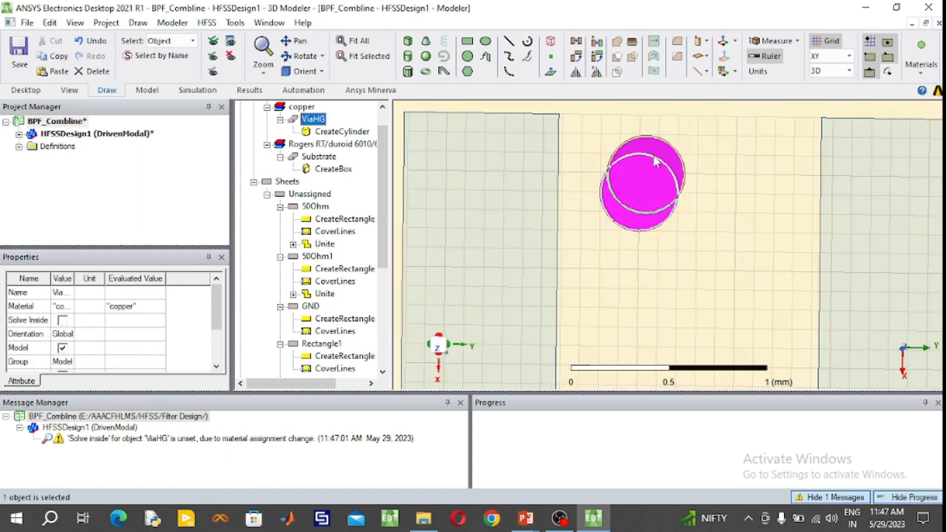
- Try moving the ViaHG cylinder's centre position to -6.4, -9, 0 mm and undo the cylinder's dimension edits
click(352, 131)
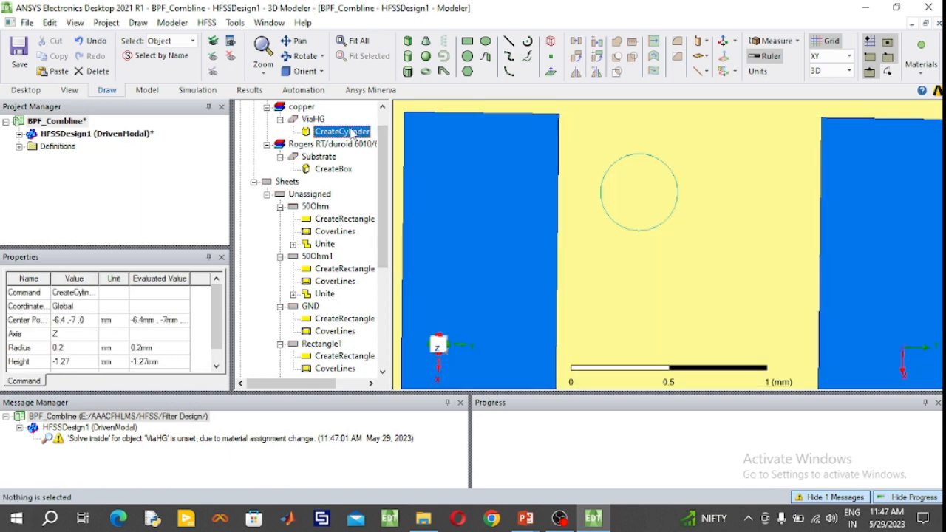
double_click(352, 132)
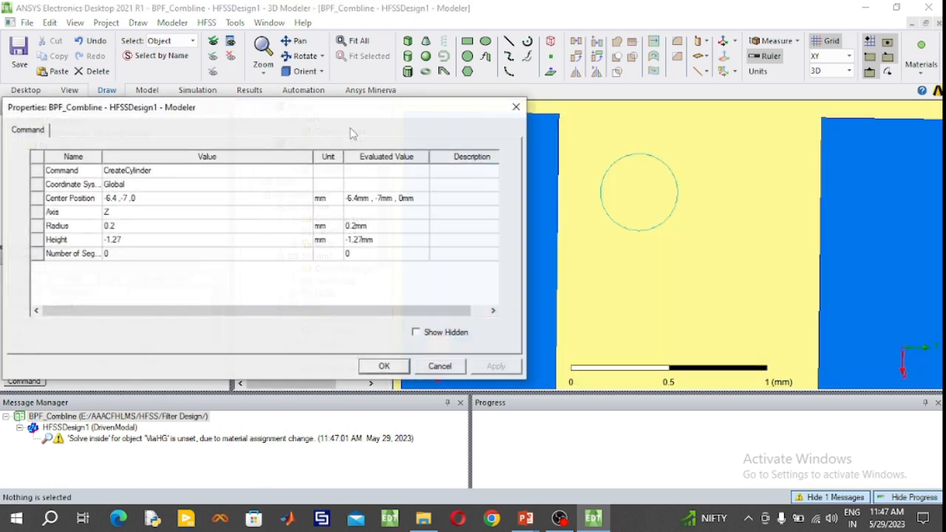
click(127, 199)
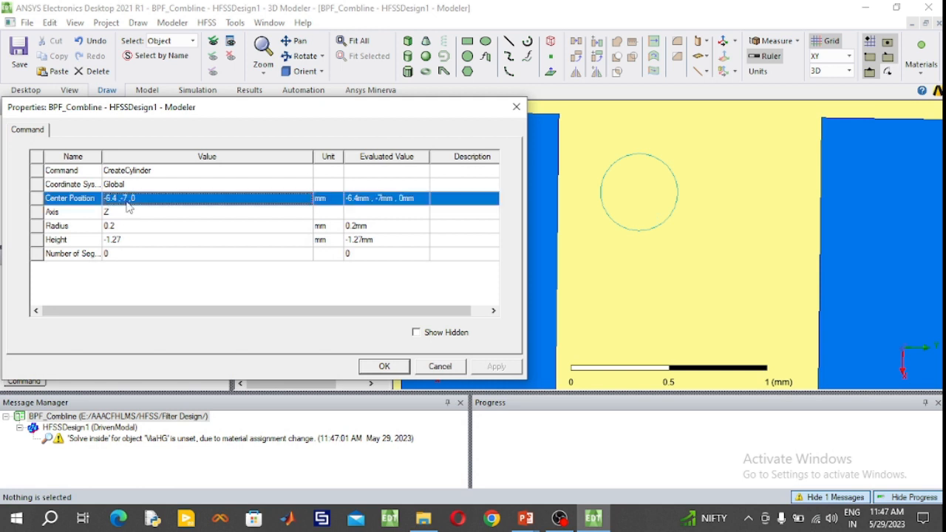
click(127, 200)
click(127, 199)
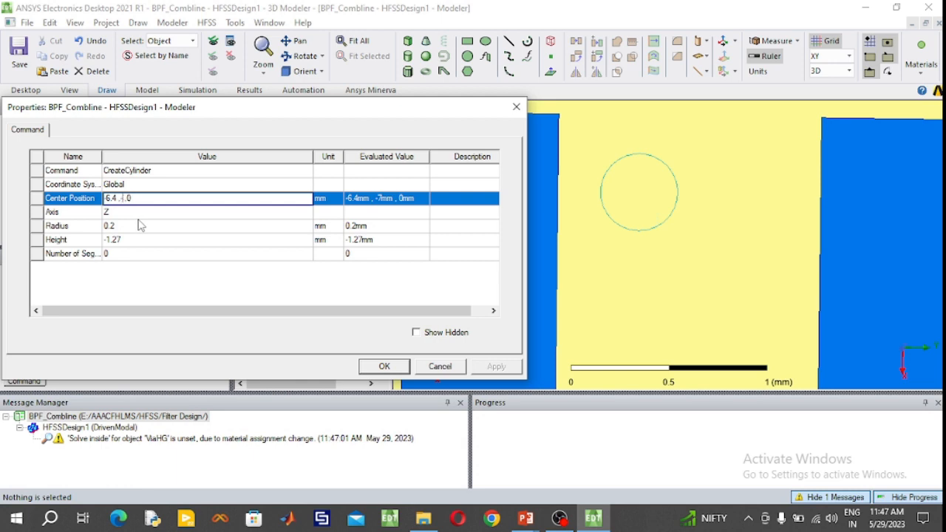
text(9)
click(382, 365)
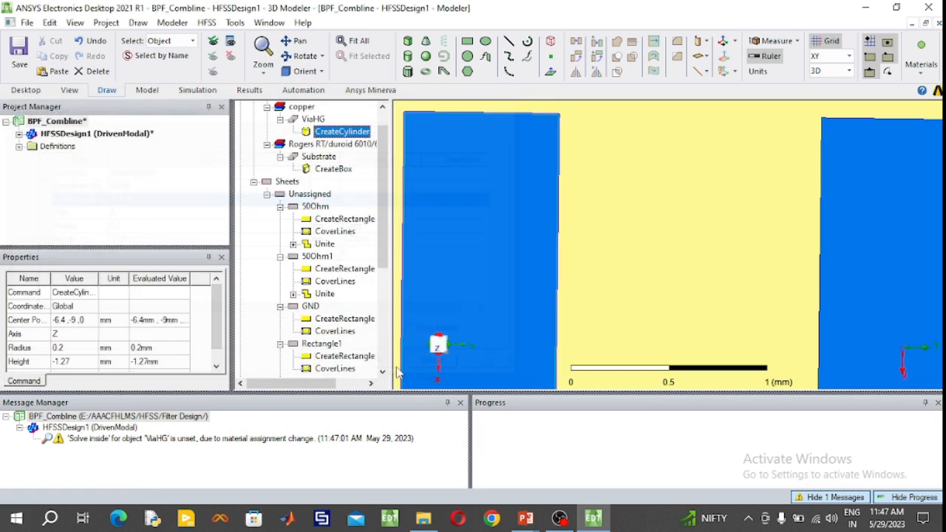
click(313, 120)
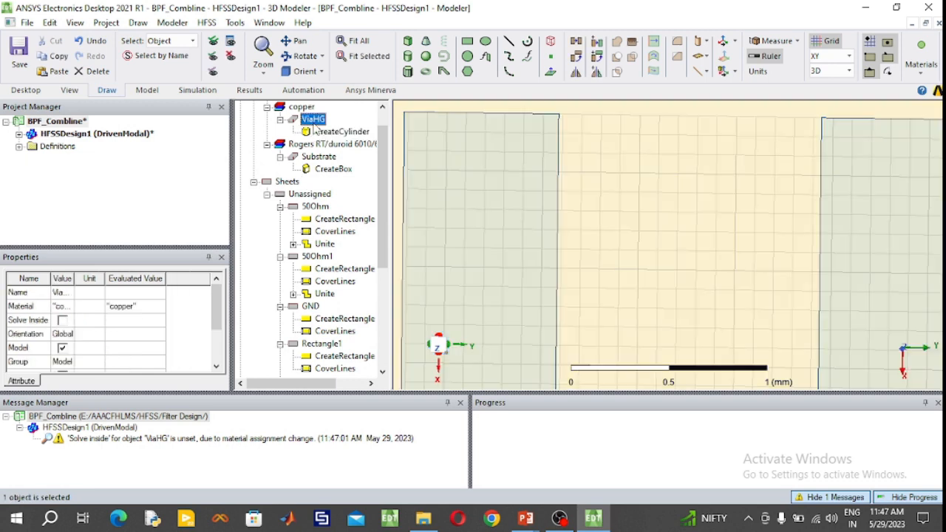
double_click(332, 132)
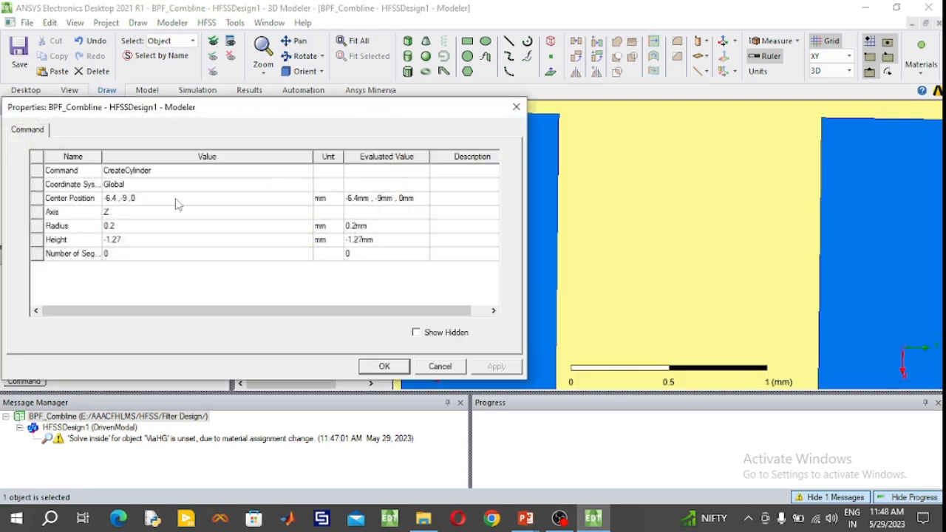
click(441, 366)
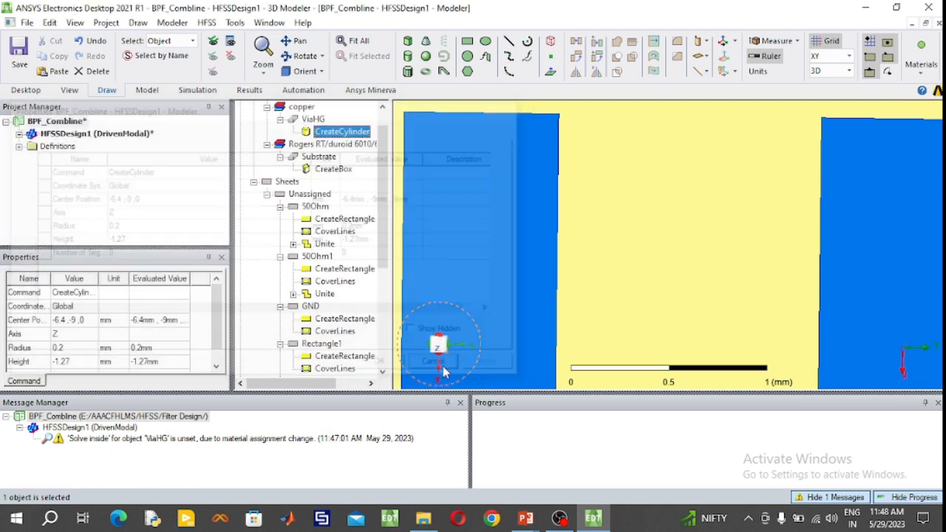
- Set the ViaHG cylinder's radius to 0.2 mm and its height to -1.27 mm, keeping its centre position
double_click(340, 133)
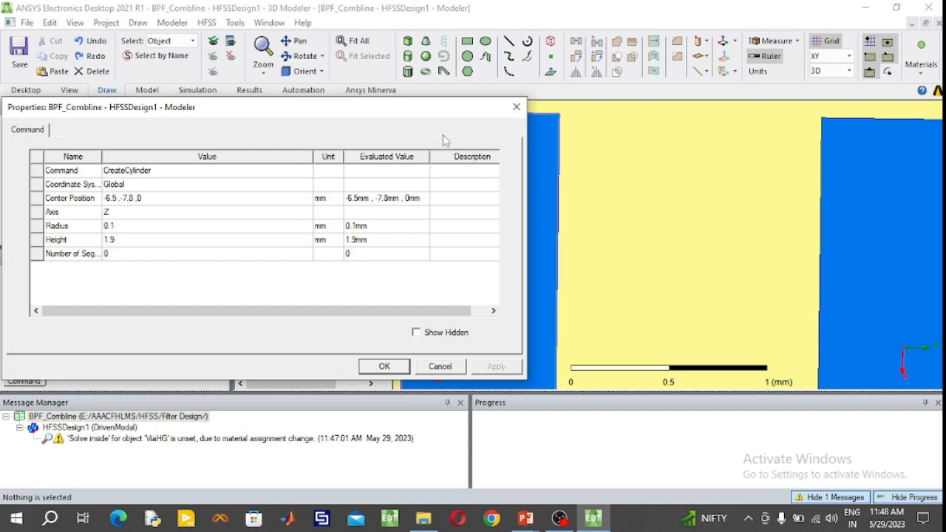
drag(423, 118, 454, 147)
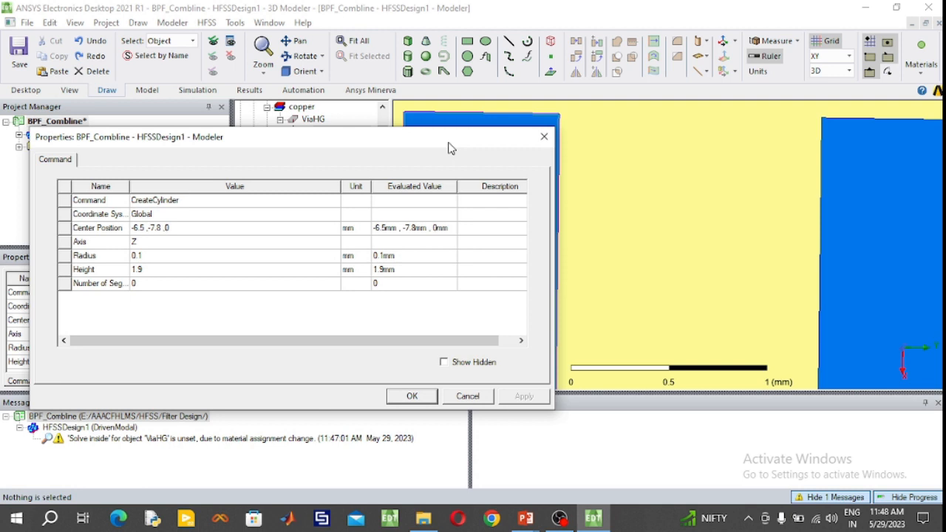
click(157, 255)
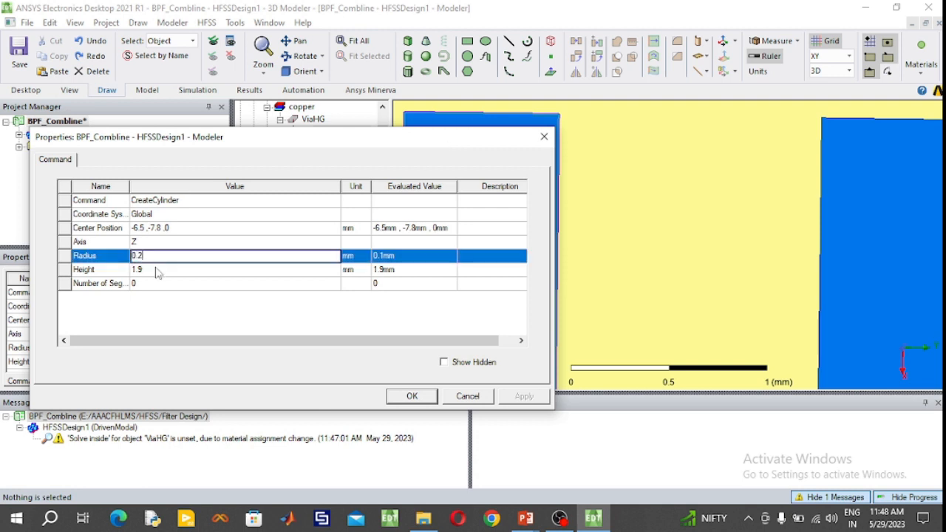
click(156, 270)
text(-1)
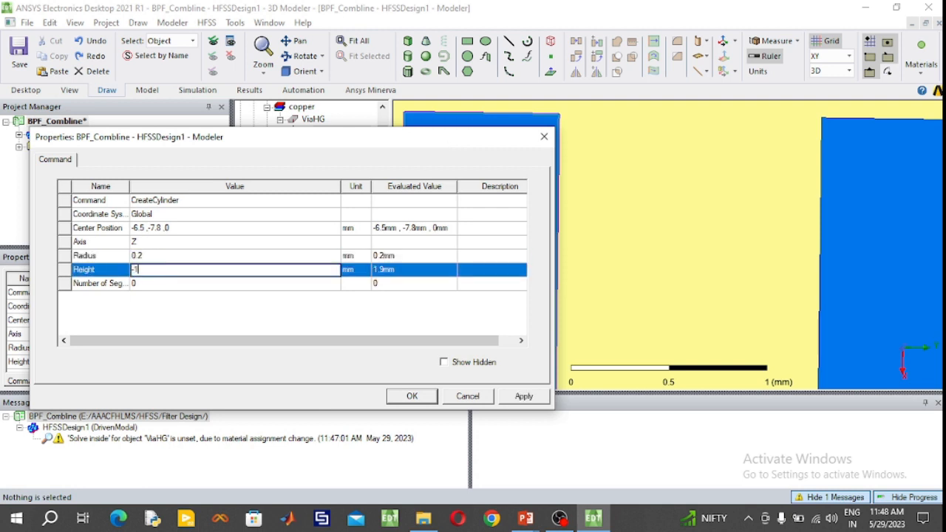
text(.27)
click(411, 396)
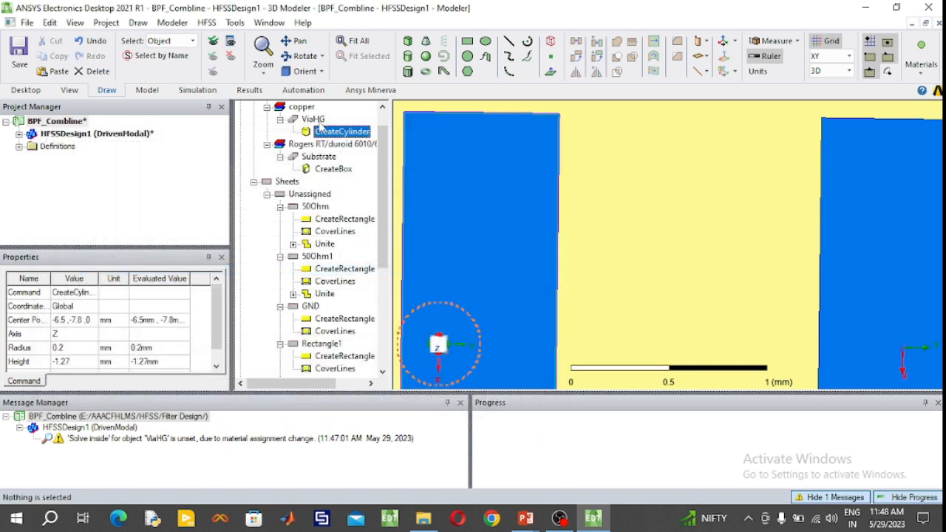
click(312, 119)
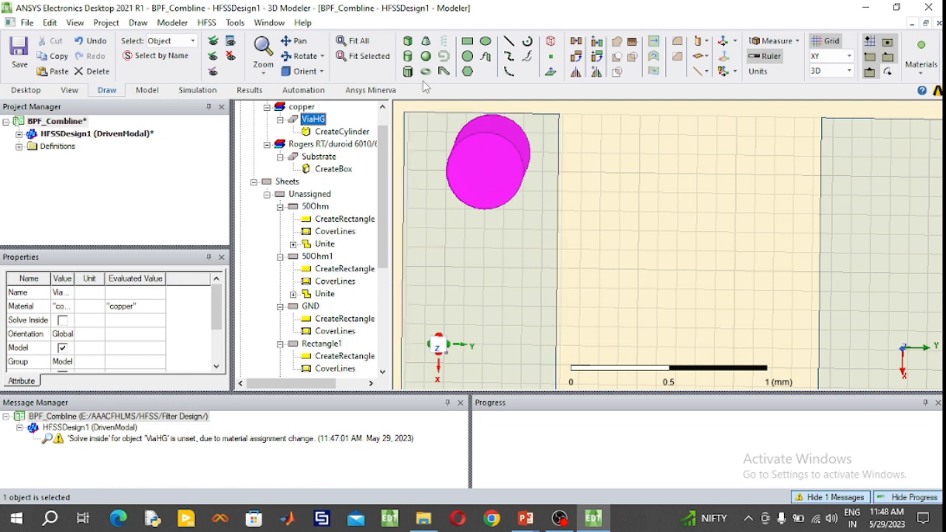
drag(404, 127, 528, 149)
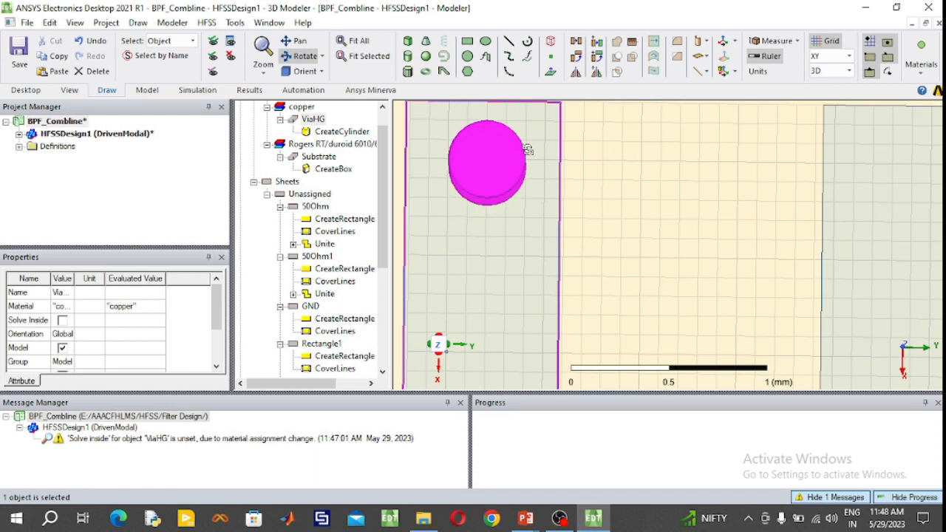
drag(528, 149, 528, 150)
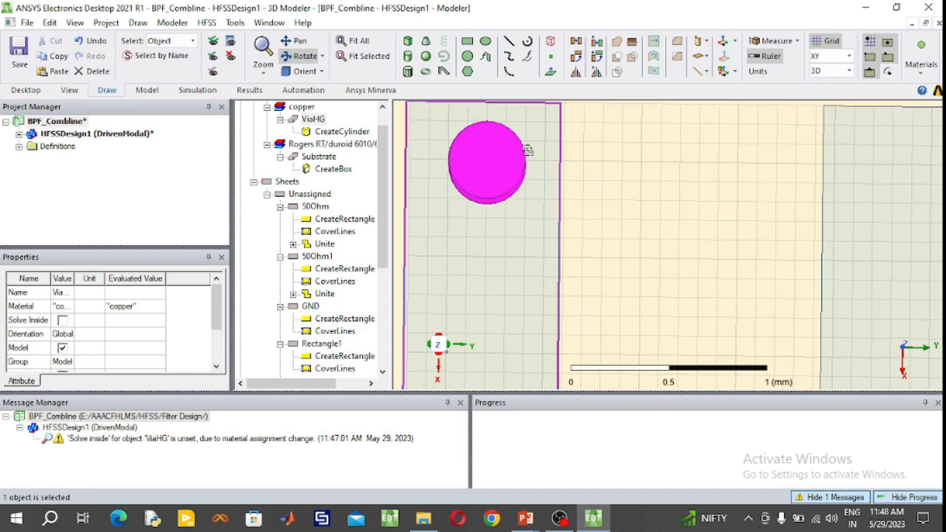
click(300, 56)
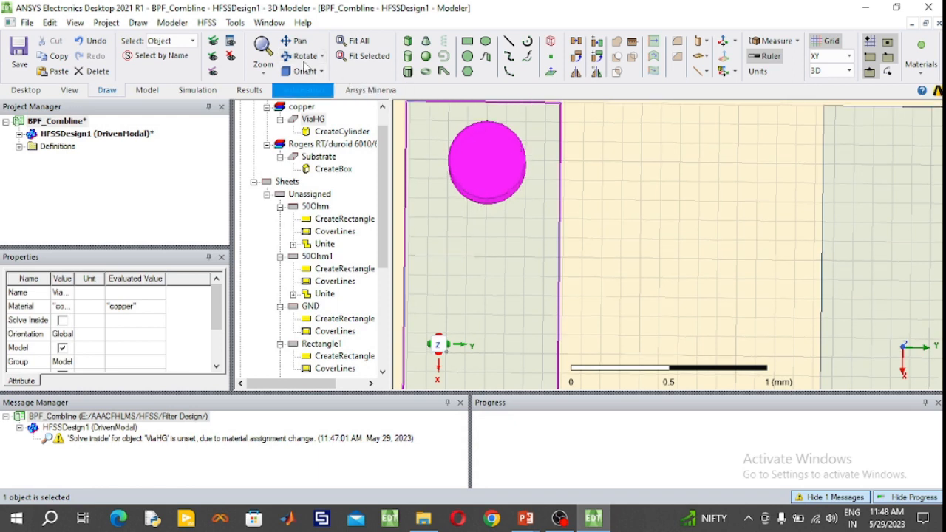
- Copy the ViaHG cylinder and paste a duplicate of it into the model
click(312, 119)
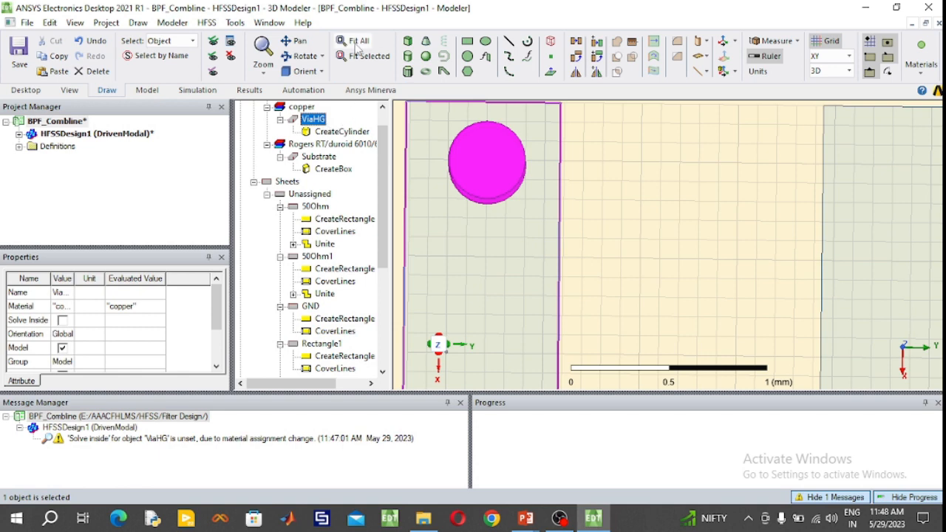
click(358, 41)
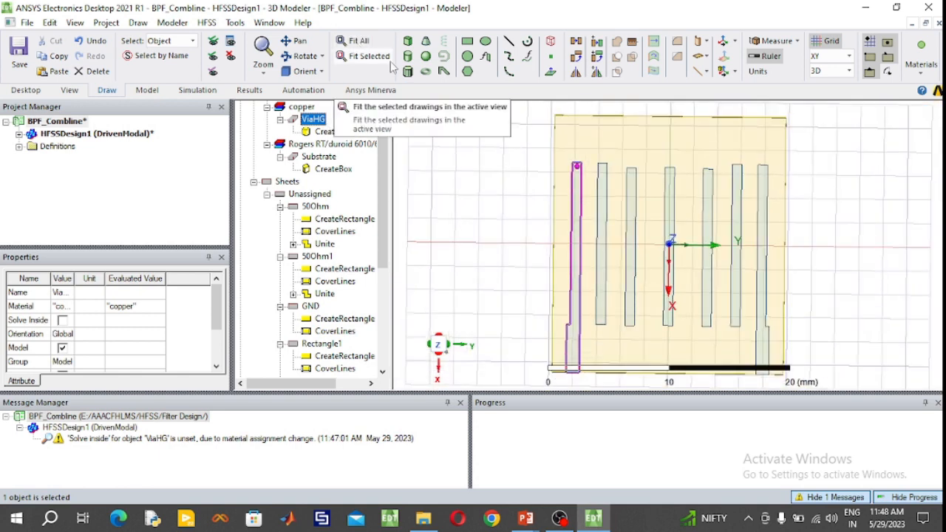
key(ctrl+v)
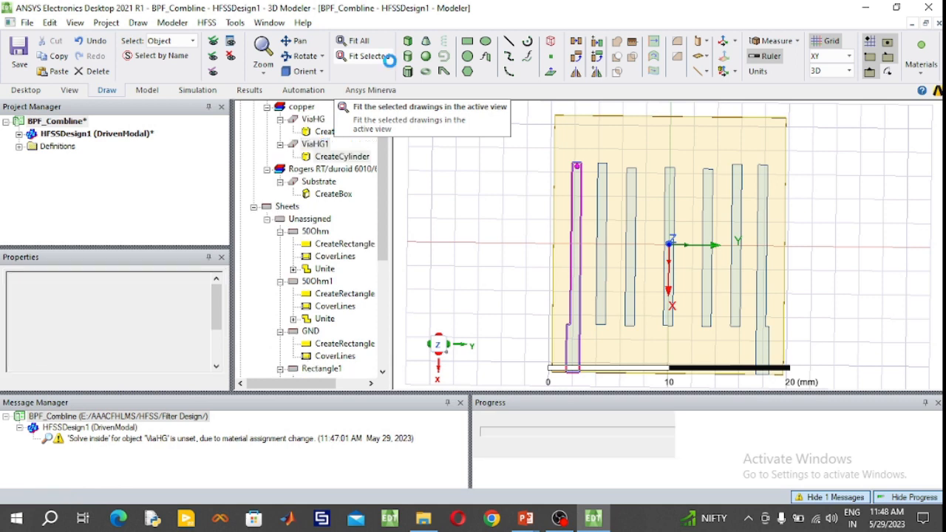
- Set the pasted via cylinder's centre position to -6.5, 7.8, 0 mm so it sits on the outermost positive-Y strip
double_click(331, 157)
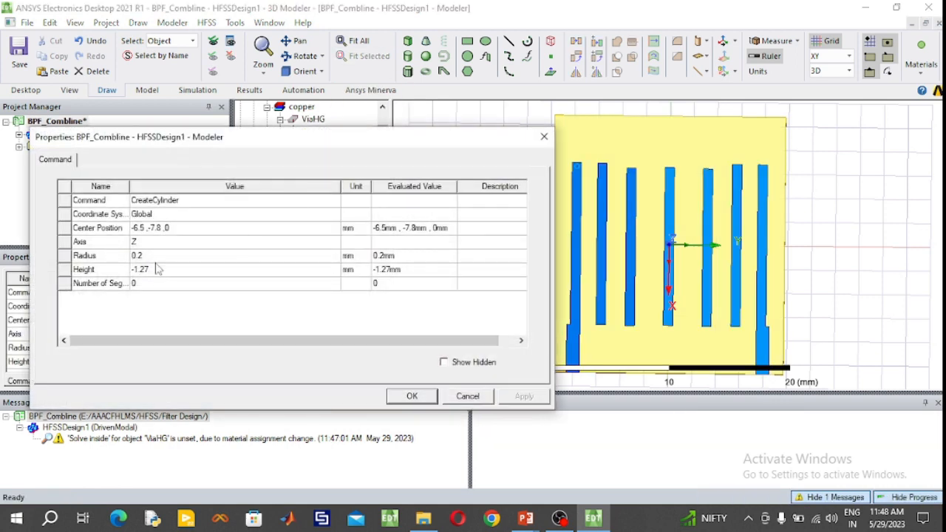
click(153, 229)
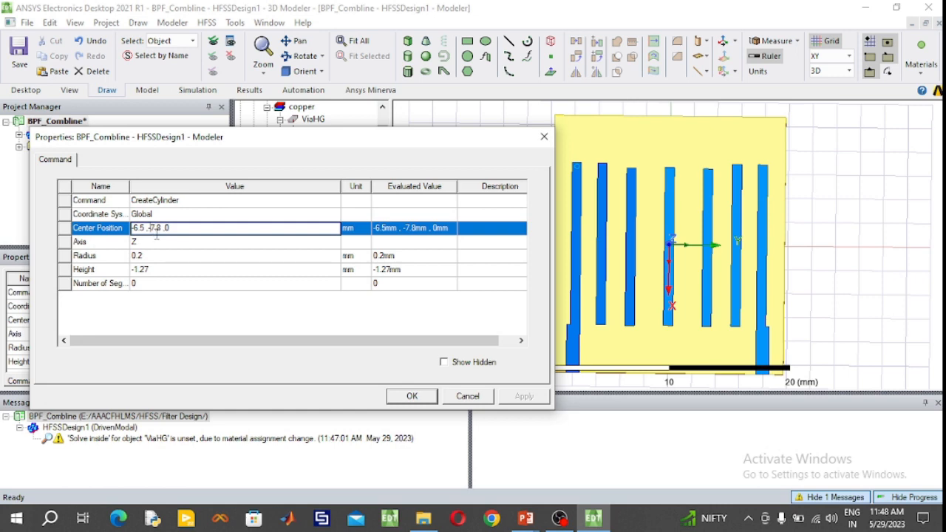
key(BackSpace)
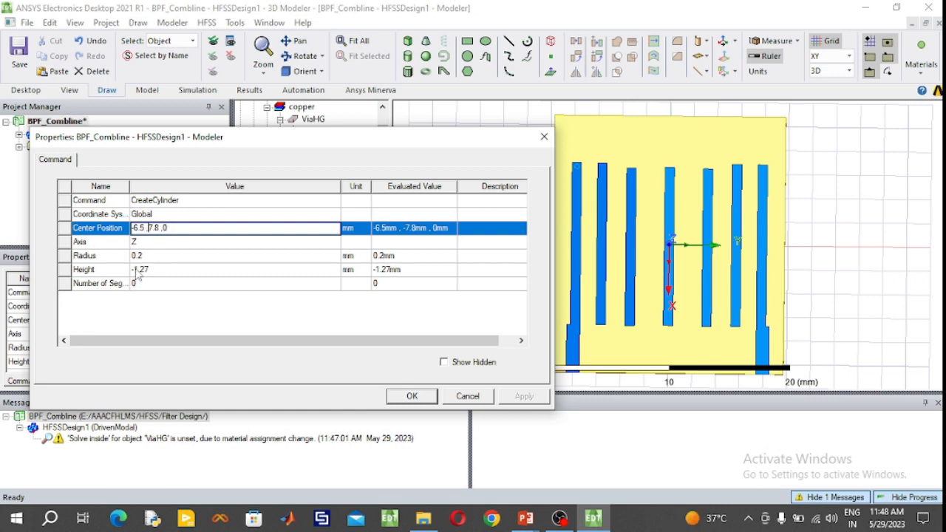
click(408, 398)
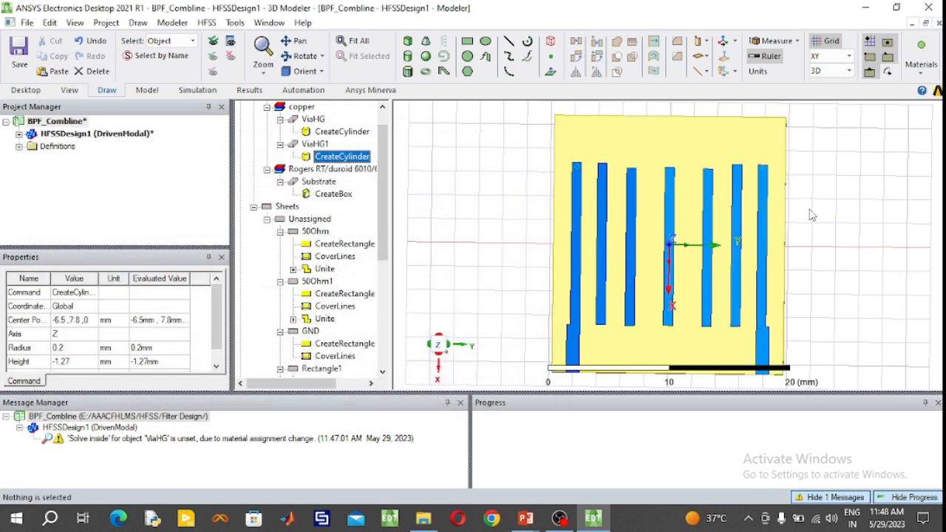
click(317, 145)
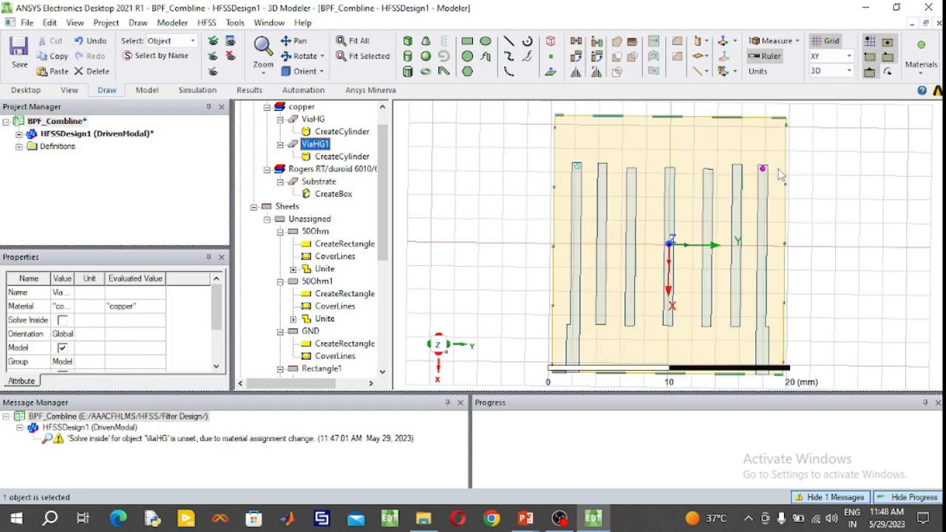
scroll(772, 171, up, 5)
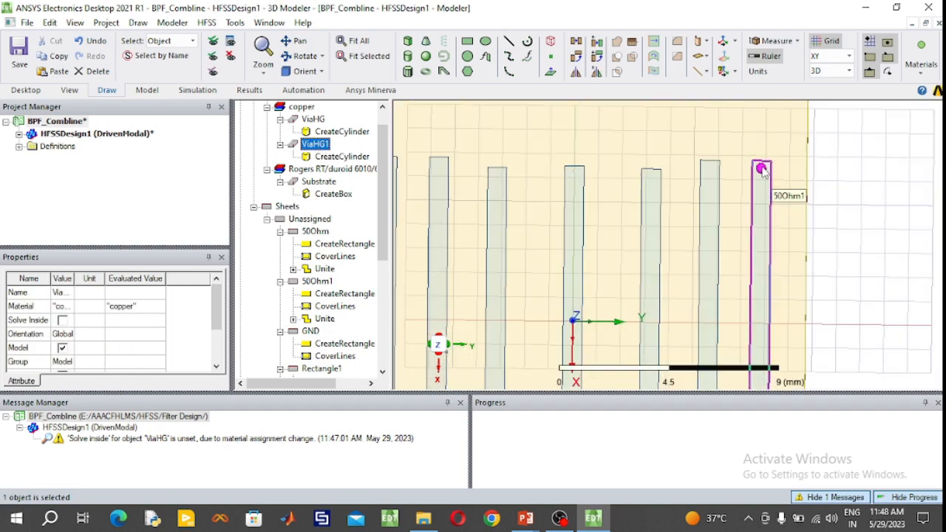
scroll(763, 170, up, 1)
scroll(763, 171, down, 2)
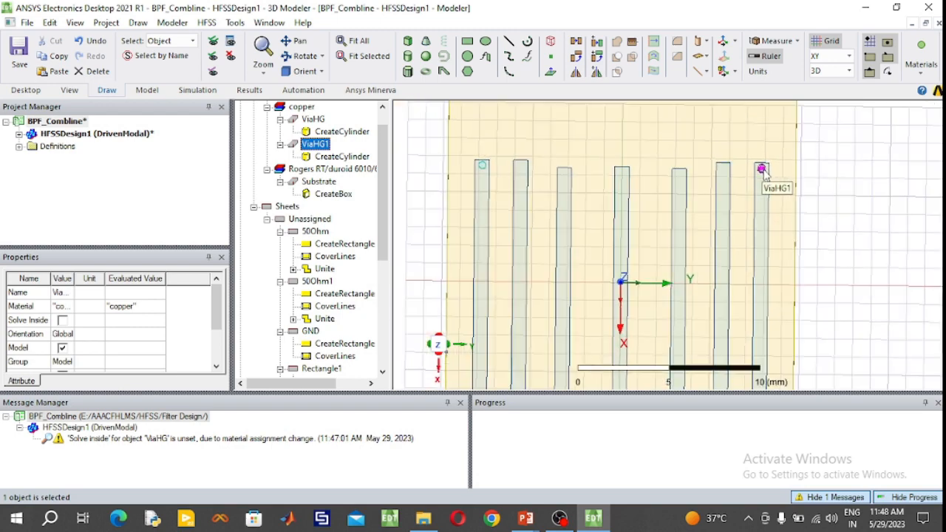
- Draw a Z-axis cylinder centred at 6.5, -5.7, 0 mm on the positive-X end of the Rectangle4 strip, with 0.1 mm radius and -7 mm height
scroll(550, 382, up, 3)
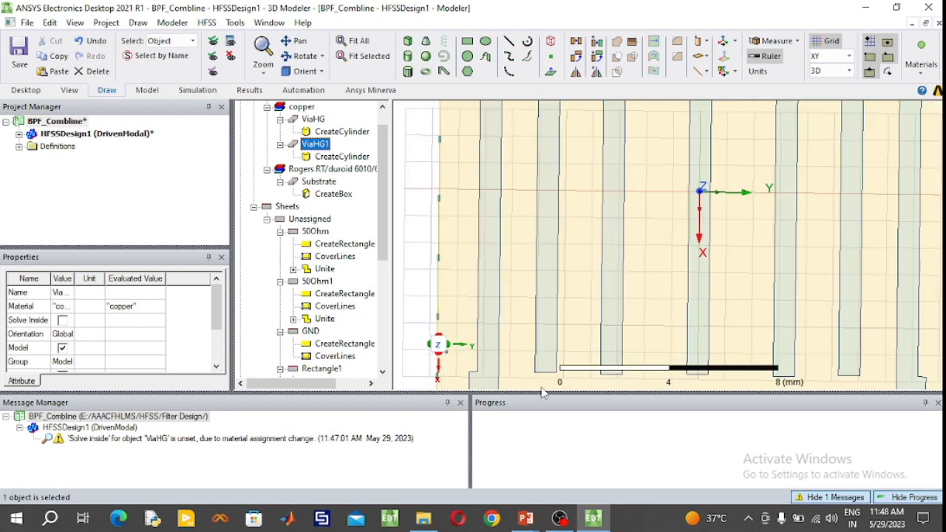
scroll(543, 385, up, 4)
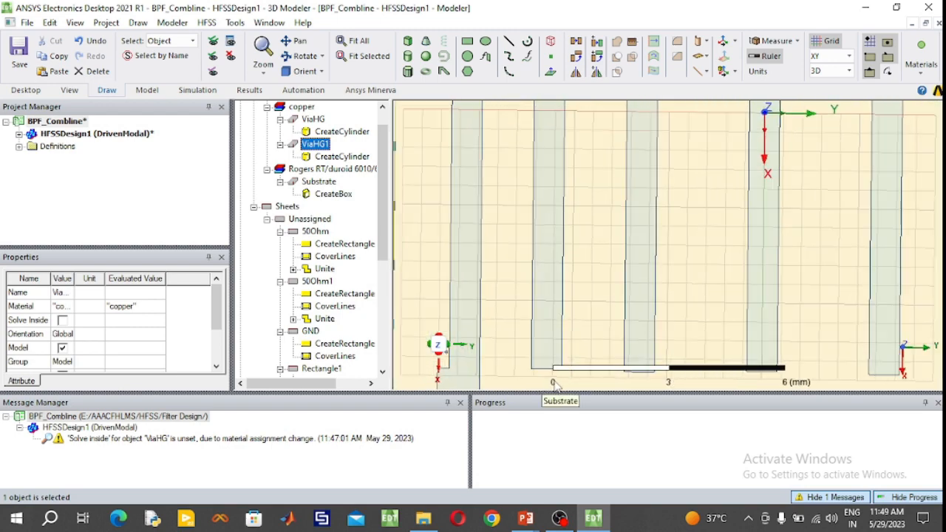
scroll(543, 367, up, 3)
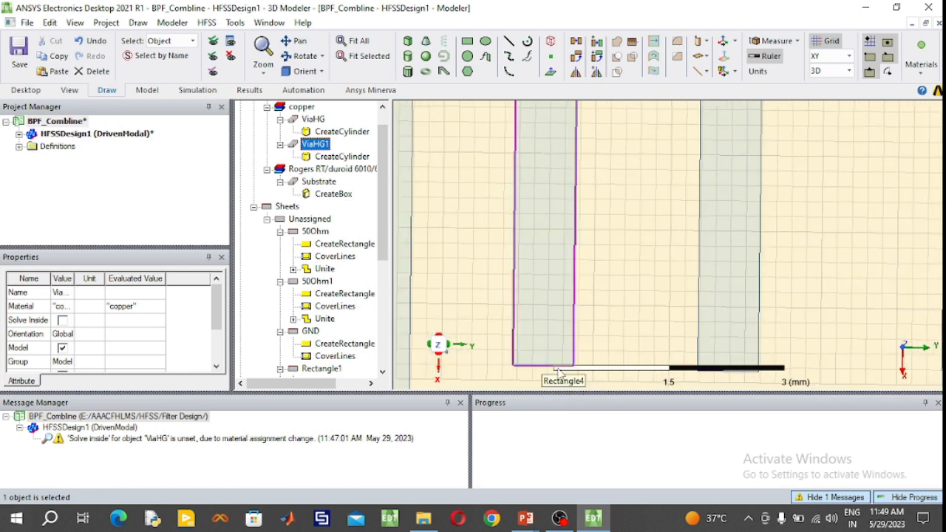
scroll(567, 373, up, 4)
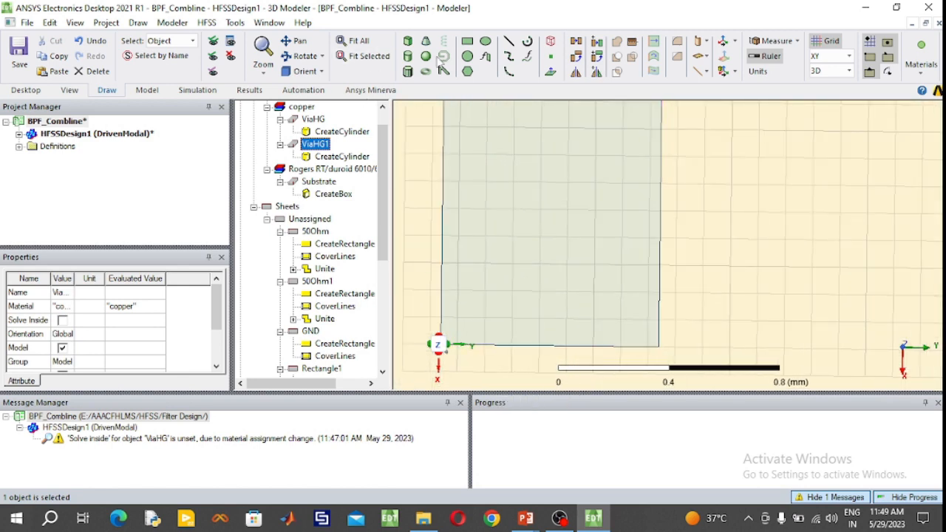
click(409, 59)
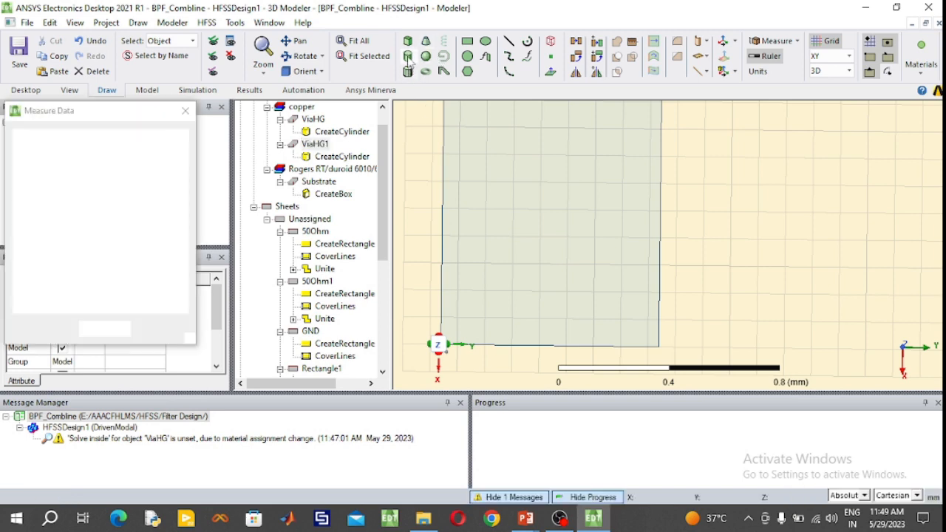
click(540, 266)
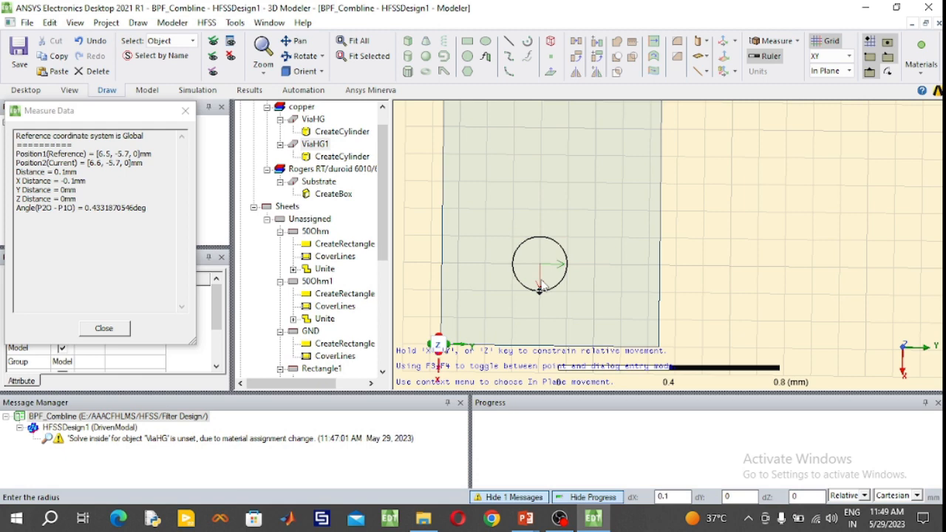
click(539, 289)
click(541, 311)
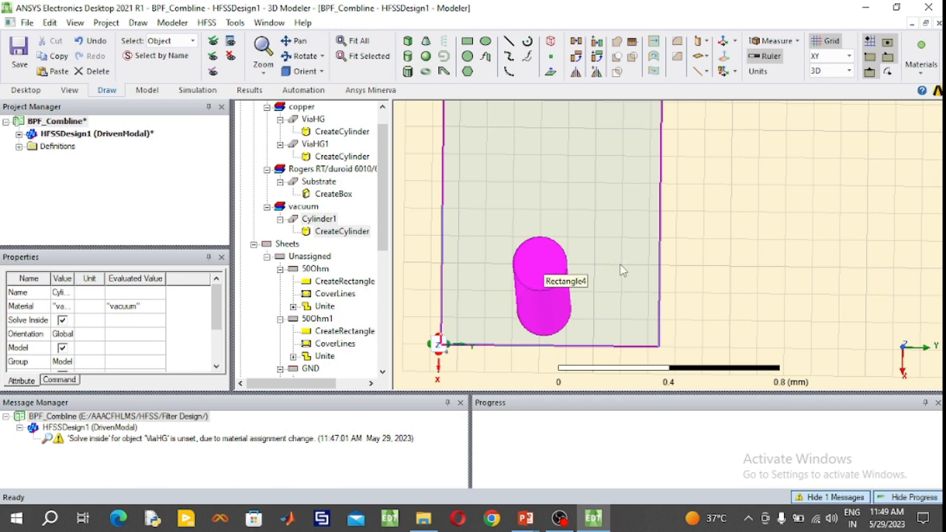
- Rename the new cylinder as ViaHG2 and assign copper as its material
double_click(319, 219)
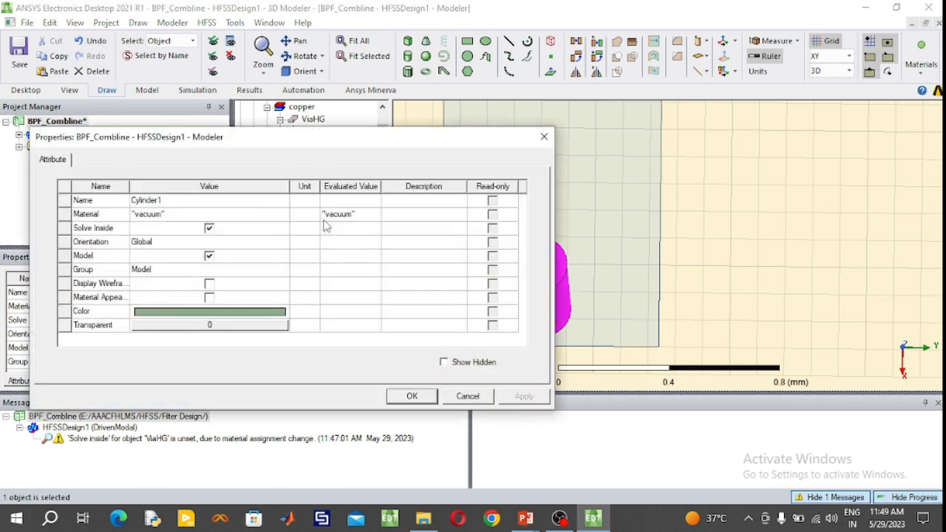
click(184, 201)
text(ViaHG2)
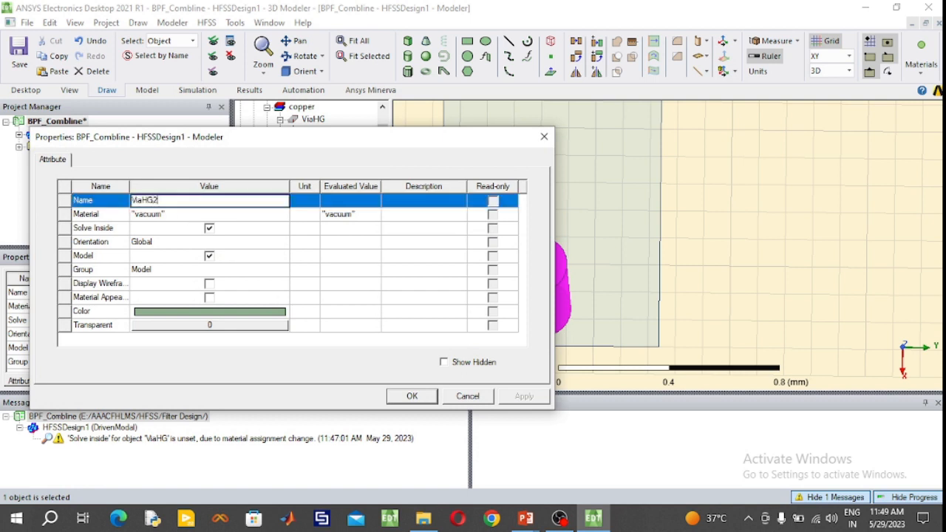
click(184, 214)
click(165, 255)
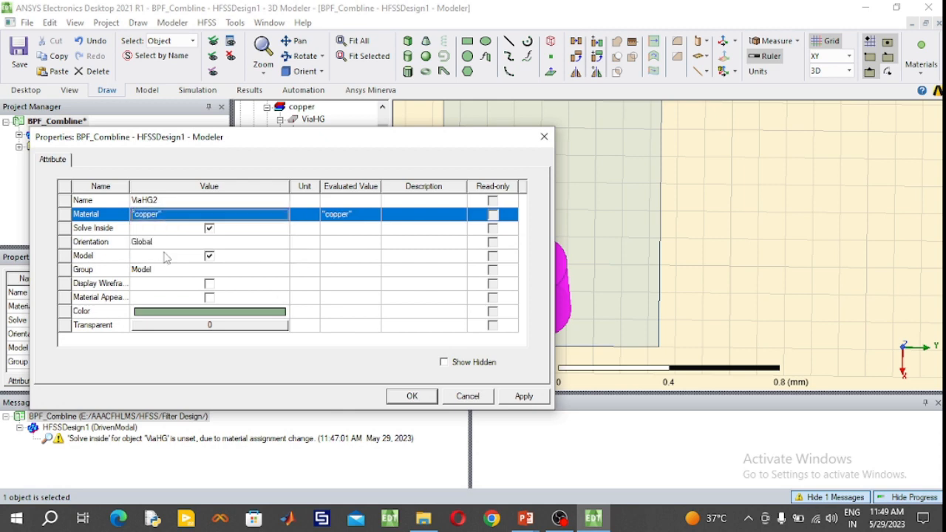
- Set the ViaHG2 cylinder's colour to light cyan (RGB 128, 255, 255)
click(210, 311)
click(222, 198)
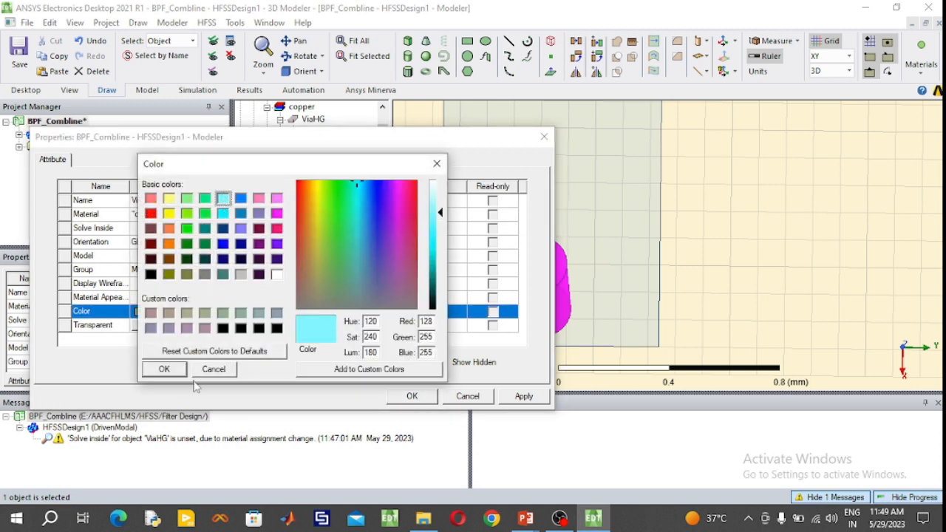
click(164, 368)
click(412, 396)
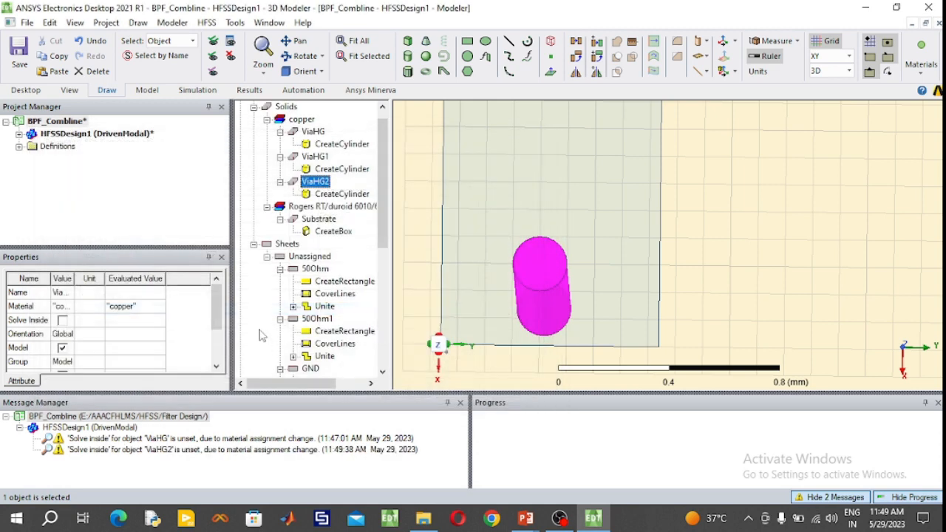
- Set the ViaHG2 cylinder's radius to 0.2 mm and its height to -1.27 mm
double_click(329, 194)
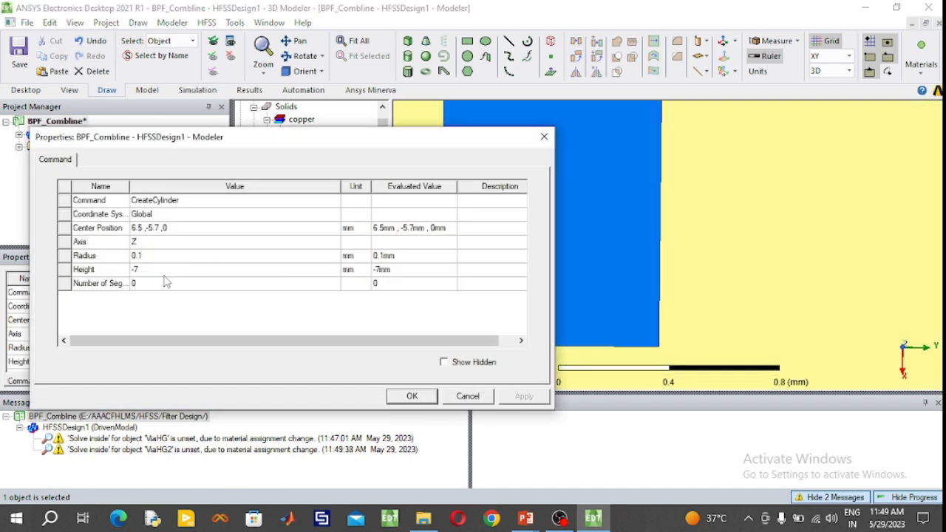
click(156, 258)
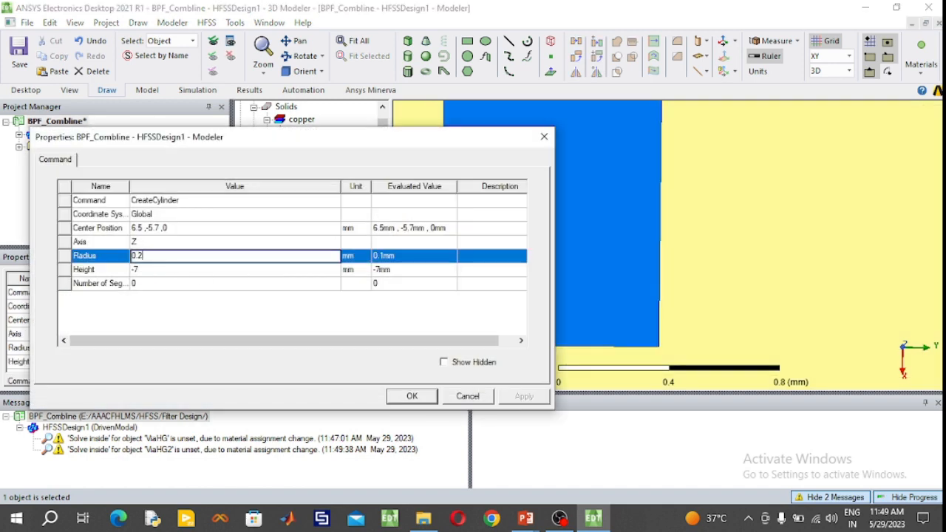
click(163, 270)
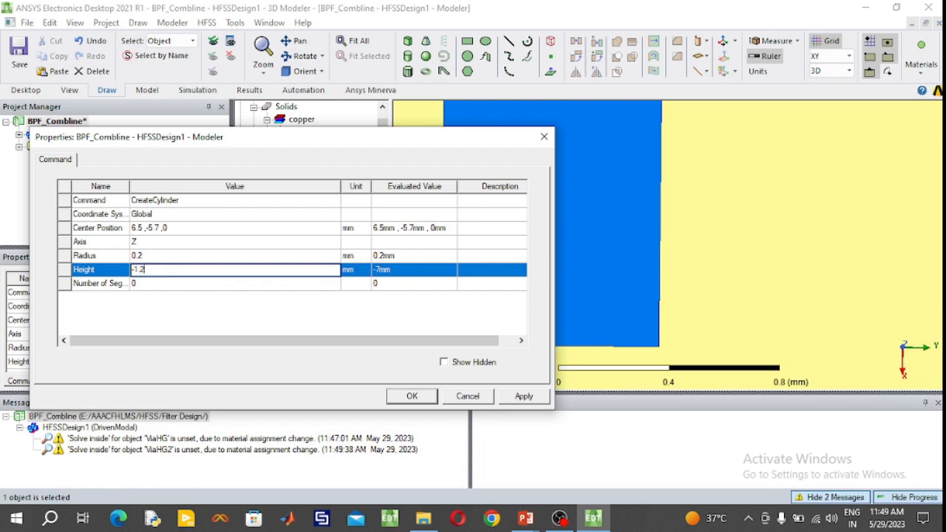
click(412, 396)
click(314, 181)
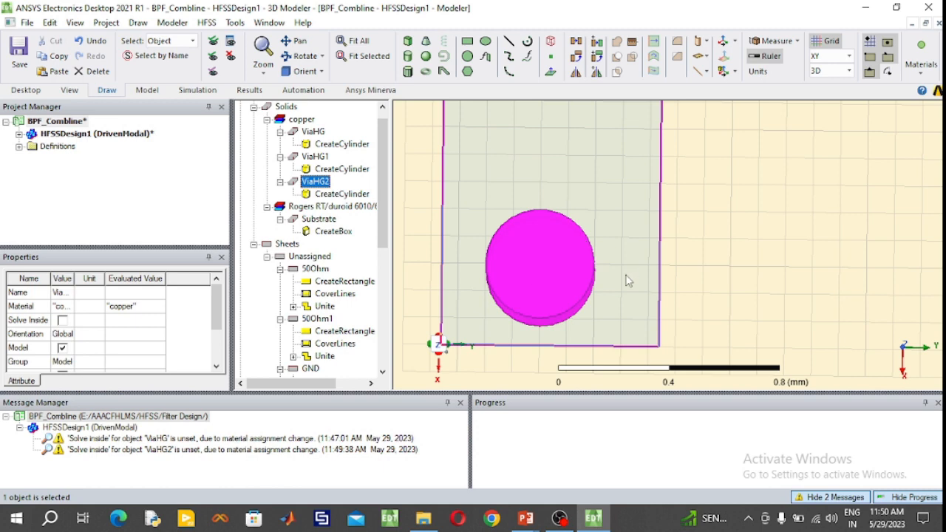
- Try moving the ViaHG2 cylinder's centre position to 6.5, -5.6, 0 mm and undo the move
double_click(326, 195)
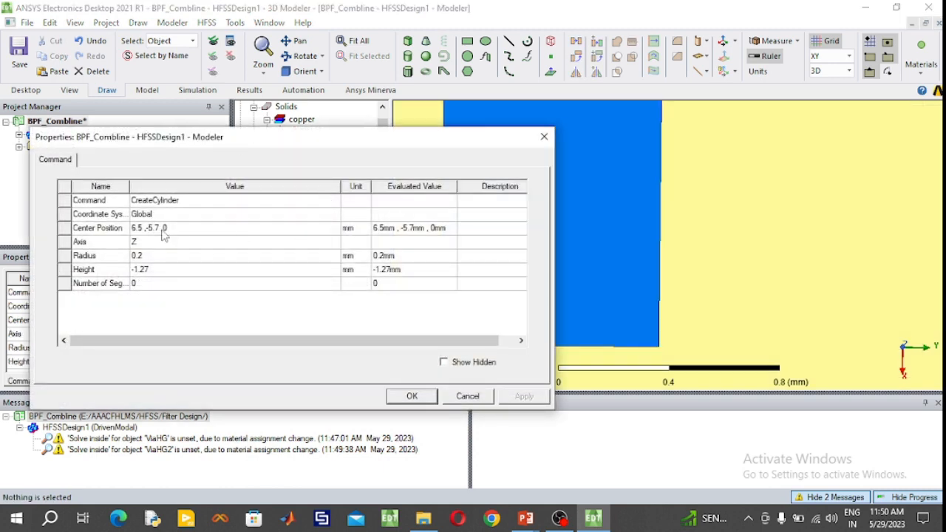
click(161, 230)
click(160, 228)
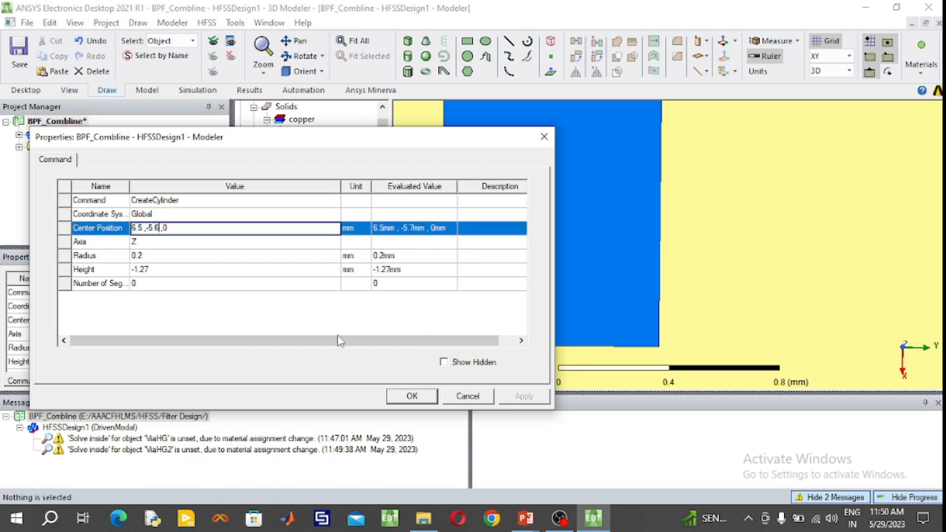
key(Return)
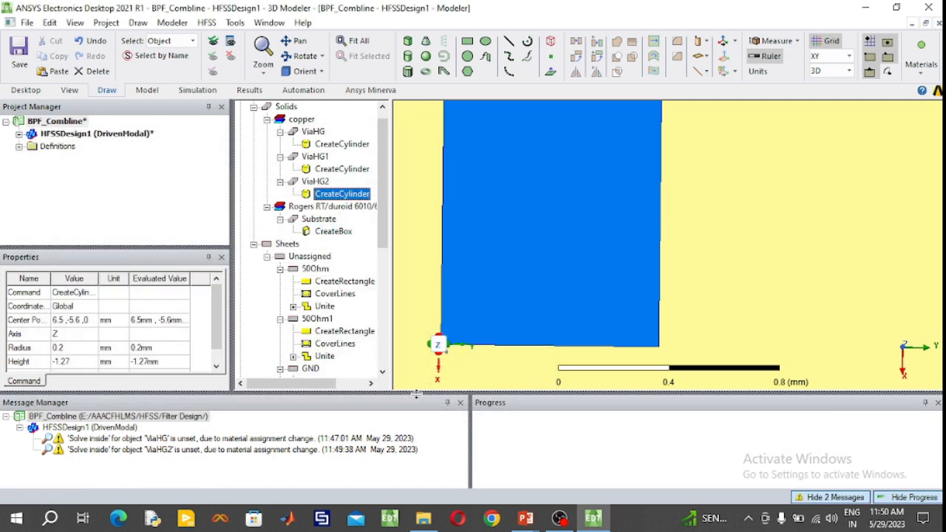
click(316, 181)
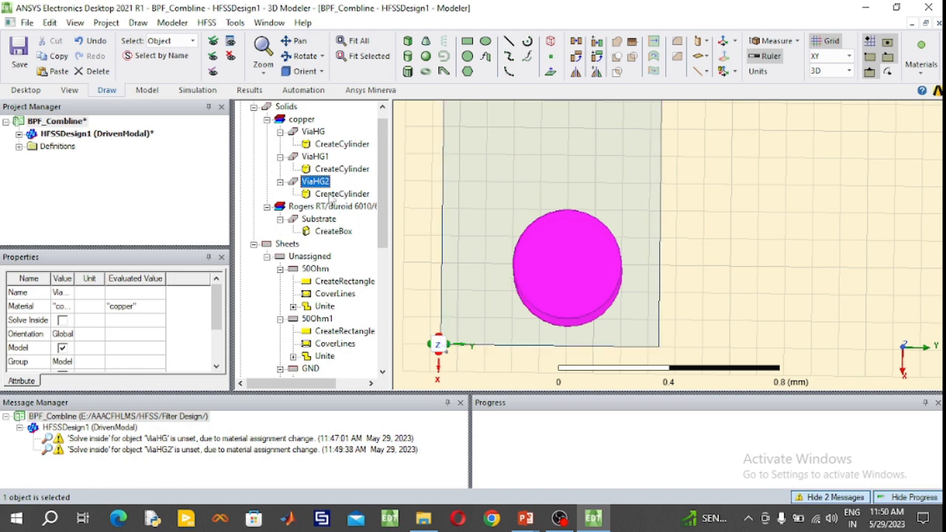
key(ctrl+z)
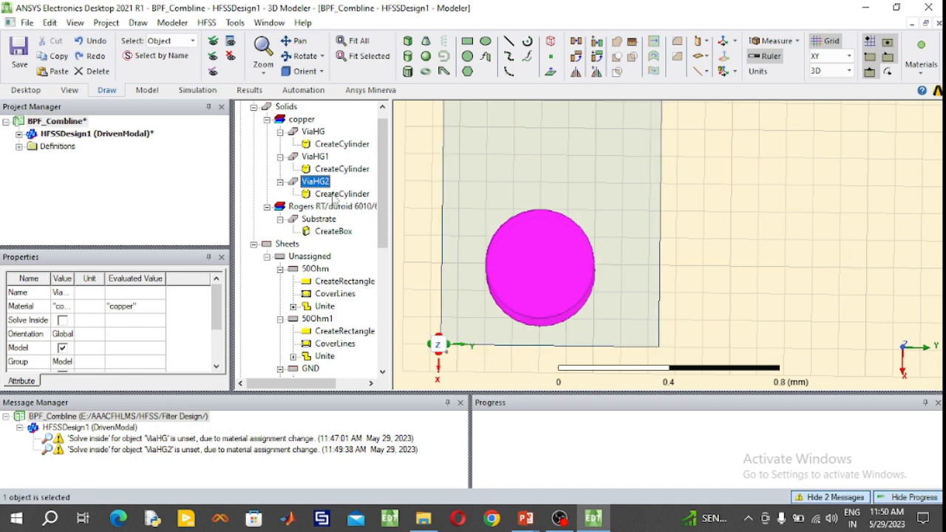
- Set the ViaHG2 cylinder's centre position to 6.5, -5.65, 0 mm to centre it across the strip
double_click(333, 195)
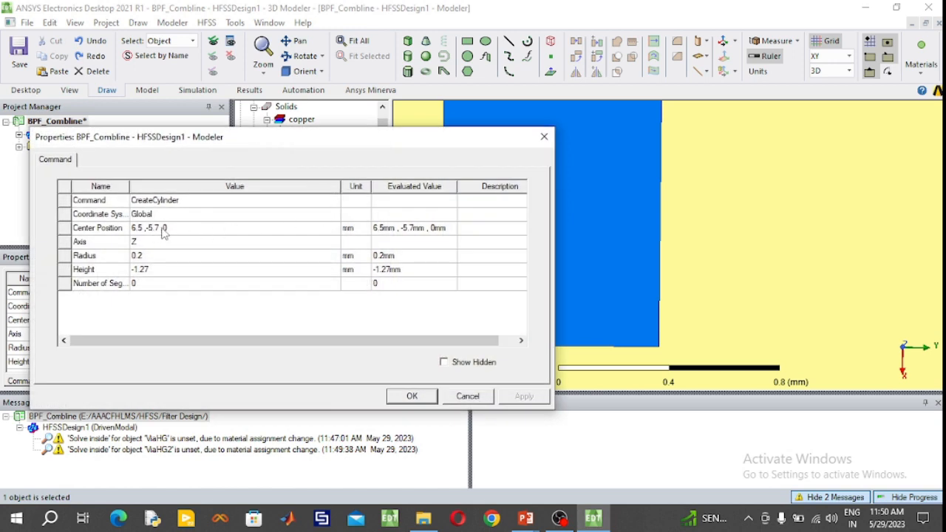
click(163, 231)
click(158, 228)
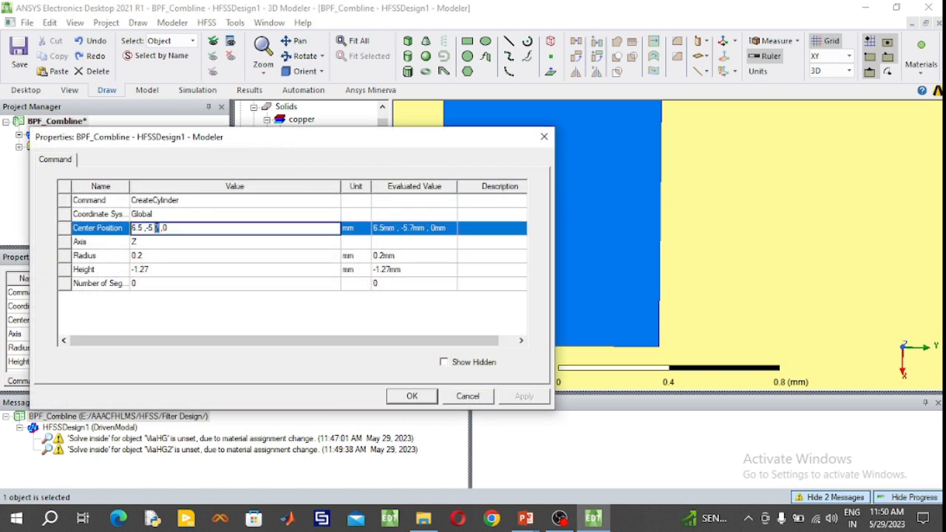
text(65)
click(413, 396)
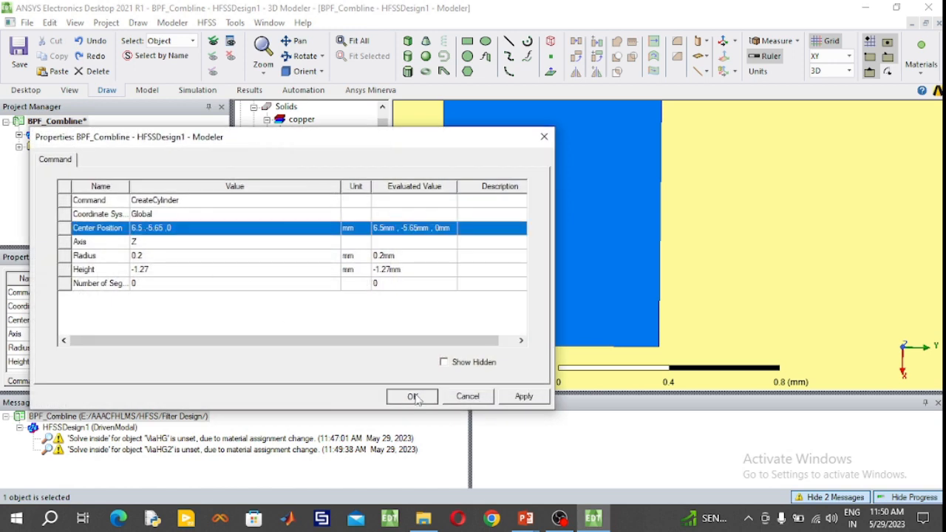
- Paste a duplicate of the ViaHG2 cylinder and set its centre position to 6.5, 5.65, 0 mm, on the Rectangle5 strip
click(326, 182)
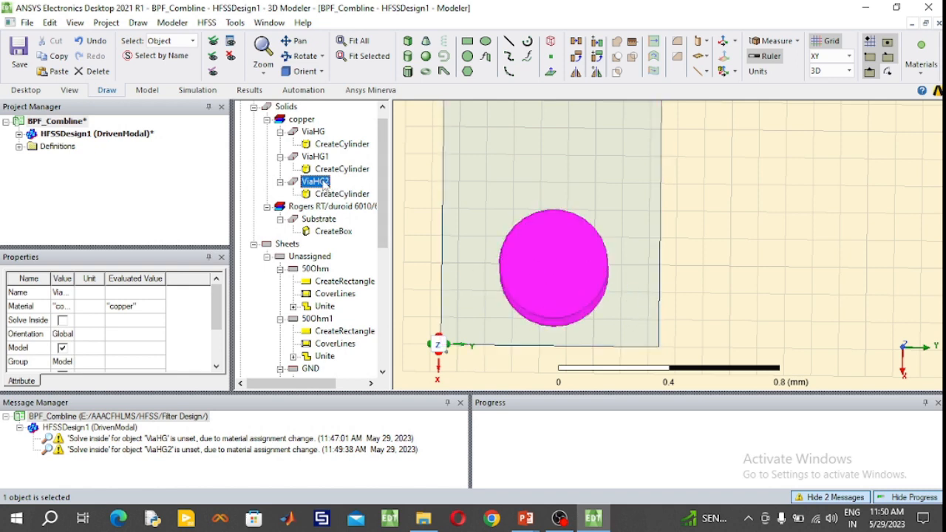
key(ctrl+v)
double_click(340, 221)
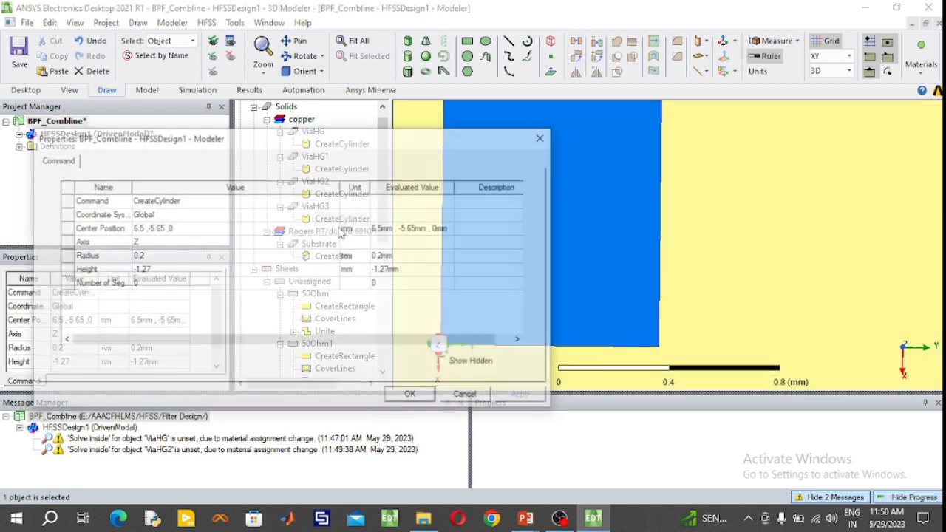
click(149, 229)
click(150, 229)
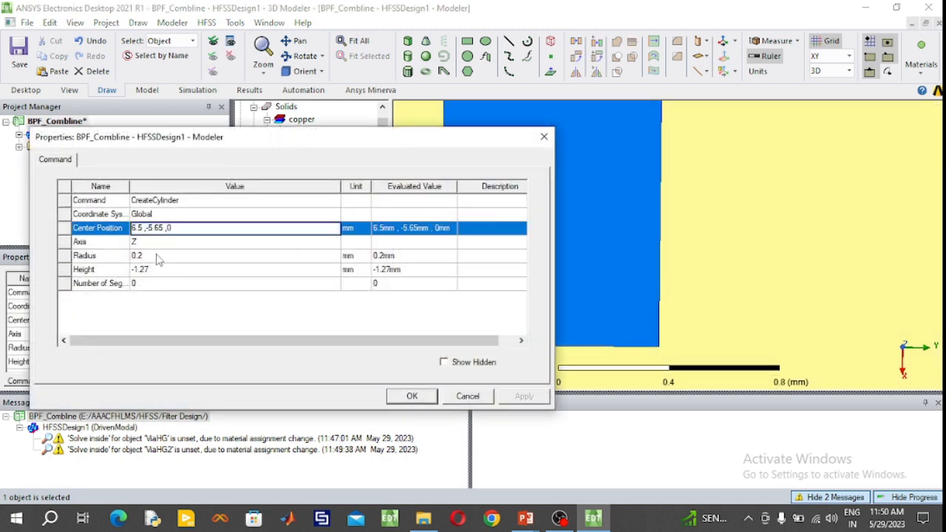
key(BackSpace)
click(411, 396)
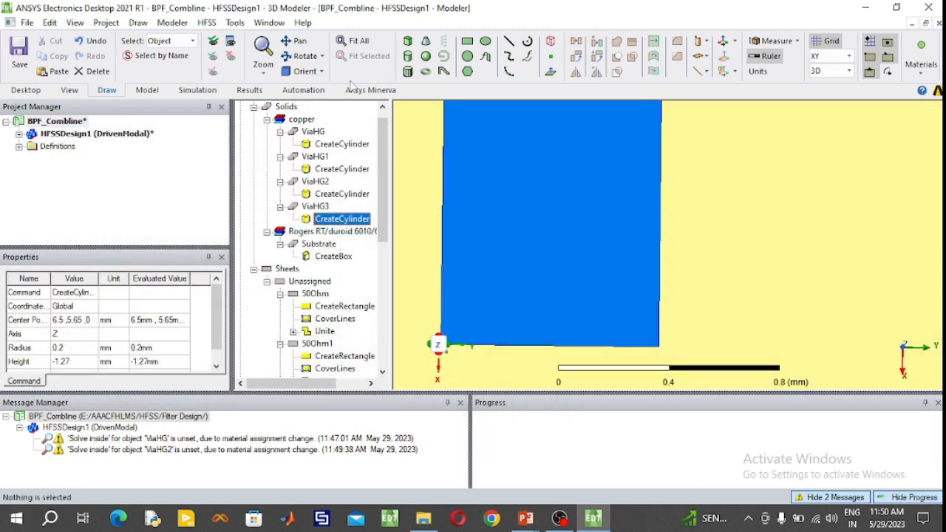
click(360, 41)
click(315, 206)
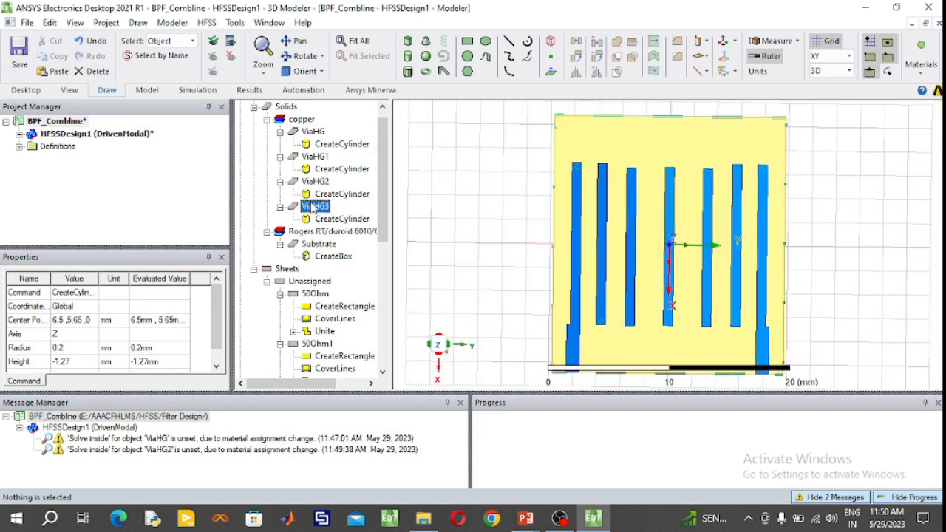
scroll(744, 337, up, 3)
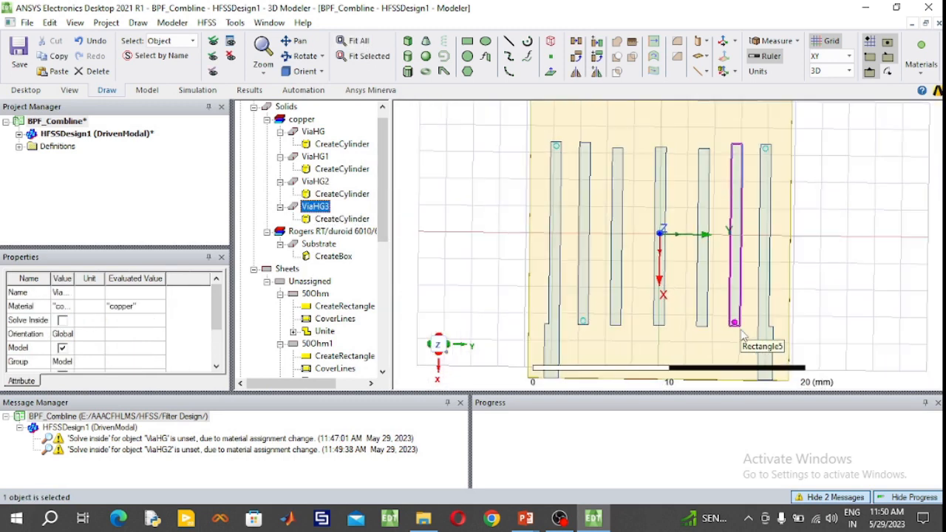
scroll(744, 337, down, 1)
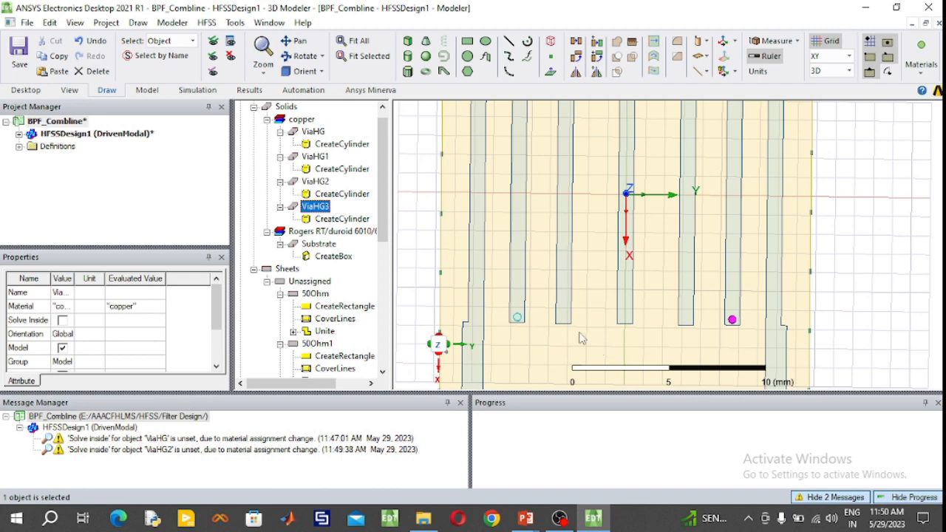
- Draw a cylinder about 0.05 mm in radius and 3.15 mm high at 6.6, -3.2, 0 mm, near the end of the Rectangle2 strip
click(316, 182)
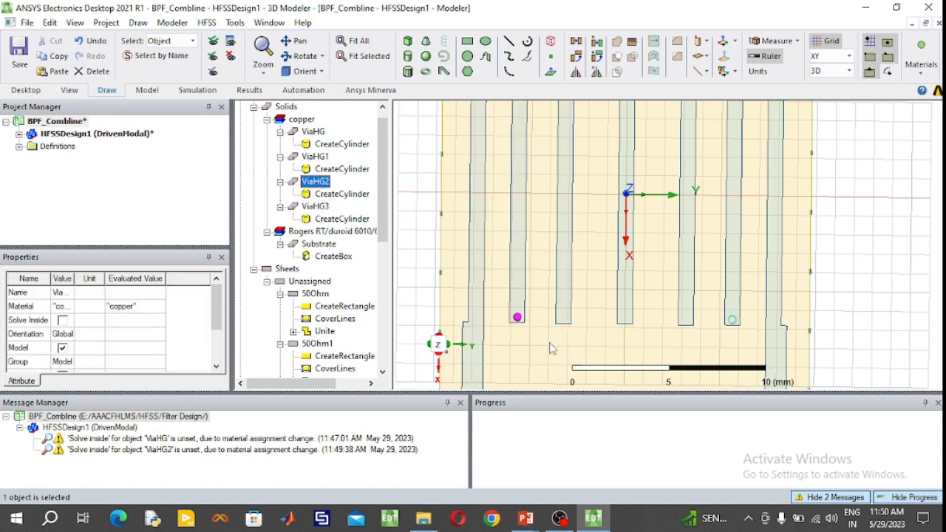
scroll(576, 333, up, 3)
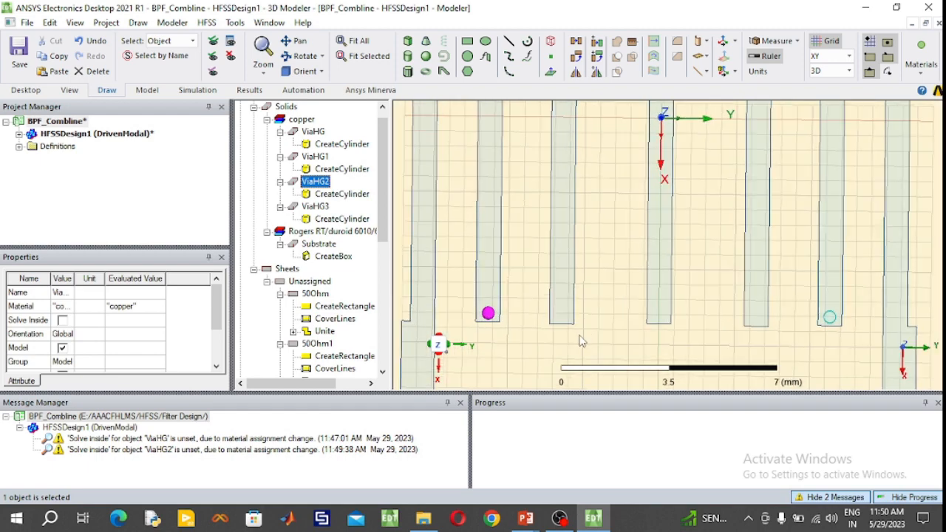
scroll(581, 341, up, 4)
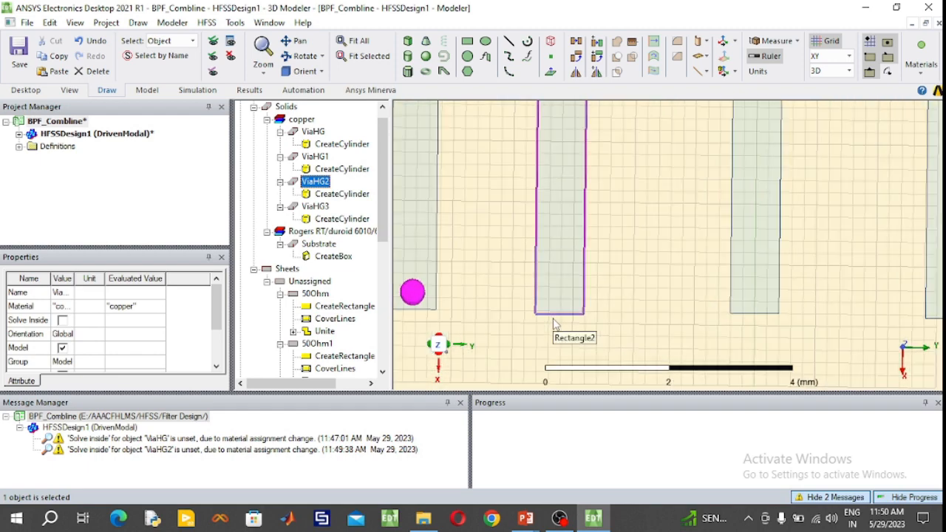
scroll(555, 323, up, 4)
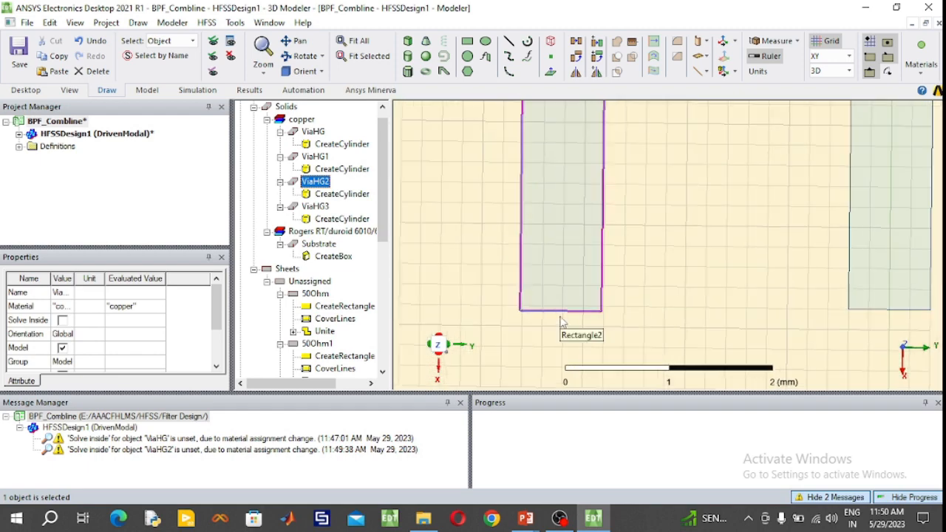
scroll(562, 323, up, 1)
scroll(567, 322, up, 5)
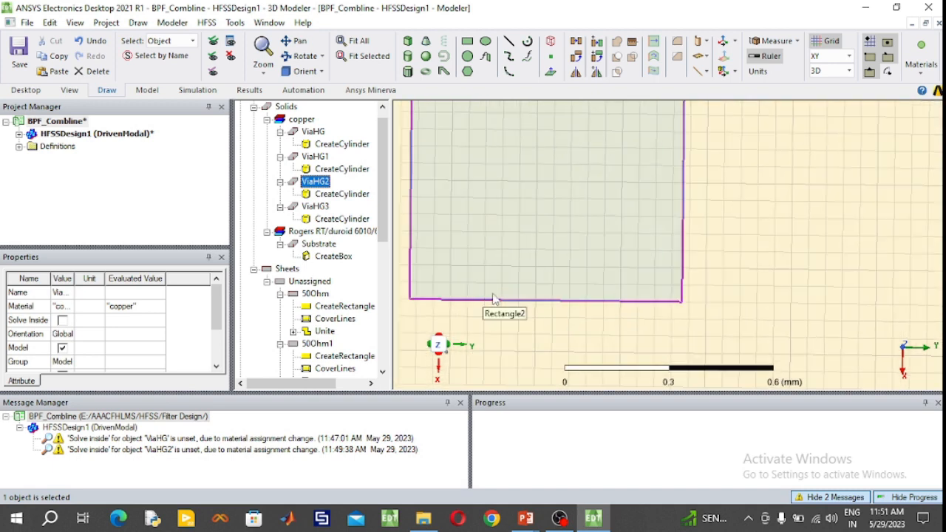
click(409, 57)
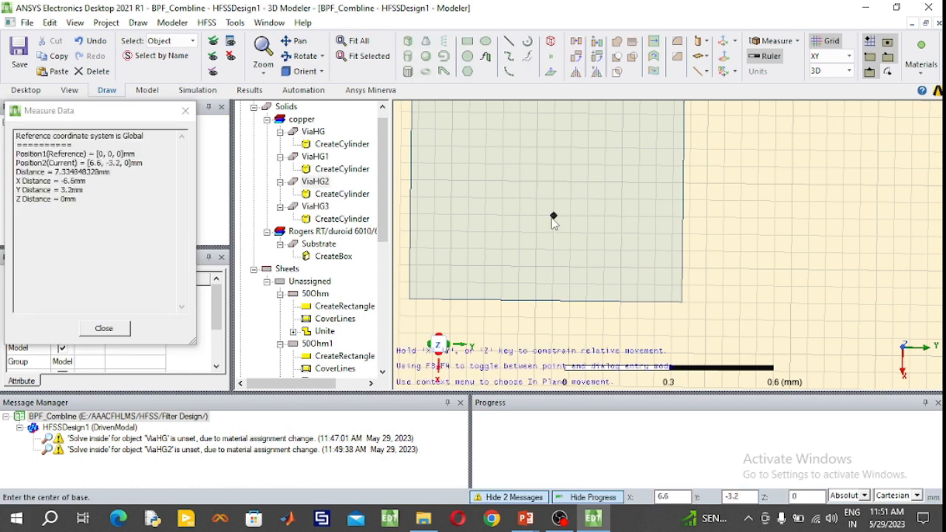
click(553, 216)
click(553, 234)
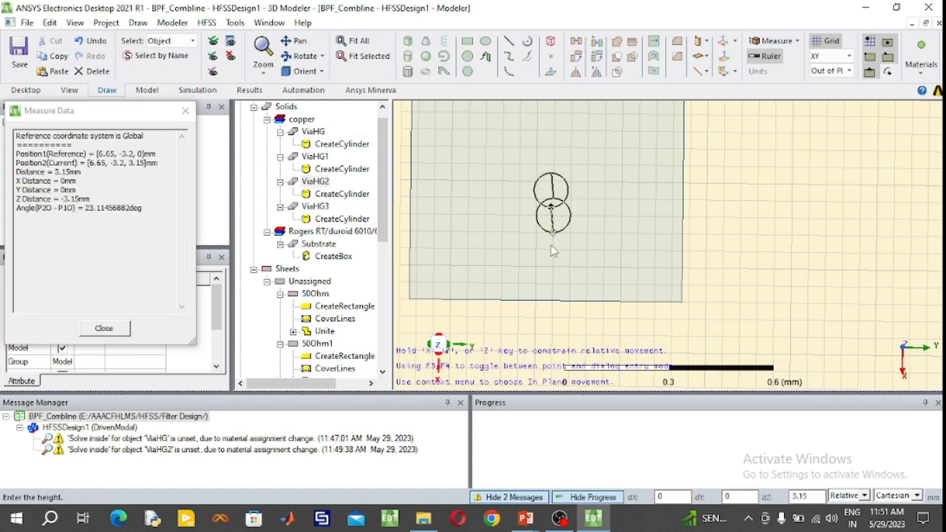
click(552, 250)
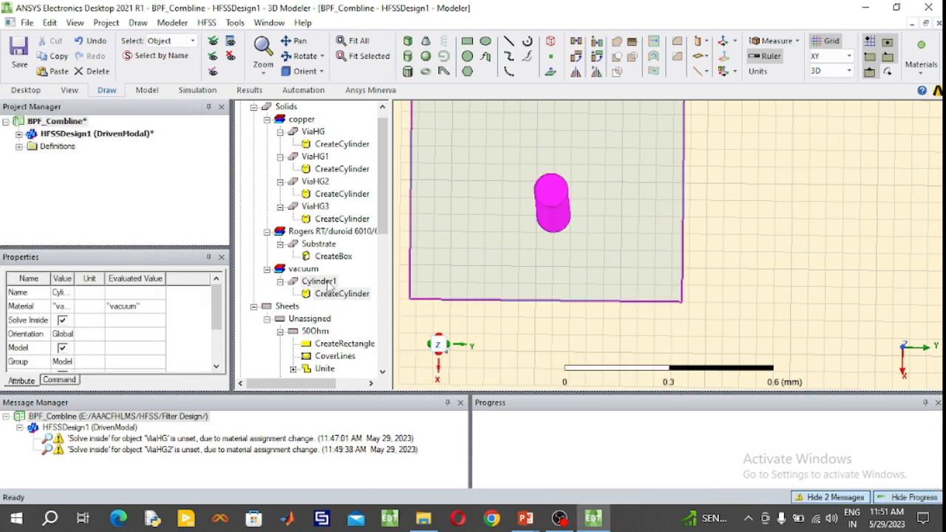
- Rename the new cylinder ViaHG4, assign it copper as material and give it a light cyan colour
double_click(329, 287)
click(187, 200)
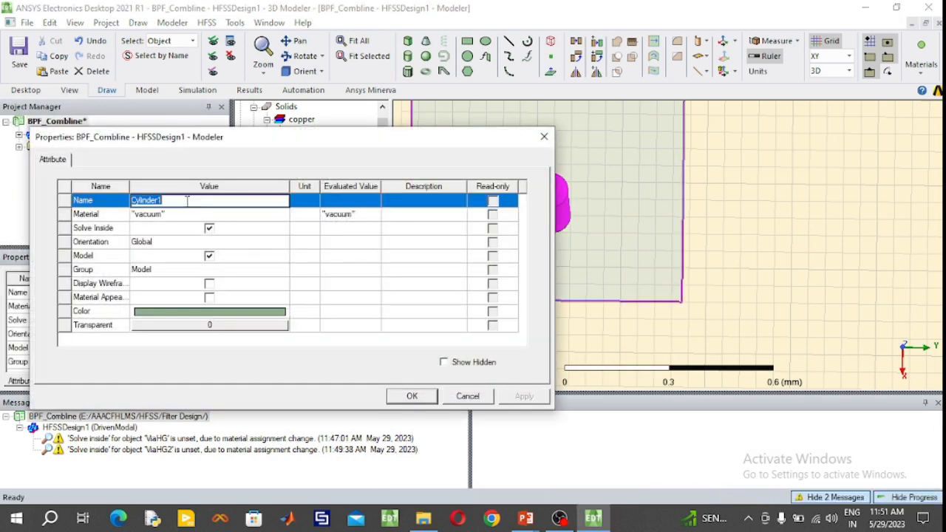
text(ViaHG4)
click(198, 218)
click(173, 259)
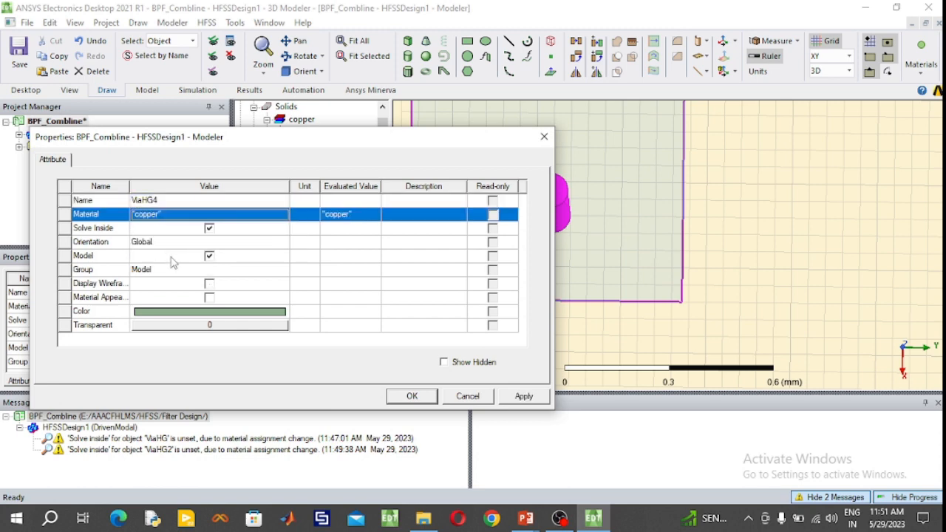
click(190, 311)
click(222, 198)
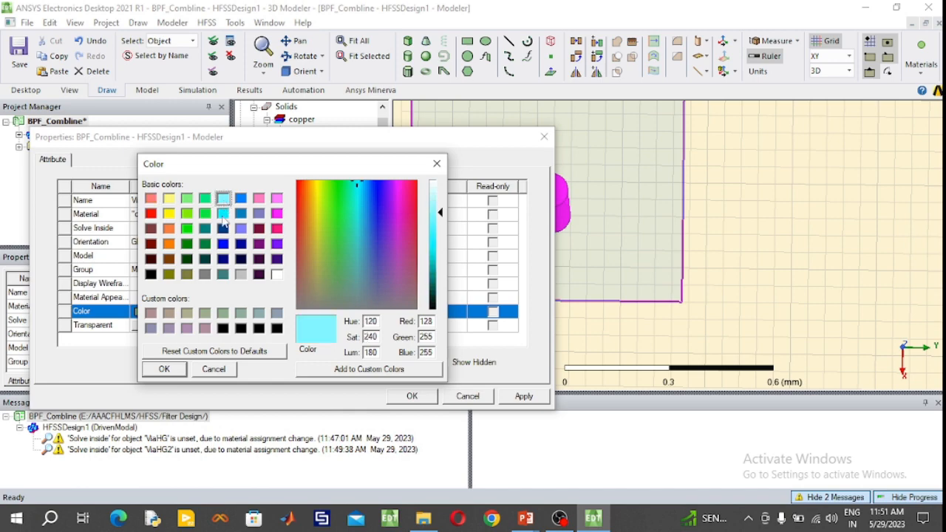
click(163, 372)
click(397, 397)
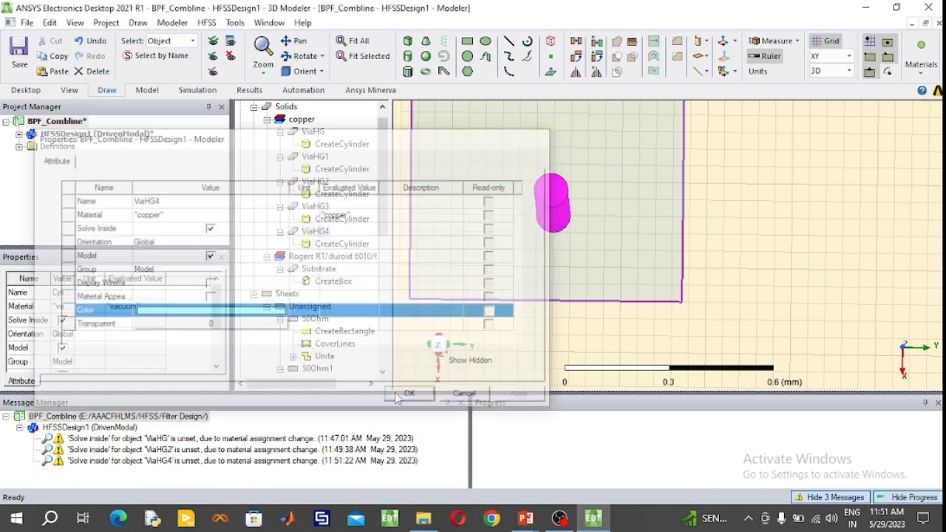
- Set the ViaHG4 cylinder's radius to 0.2 mm and its height to -1.27 mm
double_click(340, 244)
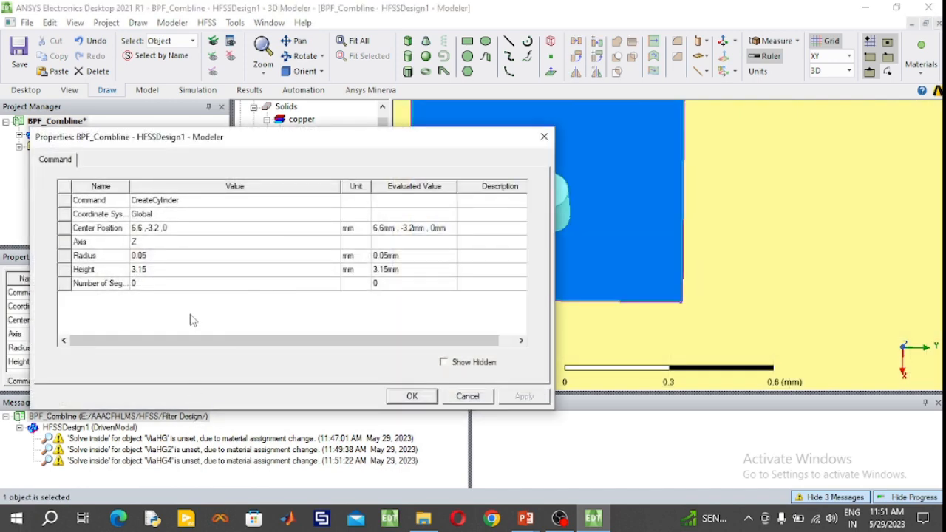
click(169, 255)
click(170, 256)
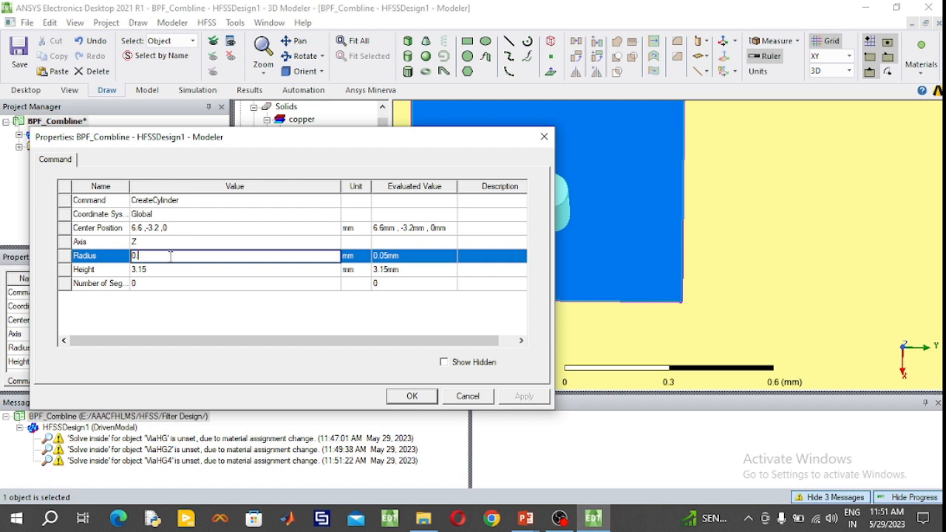
text(2)
click(164, 269)
click(163, 270)
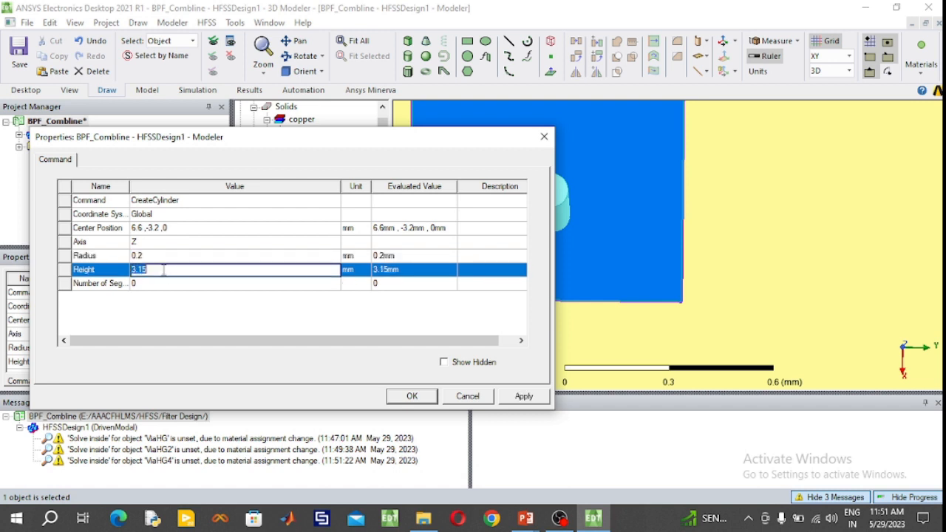
text(1.27)
click(411, 396)
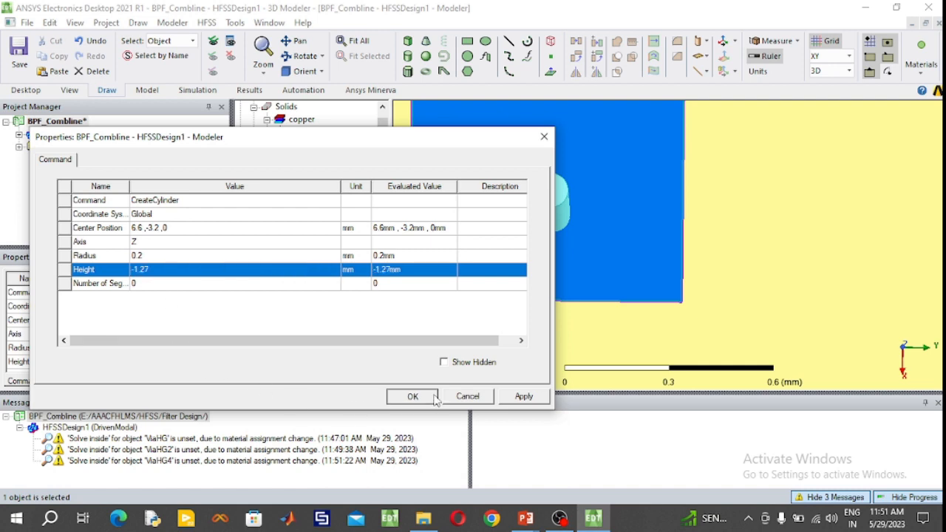
click(318, 232)
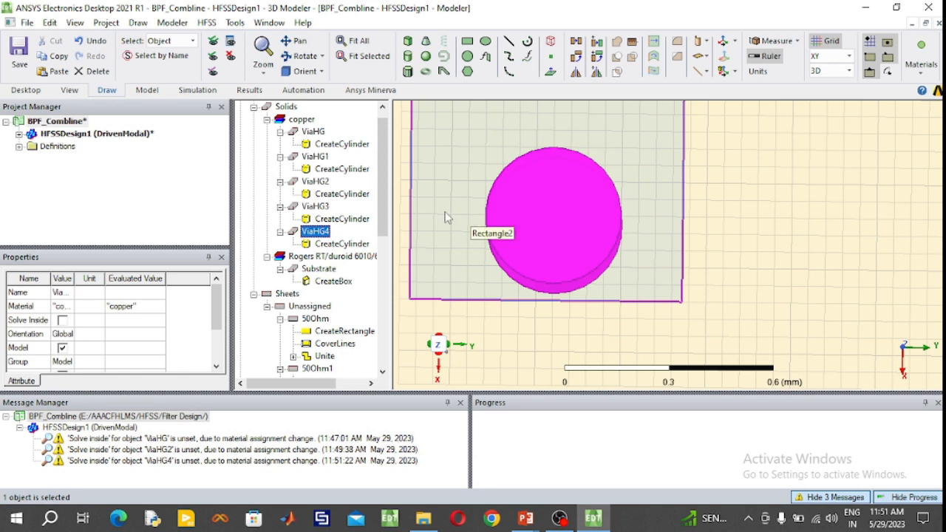
- Try moving the ViaHG4 cylinder's centre position to 6.6, -3.21, 0 mm
double_click(345, 244)
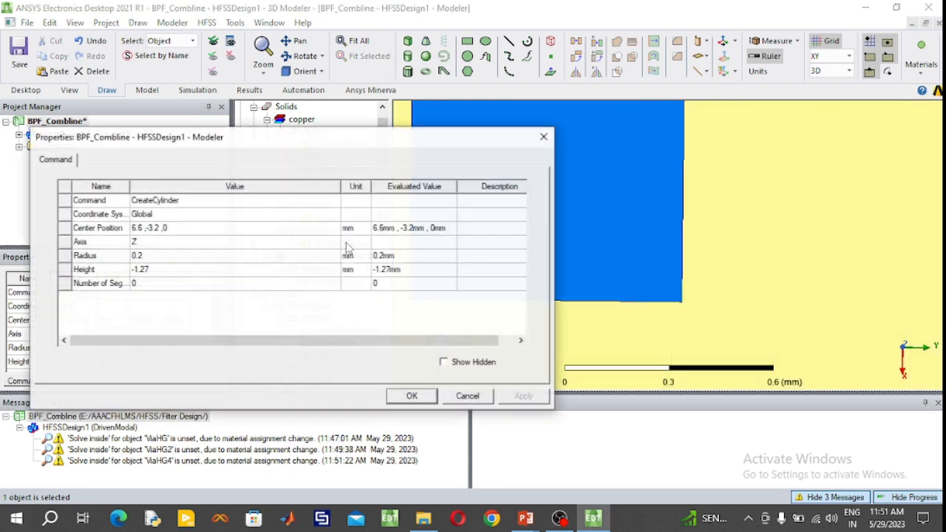
click(160, 229)
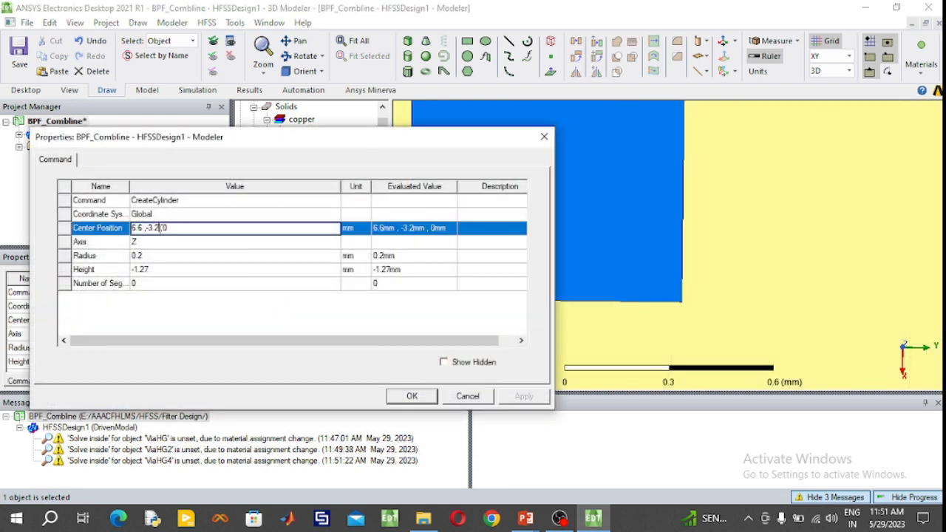
text(1)
click(409, 396)
click(315, 232)
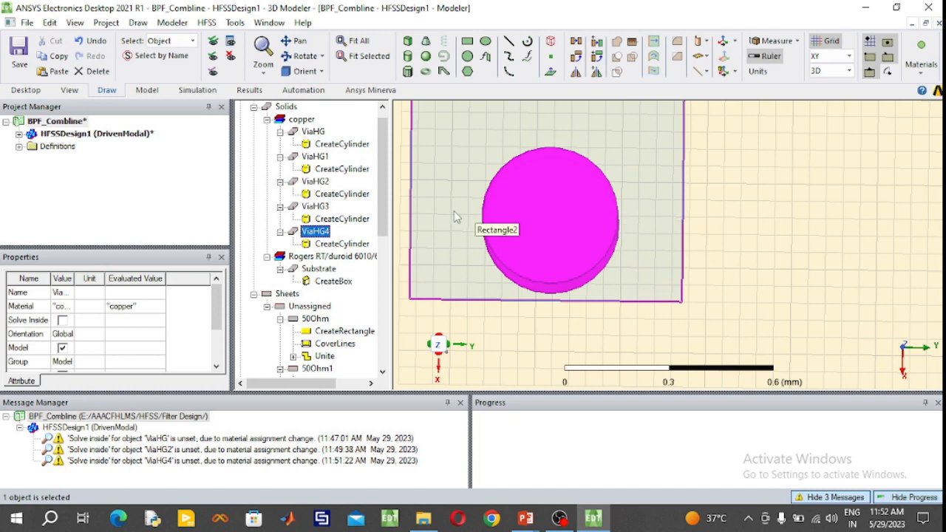
- Set the ViaHG4 cylinder's centre position to 6.6, -3.22, 0 mm to centre it across the Rectangle2 strip
double_click(332, 250)
click(164, 228)
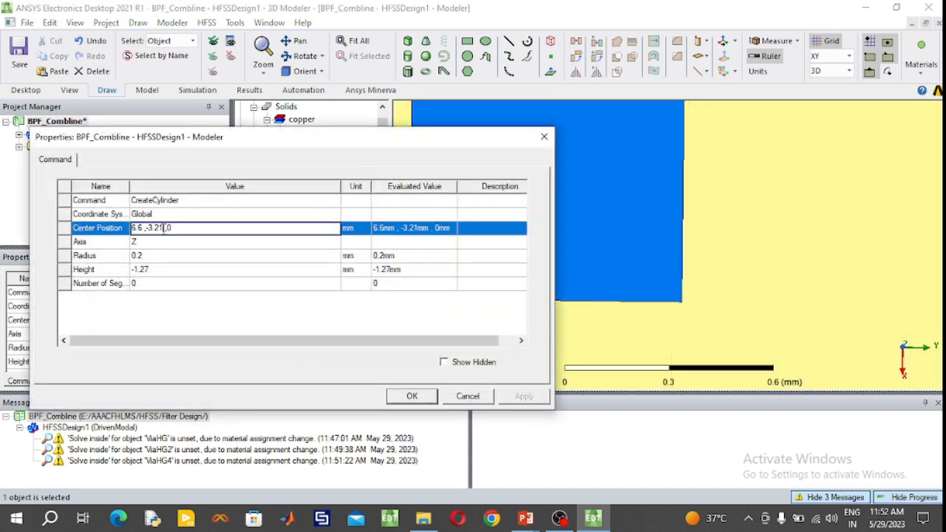
key(BackSpace)
click(412, 396)
click(325, 220)
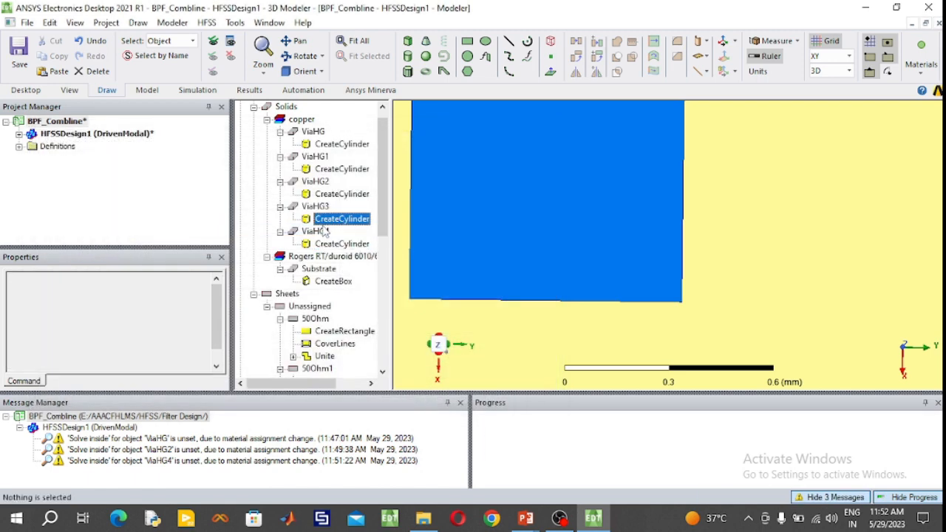
click(316, 231)
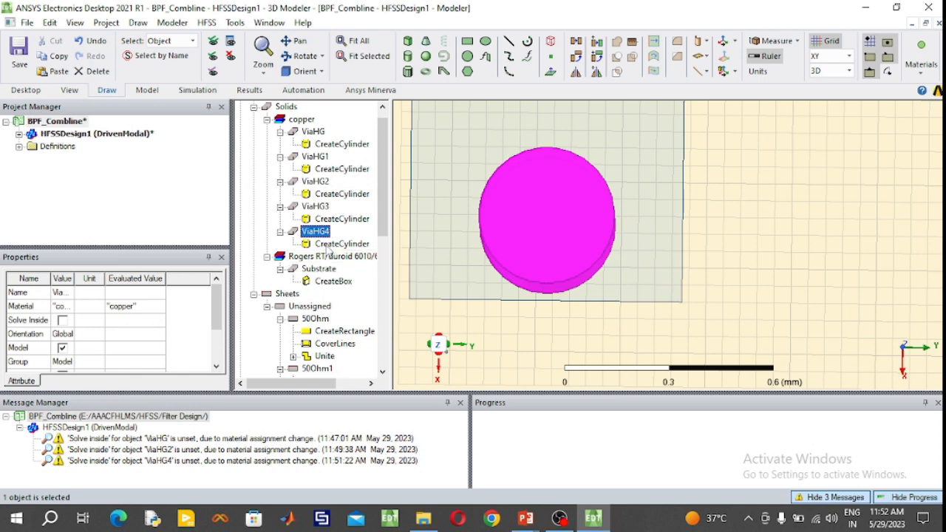
- Try moving the ViaHG4 cylinder's centre position to 6.57, -3.22, 0 mm, farther from the strip's end
double_click(328, 247)
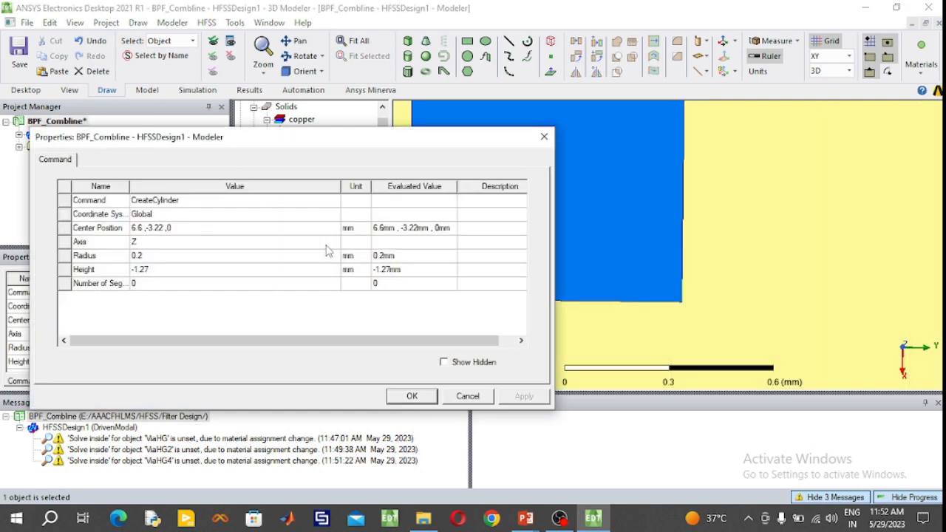
click(141, 228)
click(142, 228)
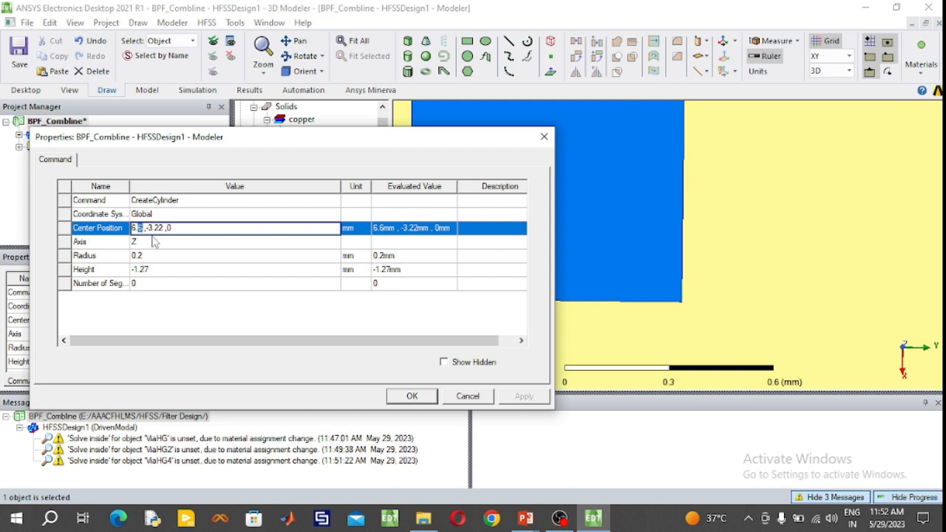
text(7)
click(412, 396)
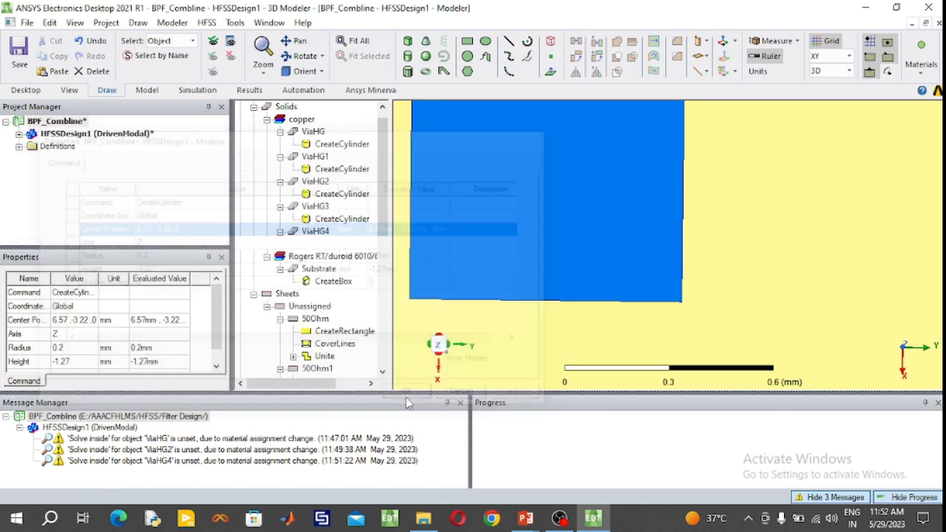
click(314, 231)
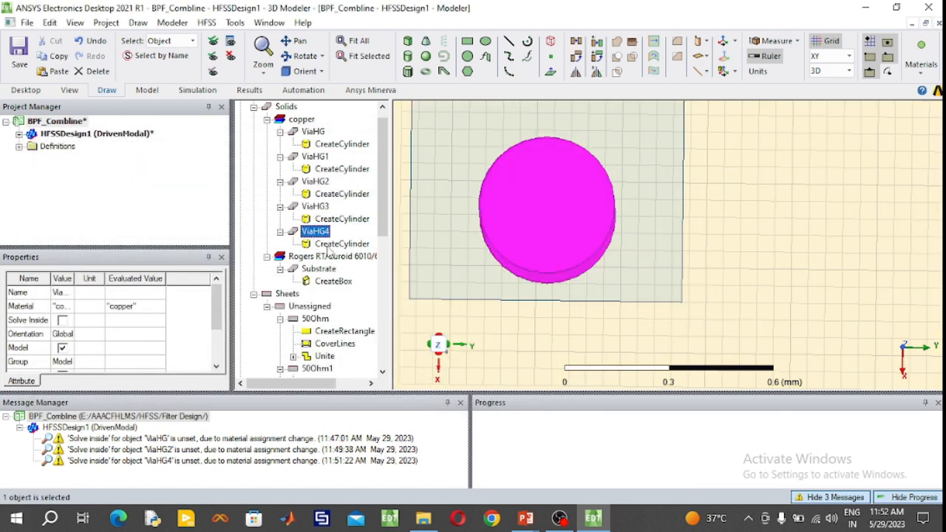
- Try a centre position of 6.55, -3.22, 0 mm for the ViaHG4 cylinder
double_click(330, 245)
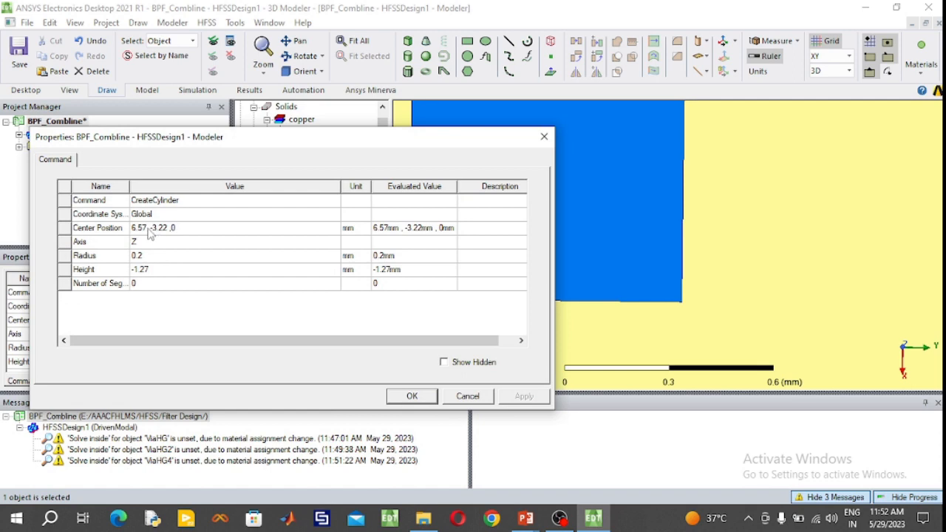
click(146, 228)
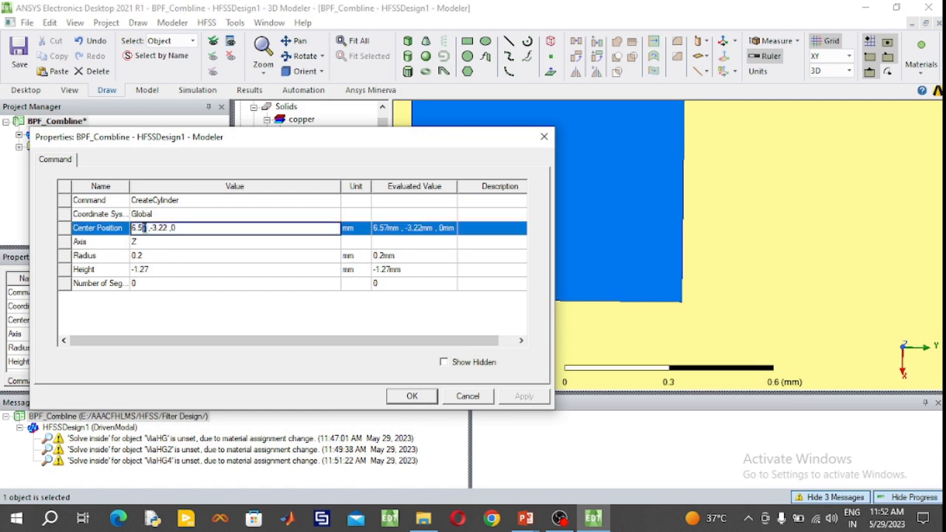
click(406, 397)
click(315, 231)
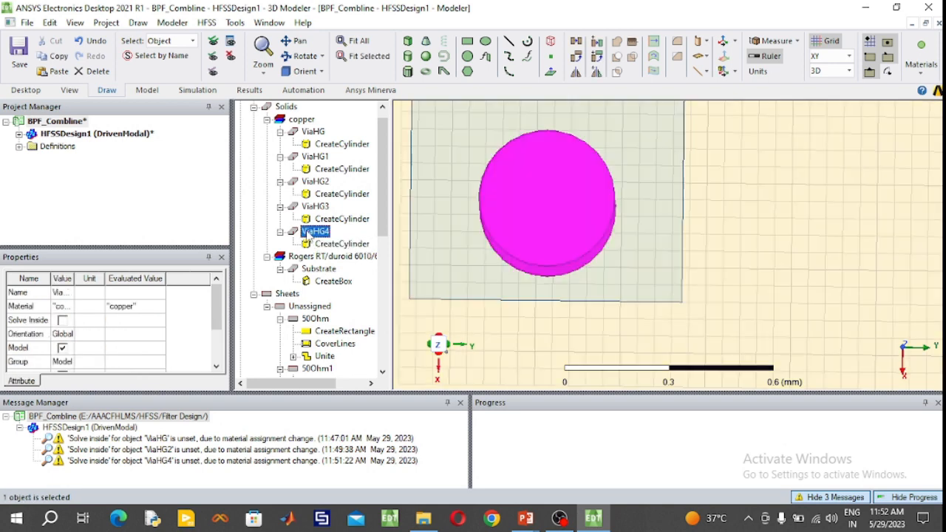
- Set the ViaHG4 cylinder's centre position to 6.5, -3.22, 0 mm
double_click(336, 245)
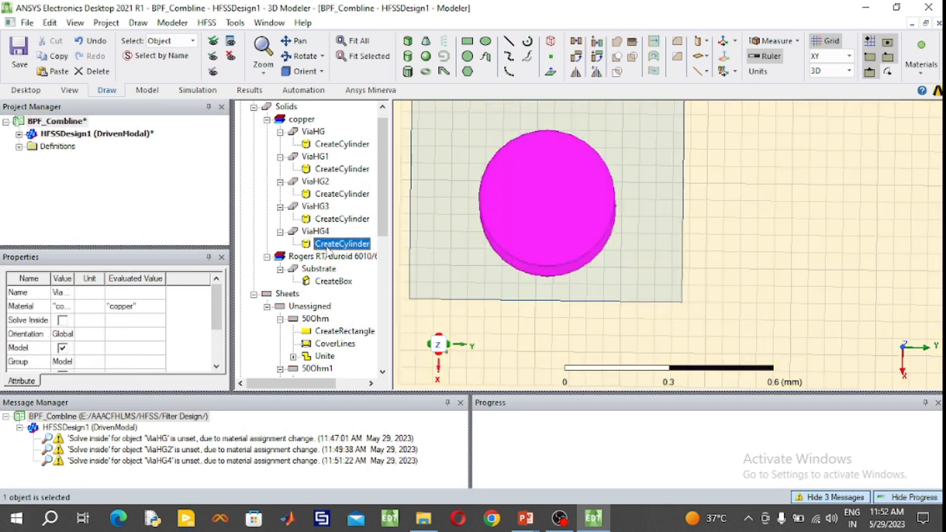
click(146, 230)
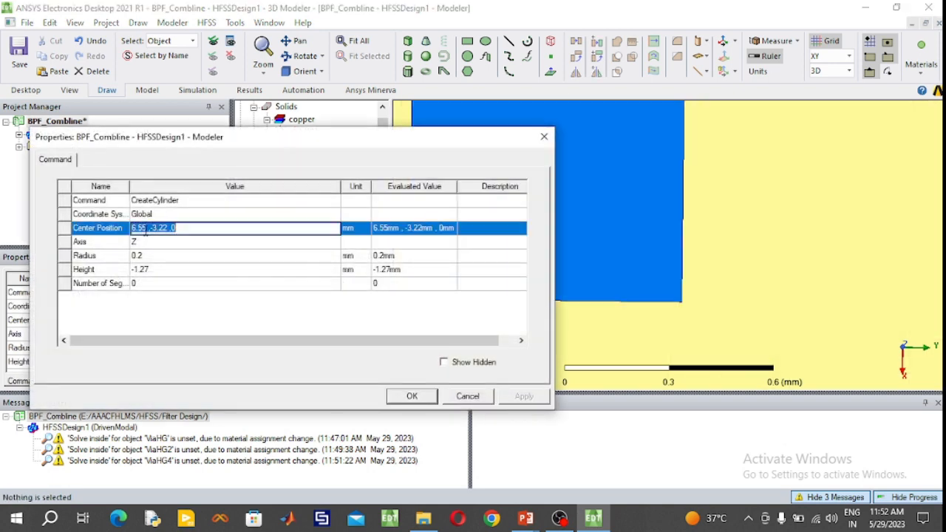
click(146, 229)
key(BackSpace)
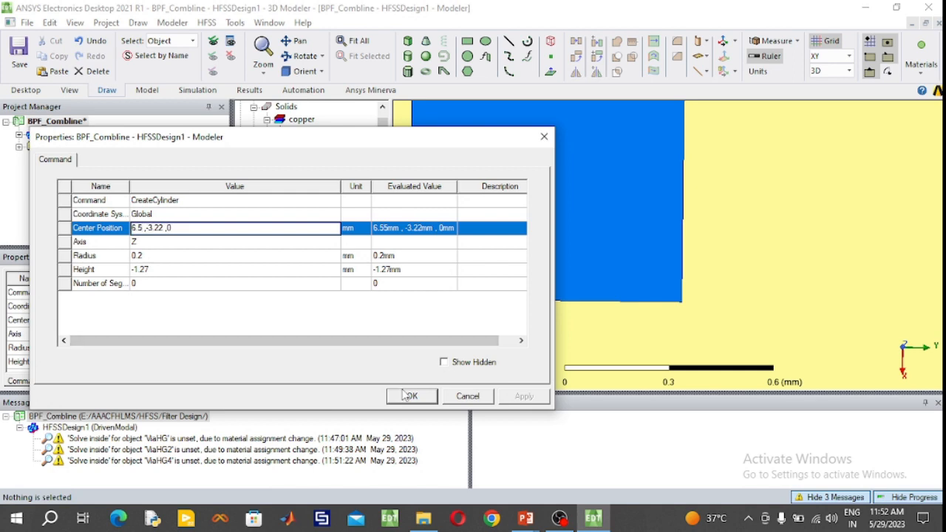
click(408, 396)
- Duplicate the ViaHG4 cylinder and set the copy's centre position to 6.5, 3.22, 0 mm
click(317, 231)
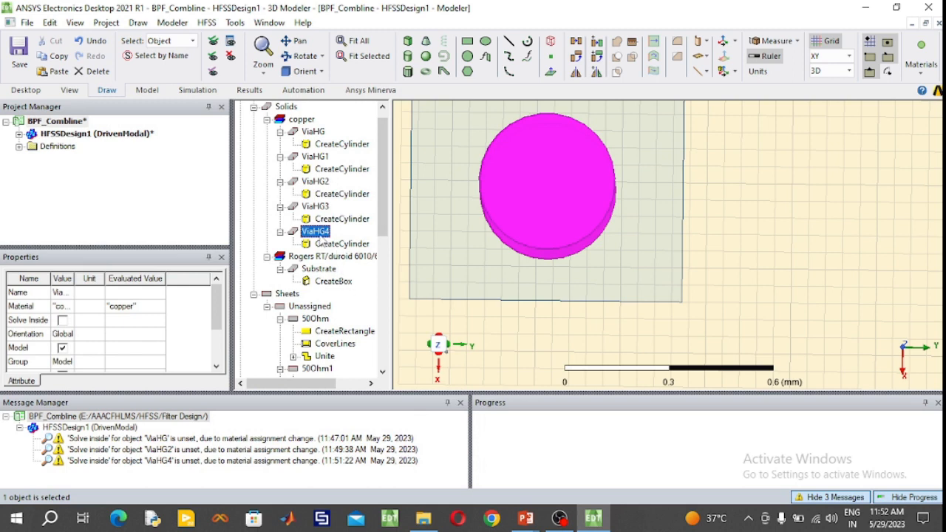
key(ctrl+v)
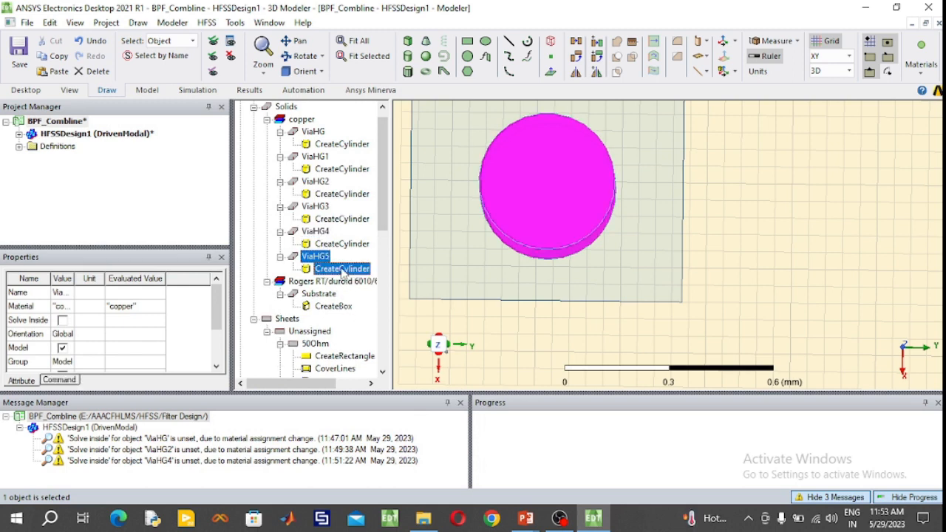
double_click(342, 270)
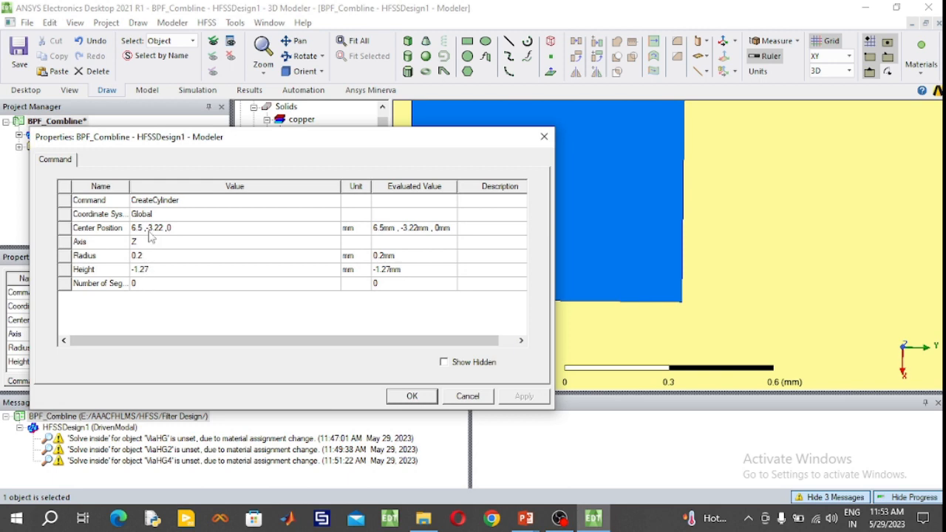
click(150, 231)
key(BackSpace)
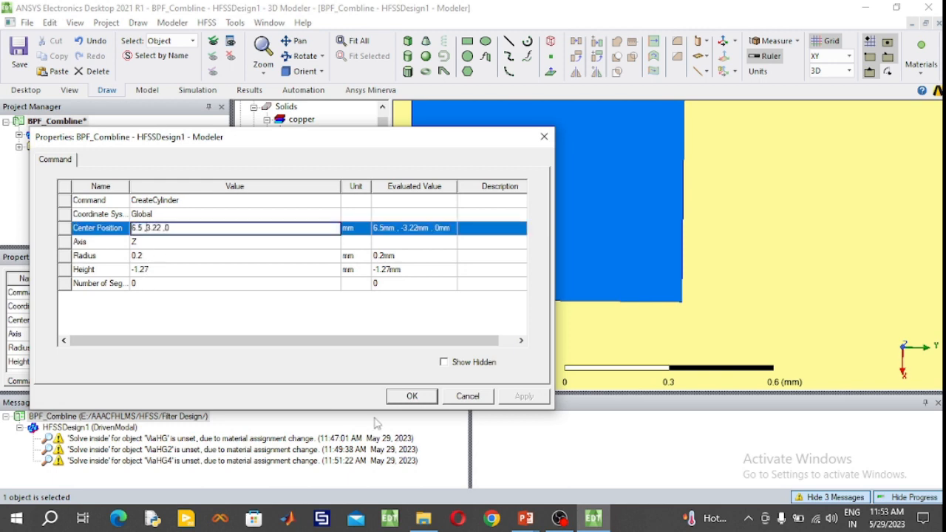
click(412, 396)
click(356, 40)
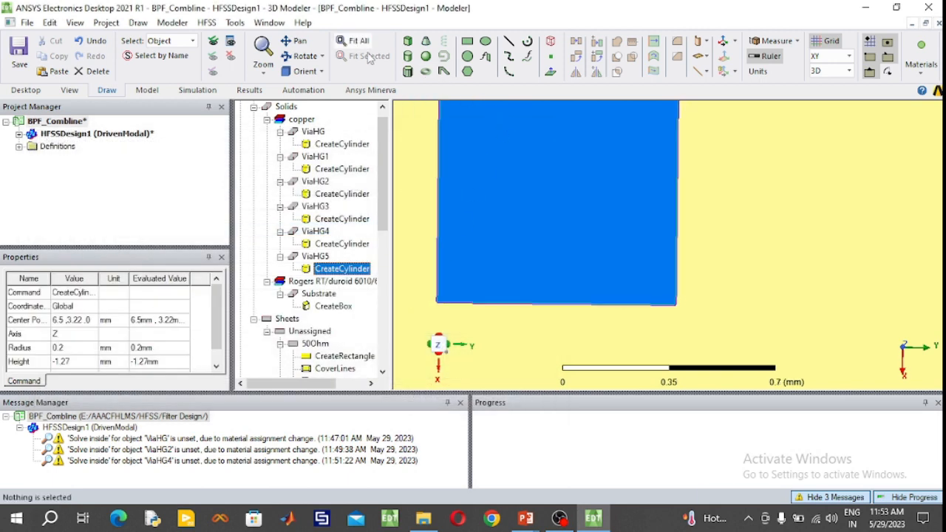
click(314, 257)
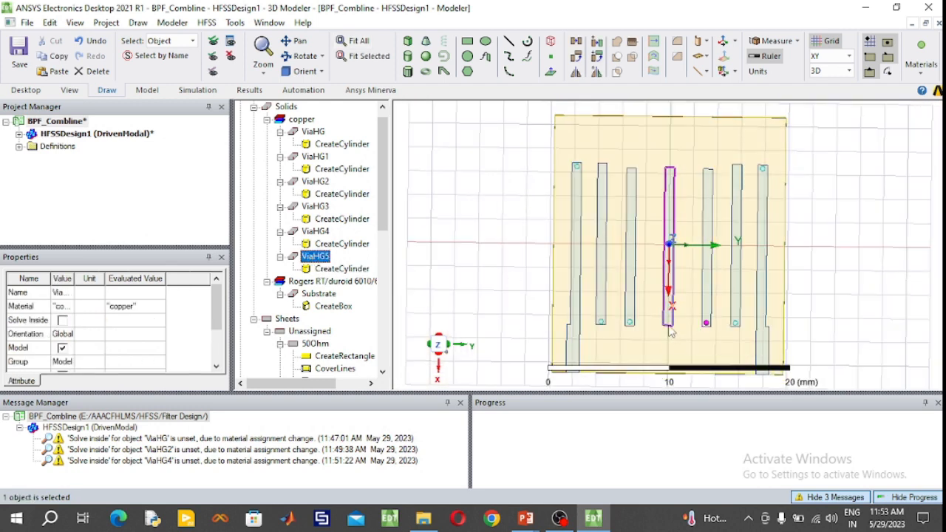
- Draw a cylinder about 0.05 mm in radius and 0.2 mm high, centred at 6.6, 0, 0 mm near the end of the Rectangle1 strip
scroll(670, 330, down, 1)
scroll(671, 333, up, 3)
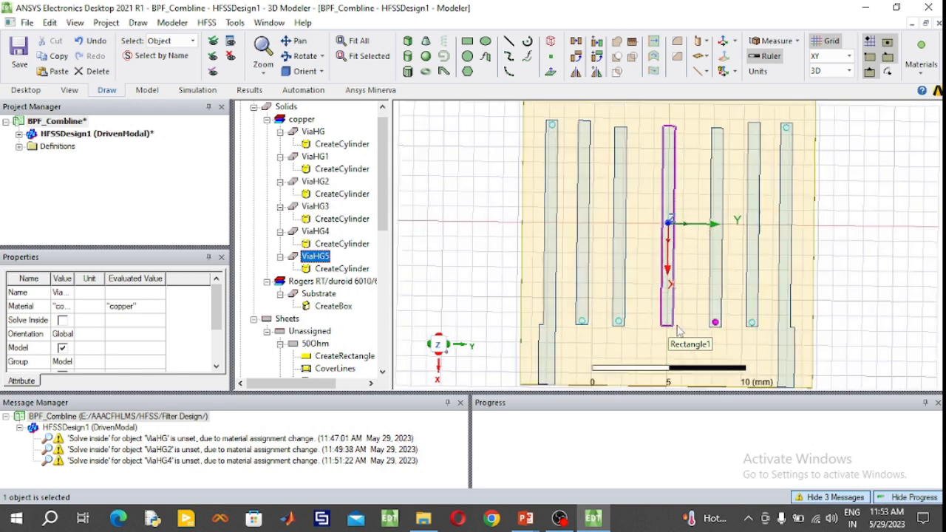
scroll(678, 328, up, 1)
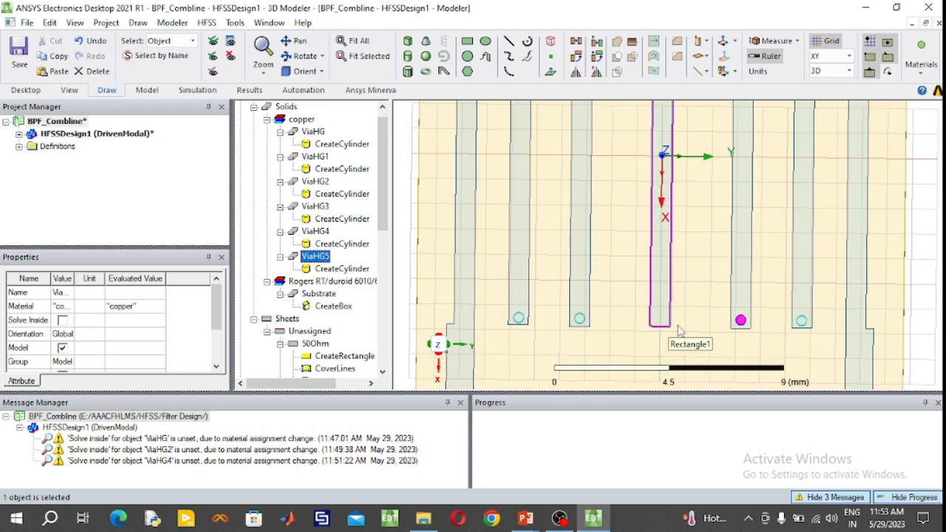
scroll(678, 330, up, 4)
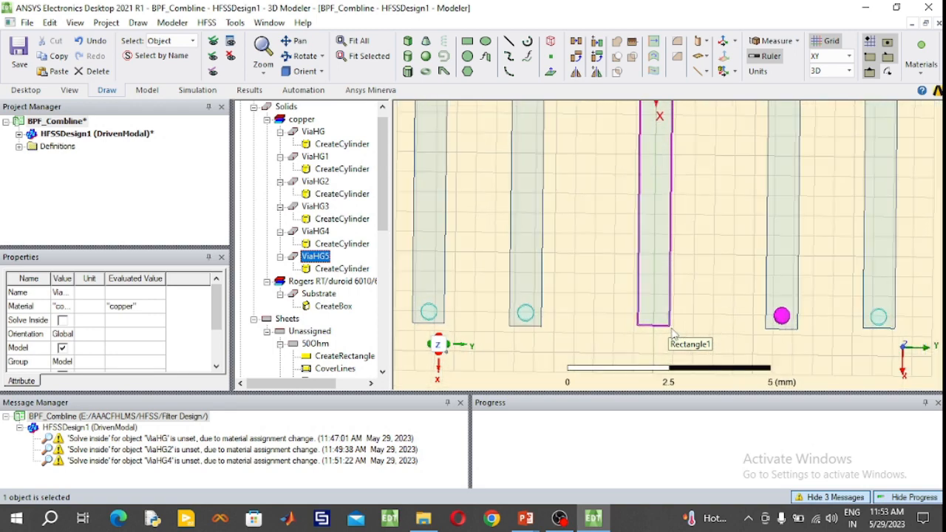
scroll(668, 334, up, 3)
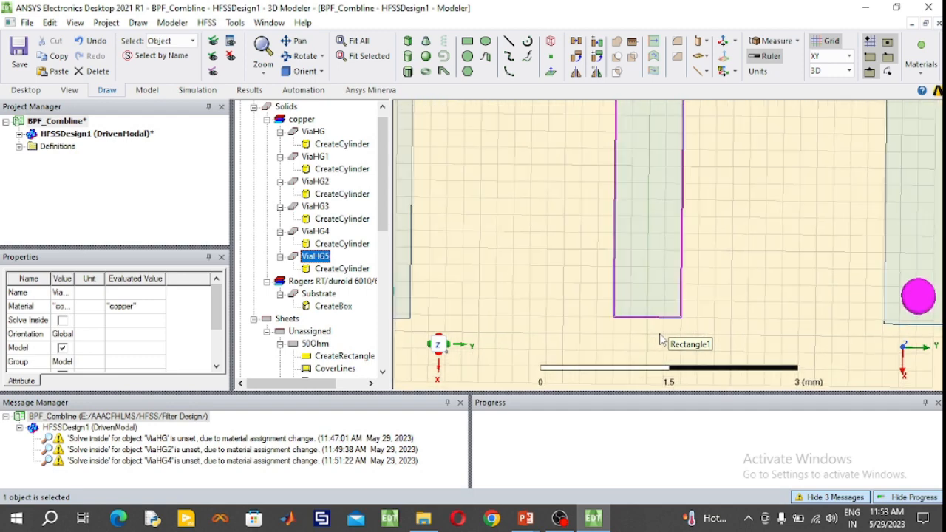
scroll(662, 340, up, 4)
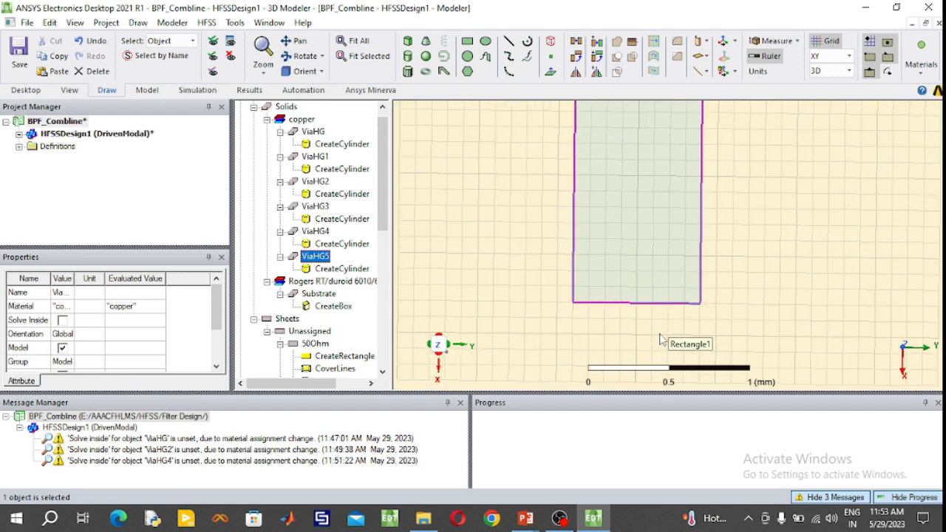
scroll(661, 340, up, 4)
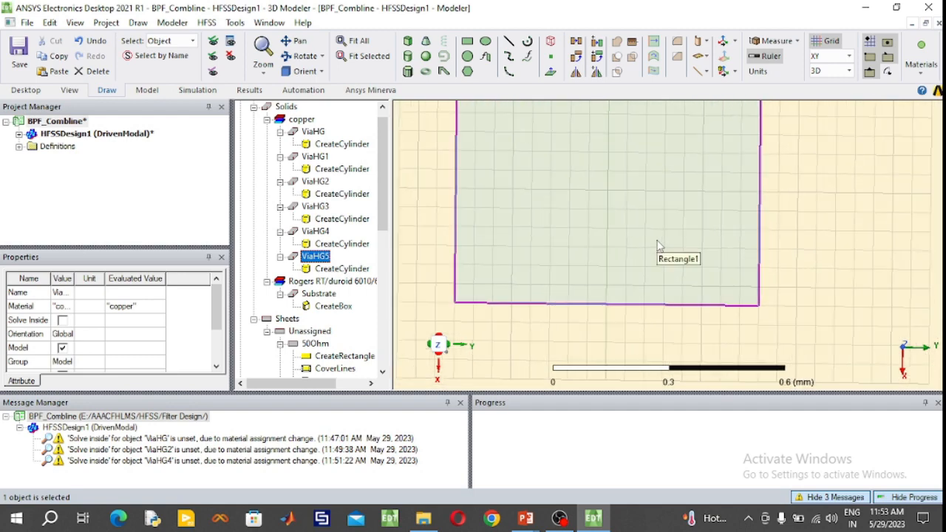
scroll(658, 248, up, 1)
scroll(654, 266, down, 2)
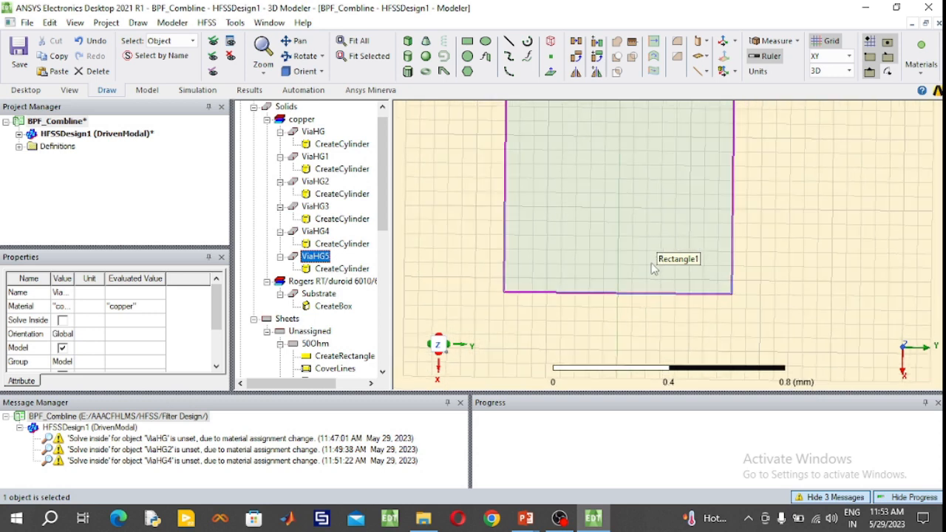
scroll(597, 203, up, 2)
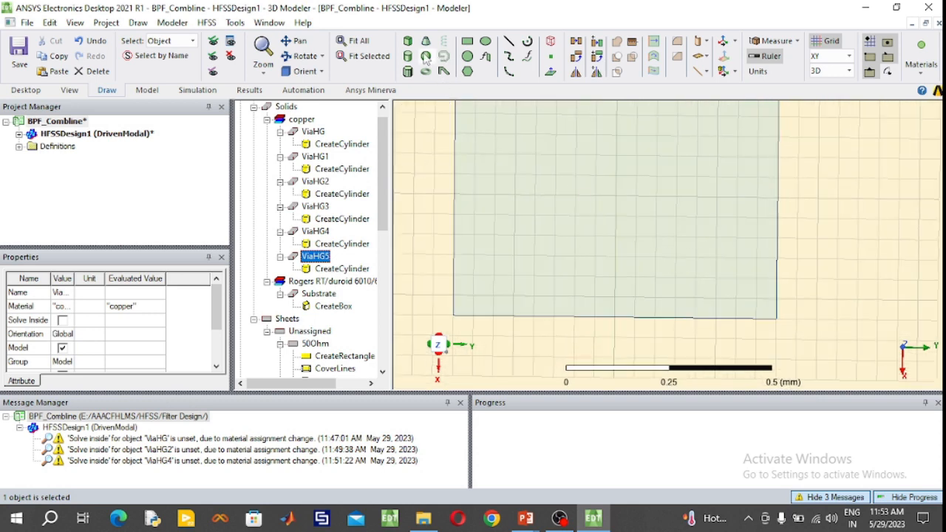
click(426, 57)
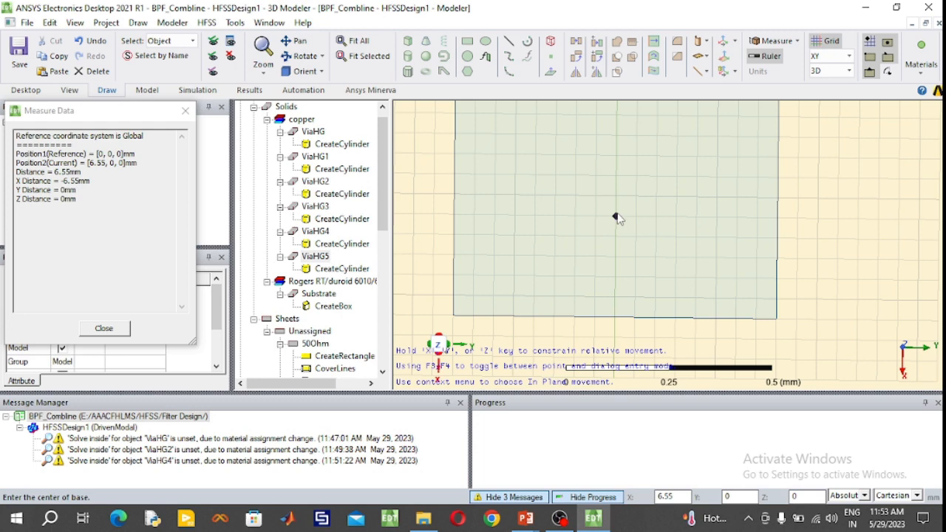
click(614, 236)
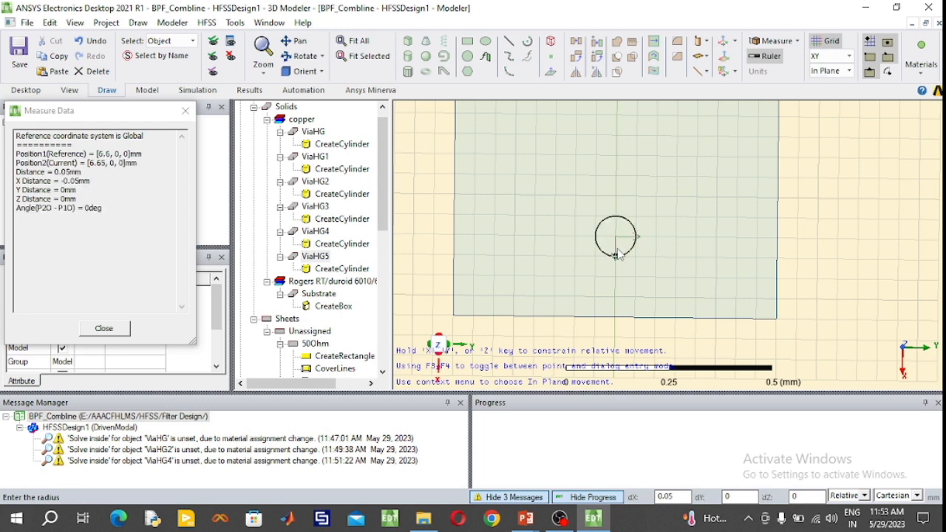
click(617, 255)
click(618, 280)
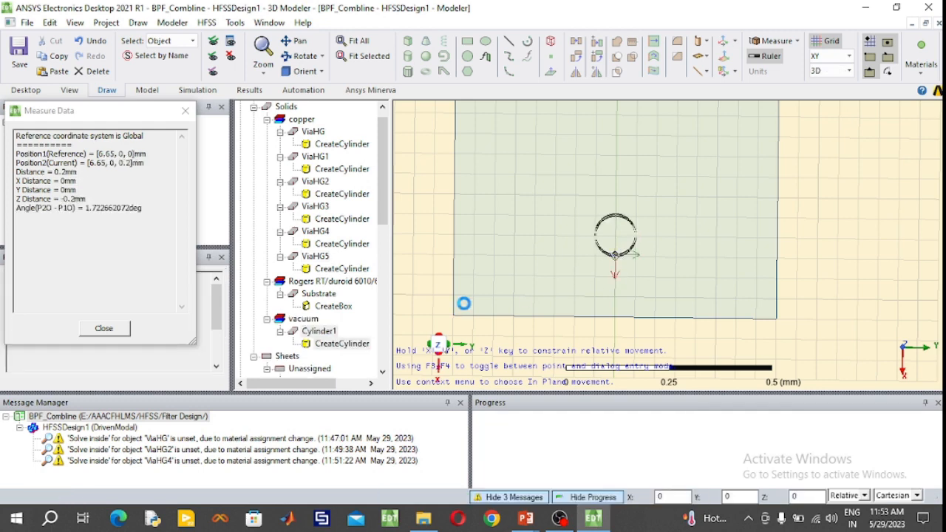
- Rename the new cylinder on the Rectangle1 strip ViaHG6, colour it light cyan and assign it copper
double_click(319, 331)
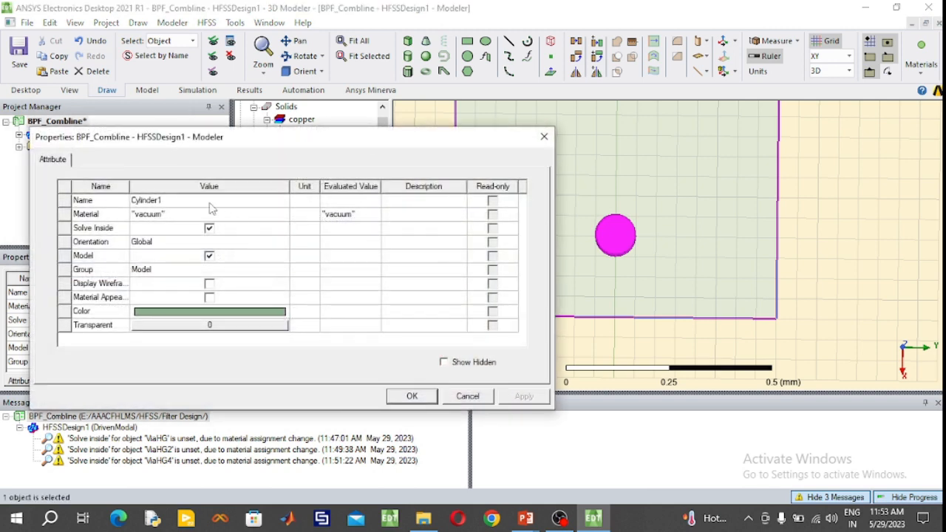
click(211, 201)
text(ViaHG6)
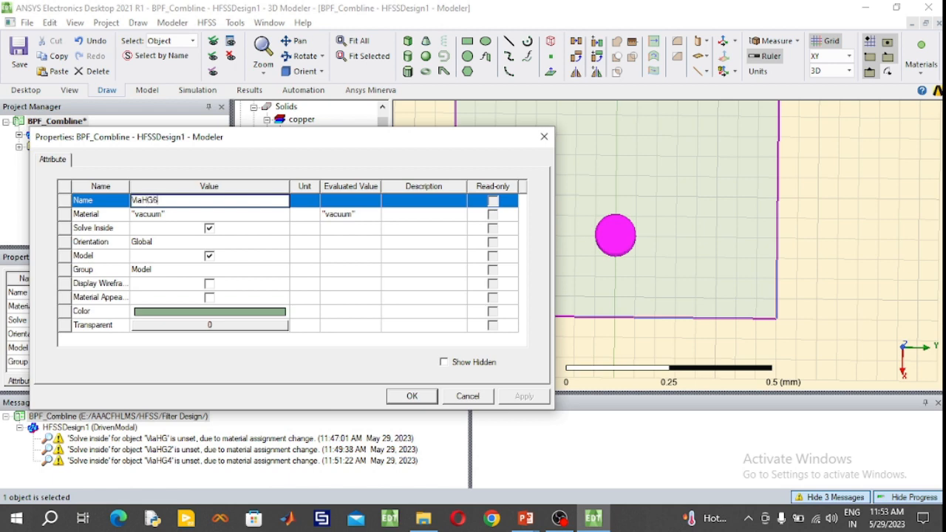
click(233, 316)
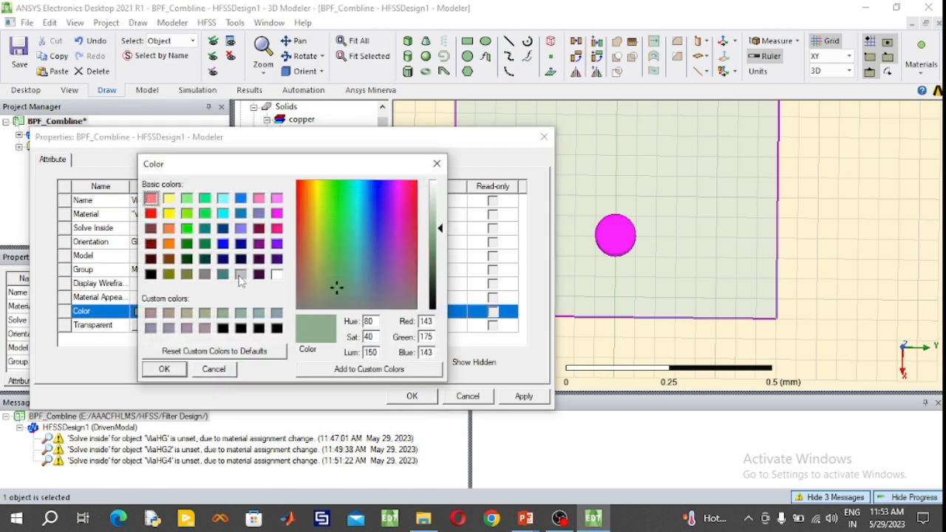
click(223, 198)
click(182, 372)
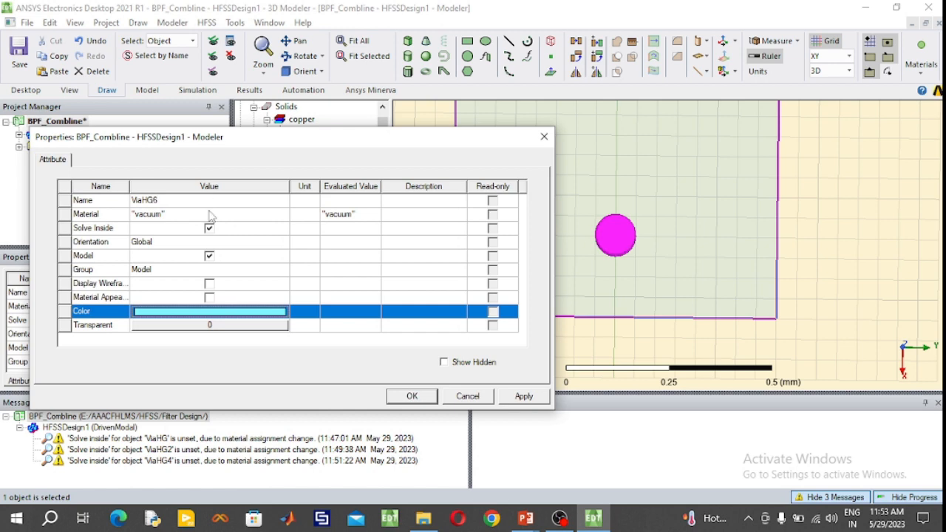
click(211, 214)
click(185, 254)
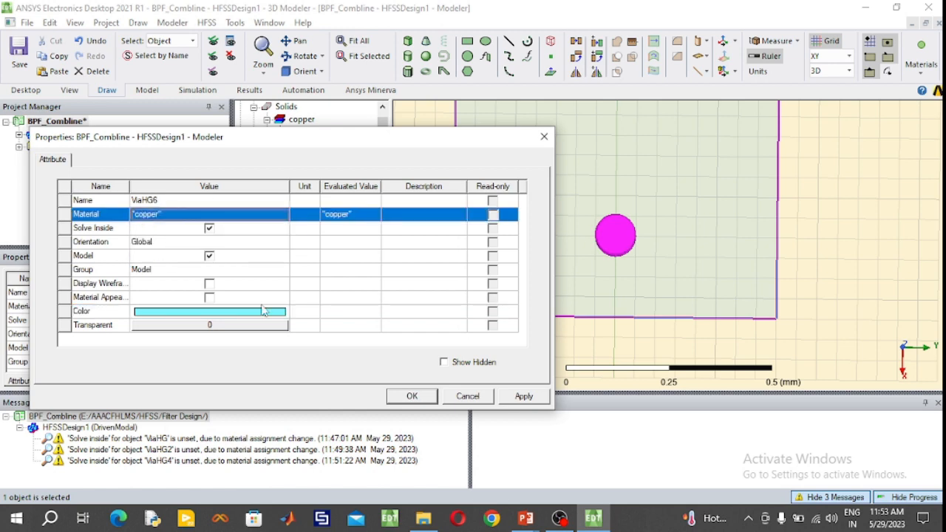
click(418, 400)
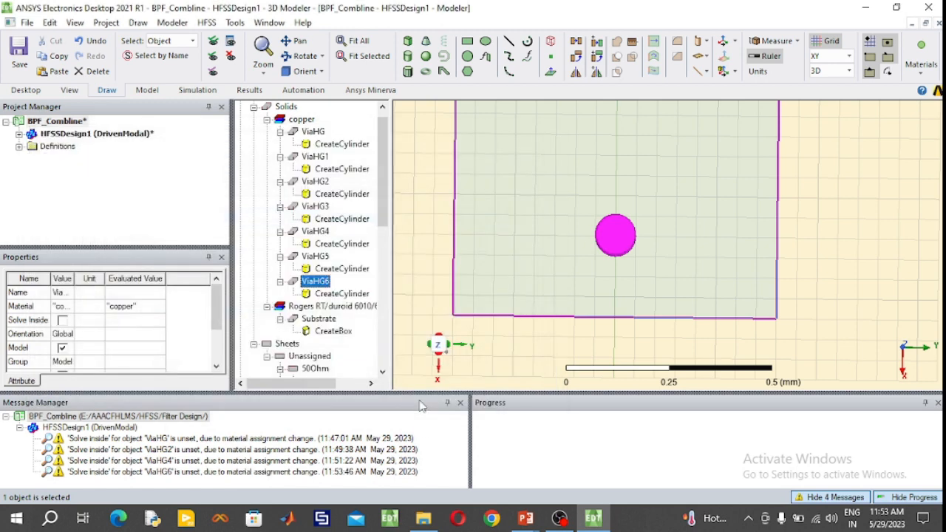
- Set the ViaHG6 cylinder's radius to 0.2 mm and its height to -1.27 mm
double_click(346, 294)
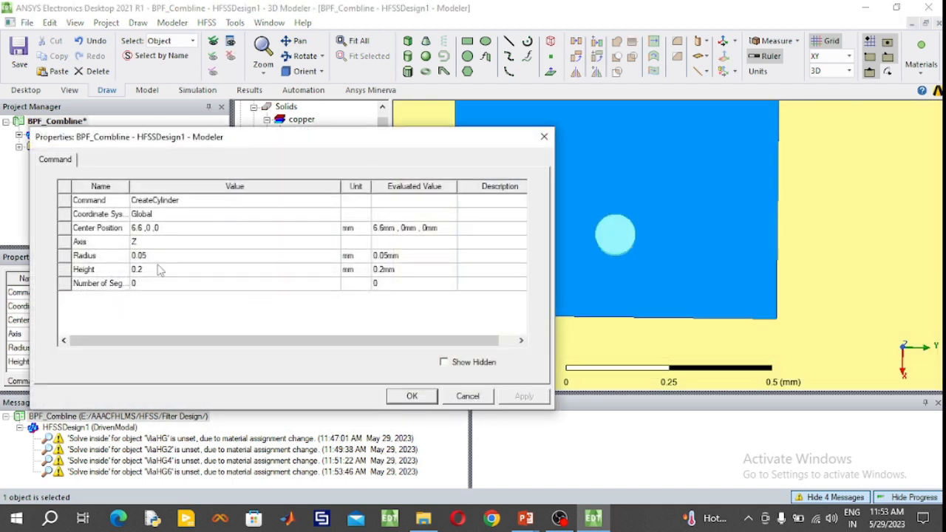
click(158, 256)
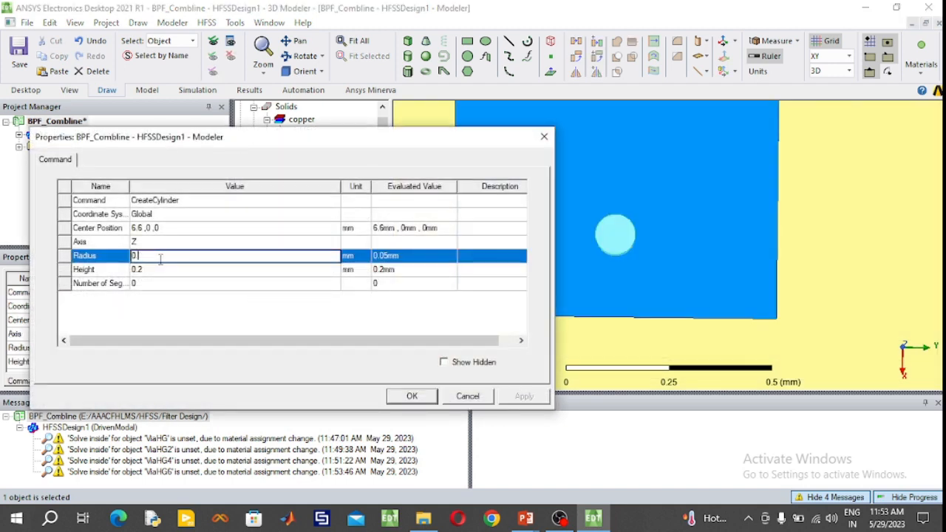
click(164, 269)
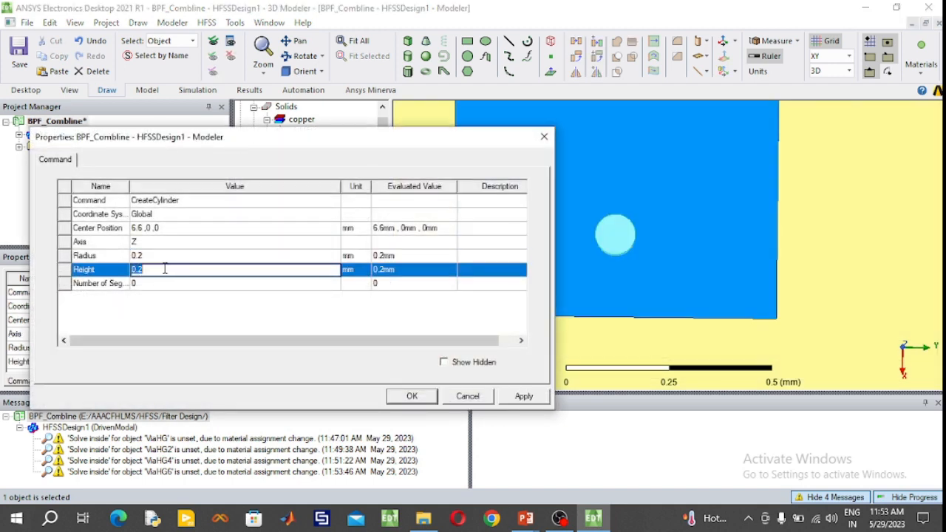
key(BackSpace)
text(-1.27)
click(411, 396)
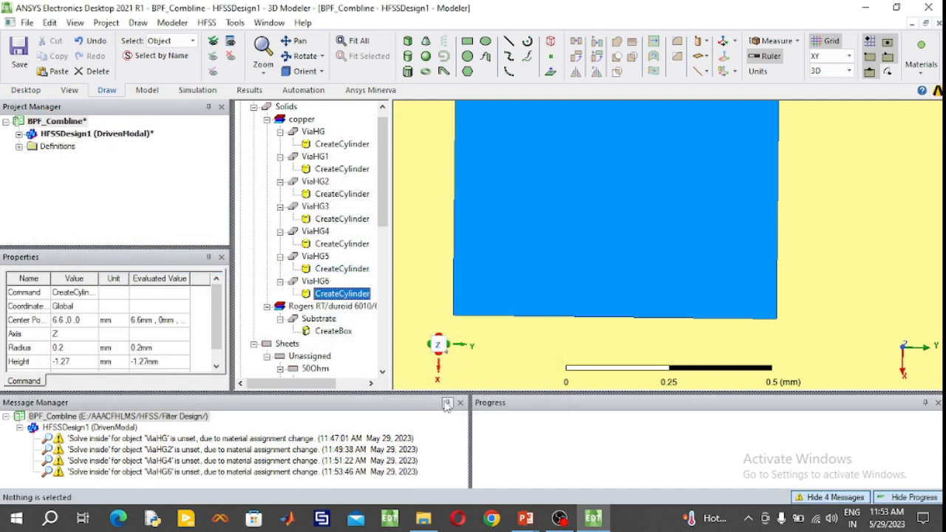
click(317, 282)
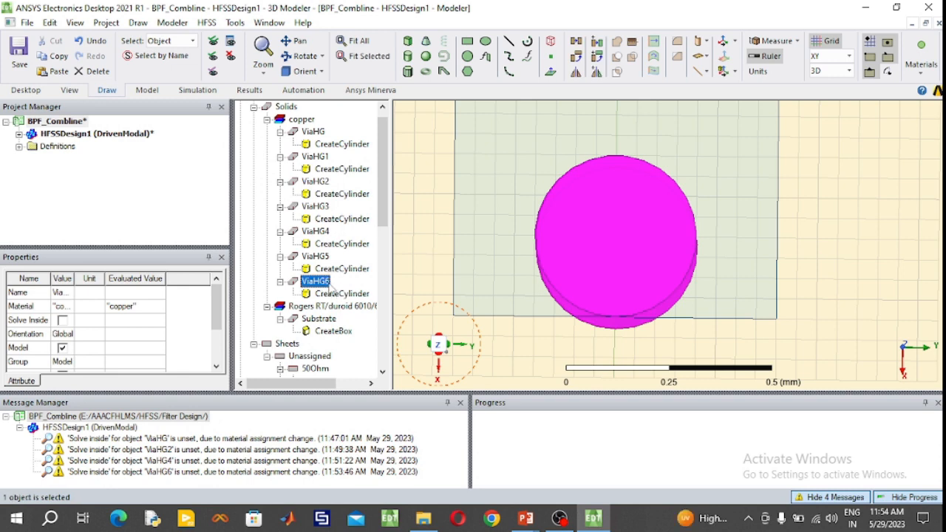
- Set the ViaHG6 cylinder's centre position to 6.4, 0, 0 mm to keep it inside the strip's end
double_click(336, 294)
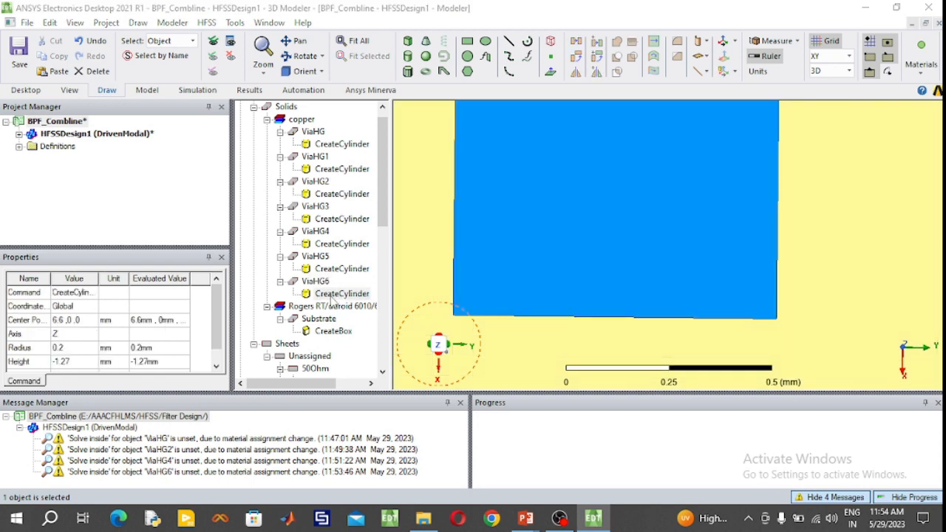
click(143, 230)
click(142, 229)
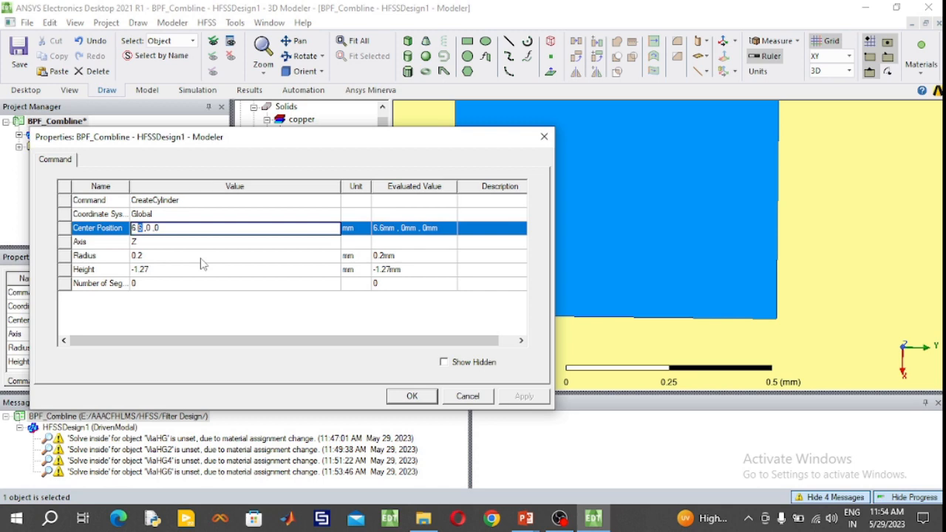
text(4)
click(412, 396)
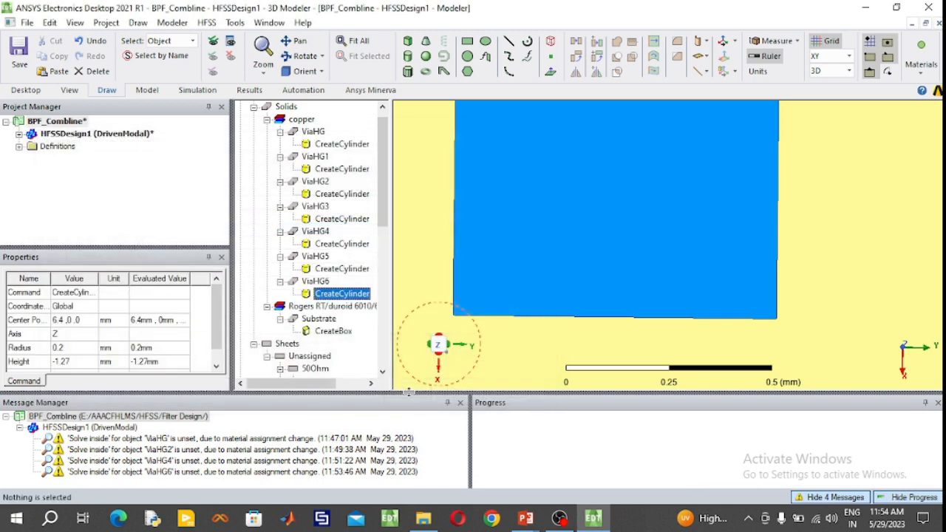
click(316, 281)
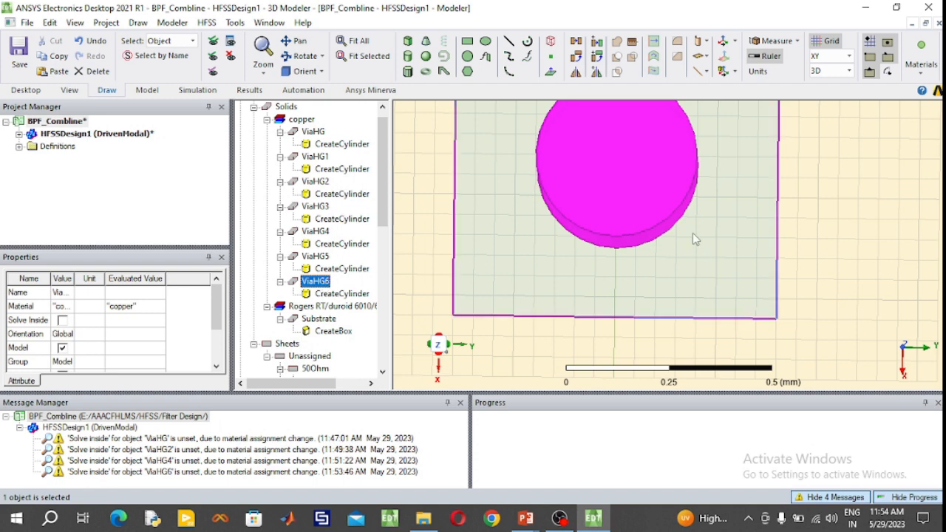
- Set the ViaHG5 cylinder's centre position to 6.4, 3.22, 0 mm
double_click(325, 268)
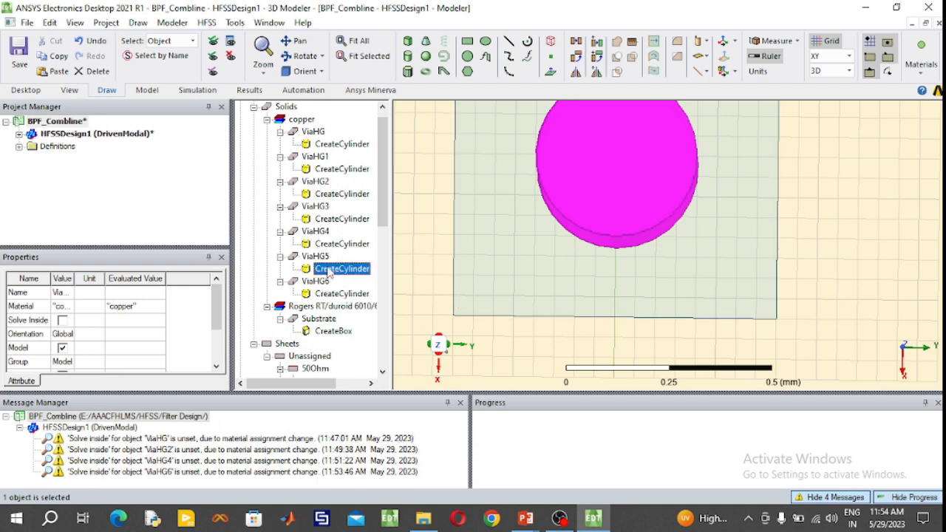
click(138, 227)
click(138, 227)
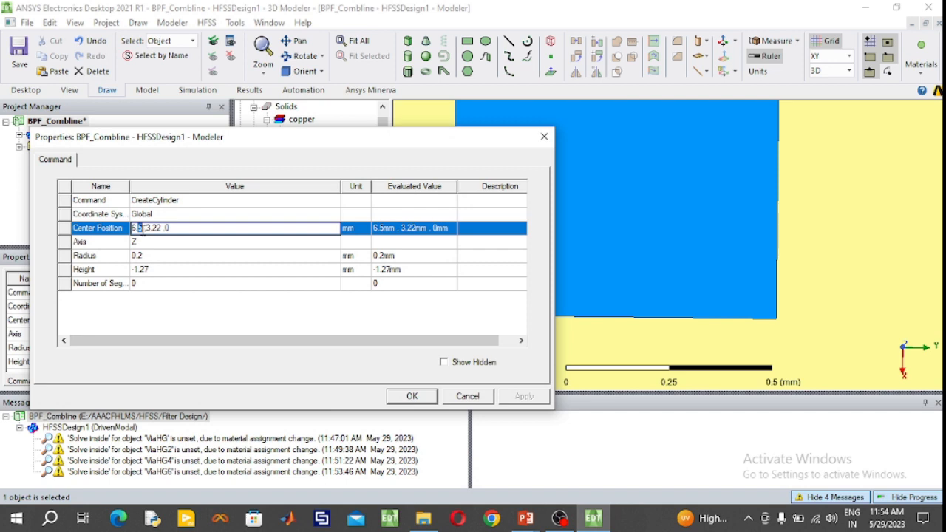
click(414, 398)
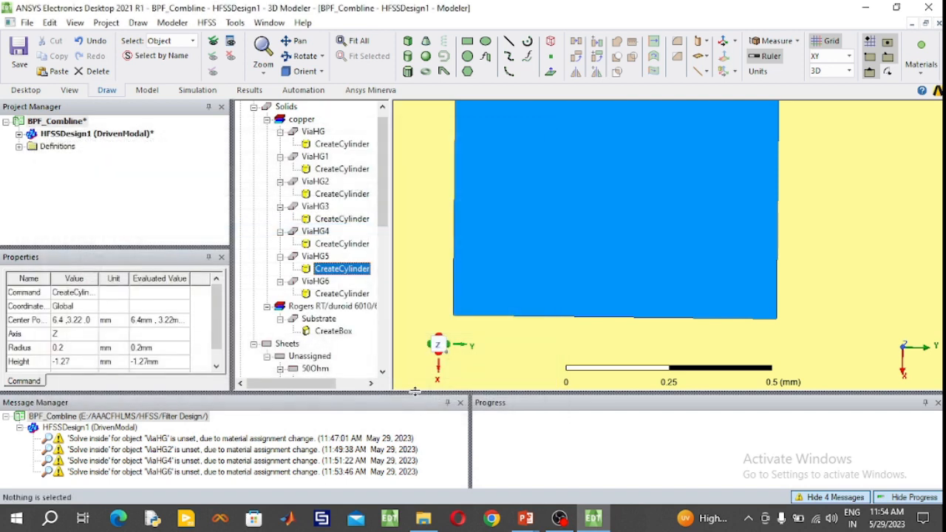
- Set the ViaHG4 cylinder's centre position to 6.4, -3.22, 0 mm
click(314, 258)
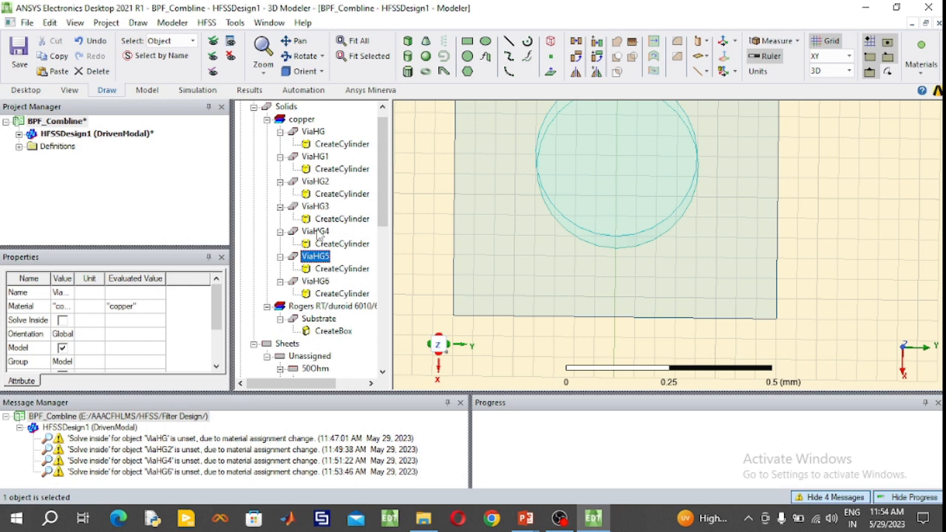
click(316, 232)
double_click(325, 243)
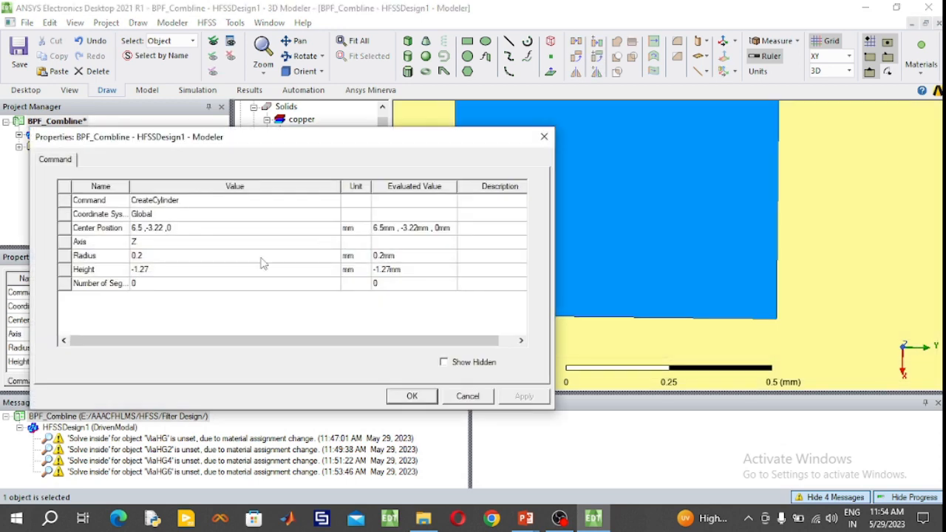
click(144, 229)
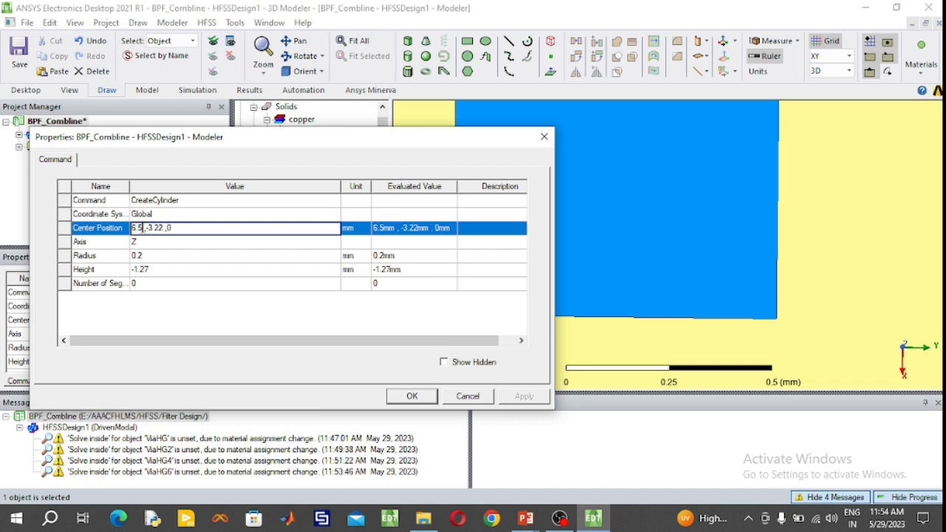
text(4)
click(412, 396)
click(315, 231)
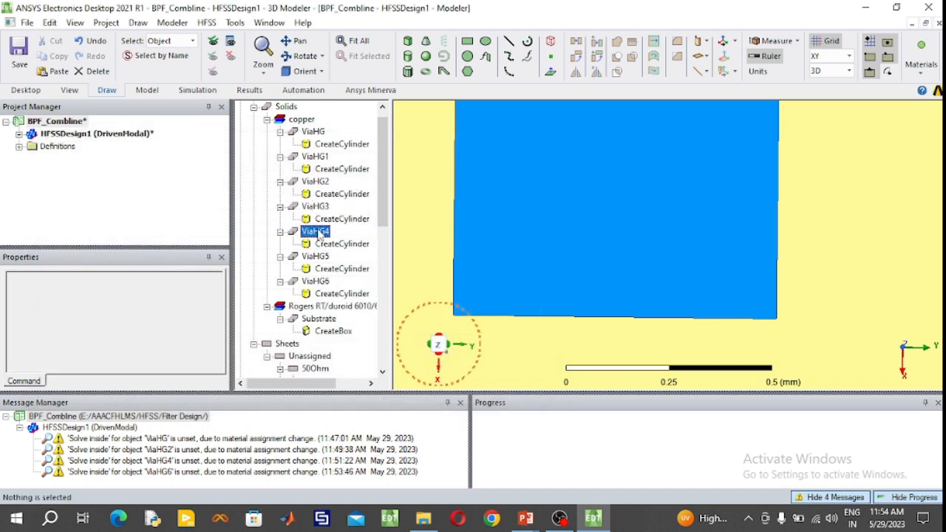
click(353, 40)
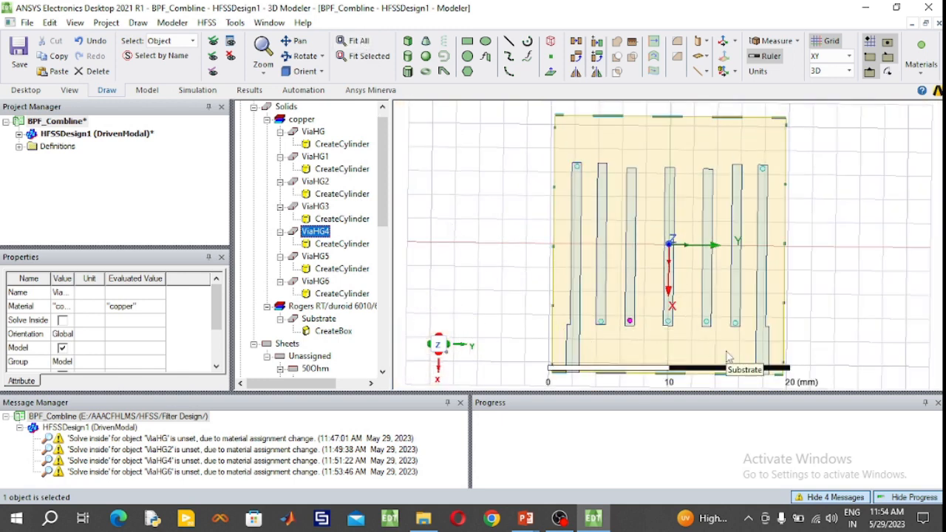
- Set the ViaHG3 cylinder's centre position to 6.4, 5.65, 0 mm
click(324, 207)
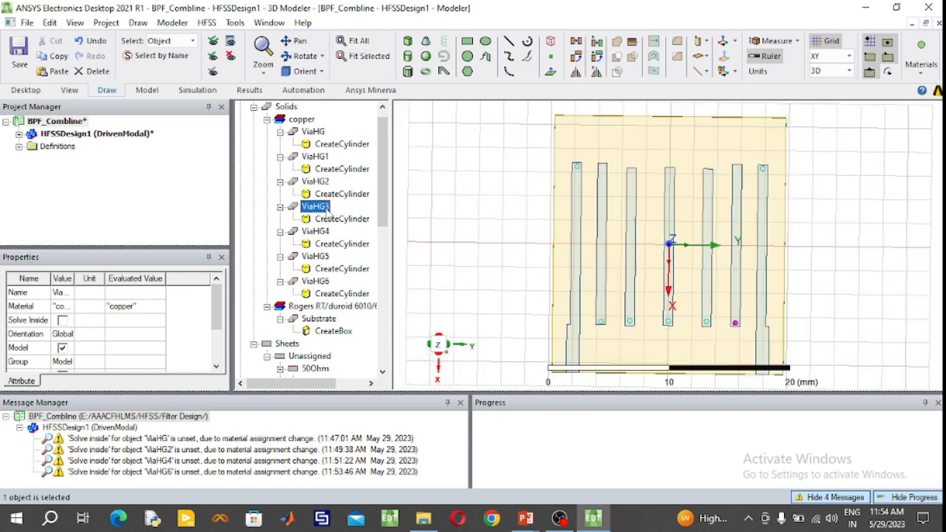
double_click(338, 225)
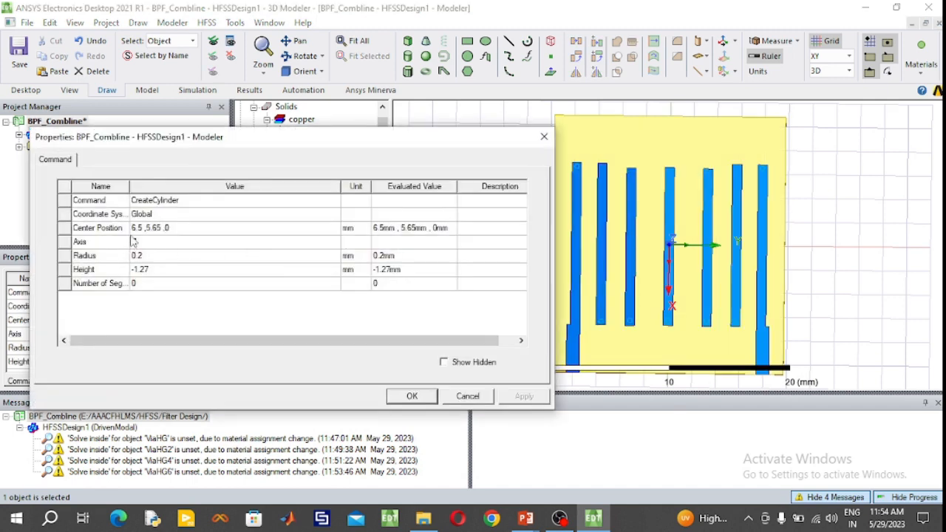
click(140, 229)
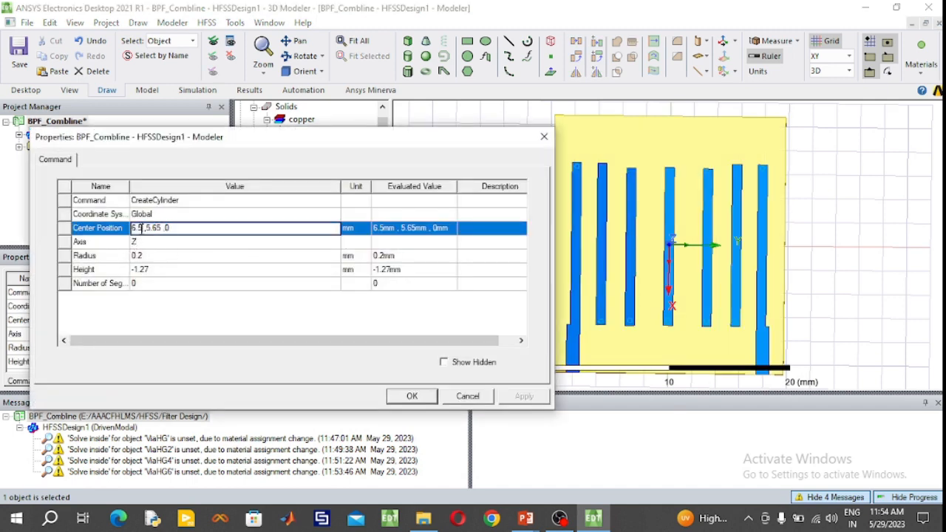
key(BackSpace)
text(4)
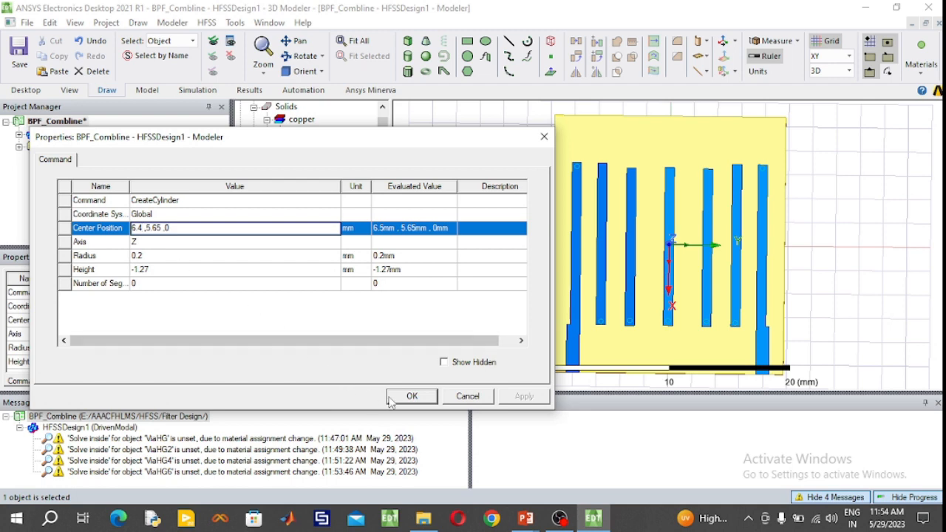
click(412, 397)
click(329, 207)
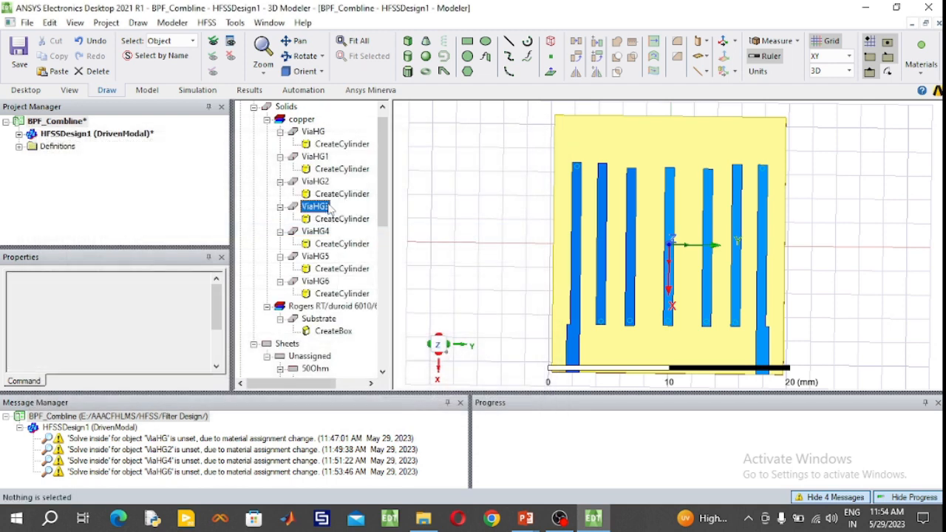
- Set the ViaHG2 cylinder's centre position to 6.4, -5.65, 0 mm
click(316, 173)
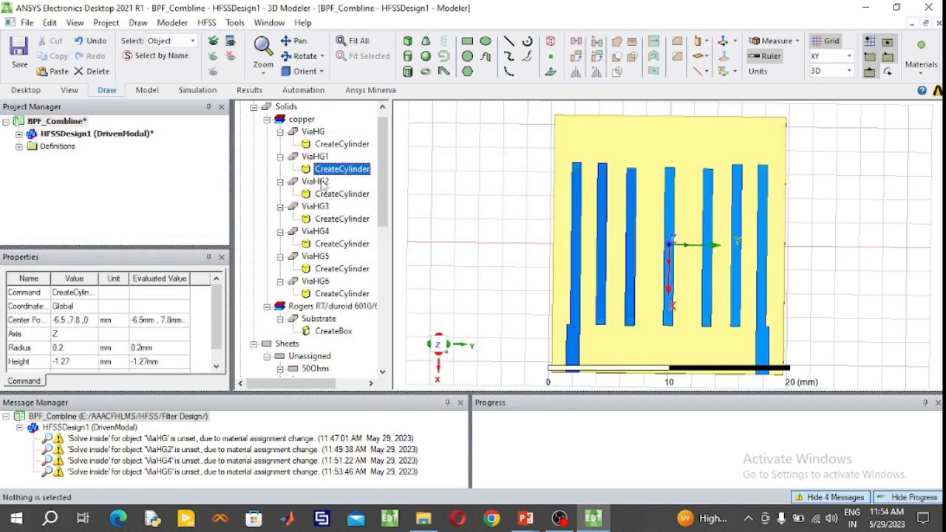
click(317, 181)
double_click(341, 196)
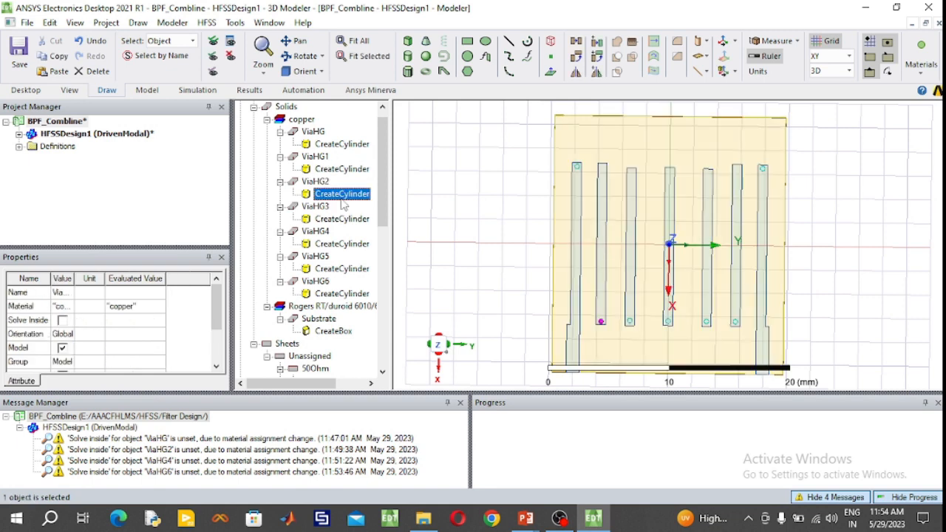
click(142, 228)
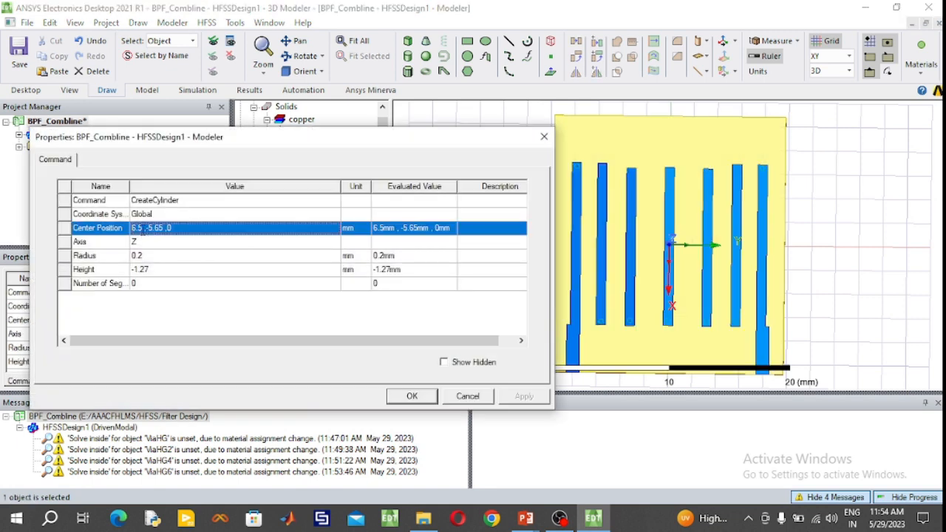
click(142, 228)
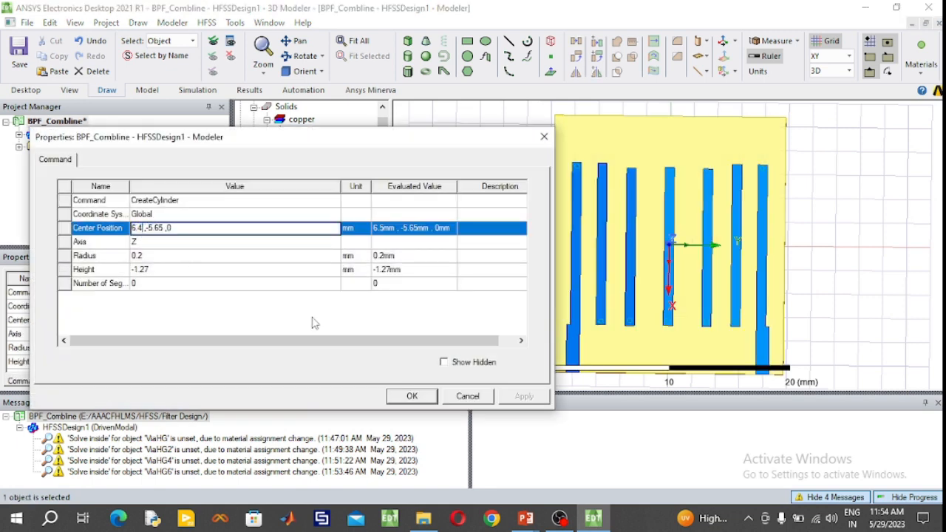
click(412, 396)
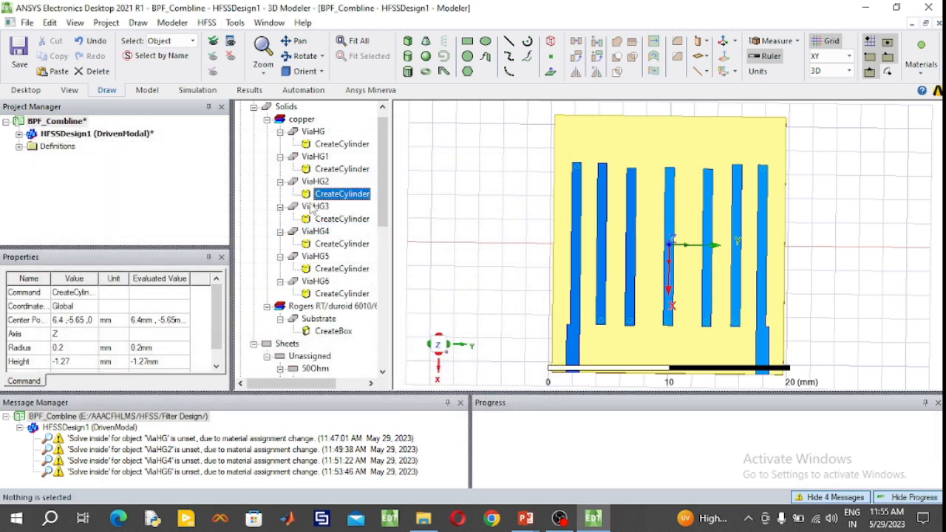
click(318, 182)
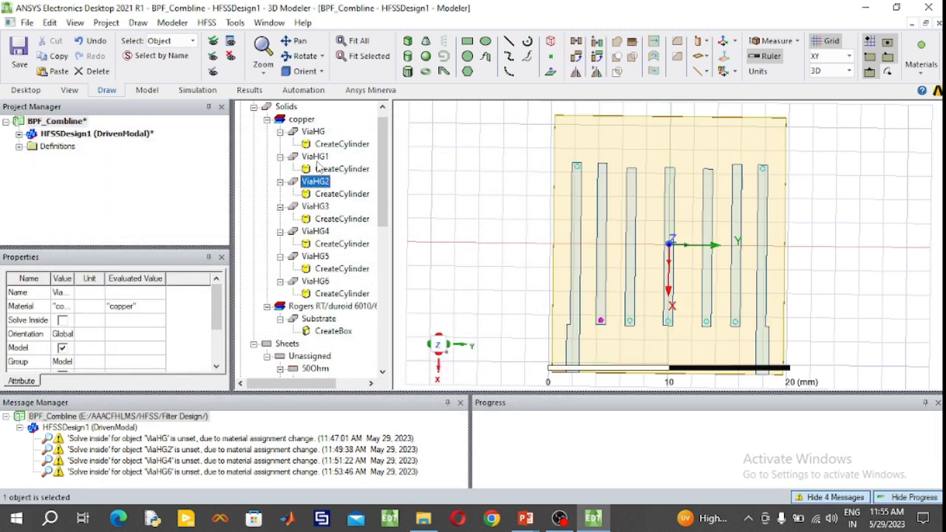
- Set the ViaHG1 cylinder's centre position to -6.4, 7.8, 0 mm
click(317, 159)
double_click(329, 169)
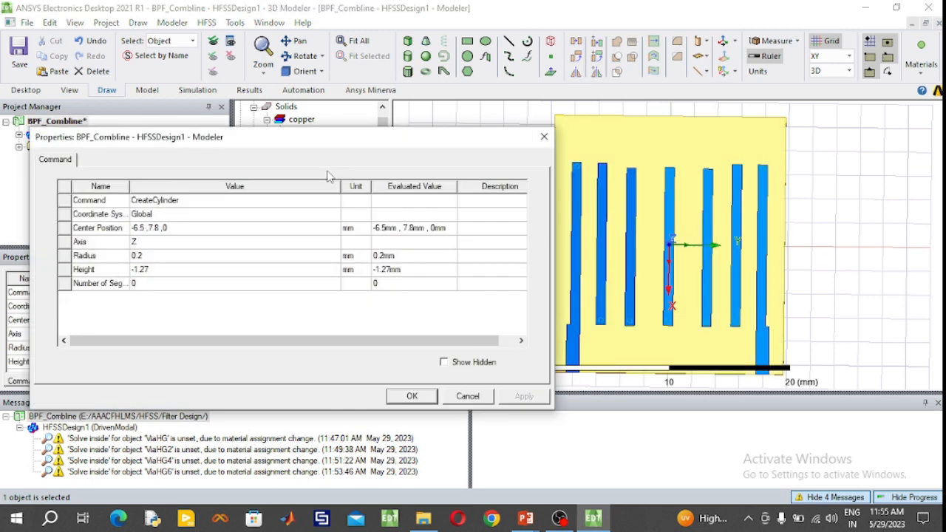
click(147, 229)
click(141, 228)
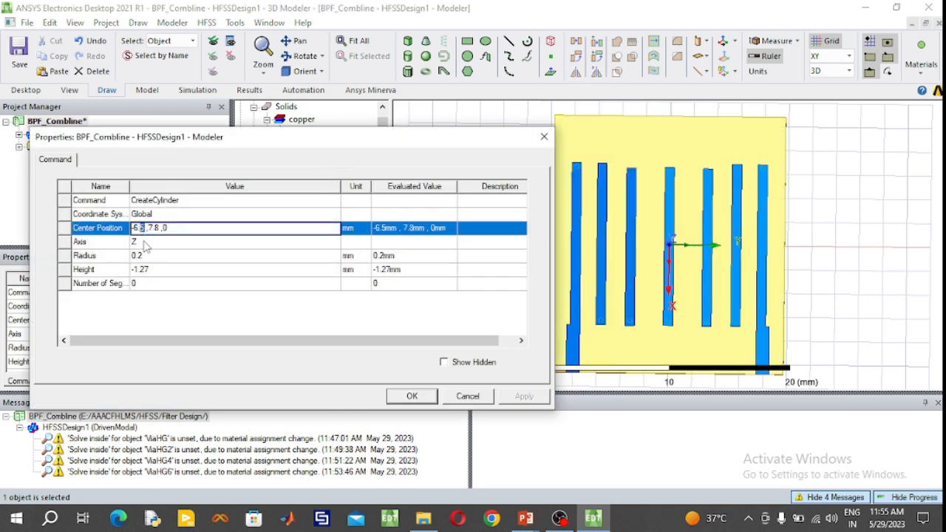
text(4)
click(411, 396)
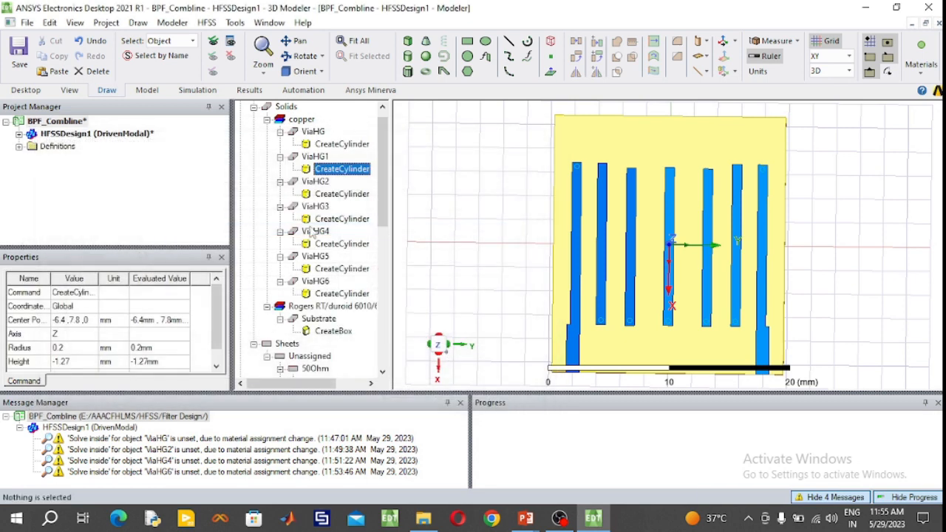
click(320, 156)
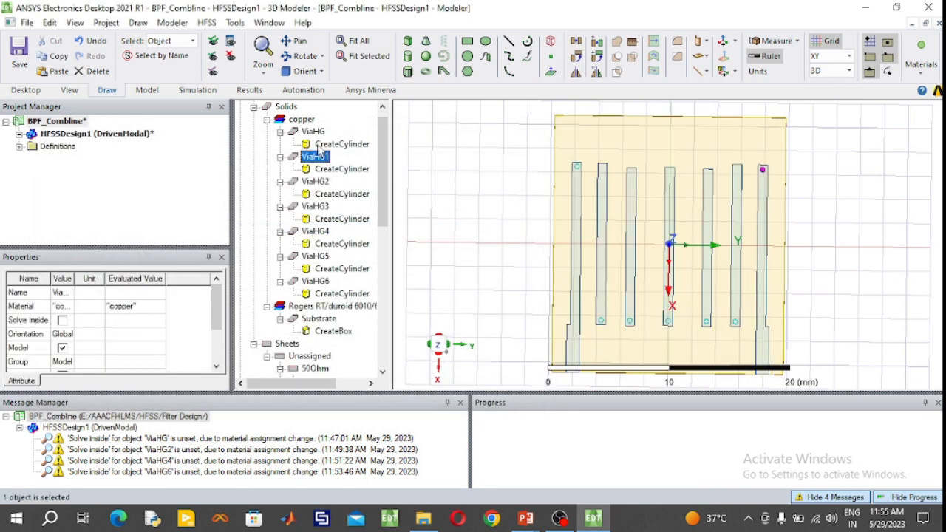
- Set the ViaHG cylinder's centre position to -6.4, -7.8, 0 mm and clear the selection
click(316, 132)
double_click(341, 144)
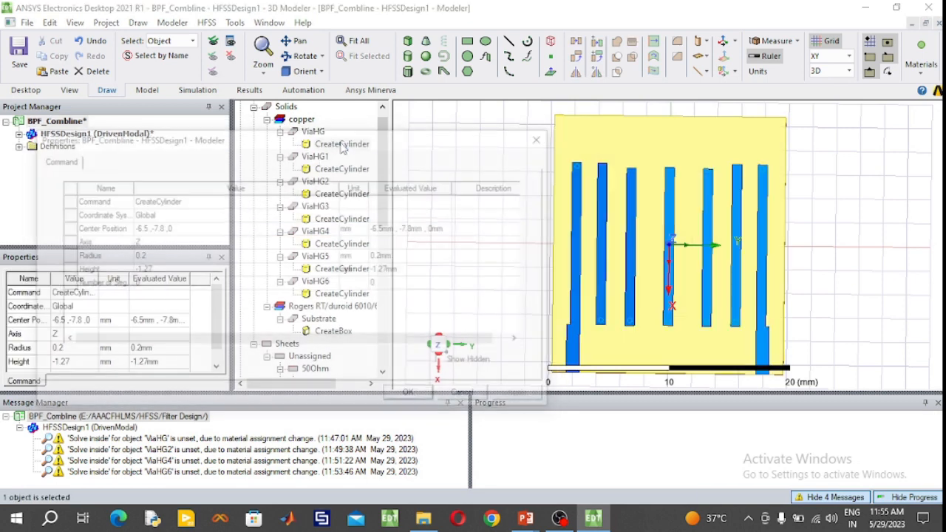
click(145, 234)
double_click(140, 227)
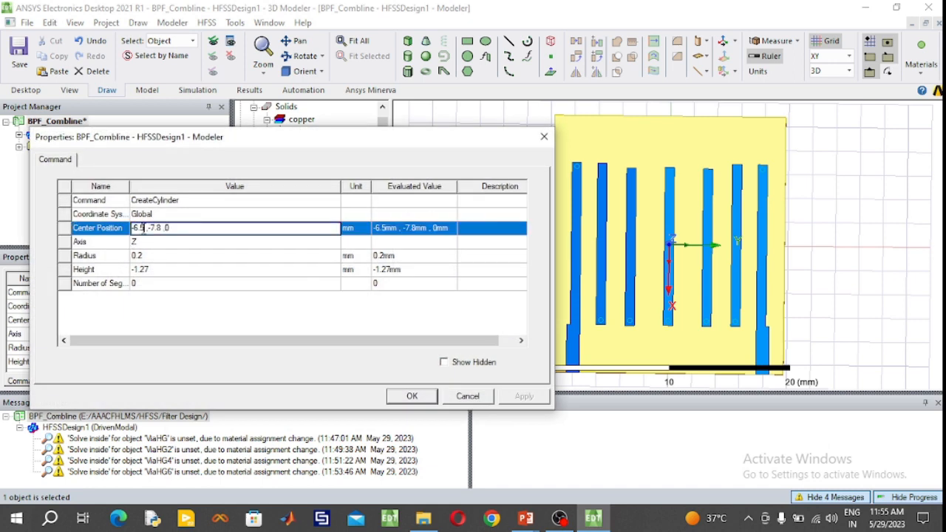
text(4)
click(432, 400)
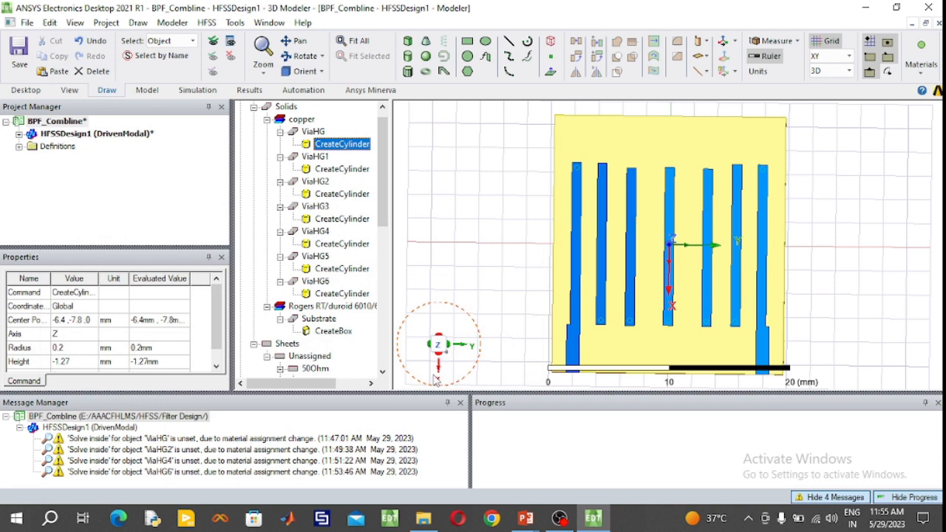
click(487, 253)
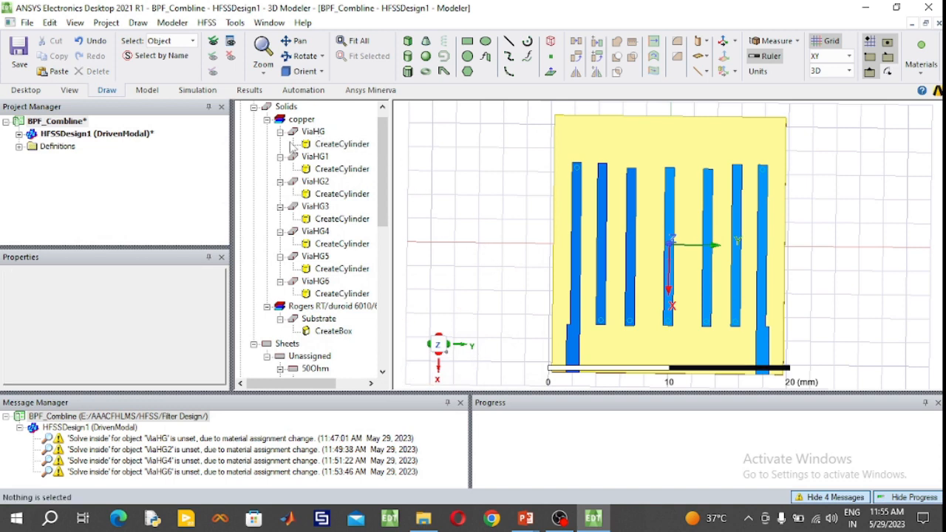
- Collapse the creation histories of the via cylinders ViaHG through ViaHG6 in the model tree
click(280, 132)
click(280, 144)
click(280, 156)
click(280, 169)
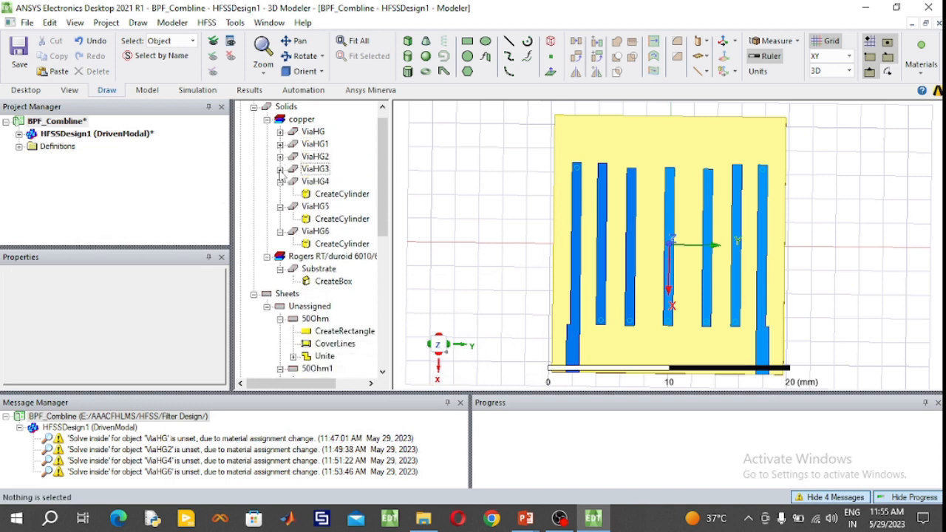
click(280, 182)
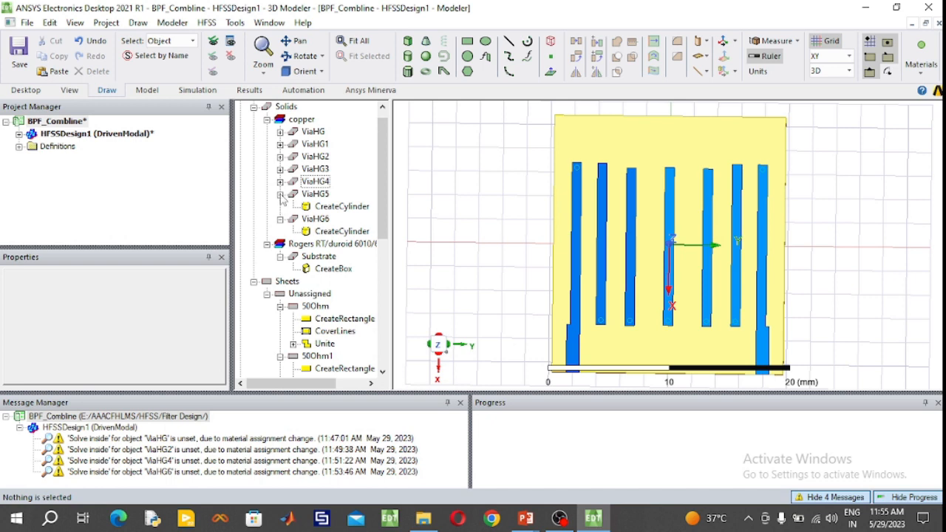
click(280, 193)
click(280, 206)
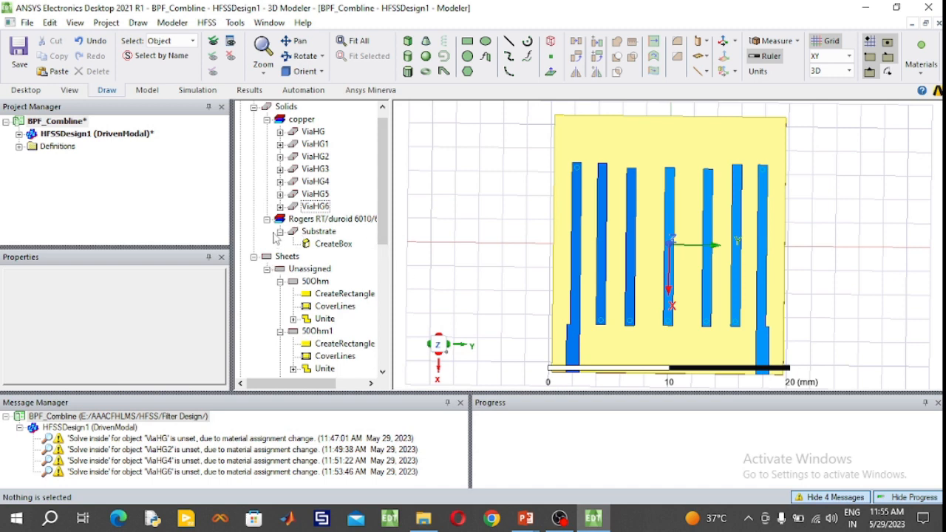
- Collapse the copper and Rogers material groups and the histories of the sheets, except Rectangle4, in the model tree
click(267, 119)
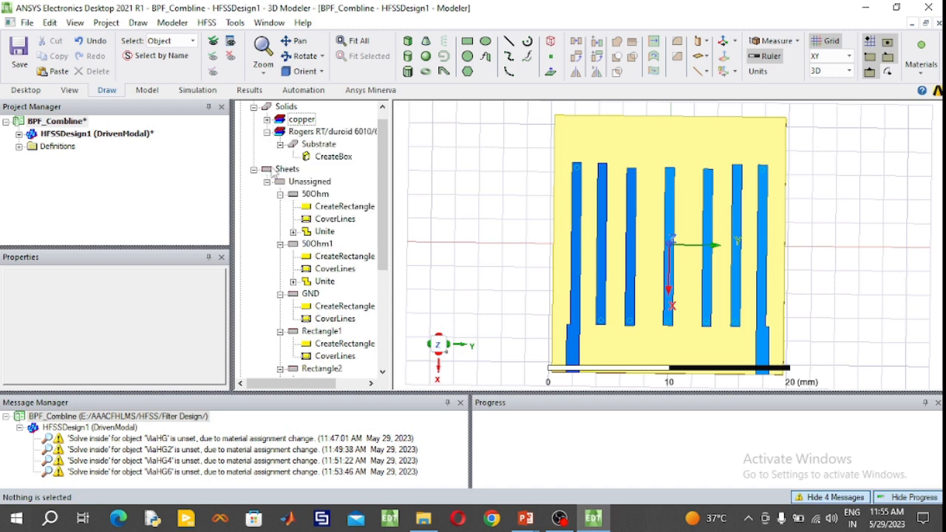
click(267, 119)
click(267, 119)
click(280, 144)
click(266, 132)
click(280, 169)
click(280, 181)
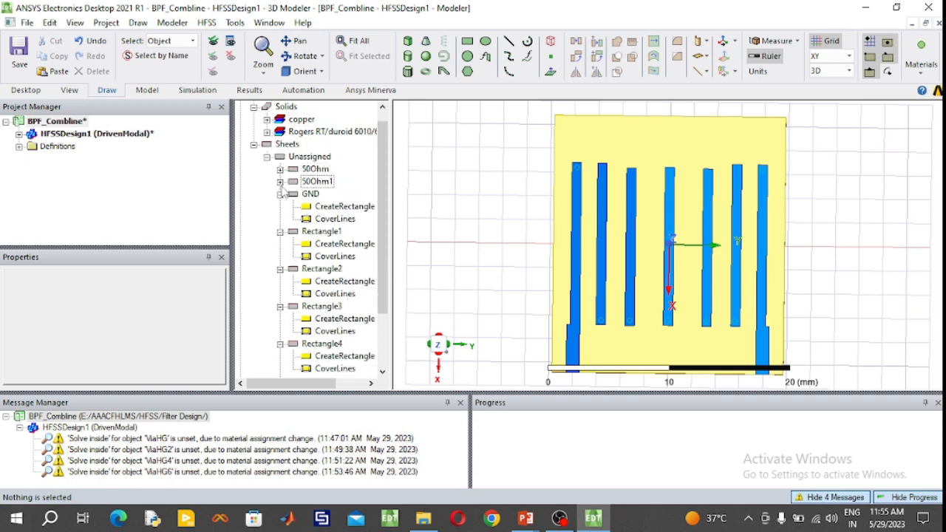
click(280, 194)
click(280, 207)
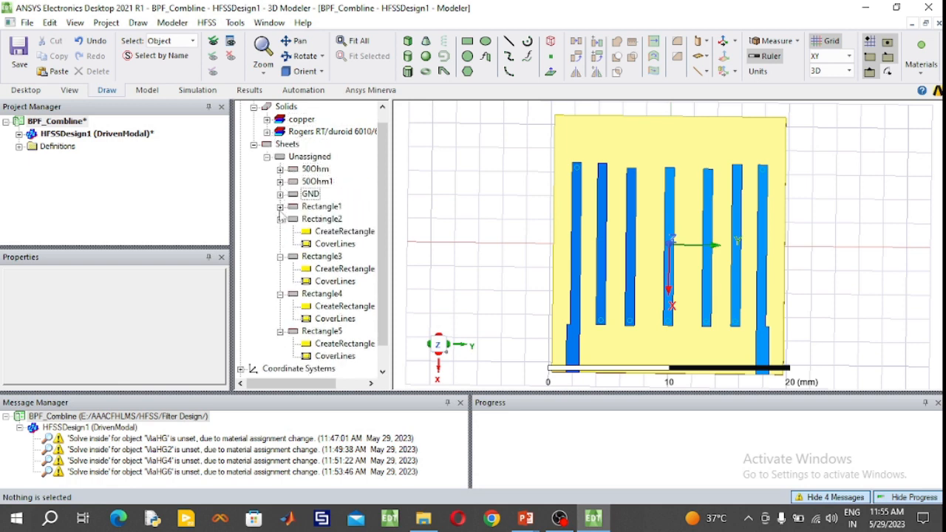
click(280, 257)
click(280, 219)
click(280, 295)
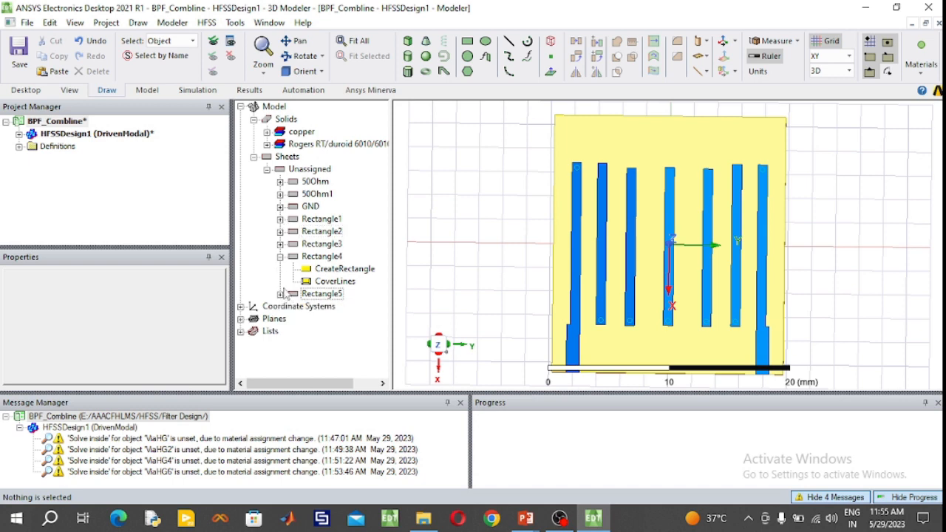
- Assign a Perfect E boundary named PerfE1 to the sheets 50Ohm, 50Ohm1, GND and Rectangle1 through Rectangle4
click(323, 183)
ctrl+click(325, 195)
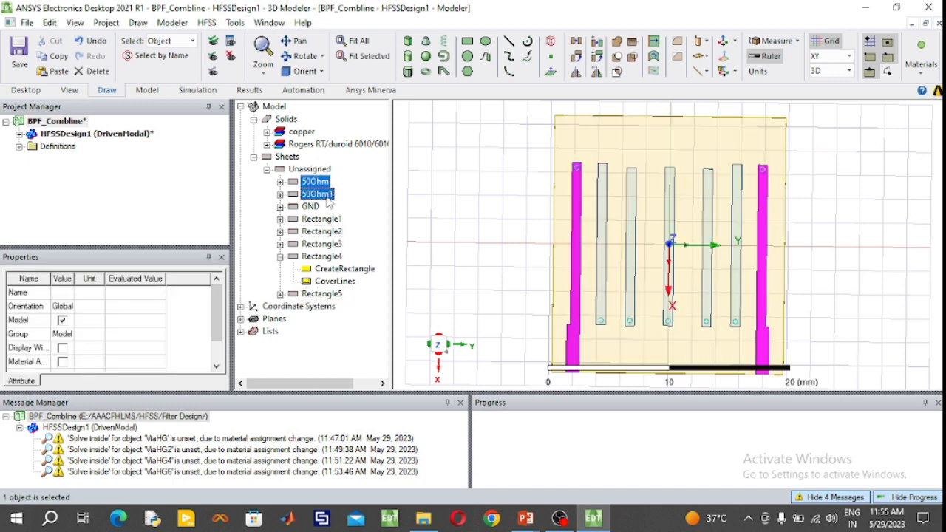
ctrl+click(322, 220)
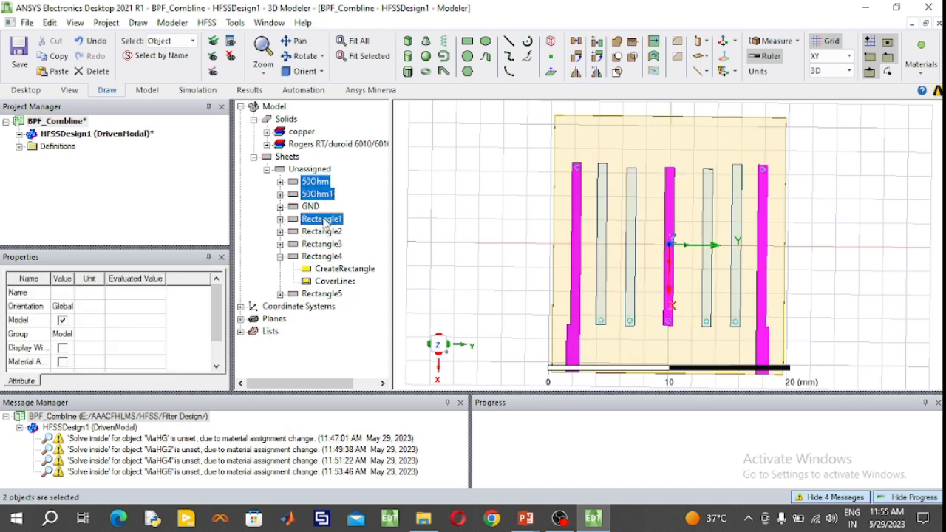
ctrl+click(325, 232)
ctrl+click(328, 243)
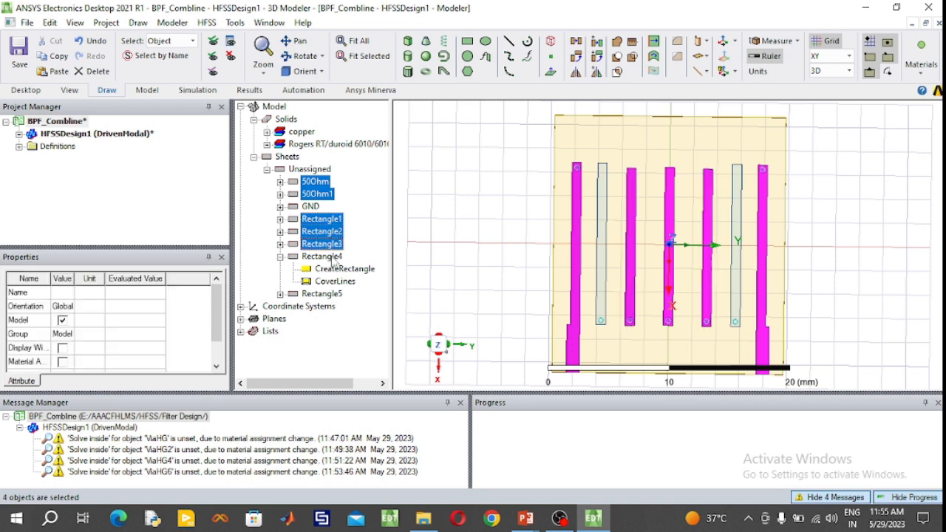
ctrl+click(332, 257)
ctrl+click(313, 210)
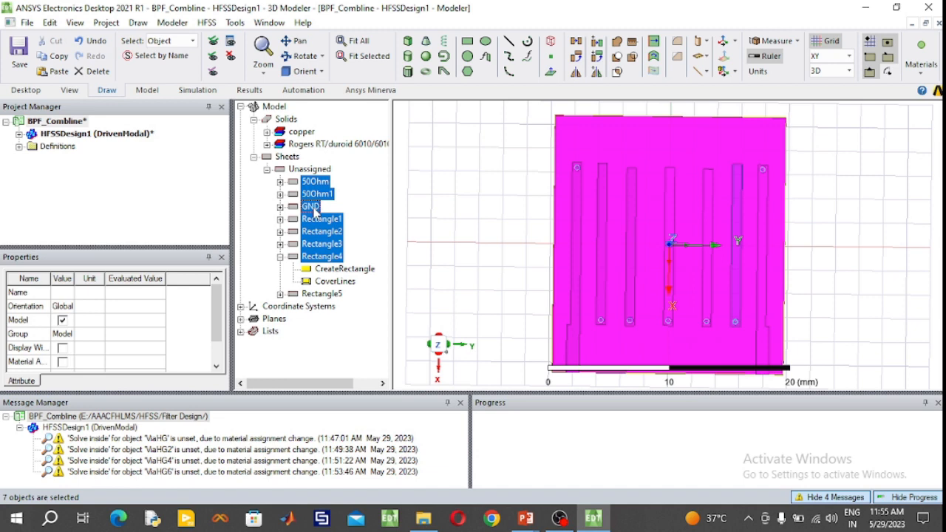
right_click(314, 210)
mouse_move(464, 372)
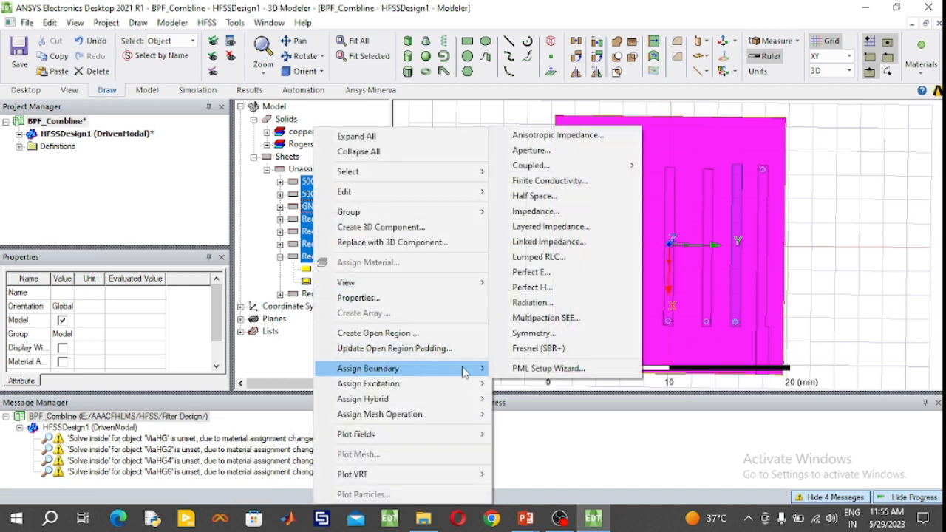
click(530, 272)
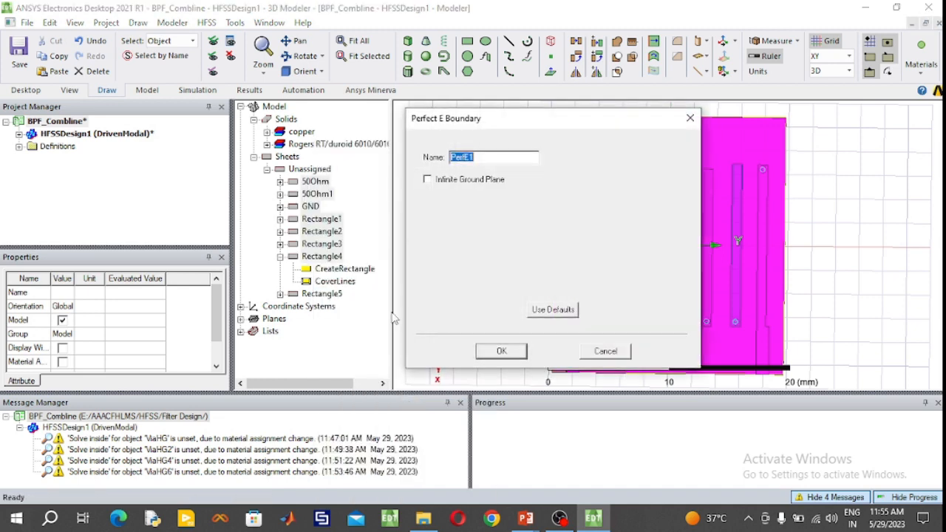
click(501, 352)
- Inspect which sheets the PerfE1 boundary covers in the model and clear the selection
click(19, 134)
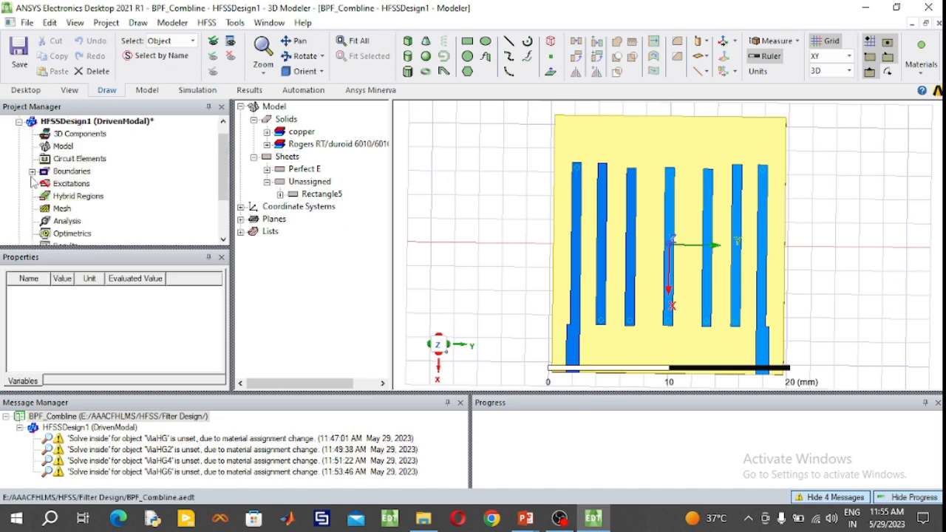
click(33, 172)
click(95, 196)
click(86, 184)
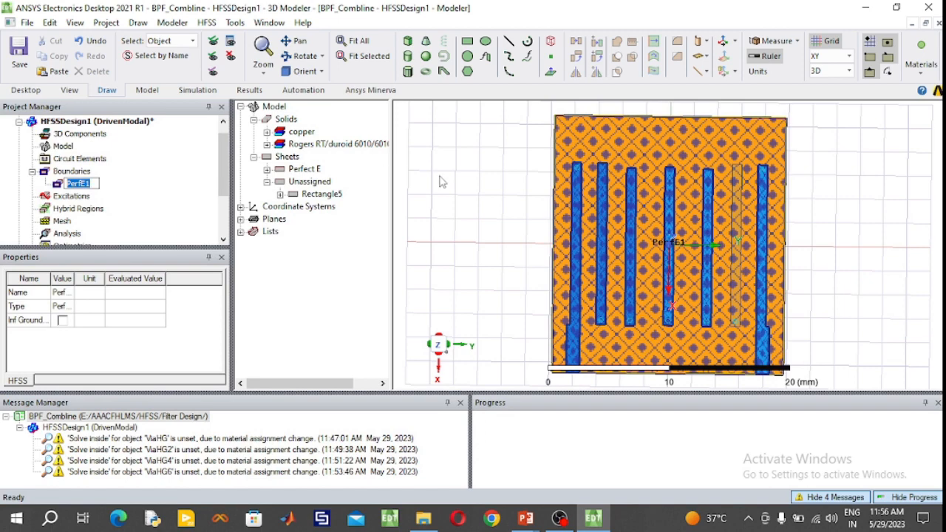
click(467, 183)
- Draw a YZ-plane rectangle about 1.02 by 1.5 mm down the substrate's edge face, starting at the 50-ohm feed's end corner (10.8, -8.52, 0)
click(300, 55)
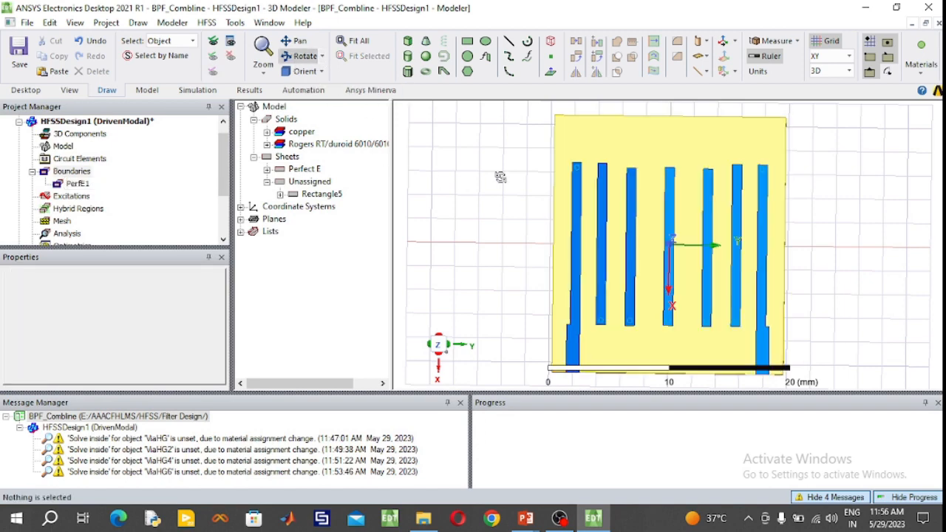
drag(610, 274, 623, 222)
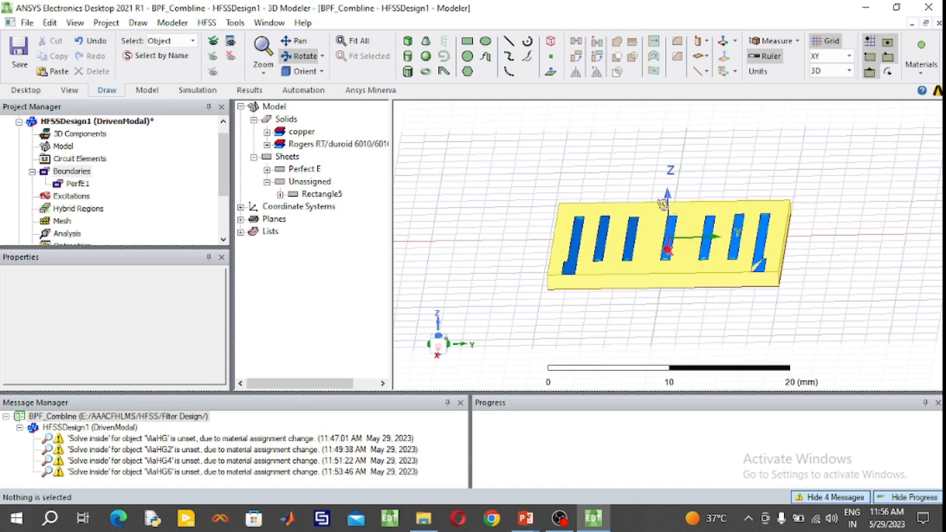
click(835, 56)
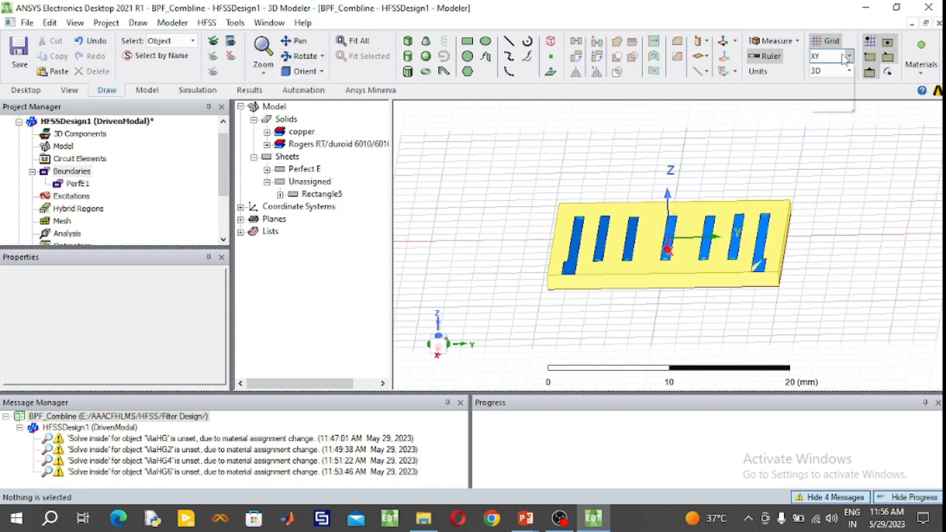
click(840, 86)
scroll(635, 283, up, 10)
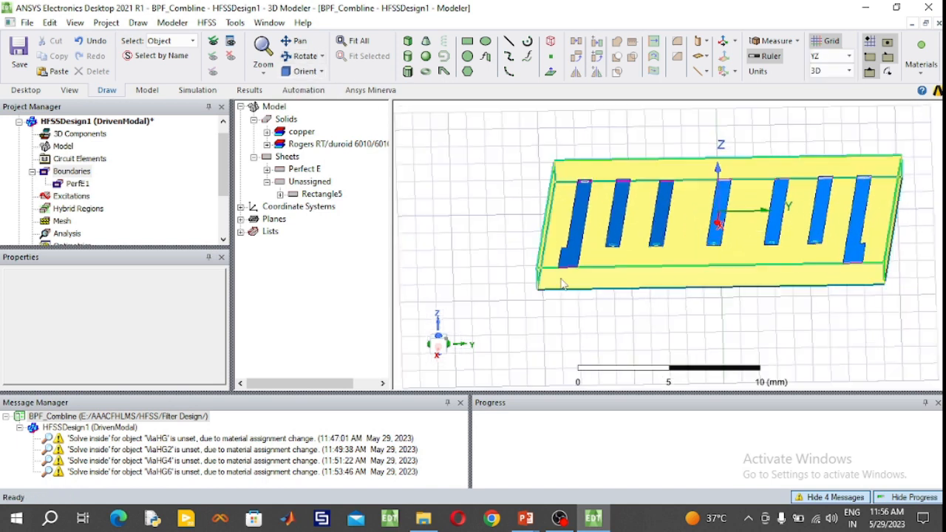
scroll(583, 270, up, 4)
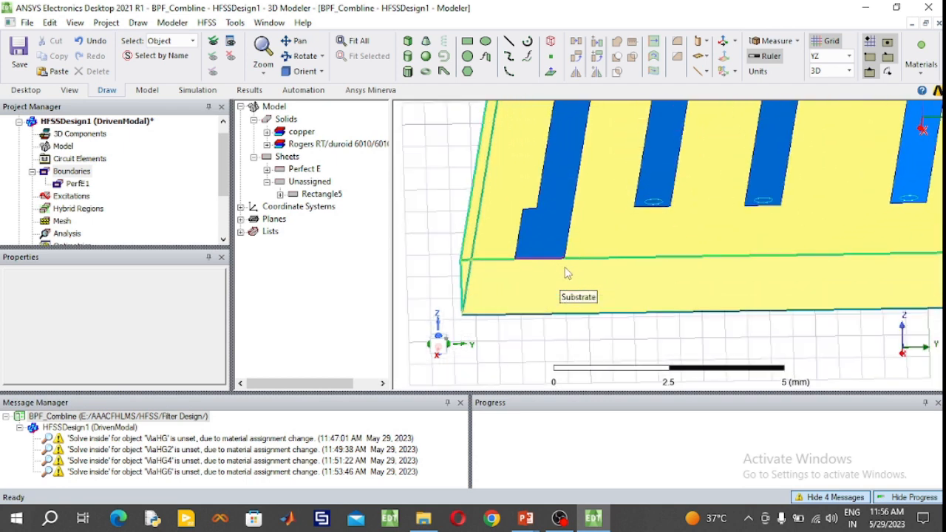
click(467, 40)
click(511, 259)
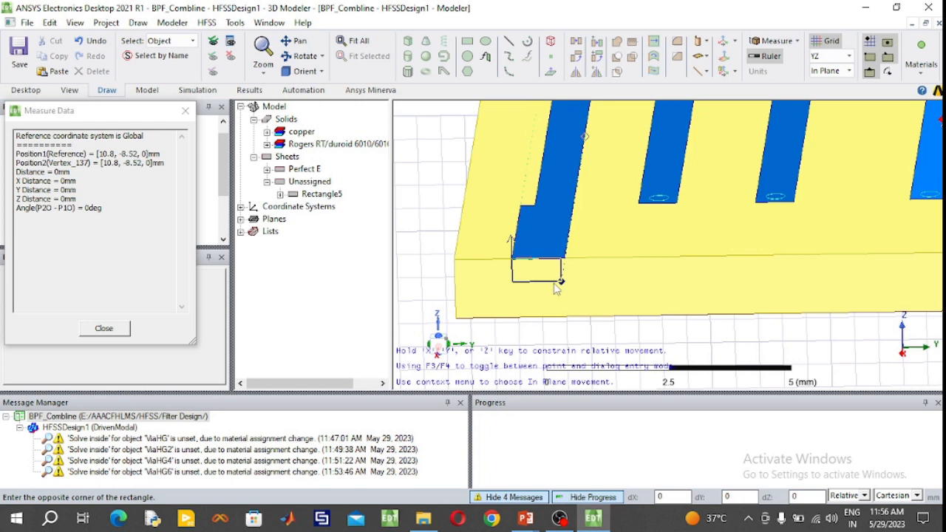
click(561, 327)
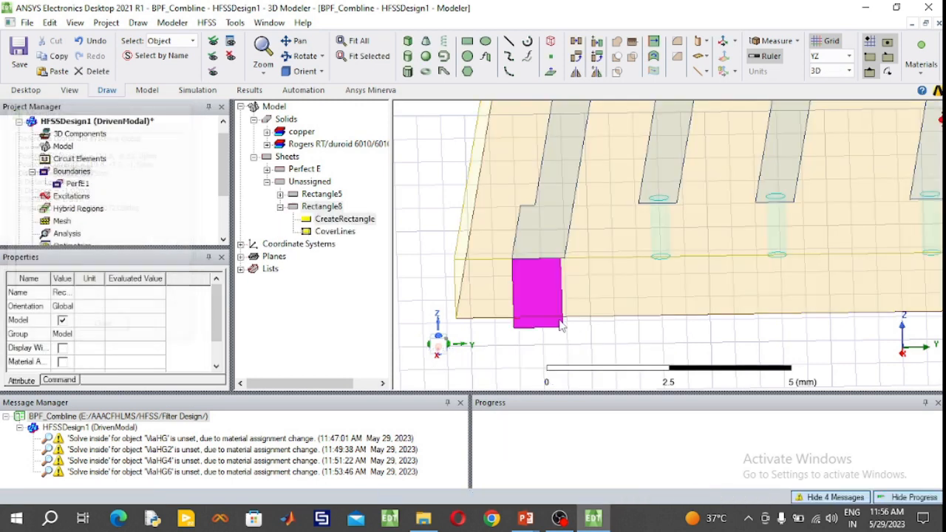
- Rename the new rectangle below the feed line as P1 and colour it green
double_click(334, 208)
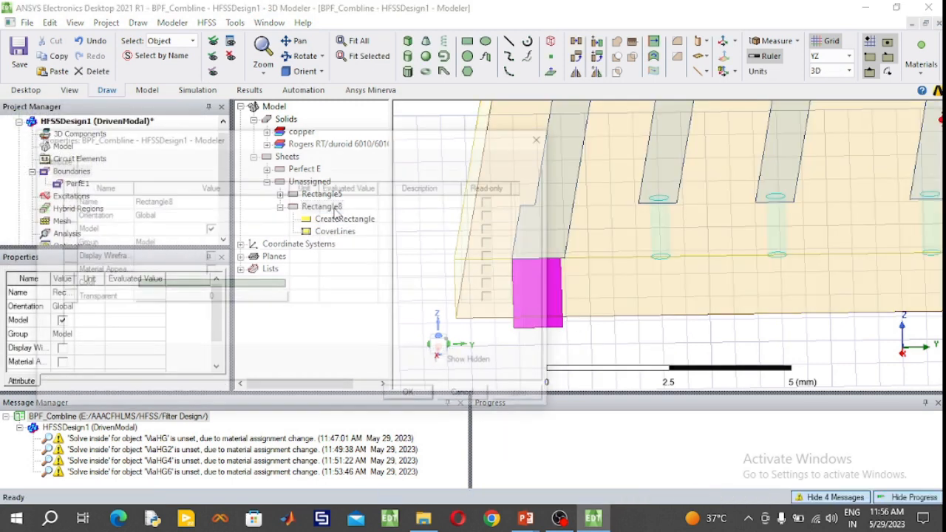
click(256, 207)
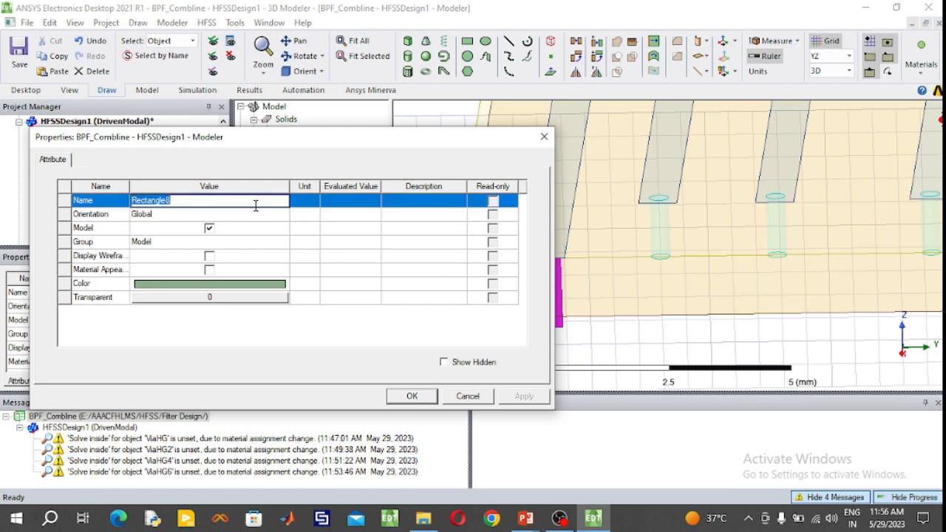
text(P1)
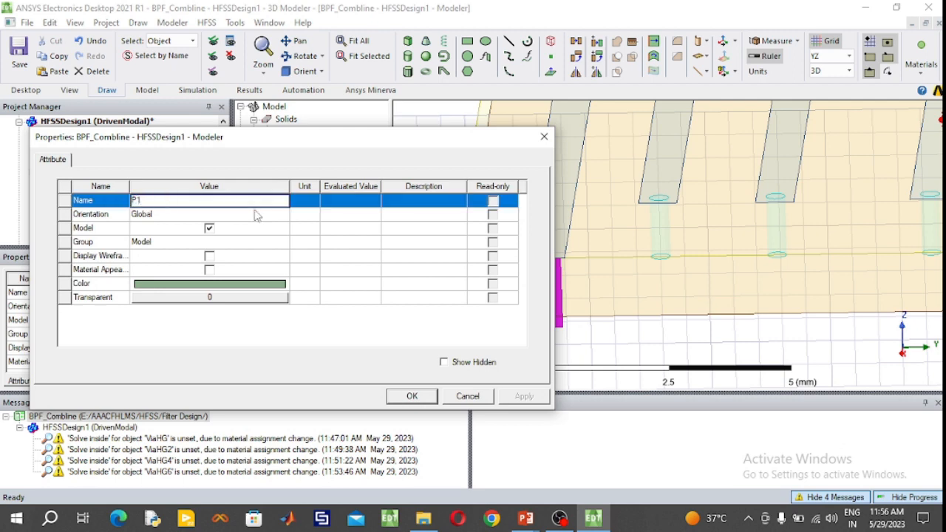
click(251, 285)
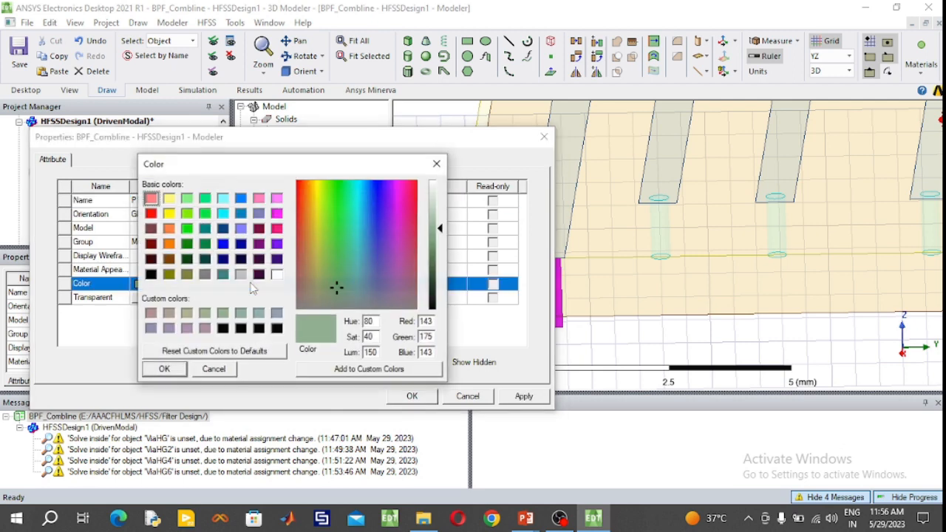
click(206, 199)
click(167, 369)
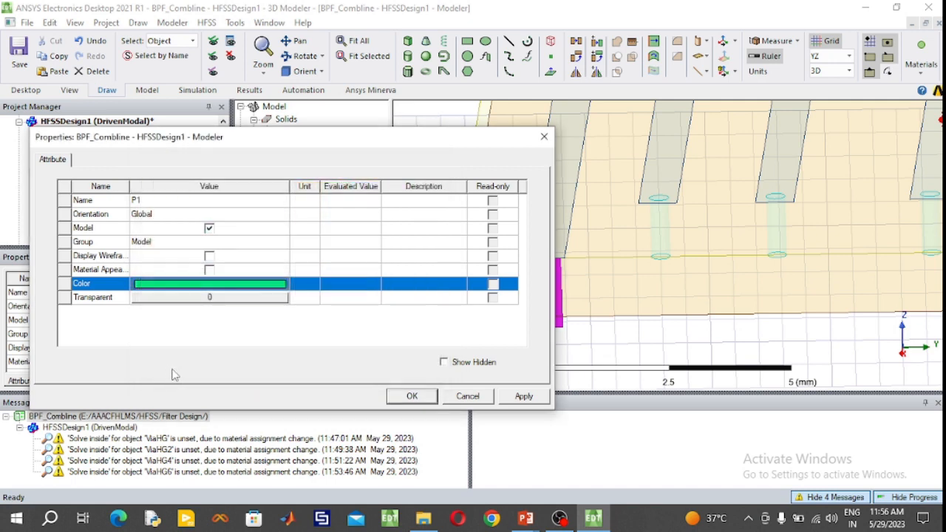
click(394, 398)
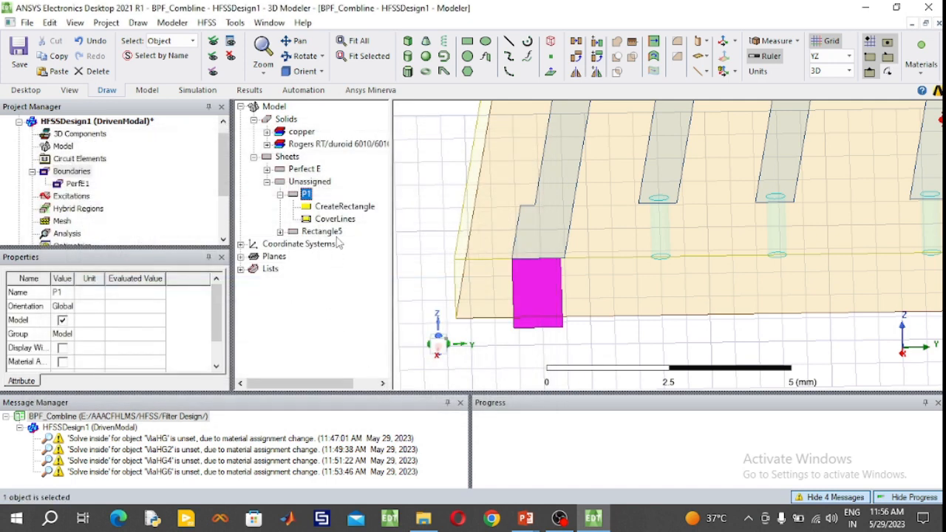
- Set the P1 rectangle's Y size to 1.1 mm and Z size to -1.27 mm
double_click(345, 207)
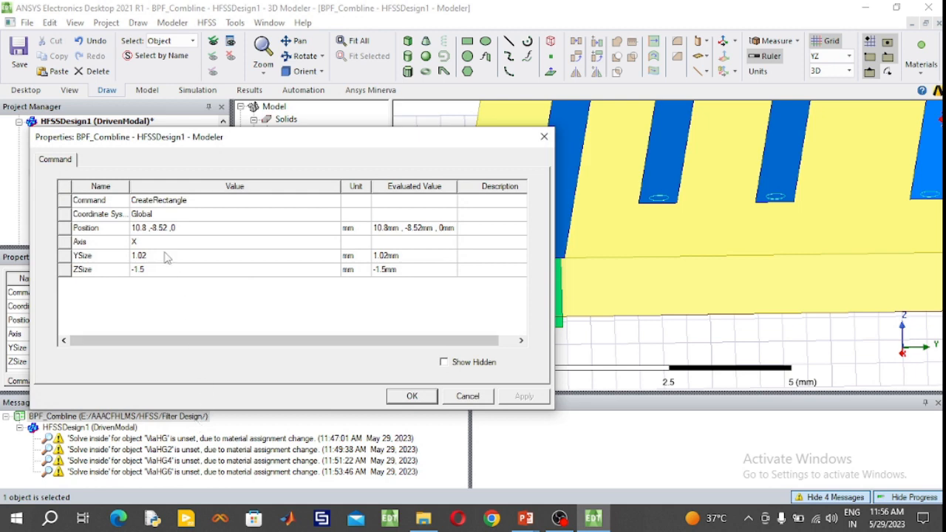
click(163, 256)
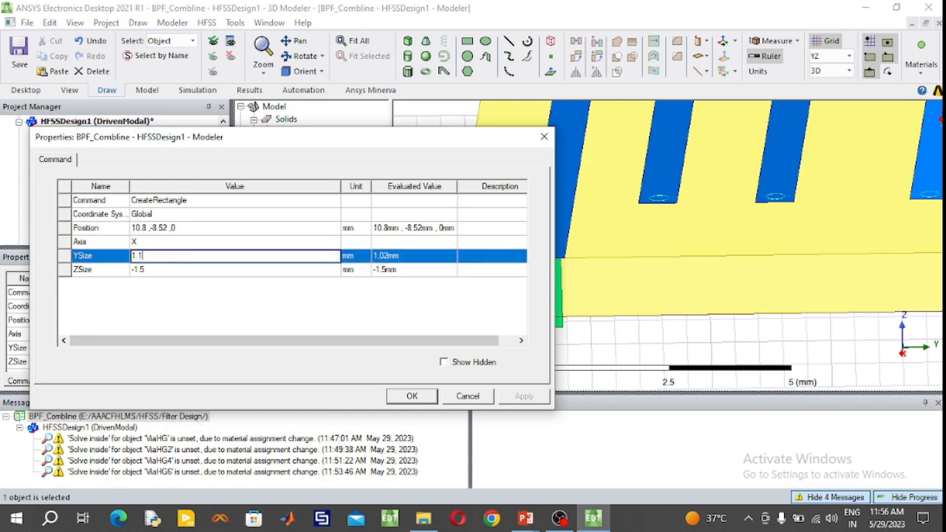
text(1.1)
click(176, 271)
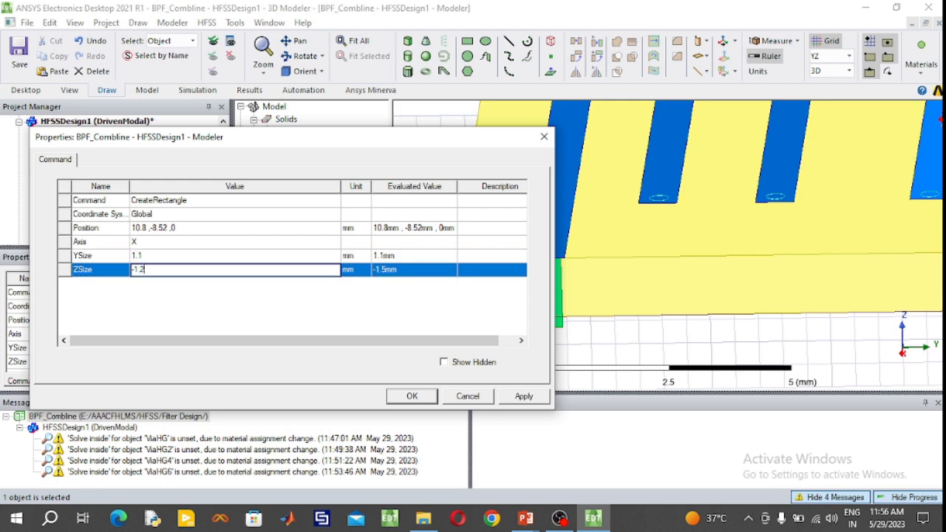
click(412, 396)
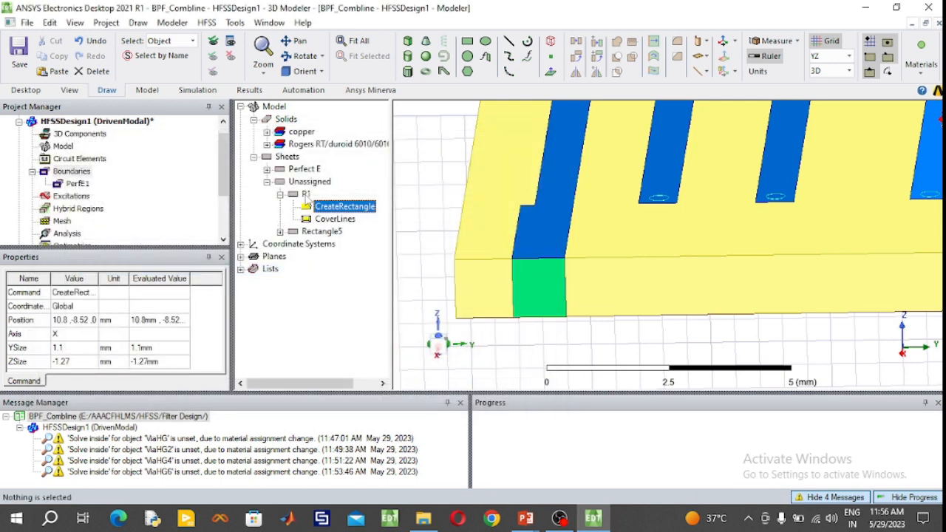
- Duplicate the P1 sheet in place and set the copy's position to 10.8, 8.52, 0 mm
click(306, 194)
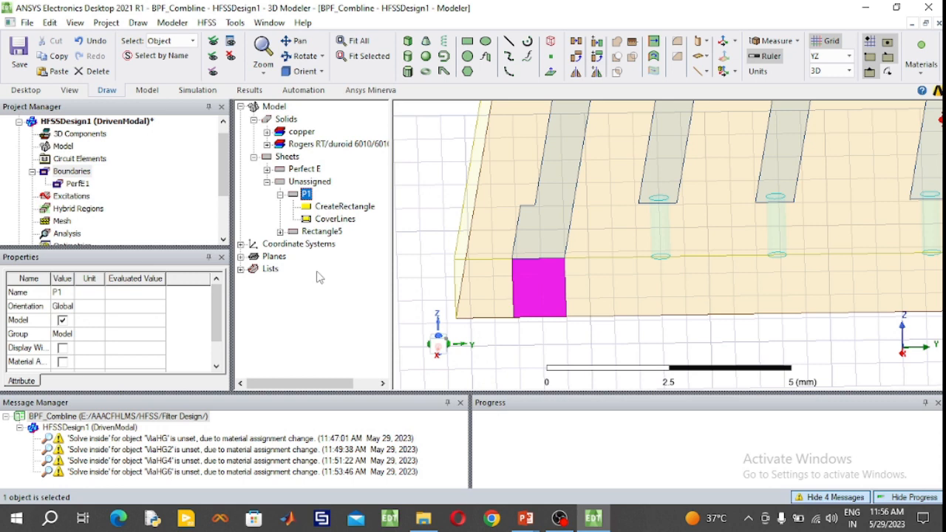
key(ctrl+v)
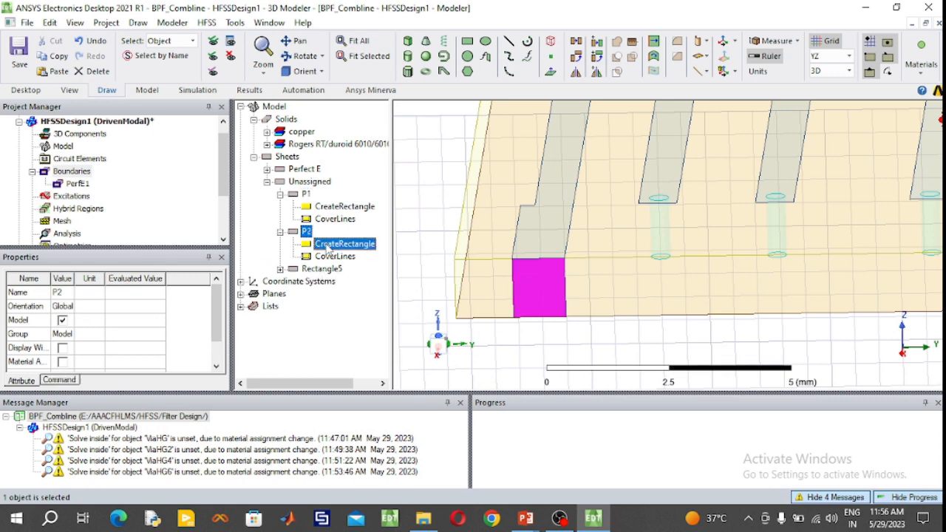
double_click(327, 249)
click(153, 229)
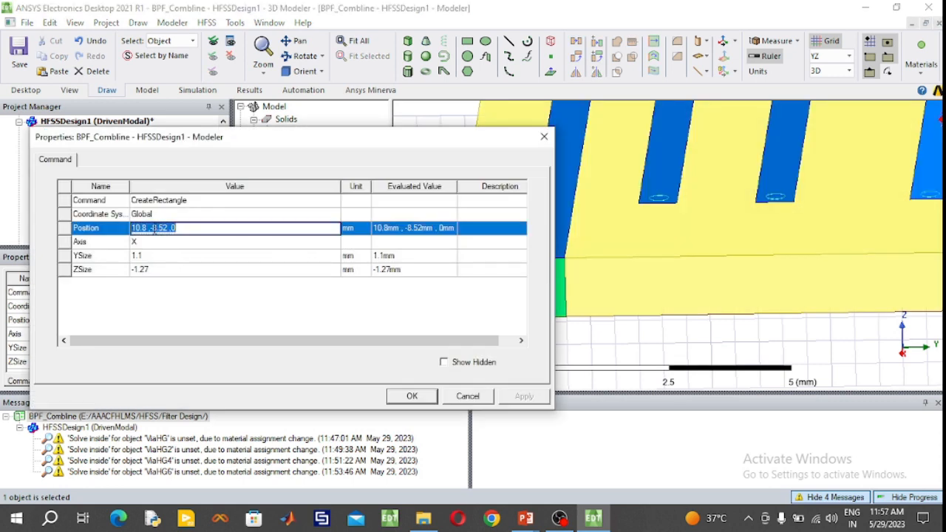
click(153, 229)
key(BackSpace)
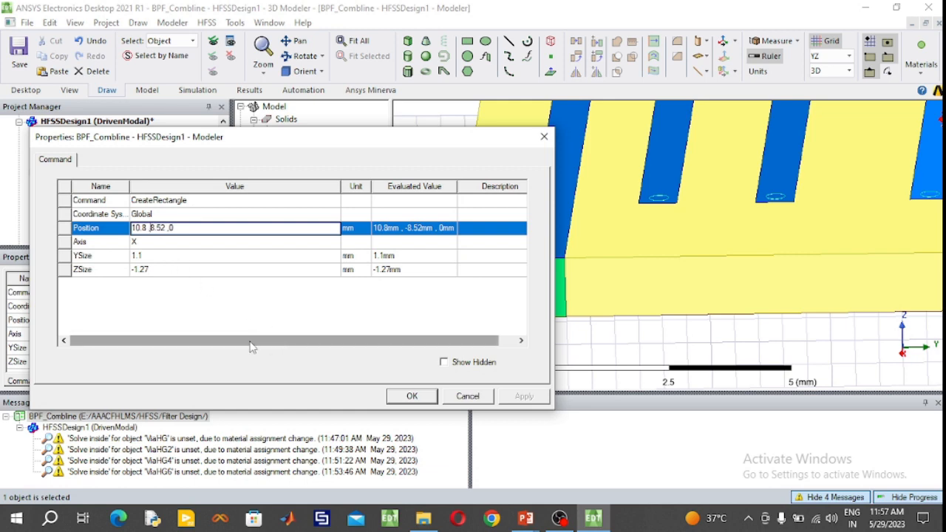
click(404, 397)
click(404, 397)
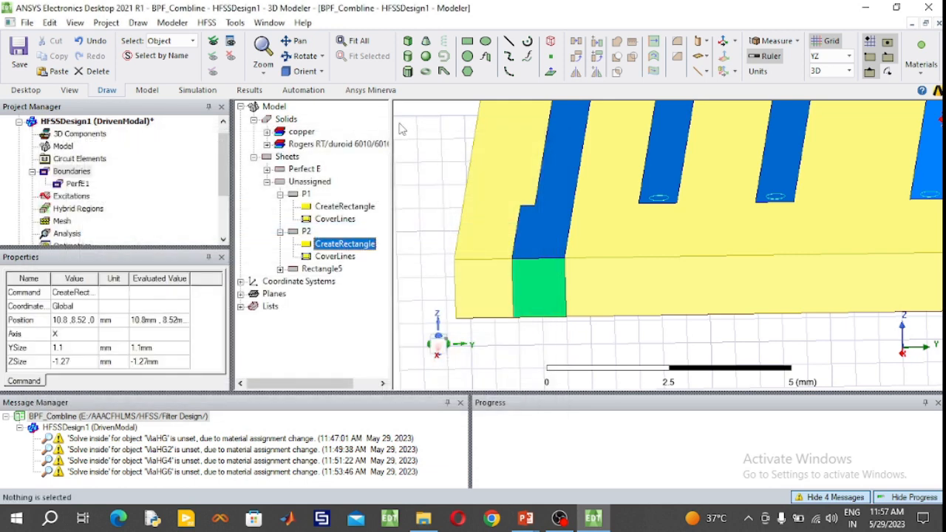
- Set the P2 rectangle's Y size to -1.1 mm so it sits under the second feed line
click(355, 41)
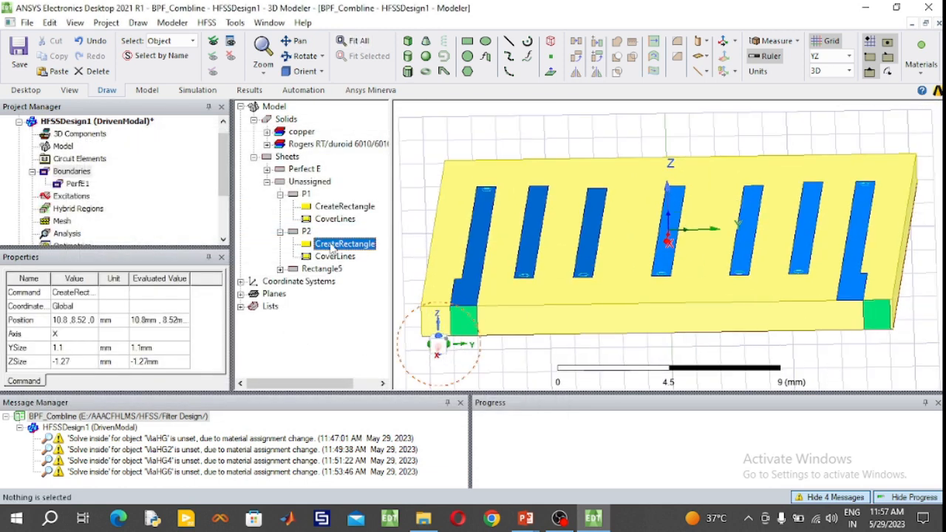
double_click(331, 245)
click(141, 258)
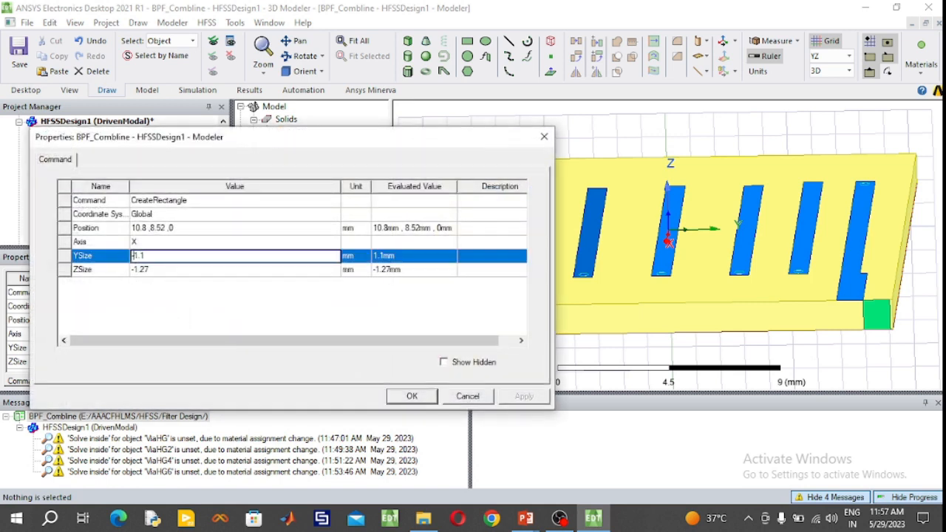
click(411, 398)
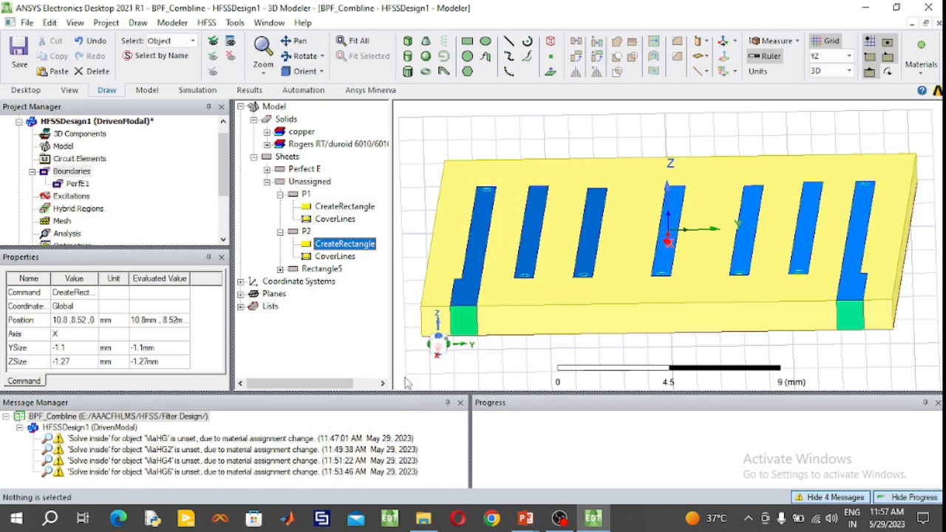
scroll(447, 346, up, 1)
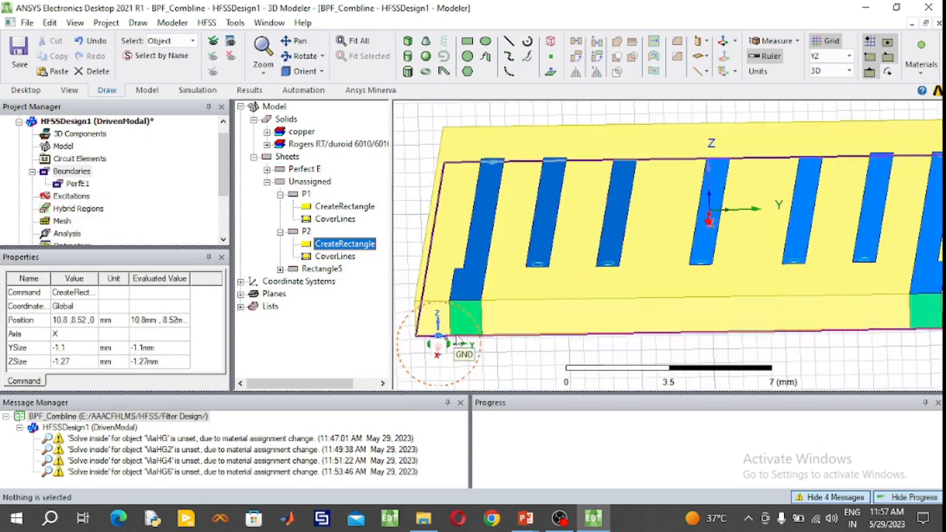
scroll(457, 338, up, 2)
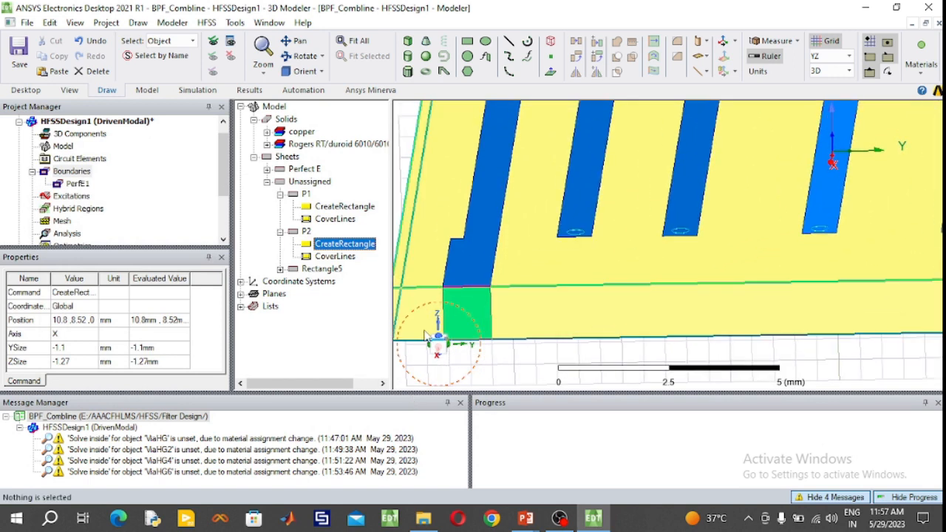
- Start a lumped port excitation on the P1 sheet, keeping the name 1 and the 50 ohm full port impedance
scroll(427, 335, up, 2)
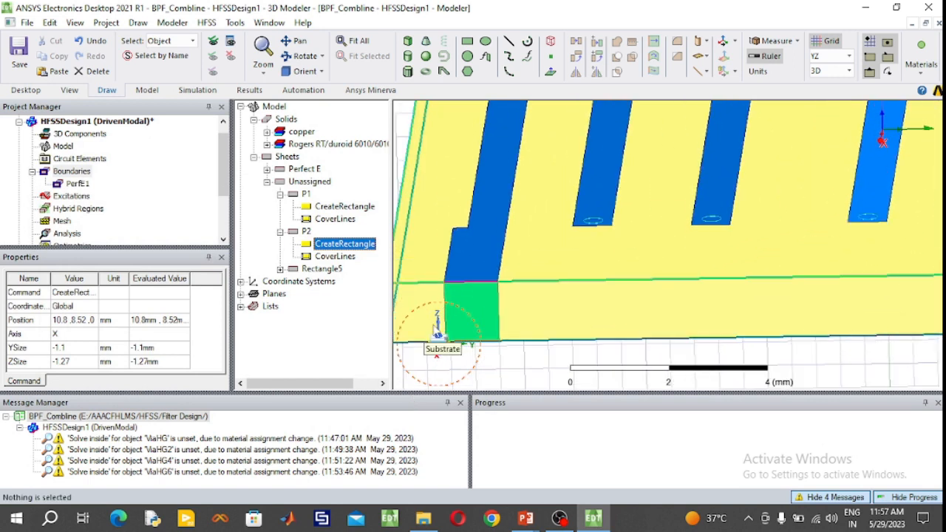
click(495, 306)
right_click(494, 306)
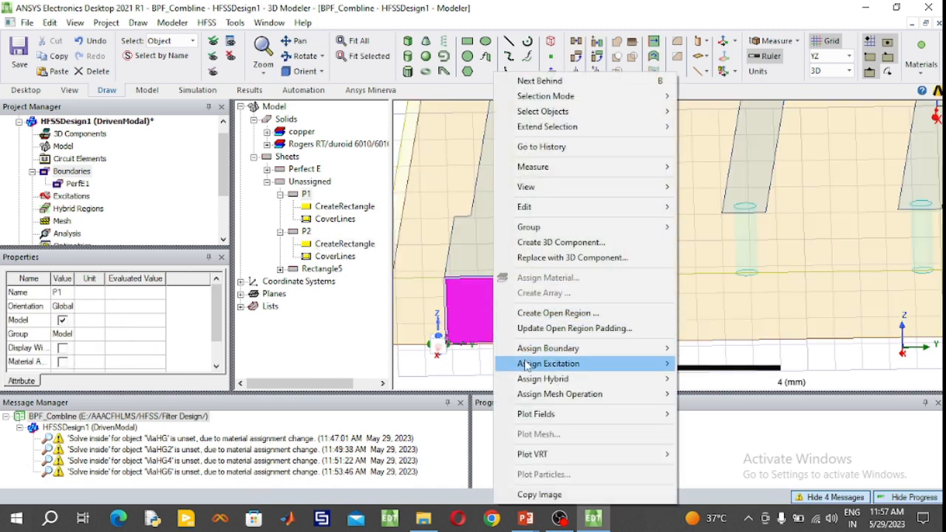
mouse_move(526, 365)
click(705, 224)
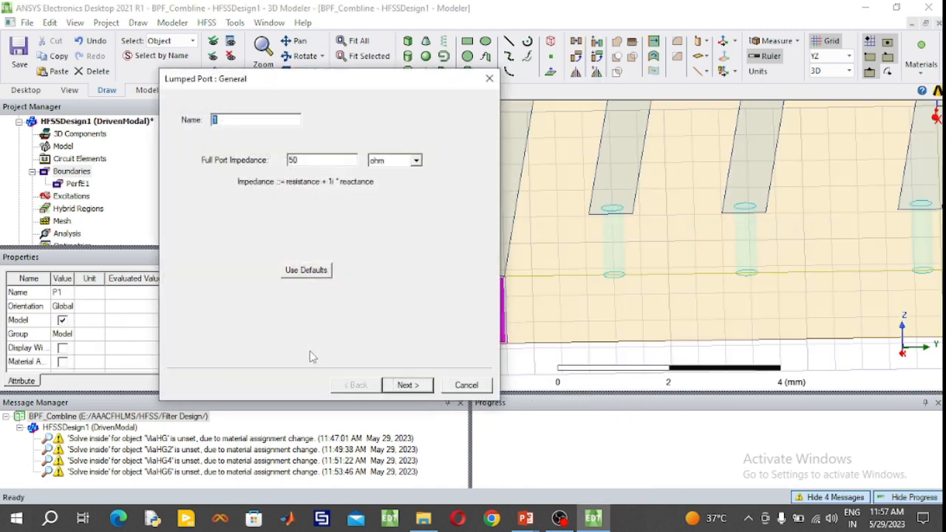
click(408, 385)
- Define port 1's integration line from the midpoint of P1's lower edge to the midpoint of its upper edge and complete the port
click(280, 176)
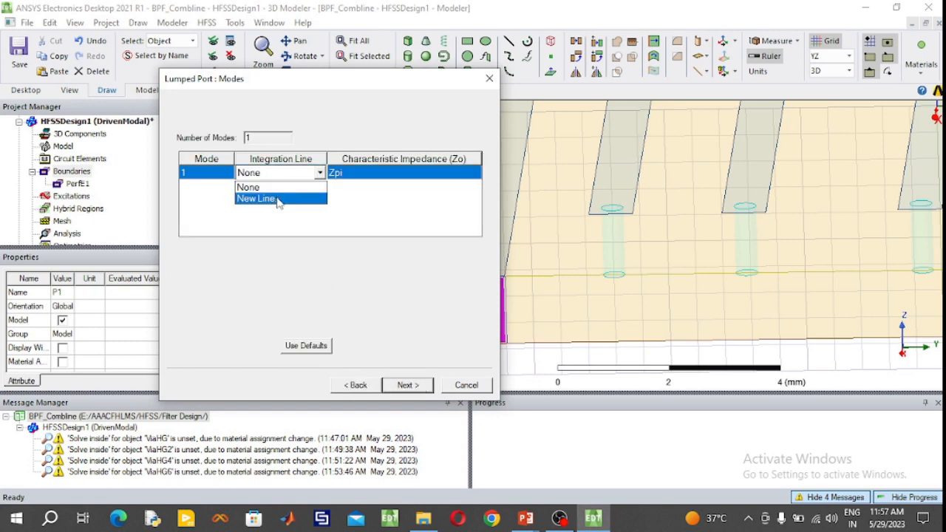
click(257, 199)
click(476, 345)
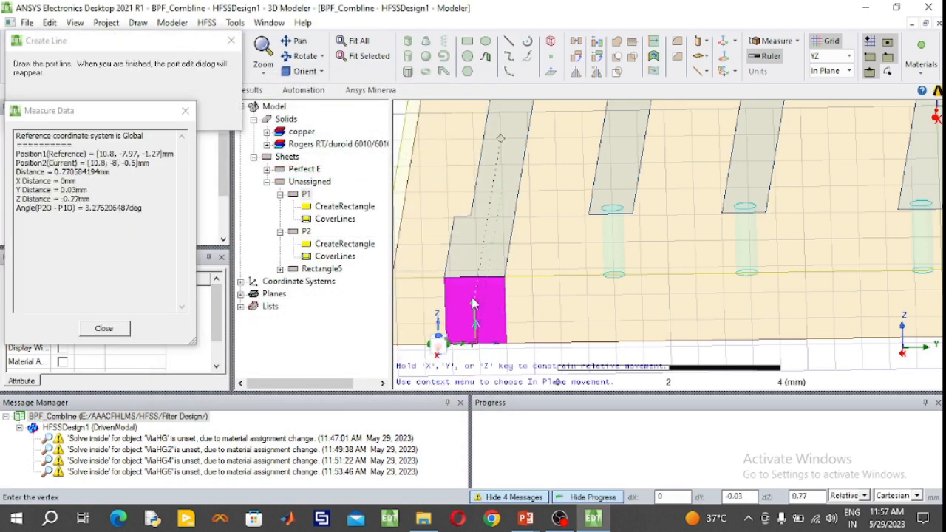
click(475, 280)
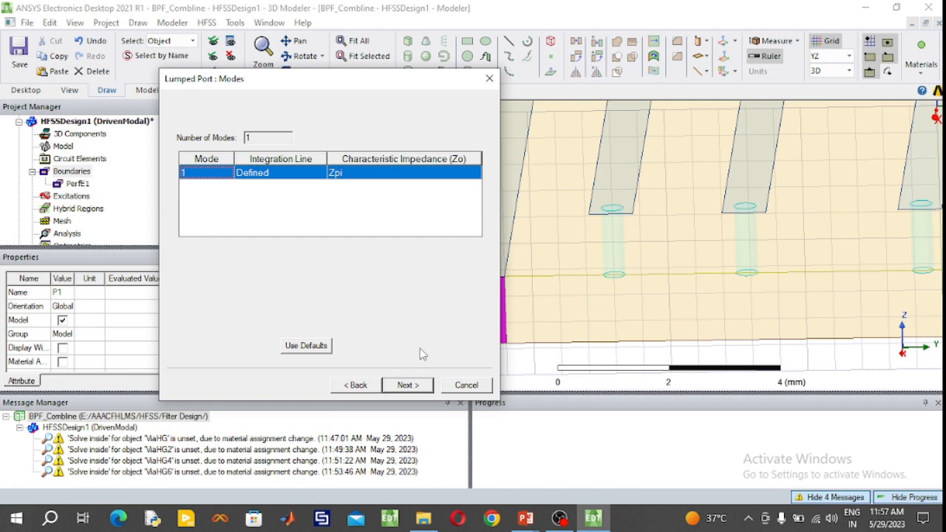
click(406, 385)
click(407, 385)
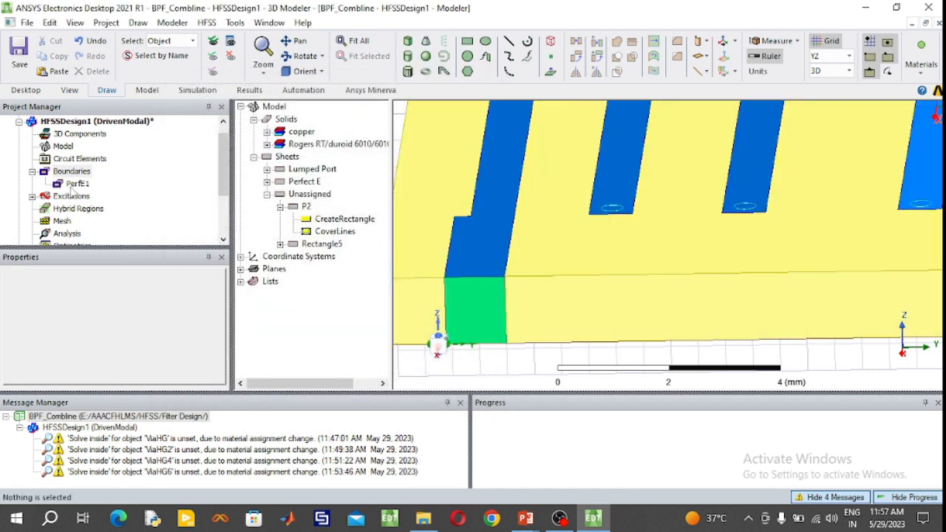
click(68, 209)
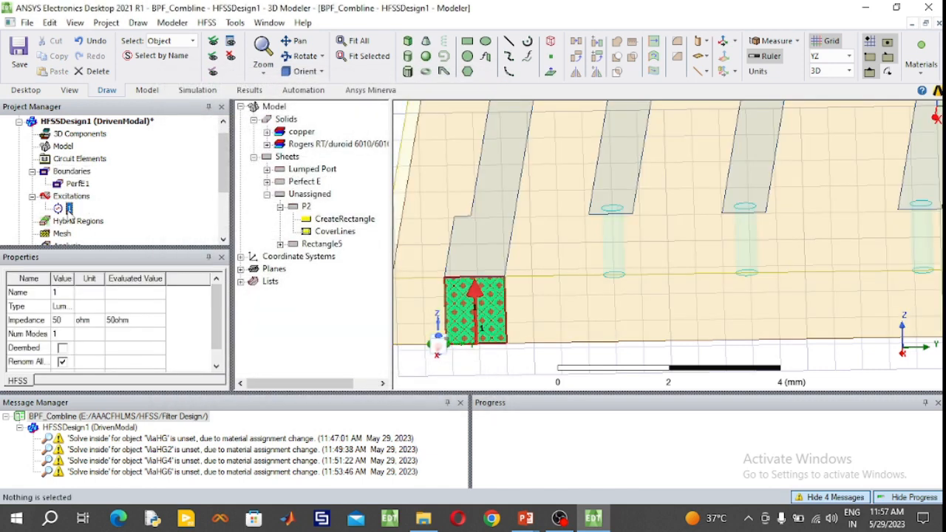
- Start a lumped port excitation on the P2 sheet under the other feed line, keeping the default general settings
click(355, 41)
scroll(848, 319, up, 3)
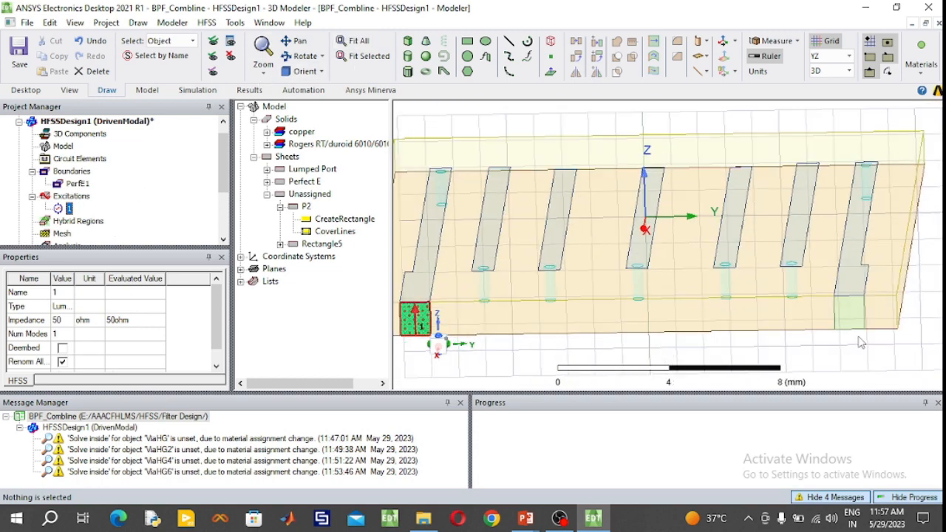
scroll(849, 317, up, 4)
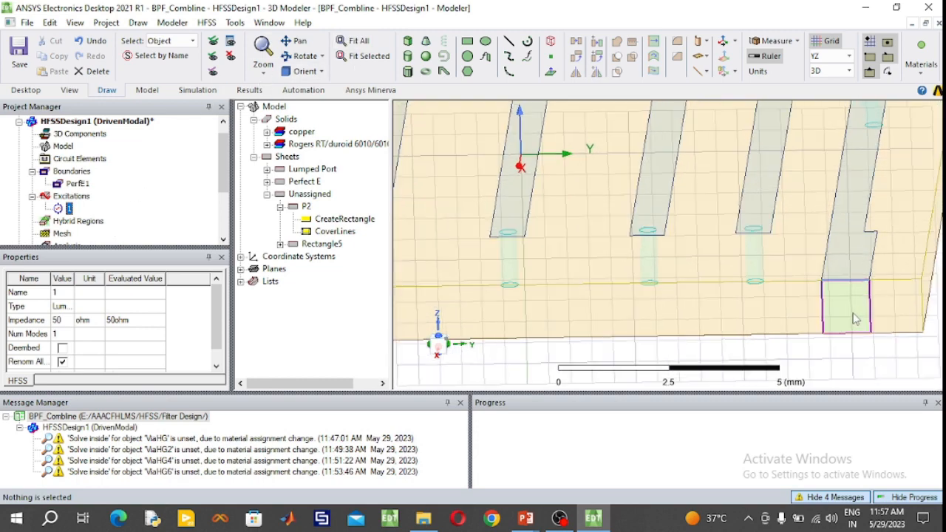
click(853, 316)
right_click(854, 317)
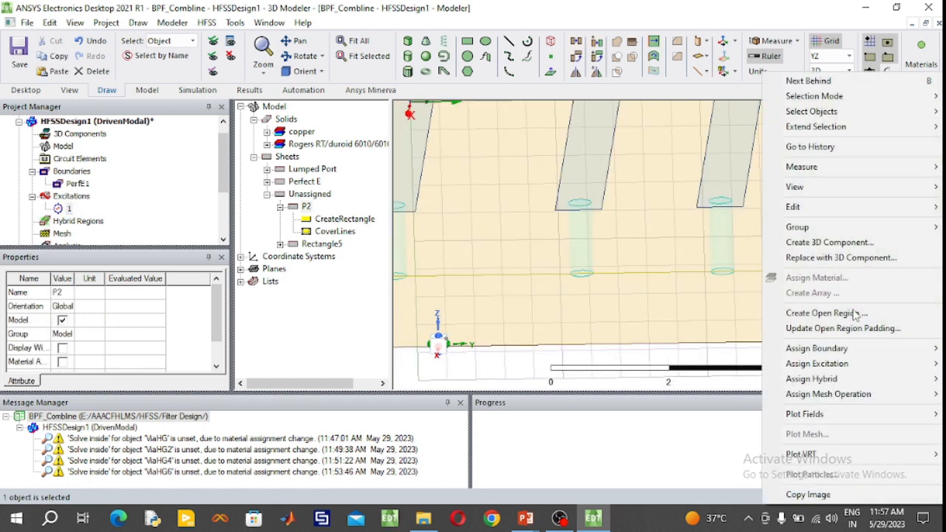
mouse_move(822, 364)
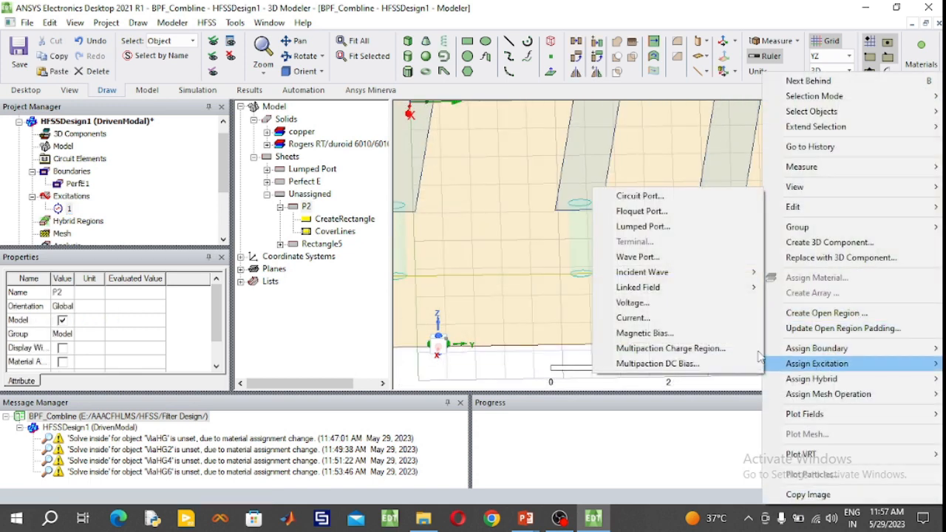
click(629, 226)
click(421, 385)
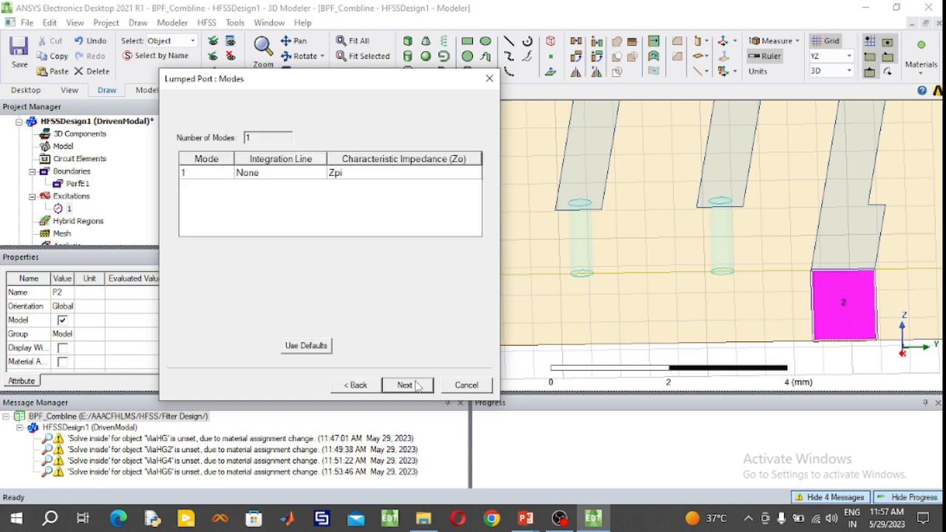
- Define port 2's integration line from 10.8, 7.97, -1.27 to 10.8, 7.97, 0 mm and finish with all modes renormalized to 50 ohm
click(279, 177)
click(258, 198)
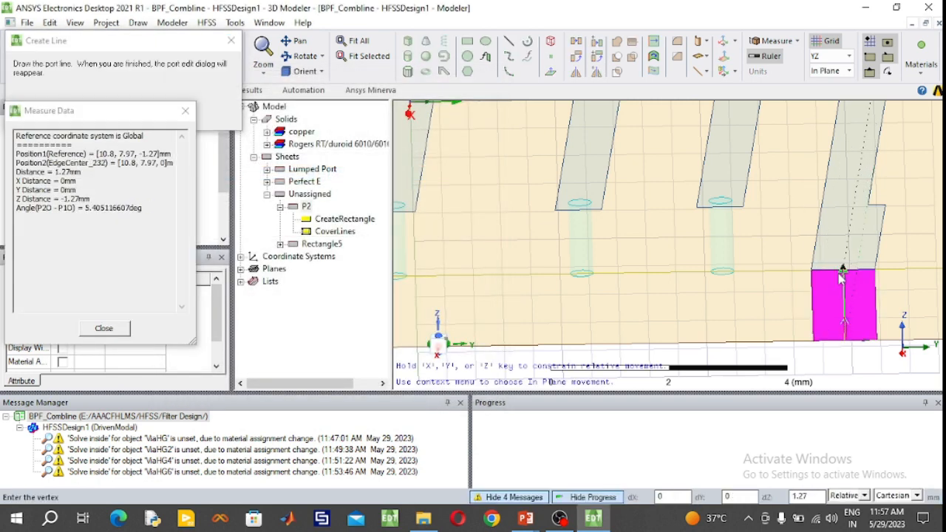
click(846, 346)
click(425, 387)
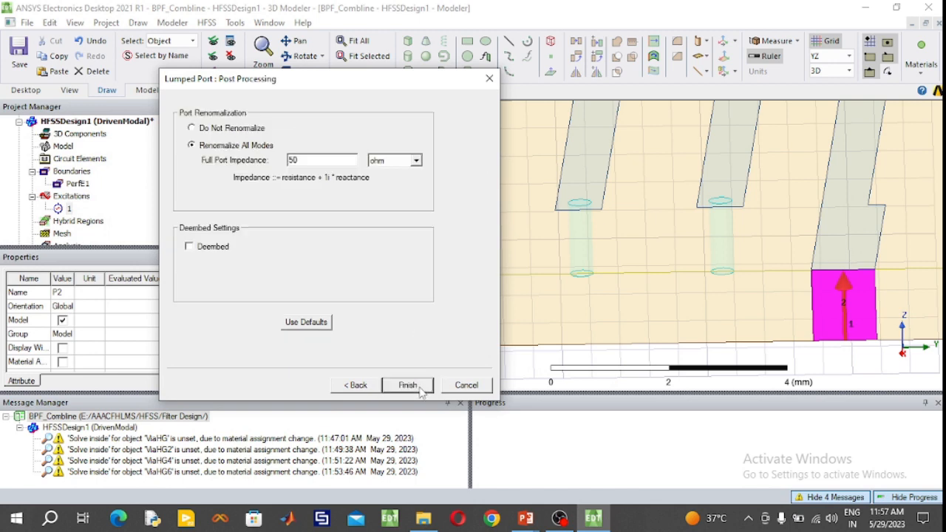
click(426, 388)
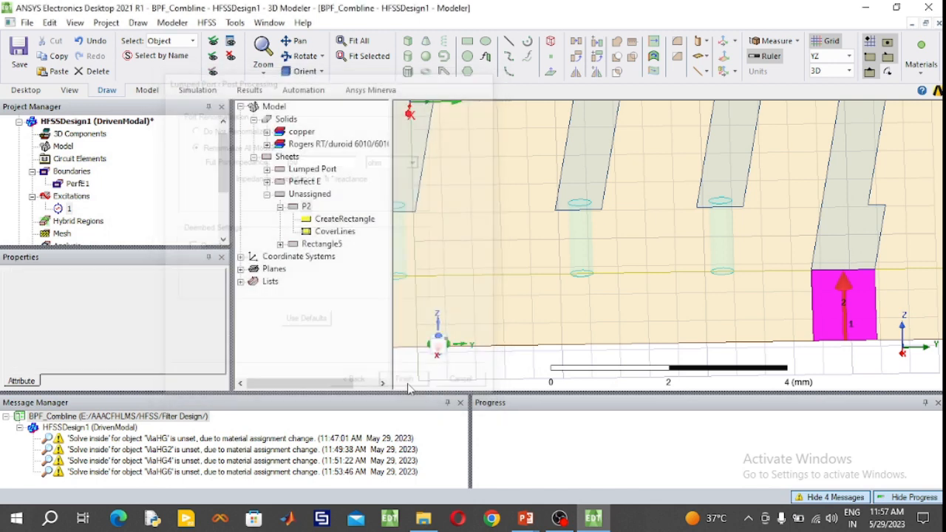
- Set the drawing plane to XY and restore an angled overview of the whole filter
click(354, 40)
click(832, 56)
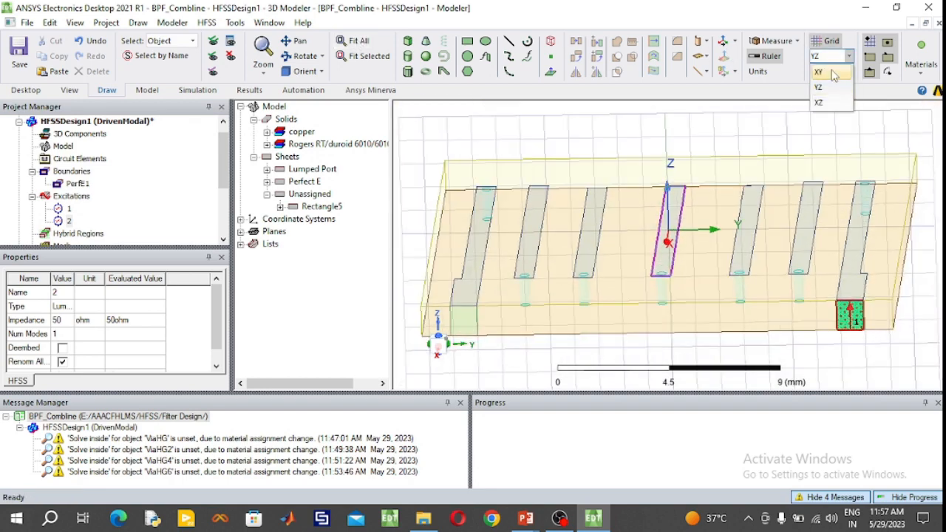
click(824, 68)
click(308, 72)
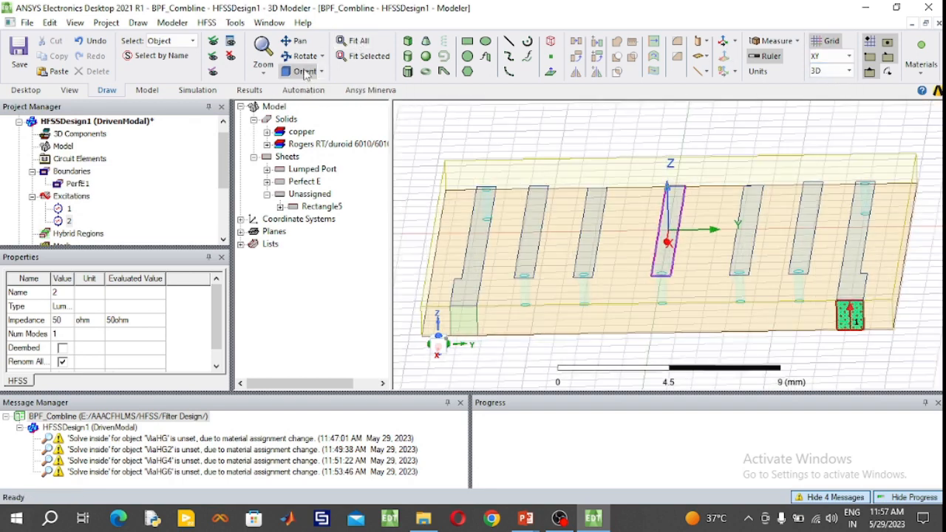
click(354, 42)
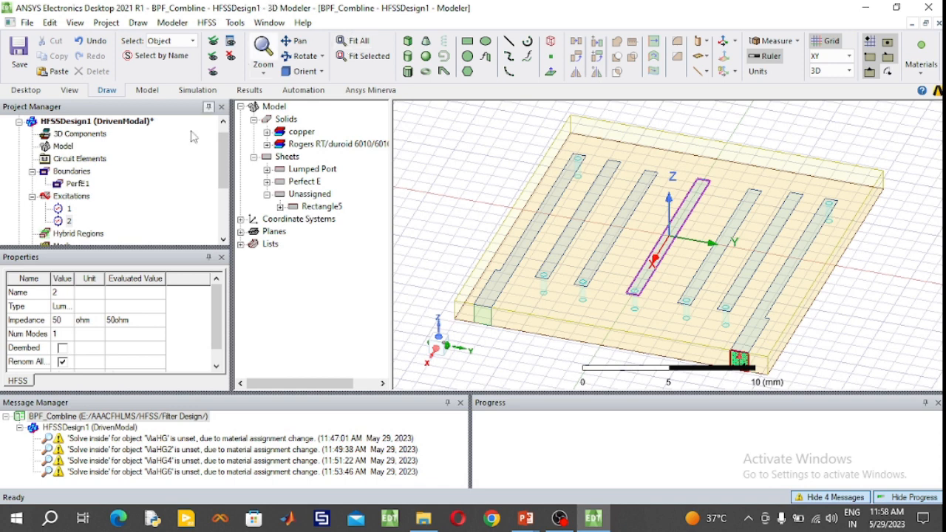
- Collapse the boundaries and excitations, and add a driven solution setup named Setup1 with a single solution frequency of 2 GHz
click(32, 196)
click(32, 171)
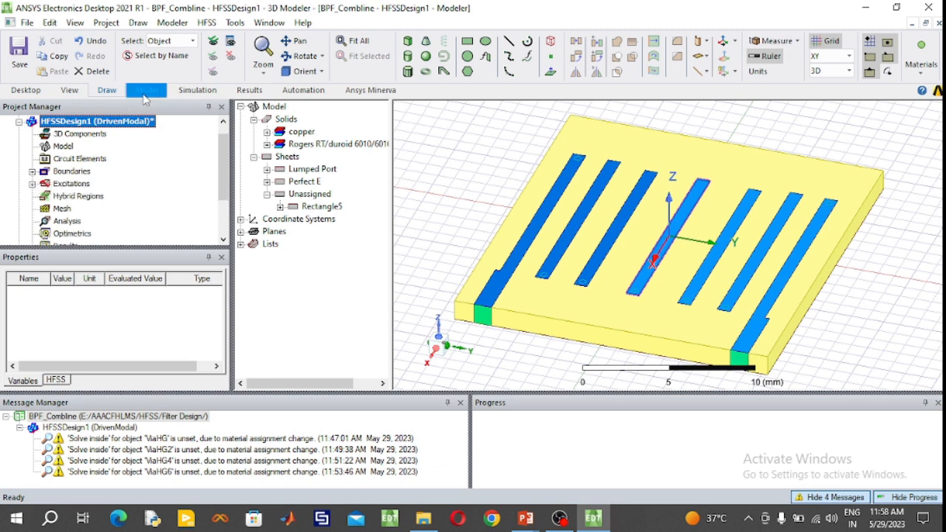
click(186, 90)
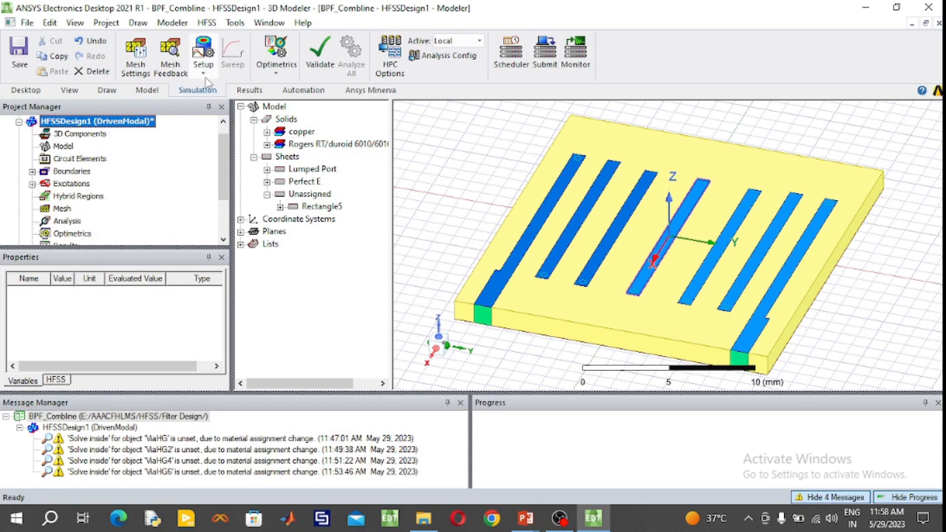
click(203, 73)
click(225, 102)
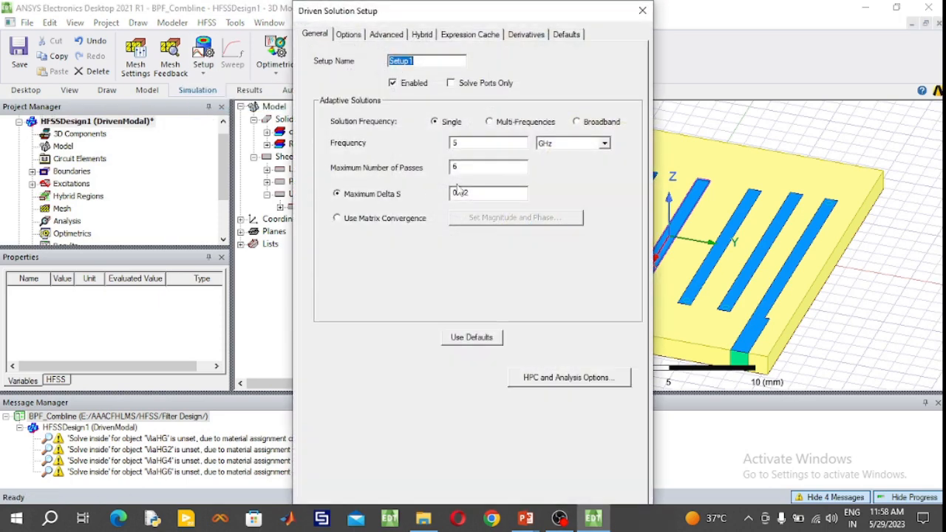
double_click(459, 143)
text(2)
key(Return)
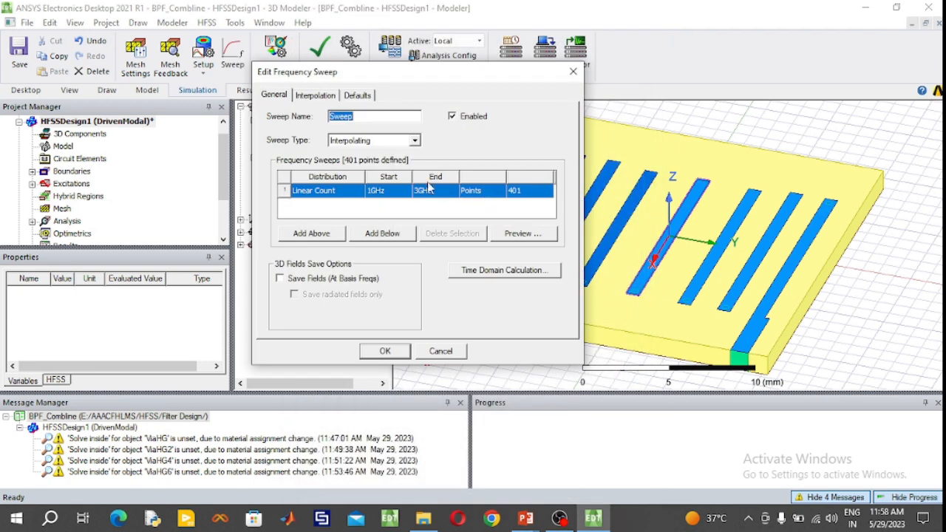
- Set the 1 GHz to 3 GHz linear-count frequency sweep to the Fast type and change its number of points
click(415, 140)
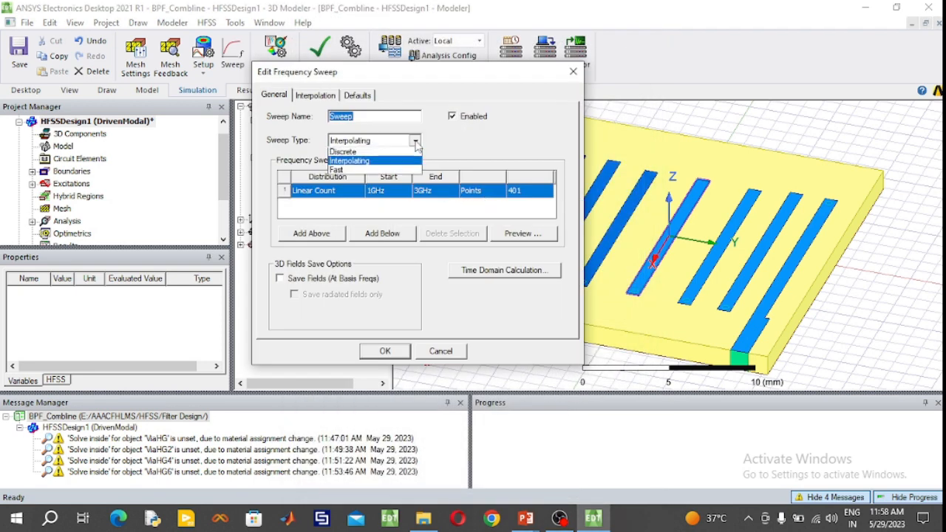
click(362, 169)
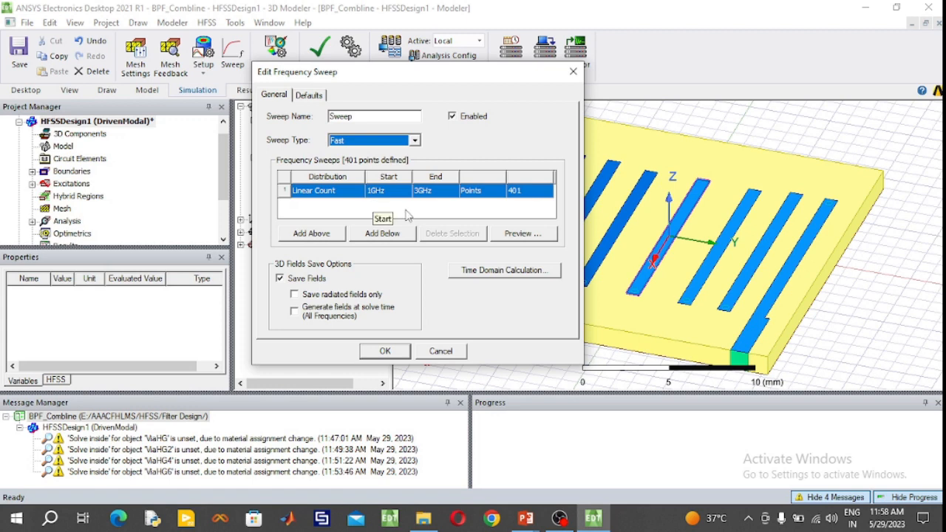
click(405, 211)
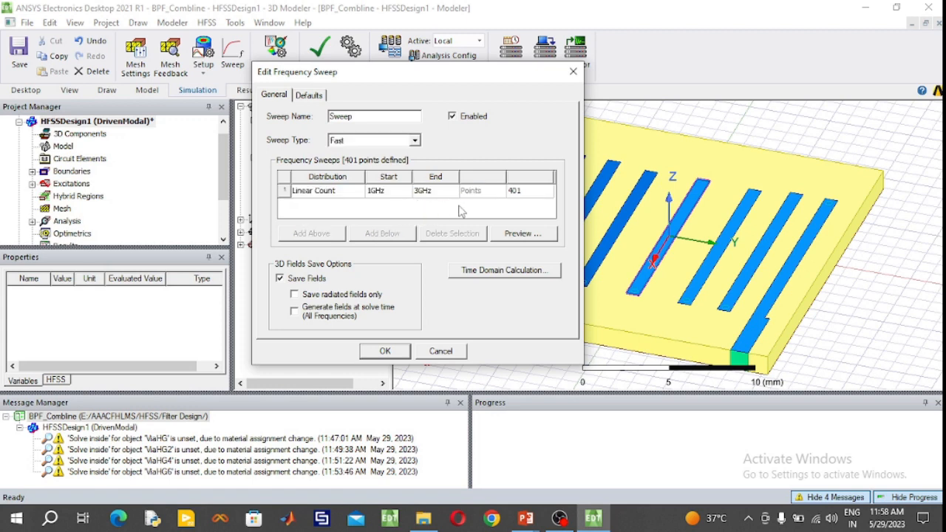
double_click(531, 194)
text(1)
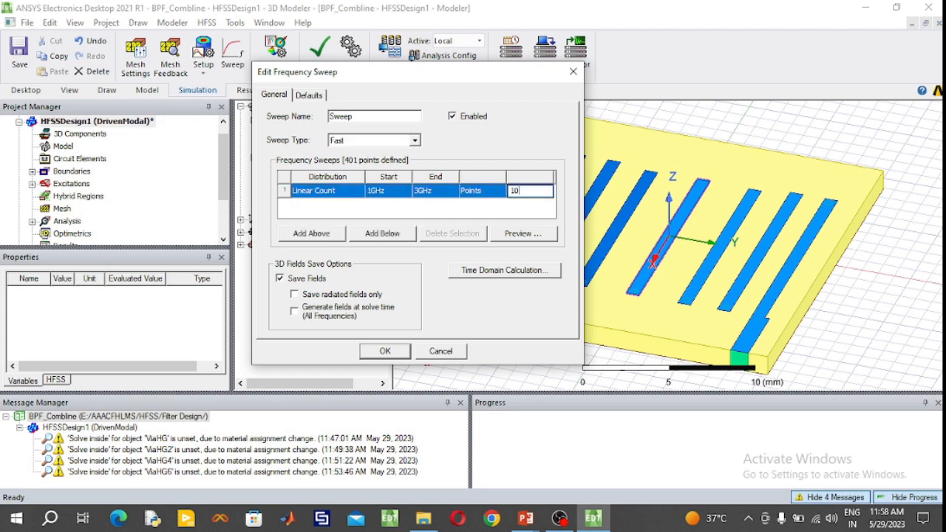
click(395, 352)
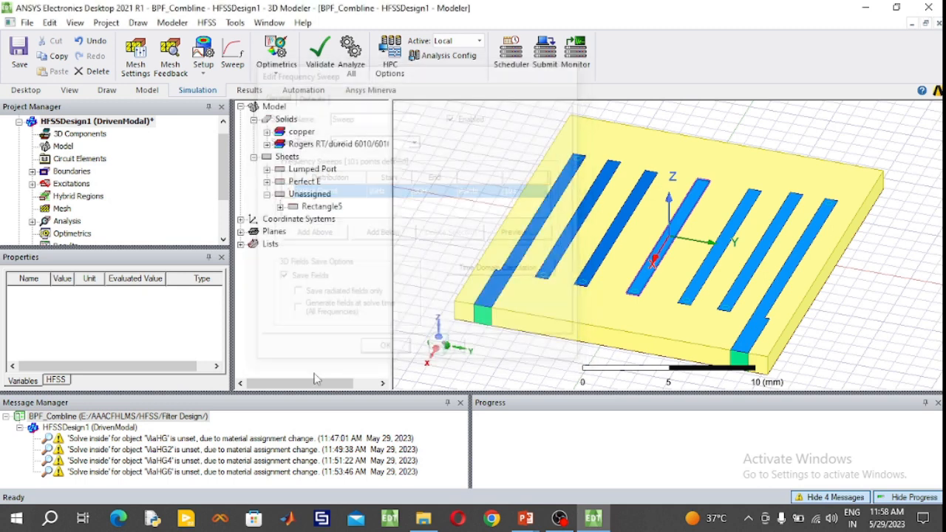
- Clear all logged messages of the BPF_Combline project and deselect everything in the model
click(168, 418)
right_click(168, 418)
click(222, 426)
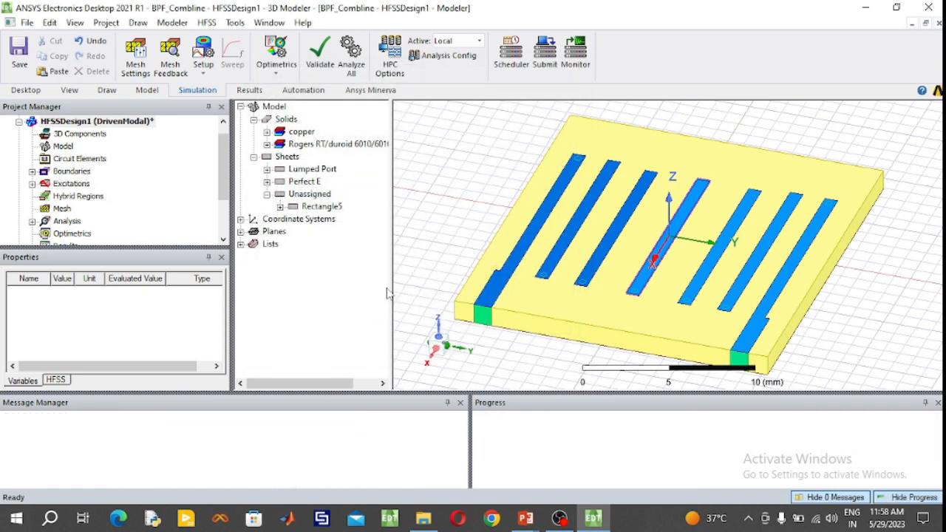
click(422, 166)
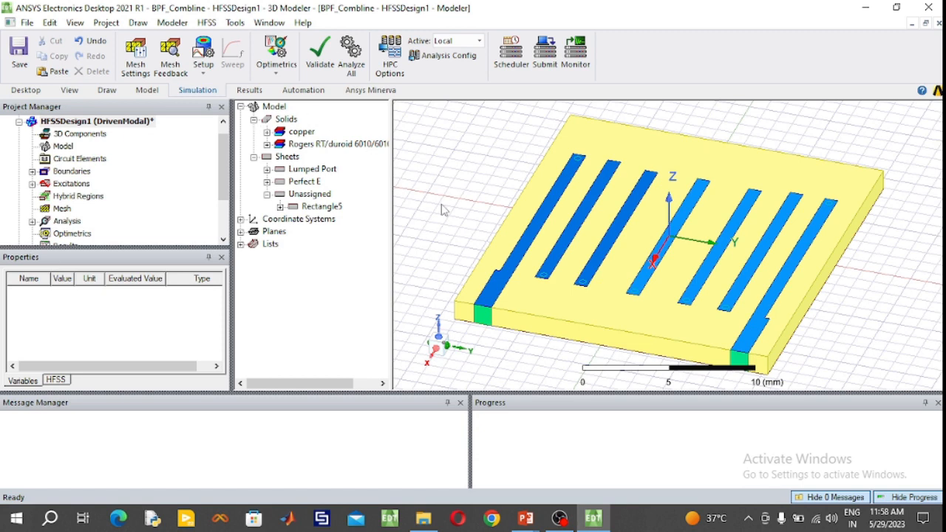
- Create an open region around the model with a 2 GHz operating frequency and a Radiation boundary
click(63, 146)
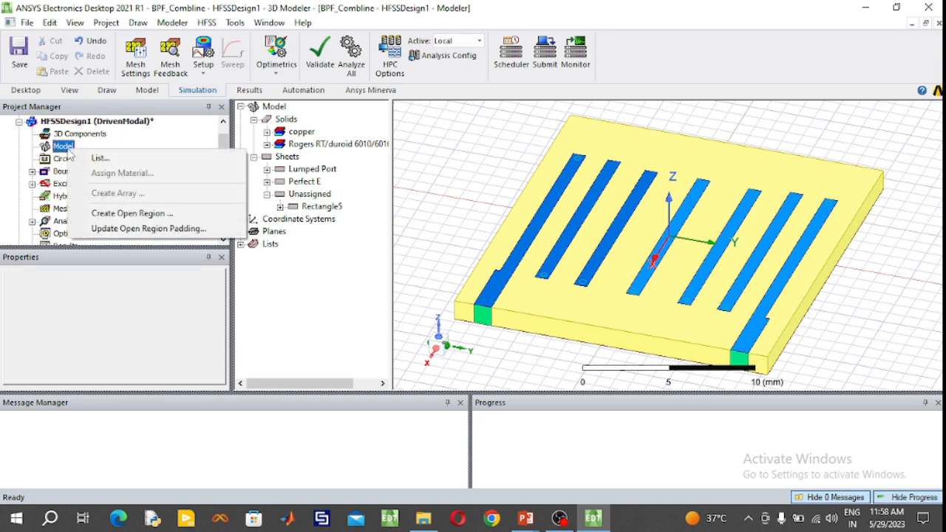
click(140, 215)
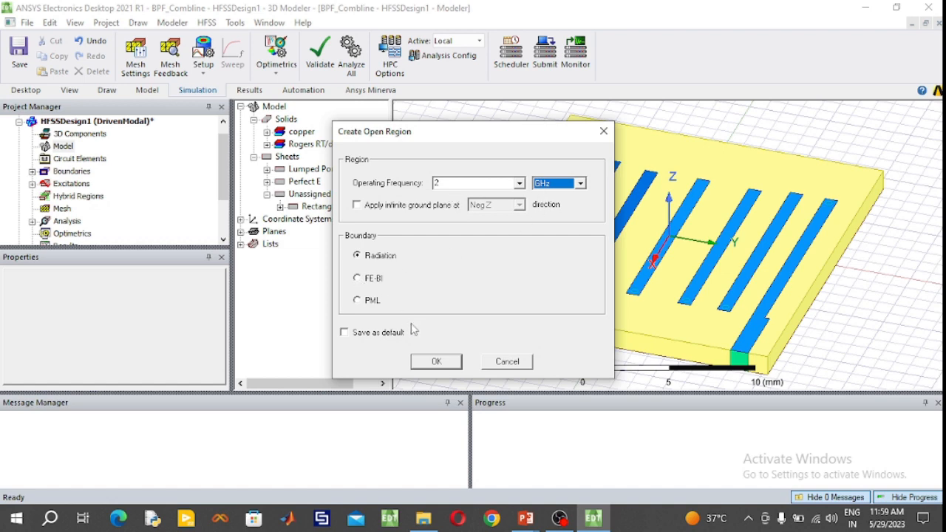
click(434, 361)
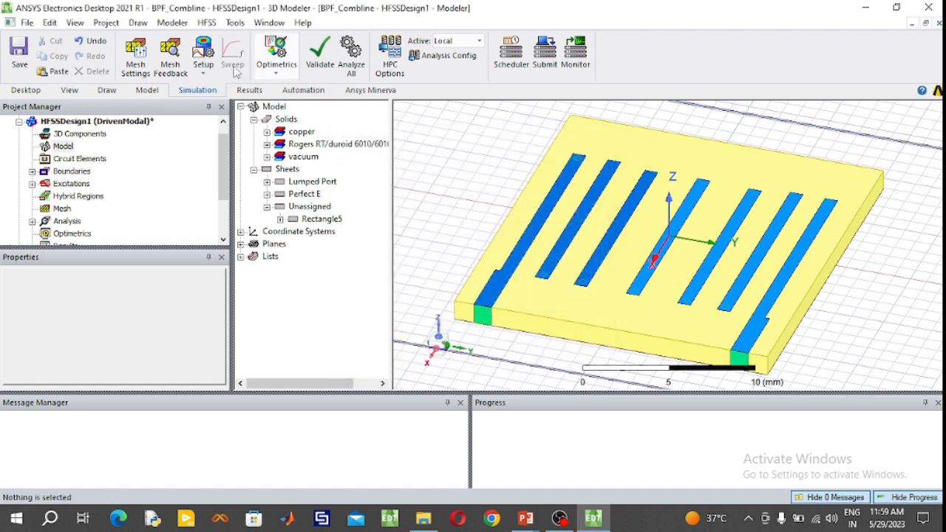
- Fit the whole open region in view and inspect the Open1 radiation boundary on its faces
click(106, 89)
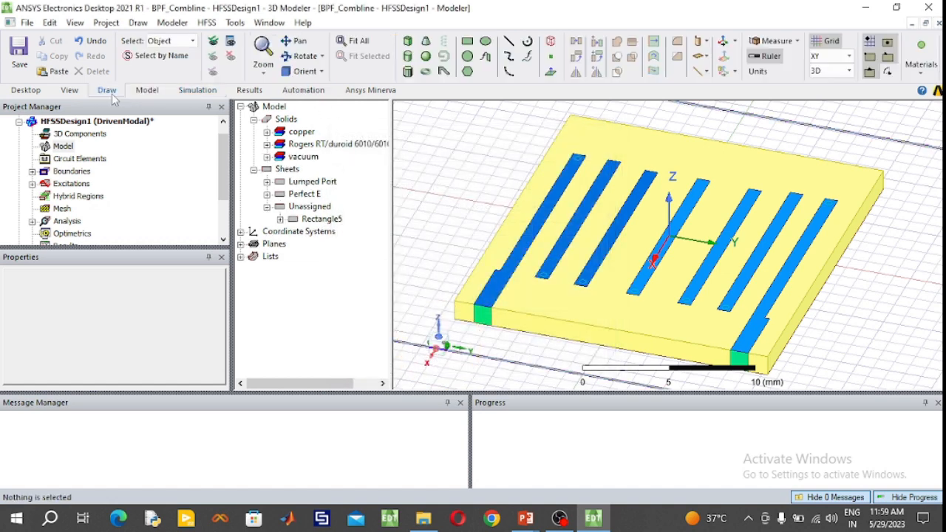
click(358, 40)
click(33, 172)
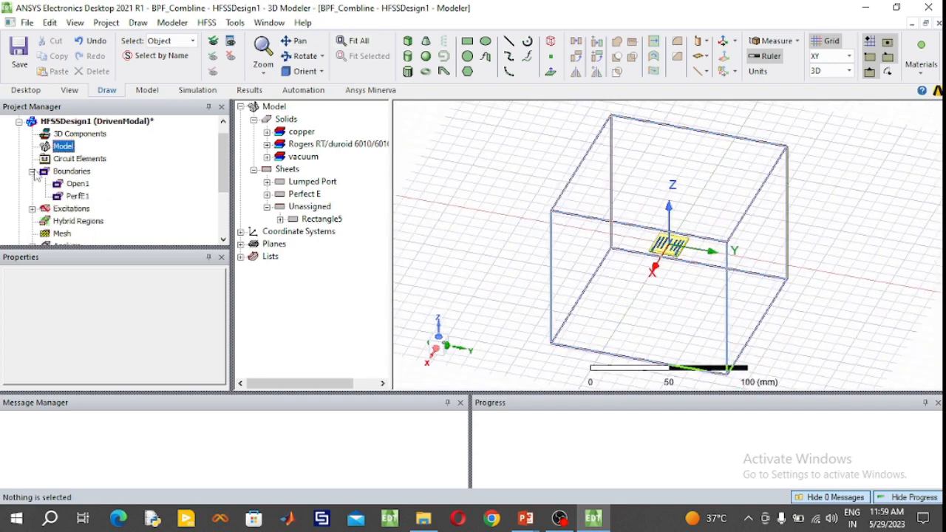
click(78, 184)
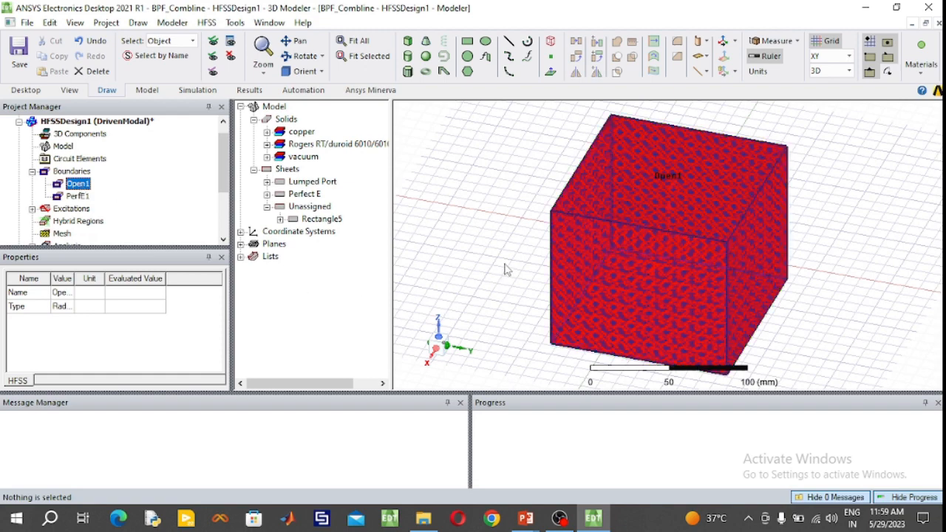
click(467, 260)
- Run a validation check on HFSSDesign1 and start the simulation of all its solution setups
click(195, 95)
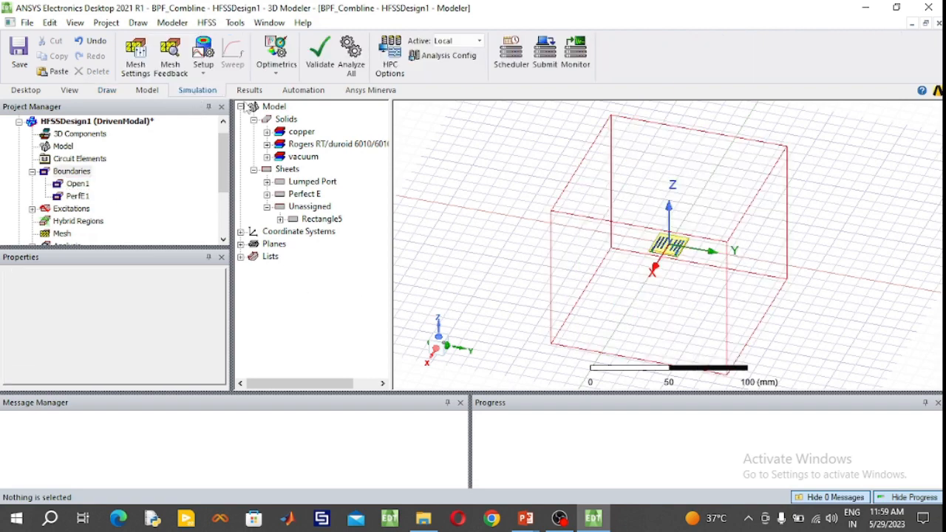
click(319, 66)
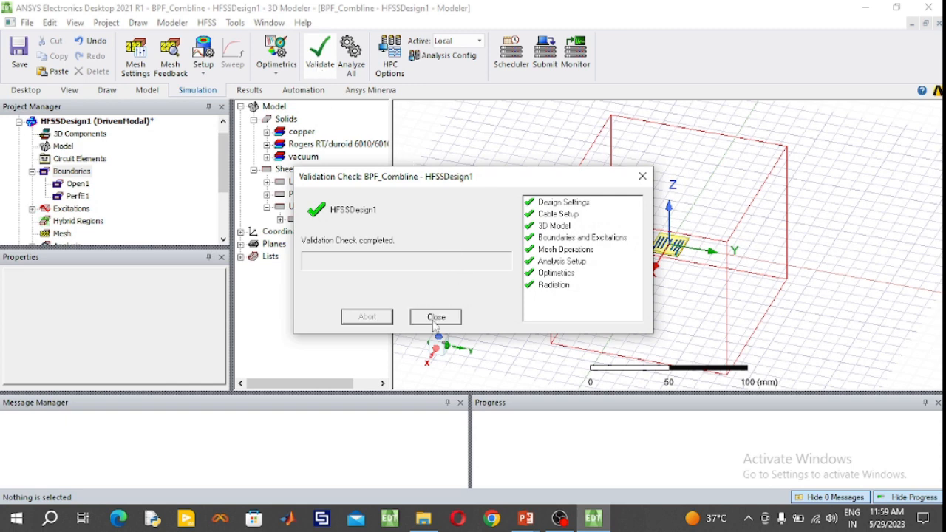
click(435, 316)
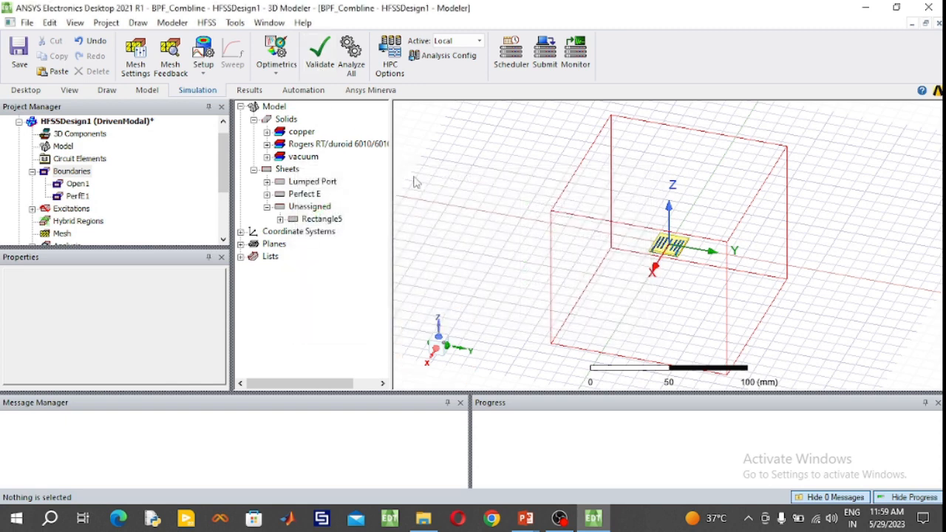
click(354, 65)
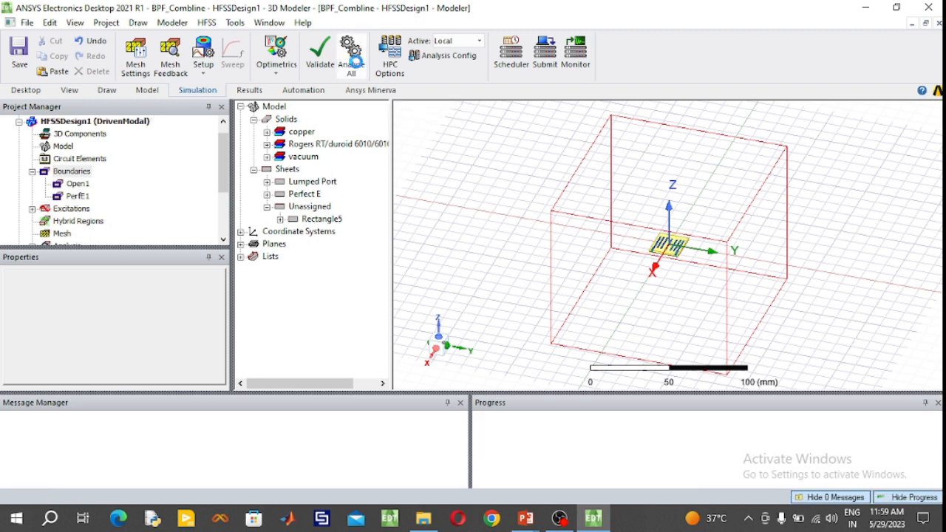
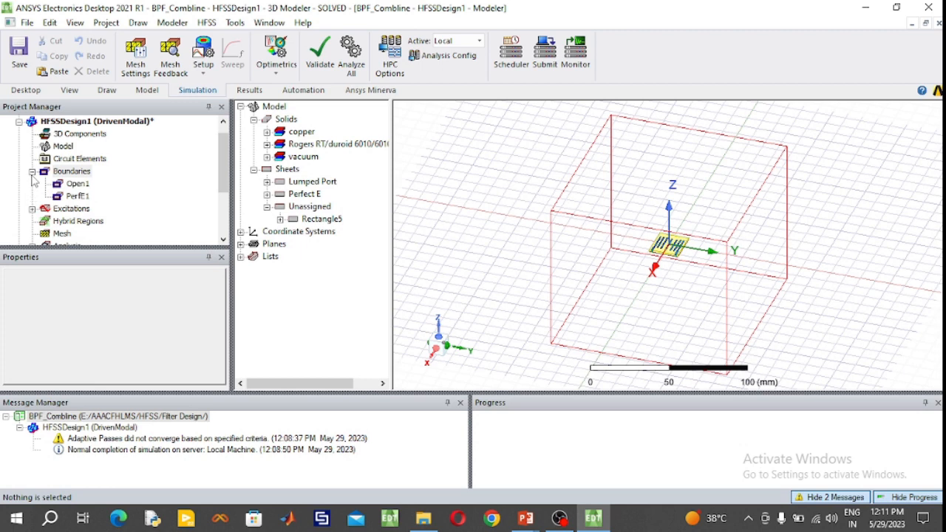
- Create a rectangular modal solution data plot of S(1,1) and S(2,1) in dB from Setup1 : Sweep
click(31, 171)
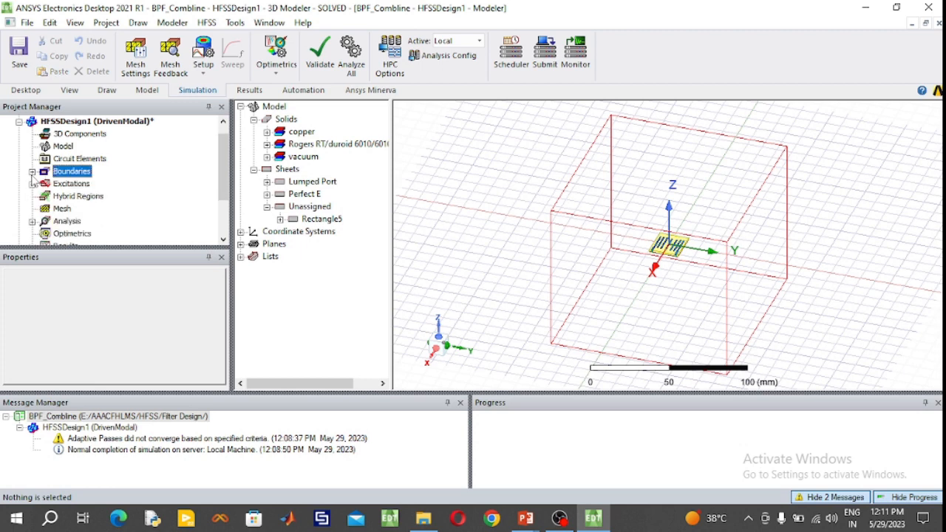
click(31, 183)
click(31, 183)
drag(231, 171, 218, 219)
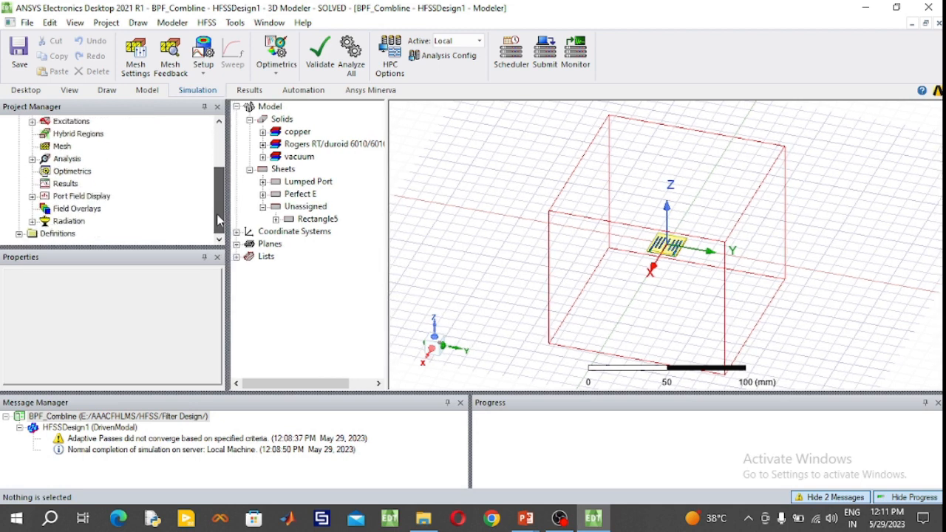
click(65, 184)
right_click(67, 189)
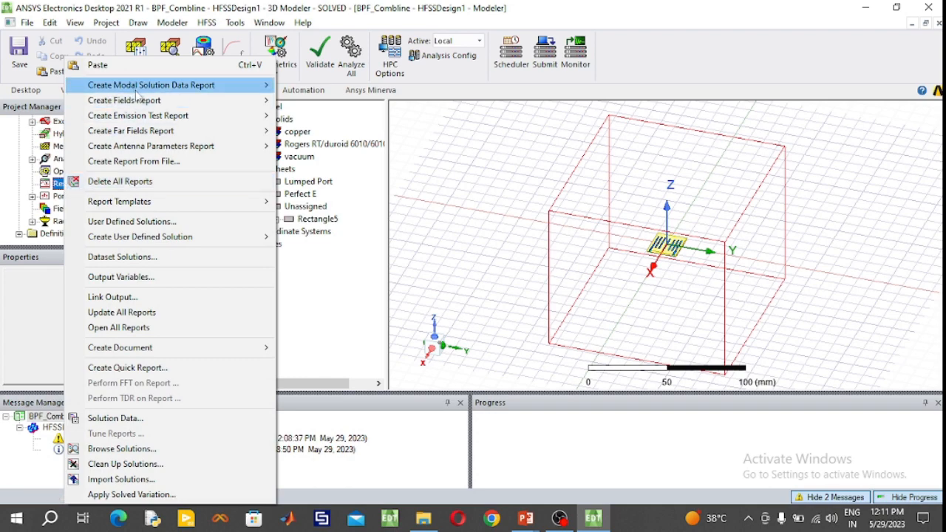
mouse_move(161, 87)
click(333, 85)
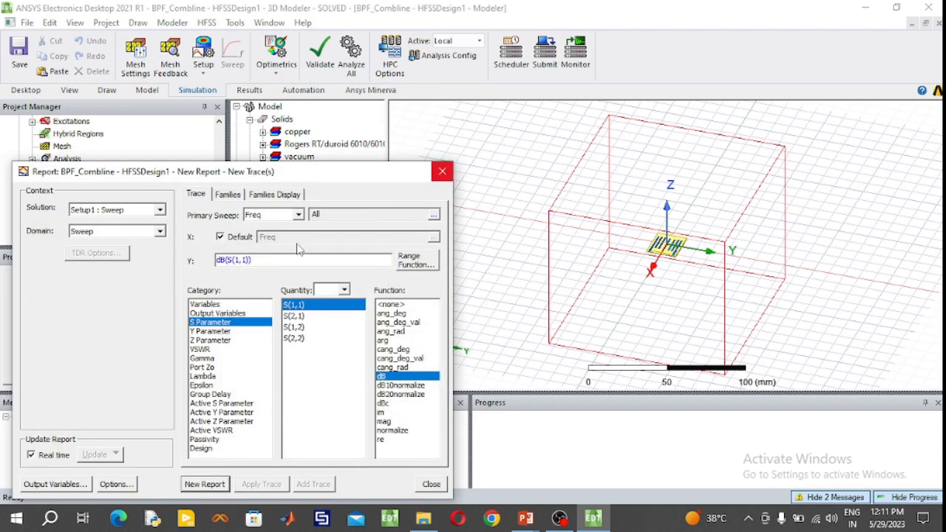
ctrl+click(296, 316)
click(206, 484)
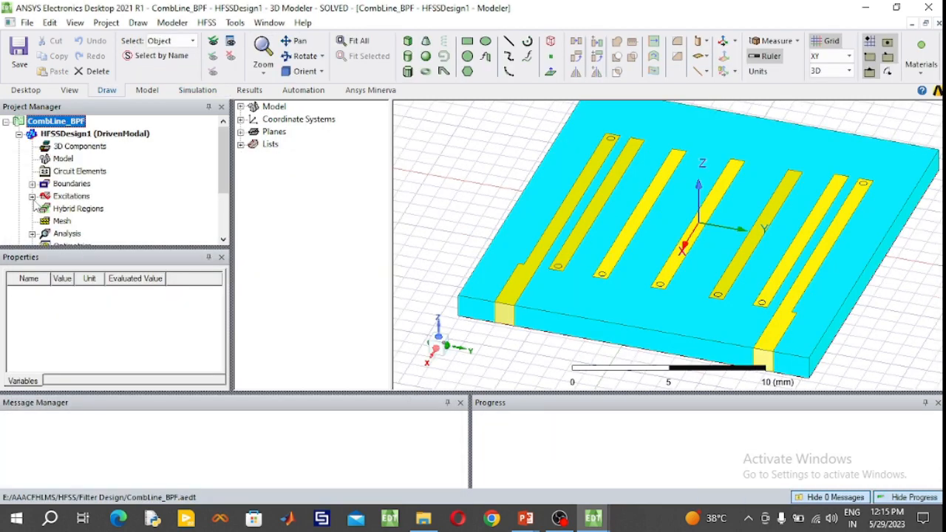
- Open S Parameter Plot 1 of the CombLine_BPF project and move its marker table slightly higher above the frequency axis
scroll(35, 205, down, 1)
click(31, 221)
click(88, 234)
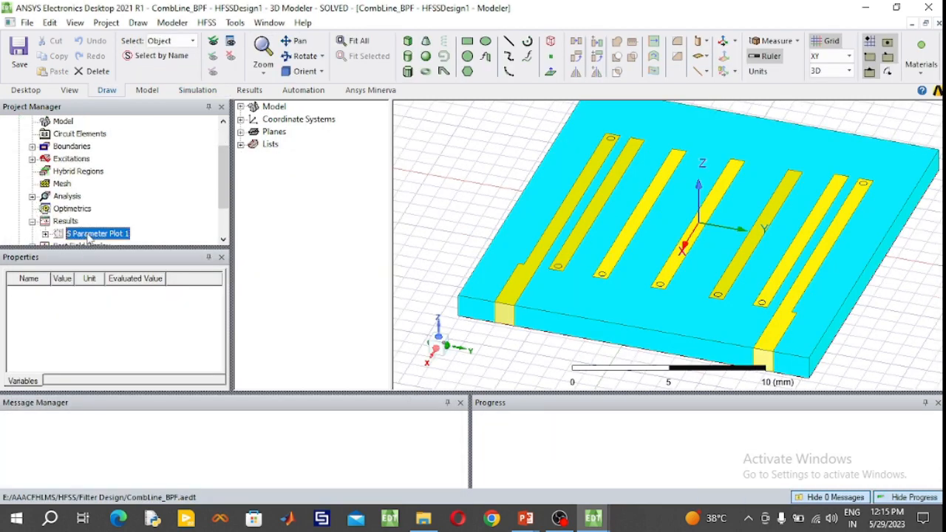
double_click(89, 233)
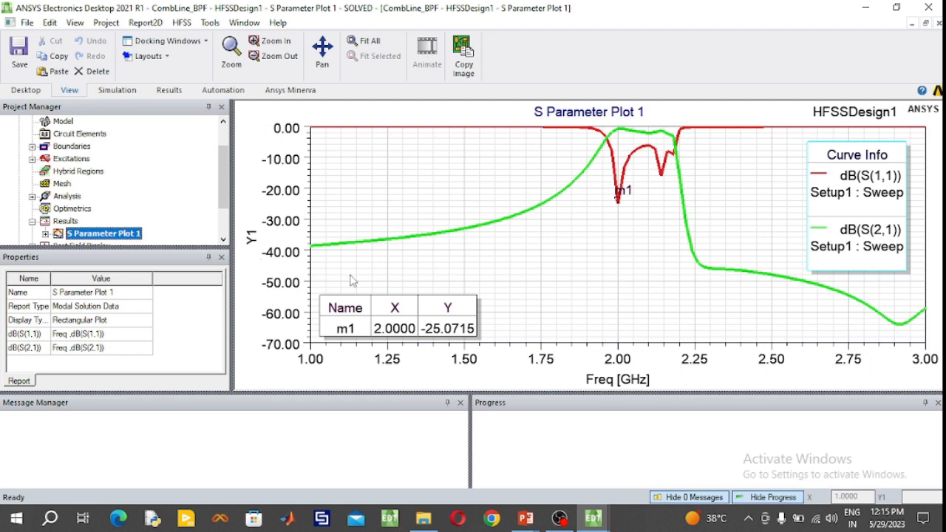
drag(422, 301, 417, 283)
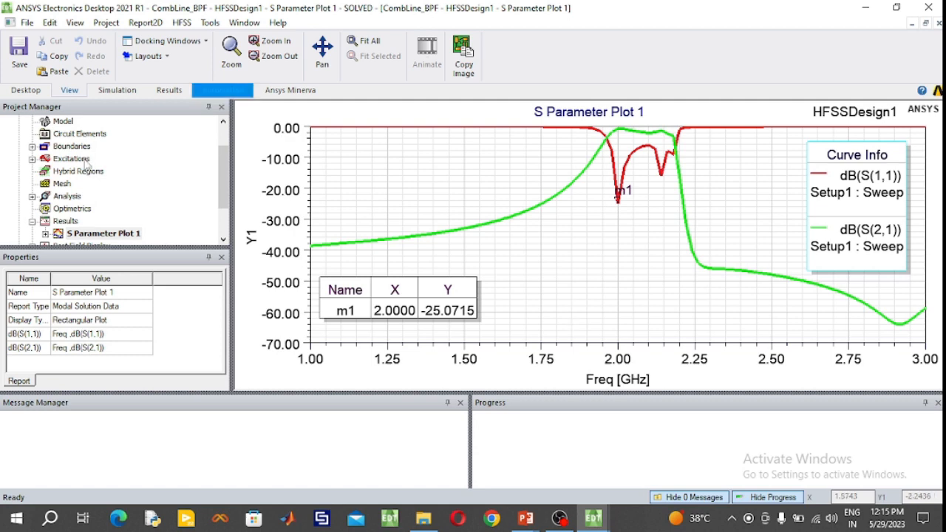
- Set the Theta stop angle of the 3D far-field radiation sphere to 360 deg
click(65, 222)
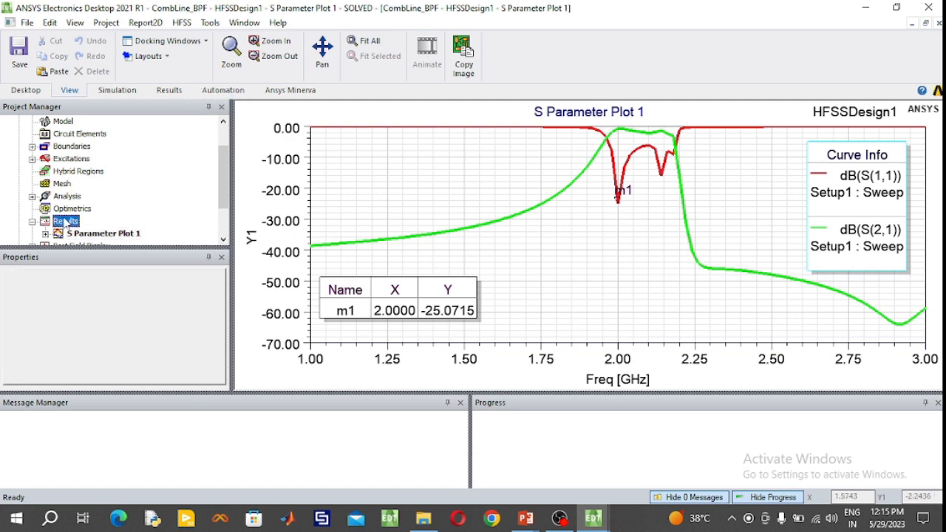
scroll(65, 223, up, 1)
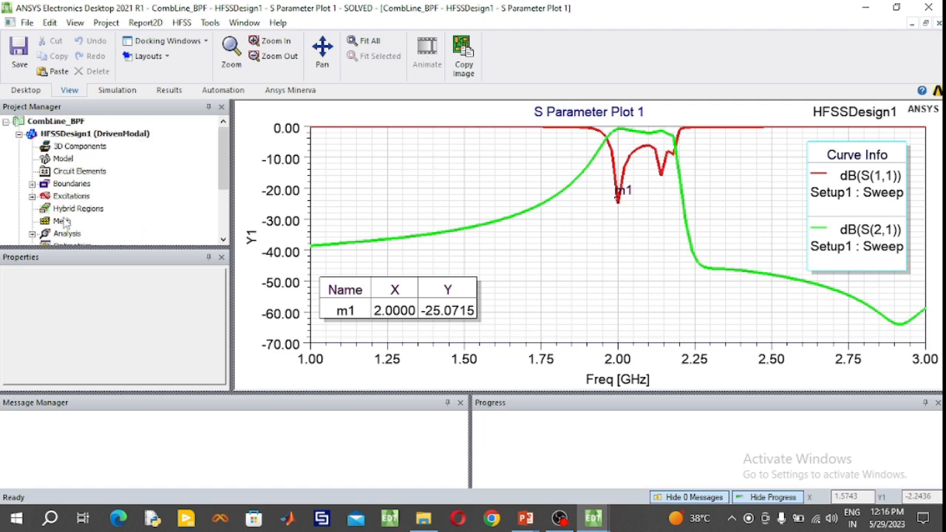
scroll(65, 223, down, 3)
click(32, 221)
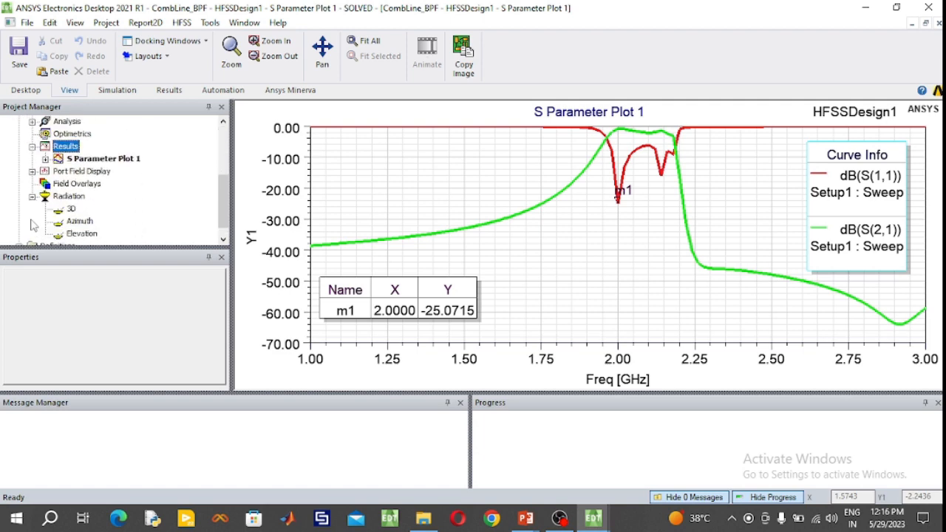
click(71, 212)
double_click(70, 211)
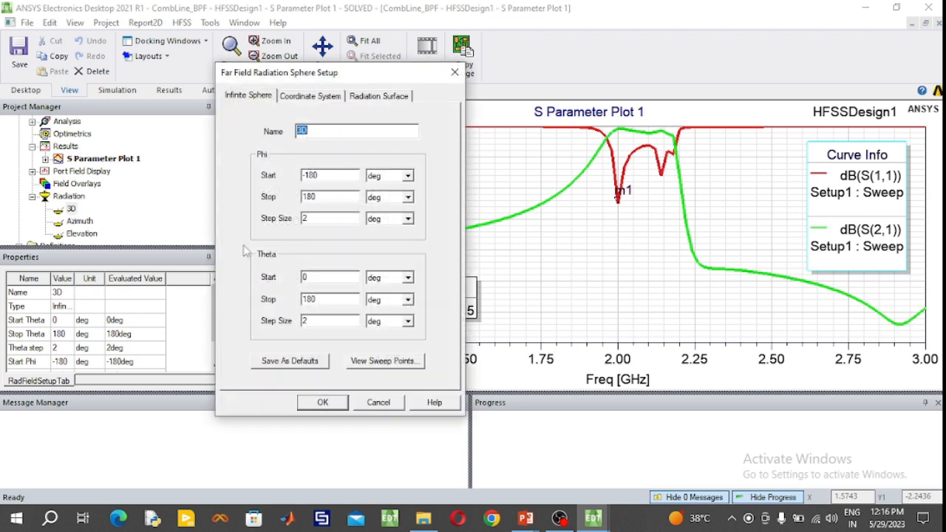
drag(319, 296, 285, 300)
click(323, 402)
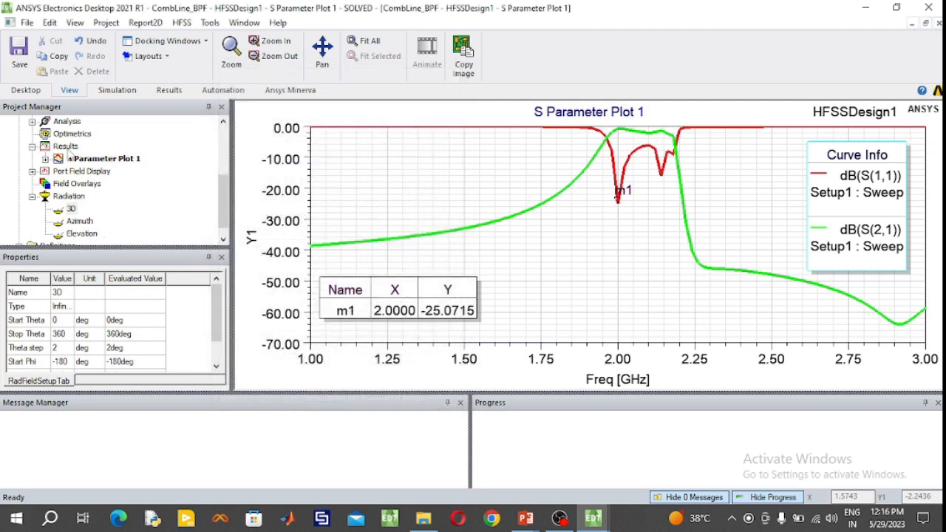
- Start a far-fields radiation pattern report on the 3D geometry with GainTotal in dB as its quantity
click(65, 147)
click(32, 196)
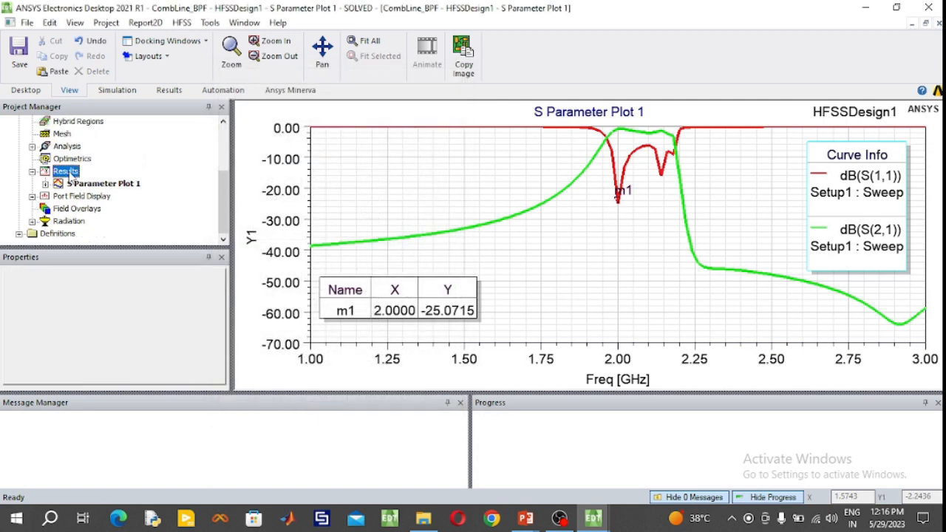
right_click(72, 174)
mouse_move(121, 130)
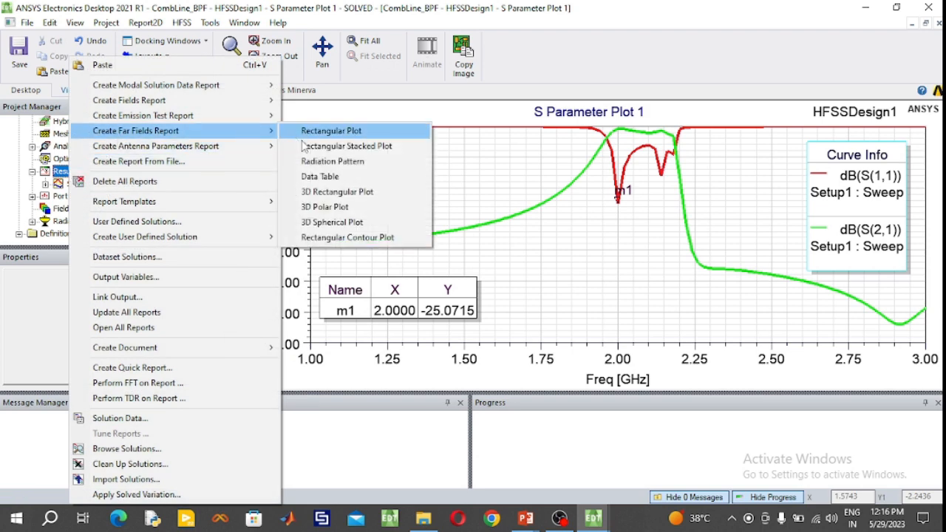
click(328, 162)
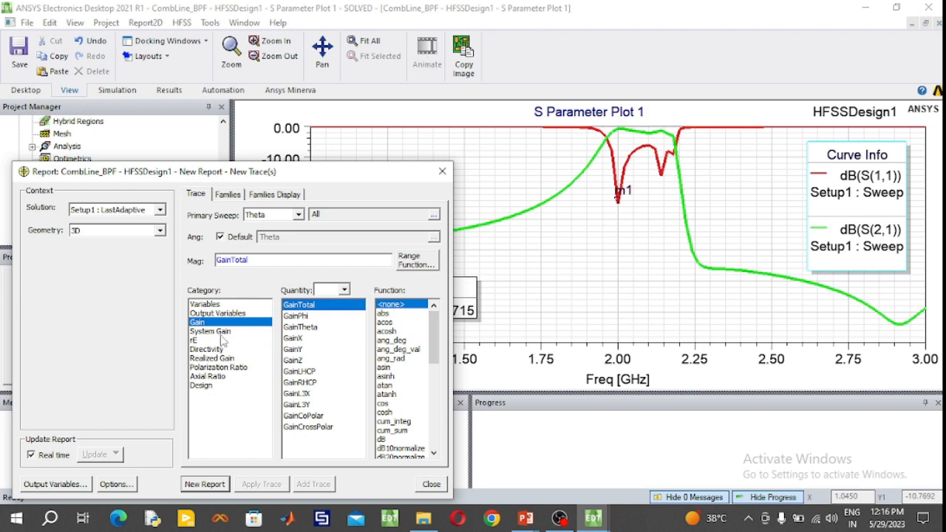
click(382, 439)
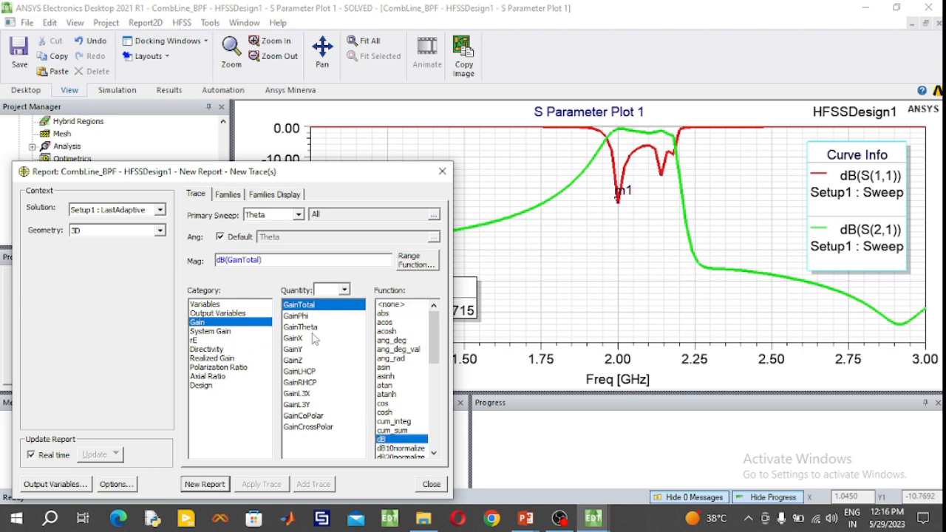
- Limit the report's Phi family to the selected values -180deg, -90deg and 0deg
click(229, 195)
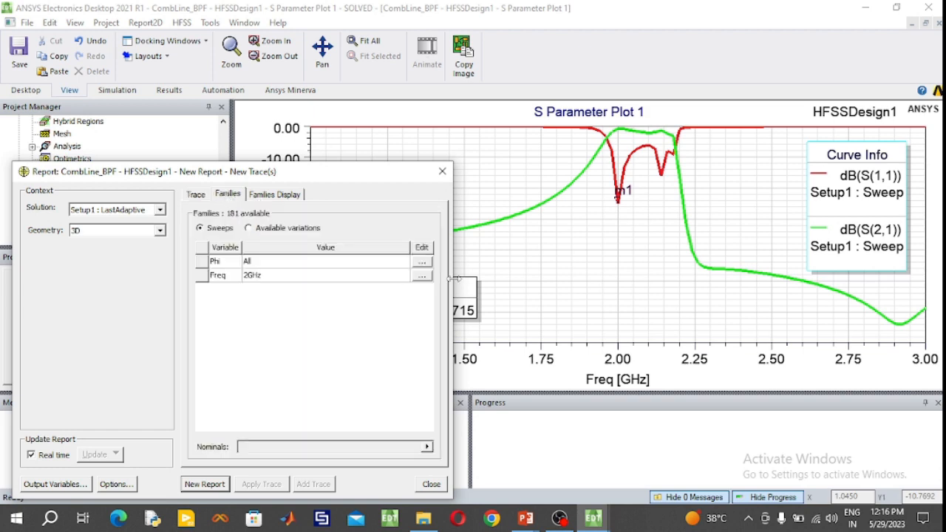
click(421, 263)
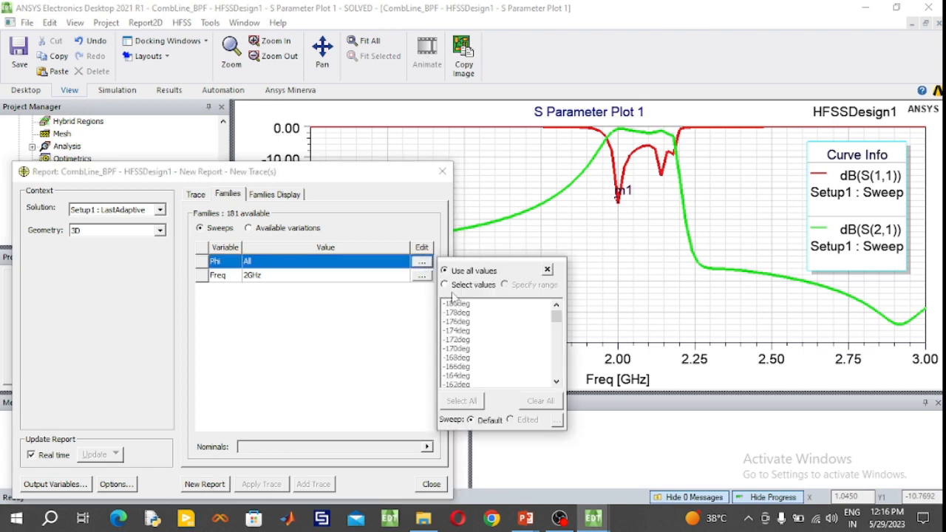
click(473, 306)
scroll(477, 319, down, 7)
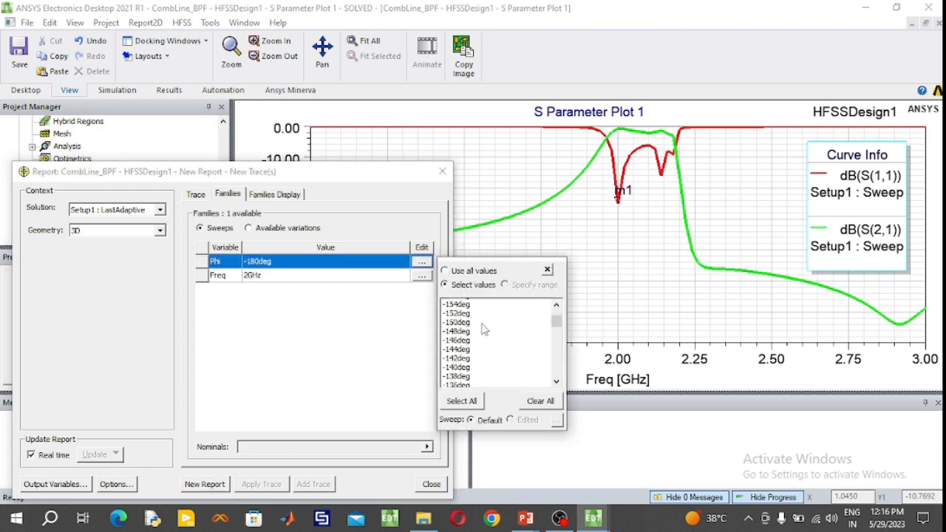
scroll(484, 328, down, 1)
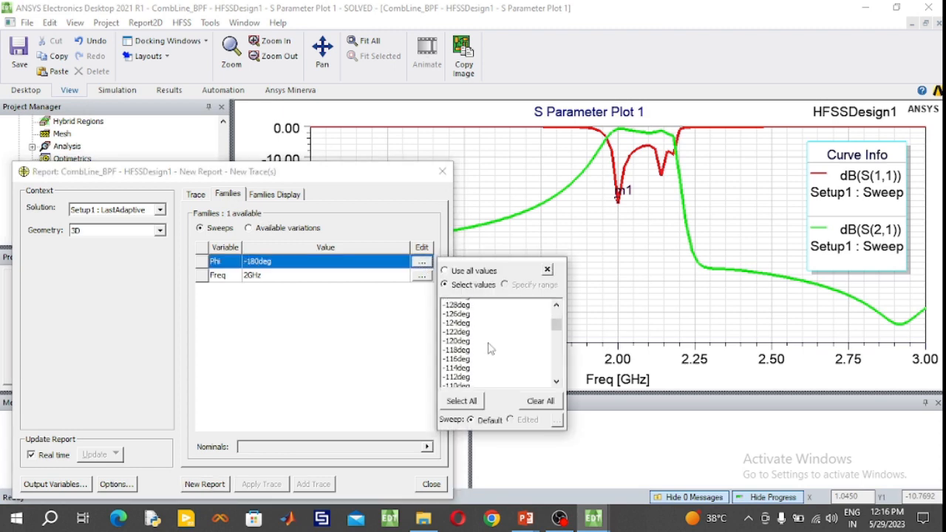
scroll(489, 349, down, 5)
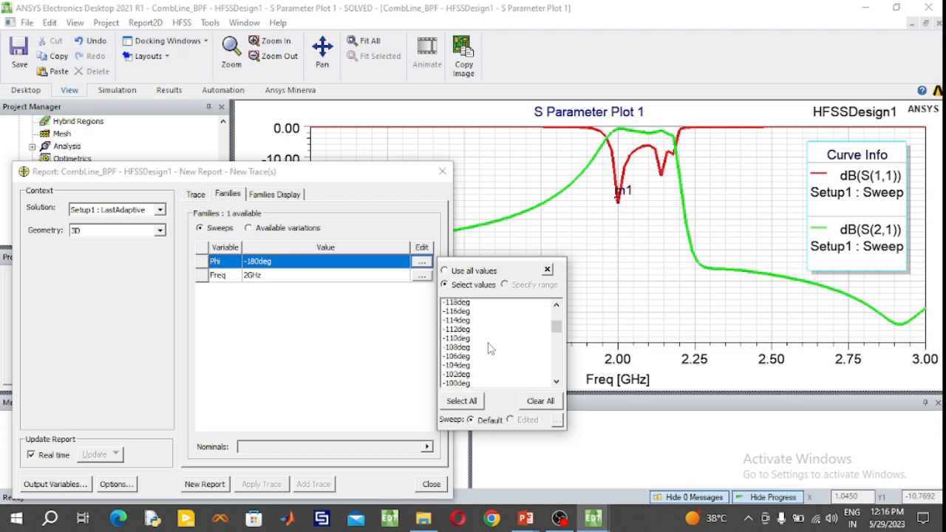
scroll(489, 349, down, 2)
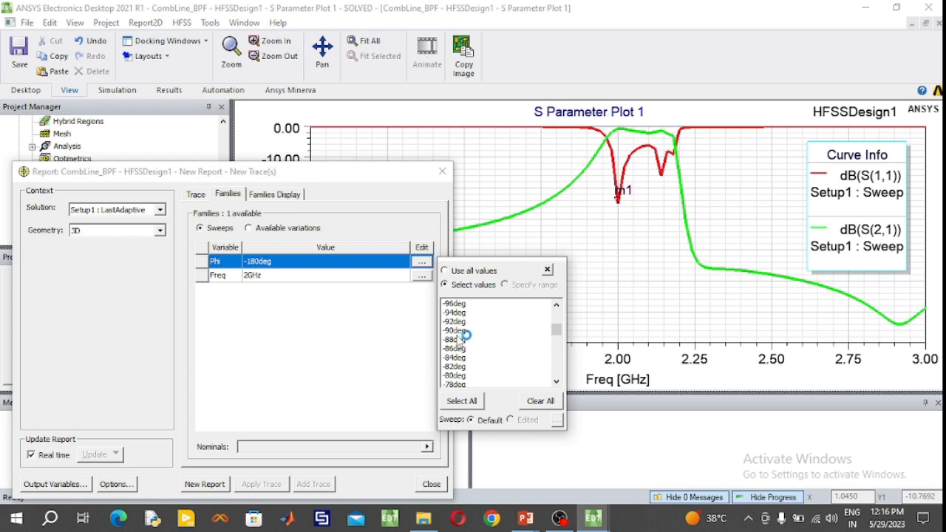
click(462, 331)
scroll(473, 339, down, 3)
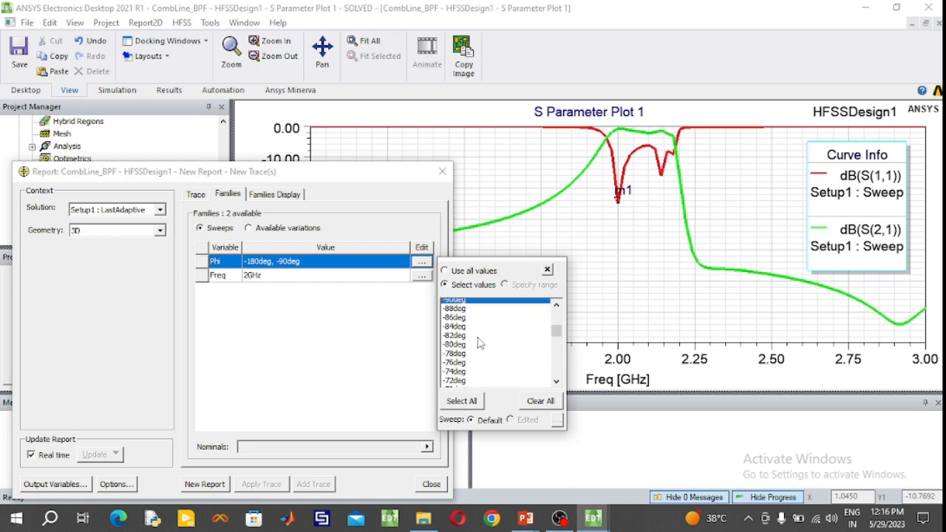
scroll(478, 344, down, 7)
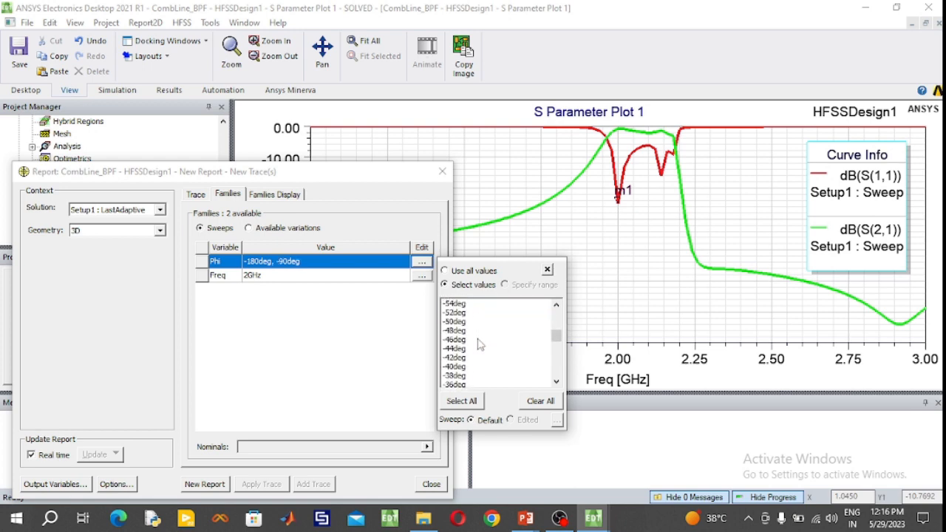
scroll(478, 344, down, 5)
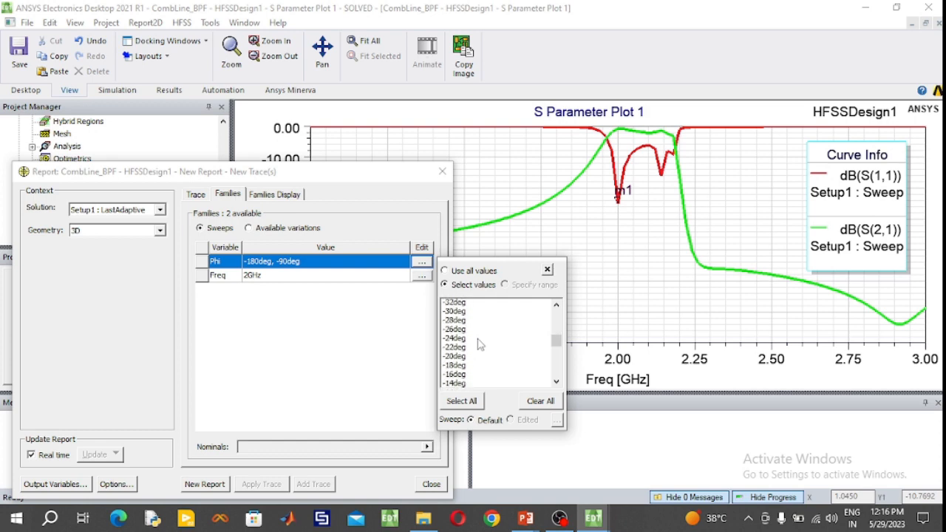
scroll(478, 347, down, 3)
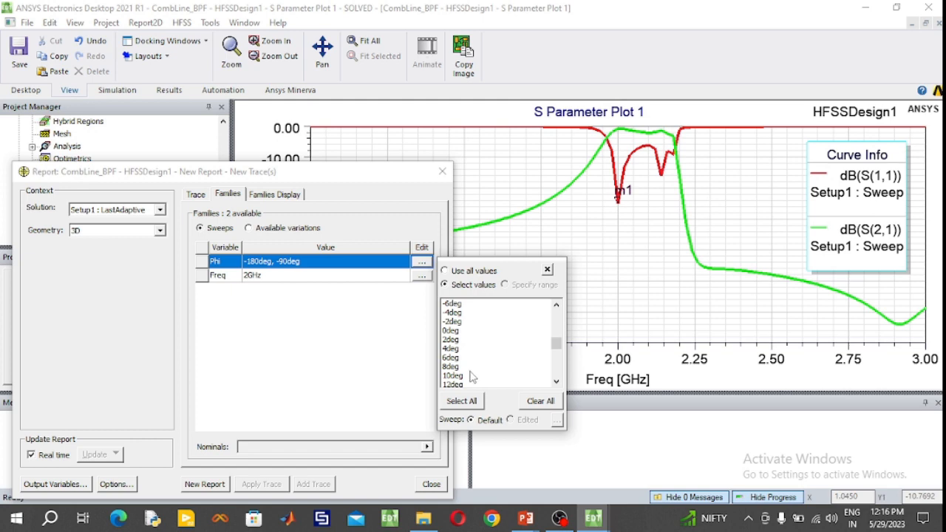
click(453, 332)
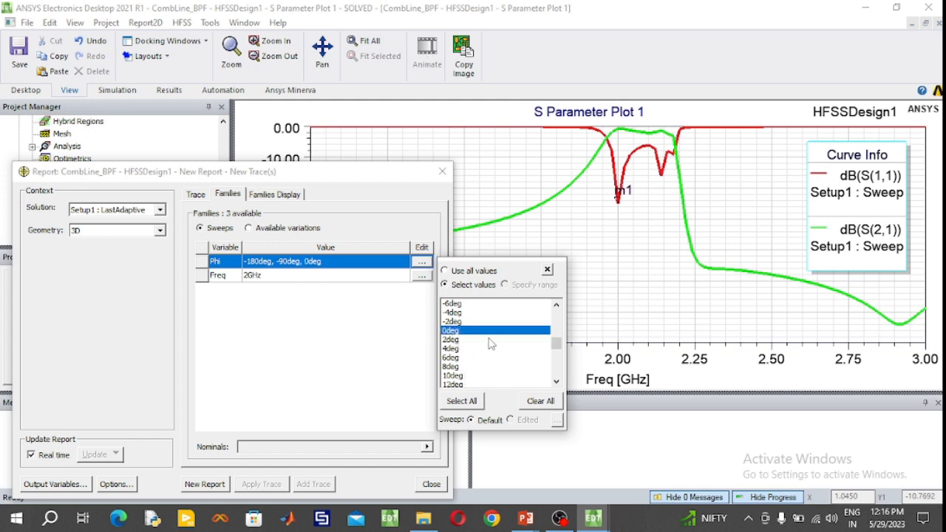
- Add 90deg and 180deg to the selected Phi values of the report's families
scroll(500, 350, down, 6)
scroll(500, 351, down, 2)
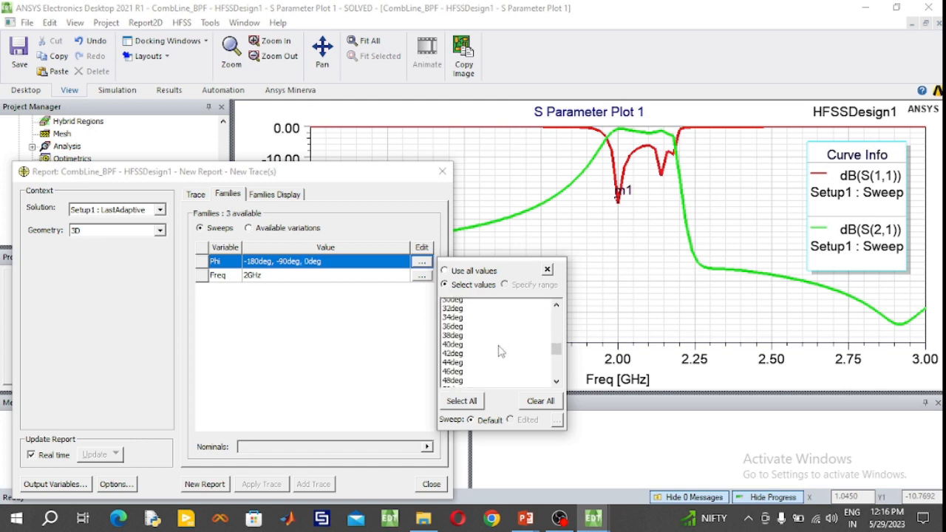
scroll(500, 350, down, 1)
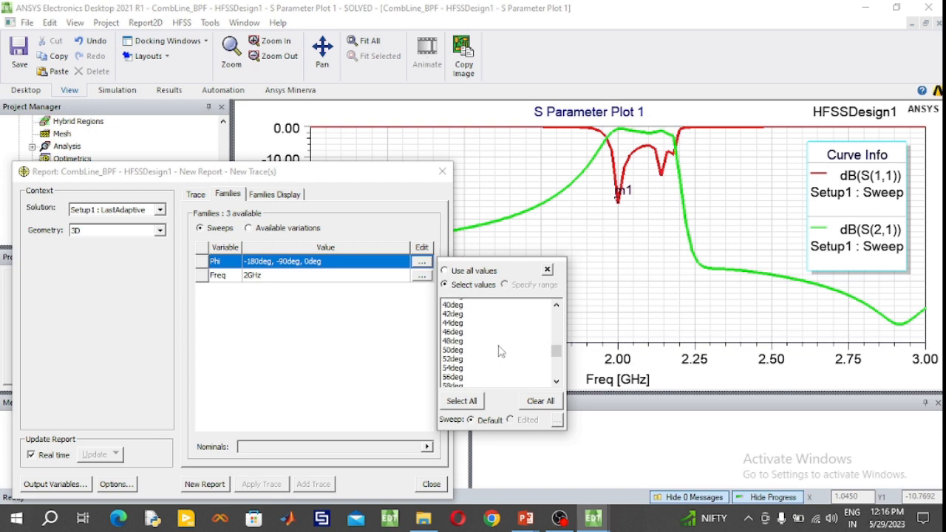
scroll(500, 351, down, 2)
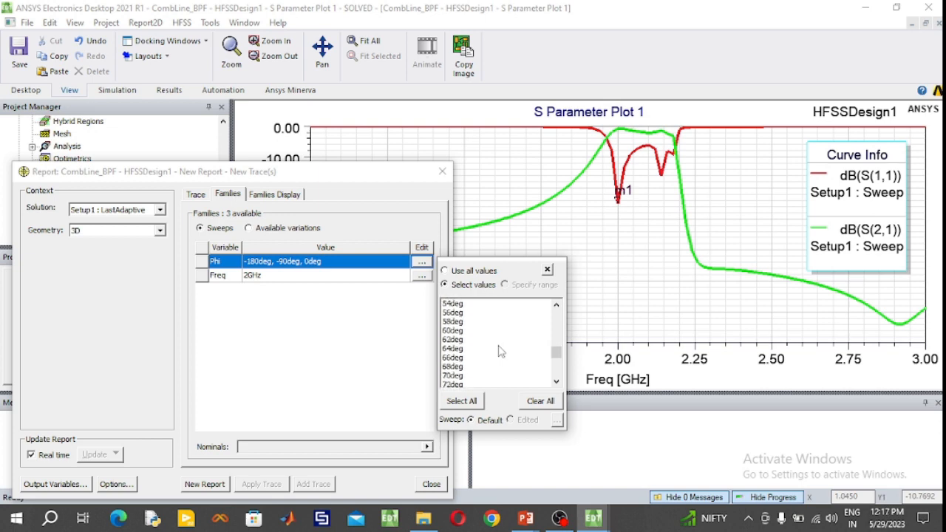
scroll(500, 350, down, 2)
scroll(477, 348, down, 2)
scroll(479, 348, down, 1)
click(463, 358)
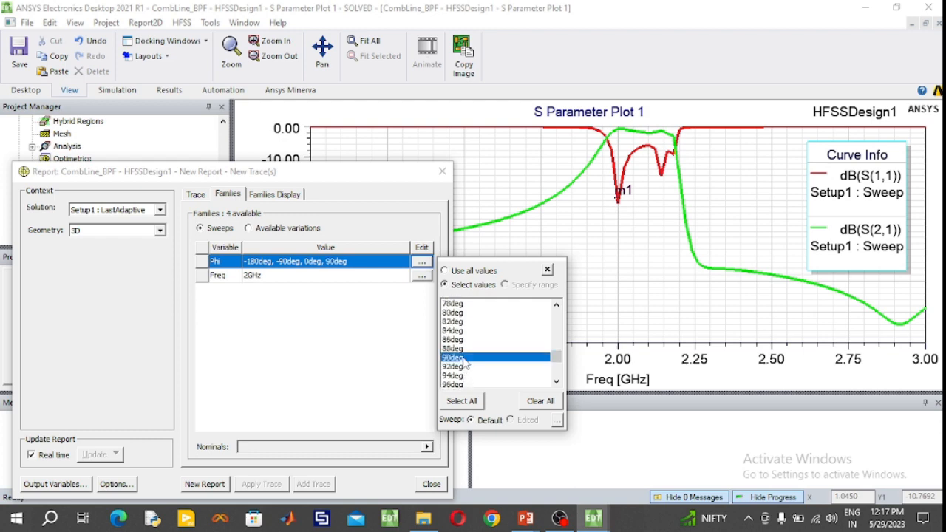
scroll(484, 362, down, 6)
scroll(484, 364, down, 8)
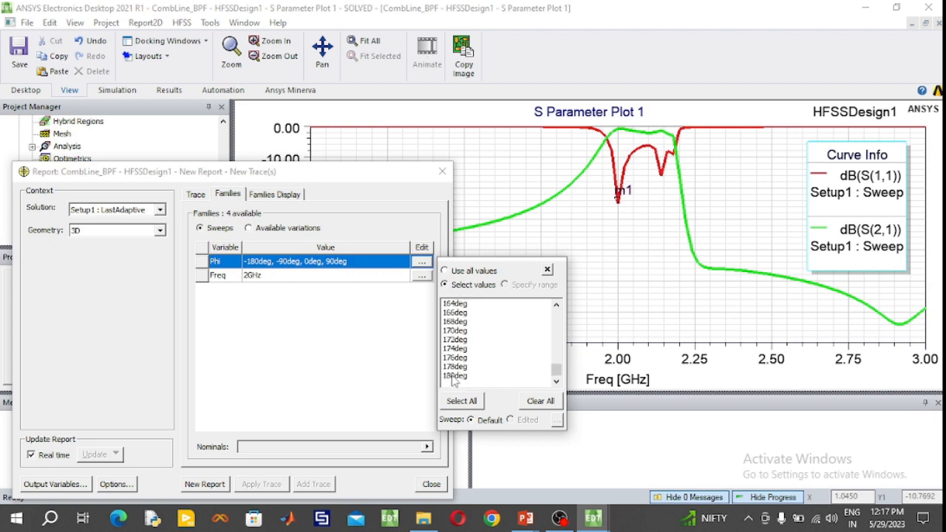
click(455, 375)
click(333, 340)
- Generate the dB(GainTotal) radiation pattern over Theta, close the report setup and collapse the Results branch of the project
click(196, 194)
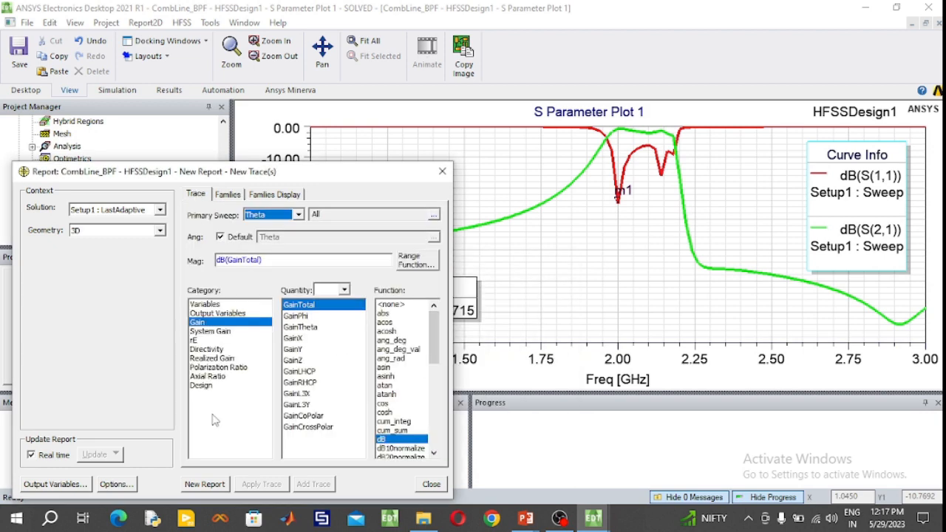
click(212, 484)
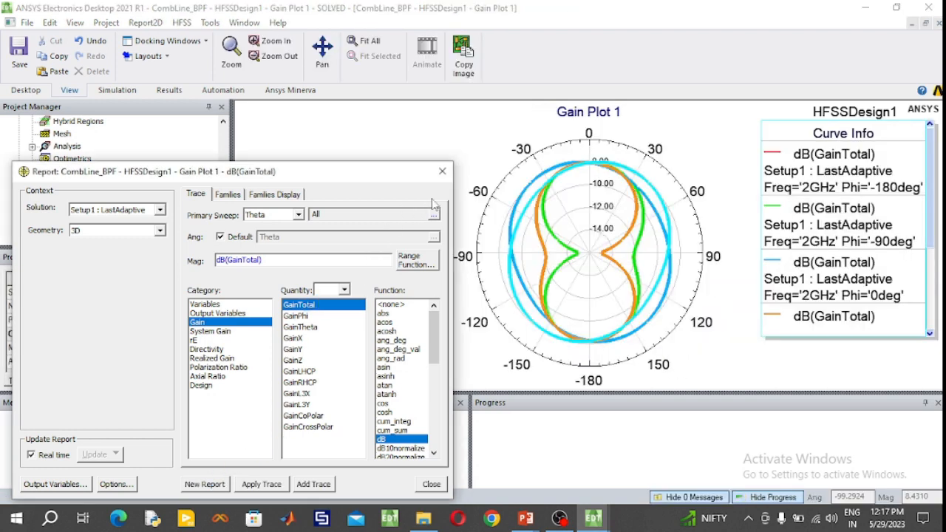
click(443, 172)
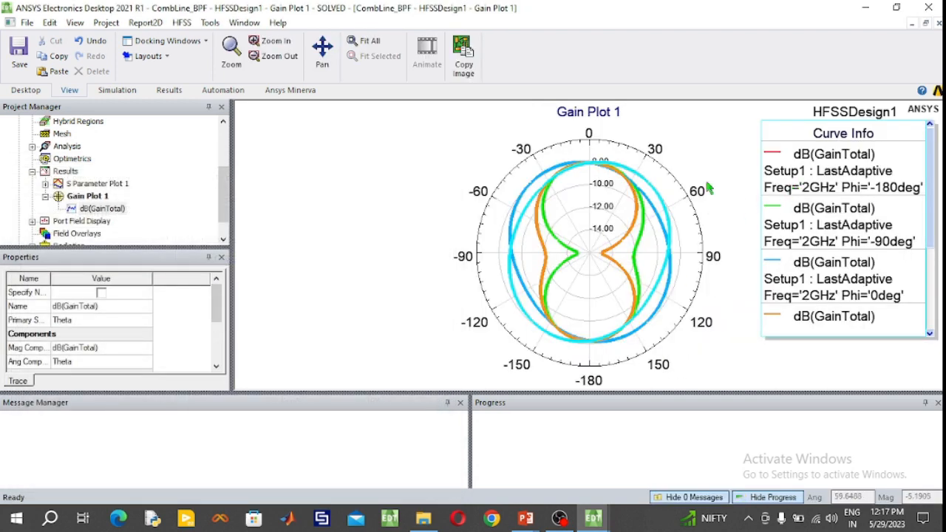
click(373, 173)
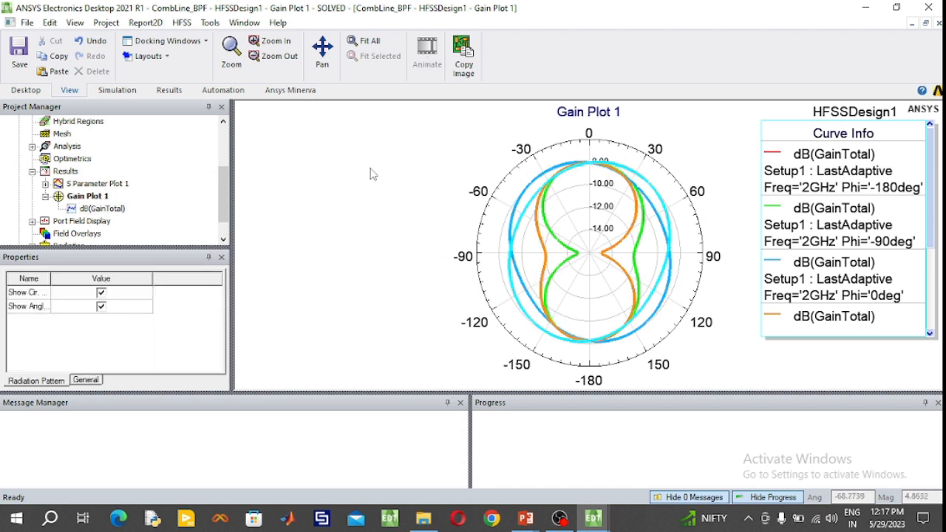
click(46, 196)
click(32, 172)
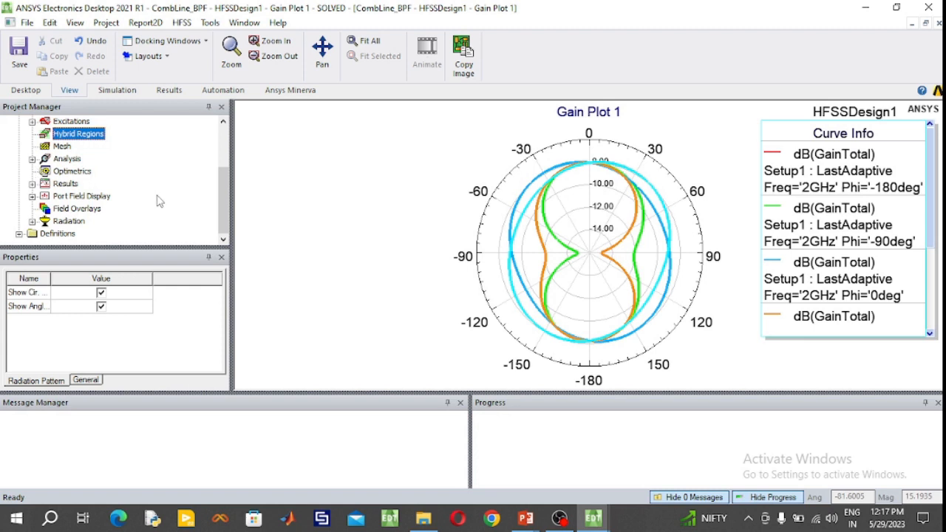